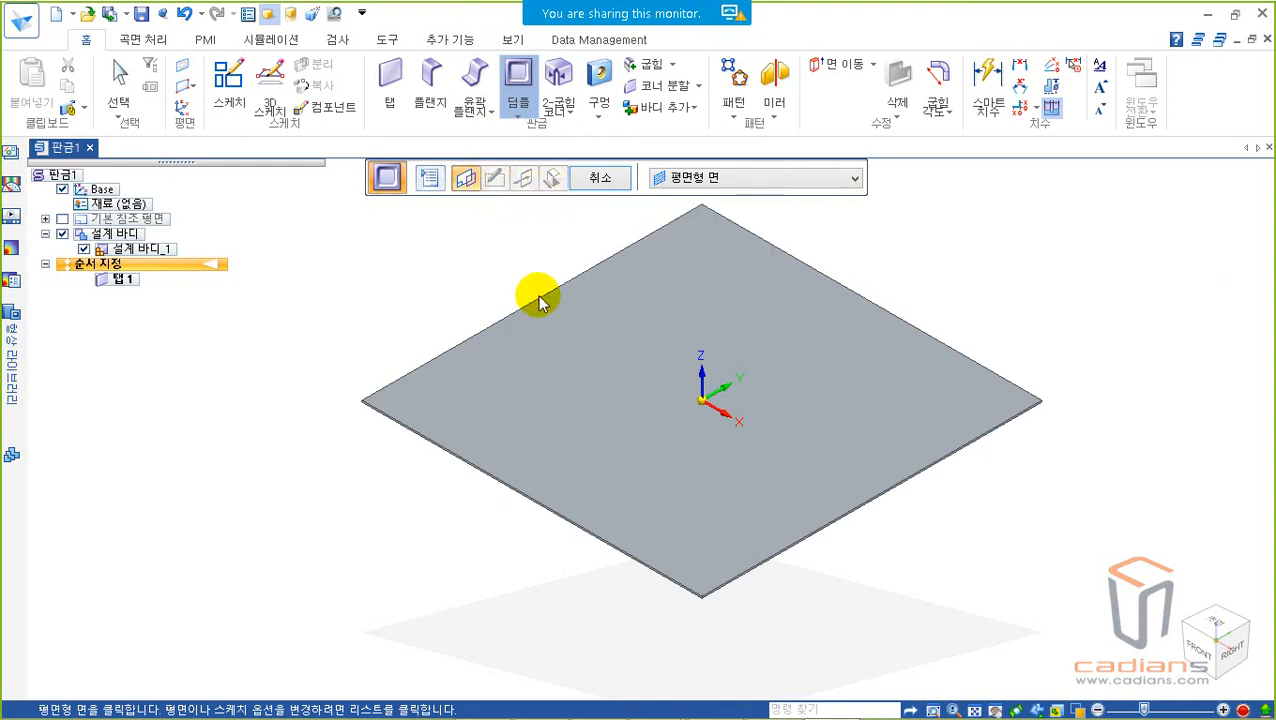
Step: Start the dimple's sketch on the tab's flat face and draw a center rectangle about 88 by 50 mm in its lower half
click(536, 430)
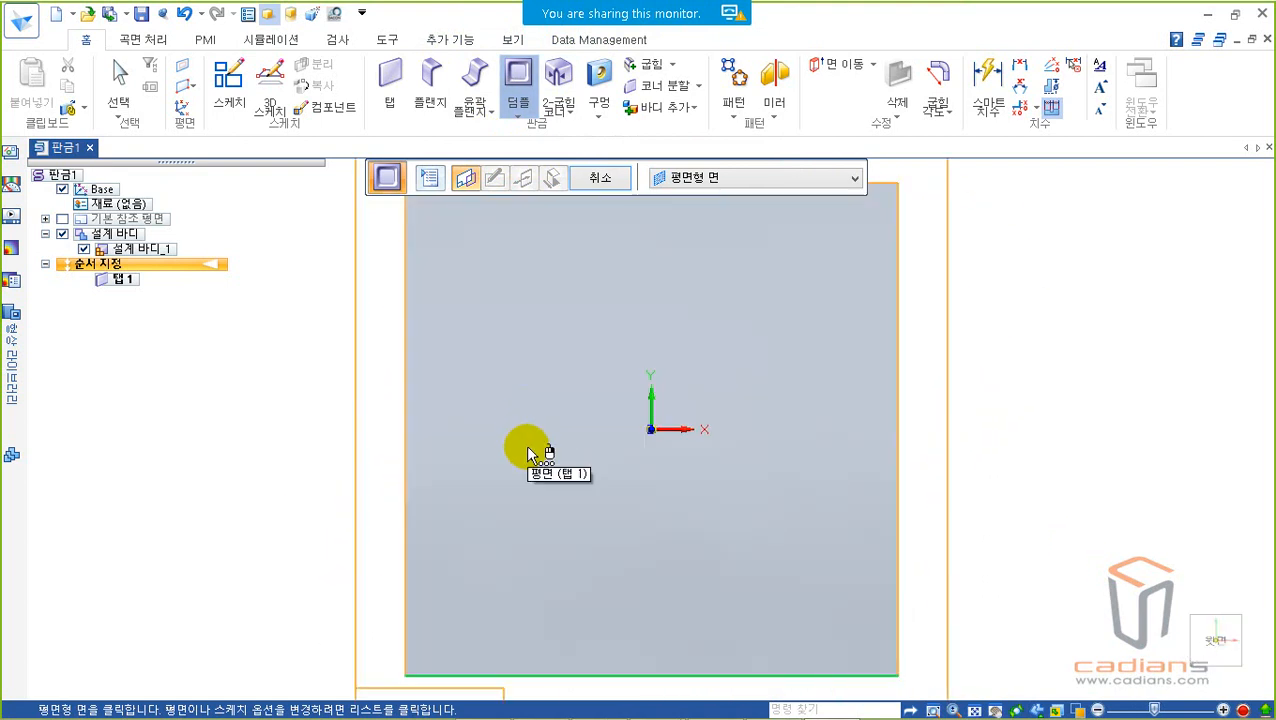
click(527, 452)
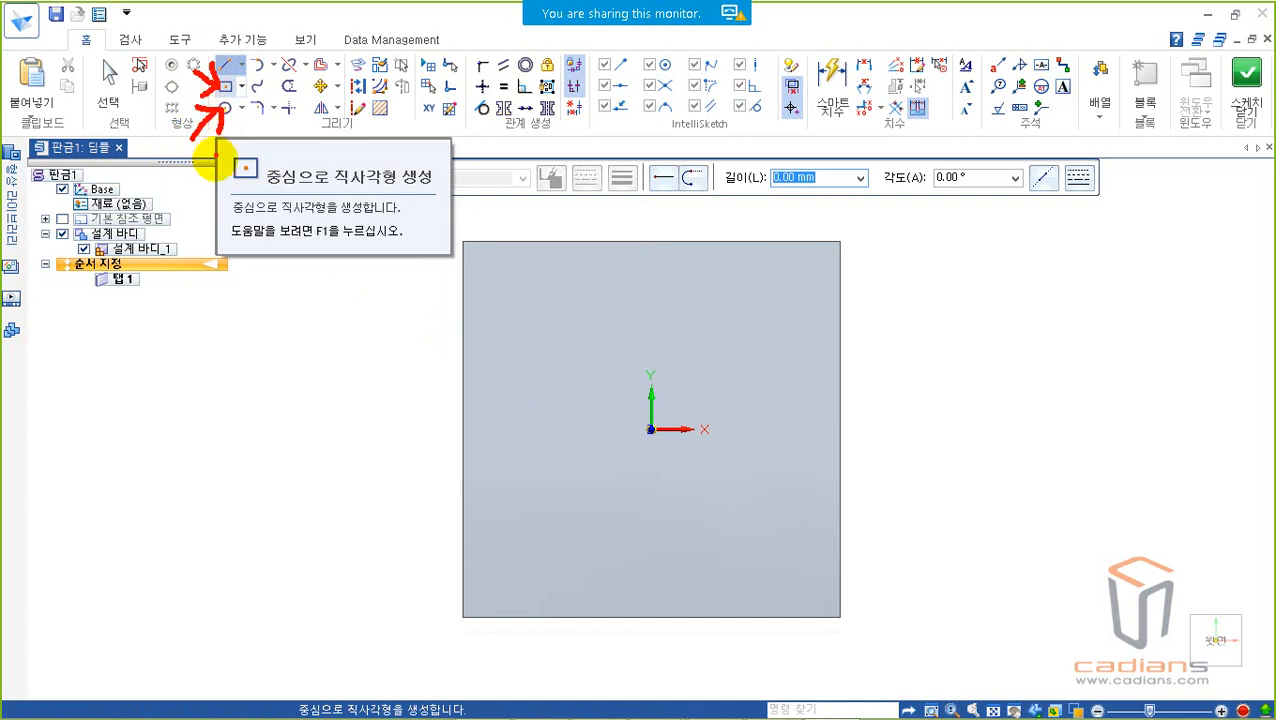
click(225, 86)
click(560, 530)
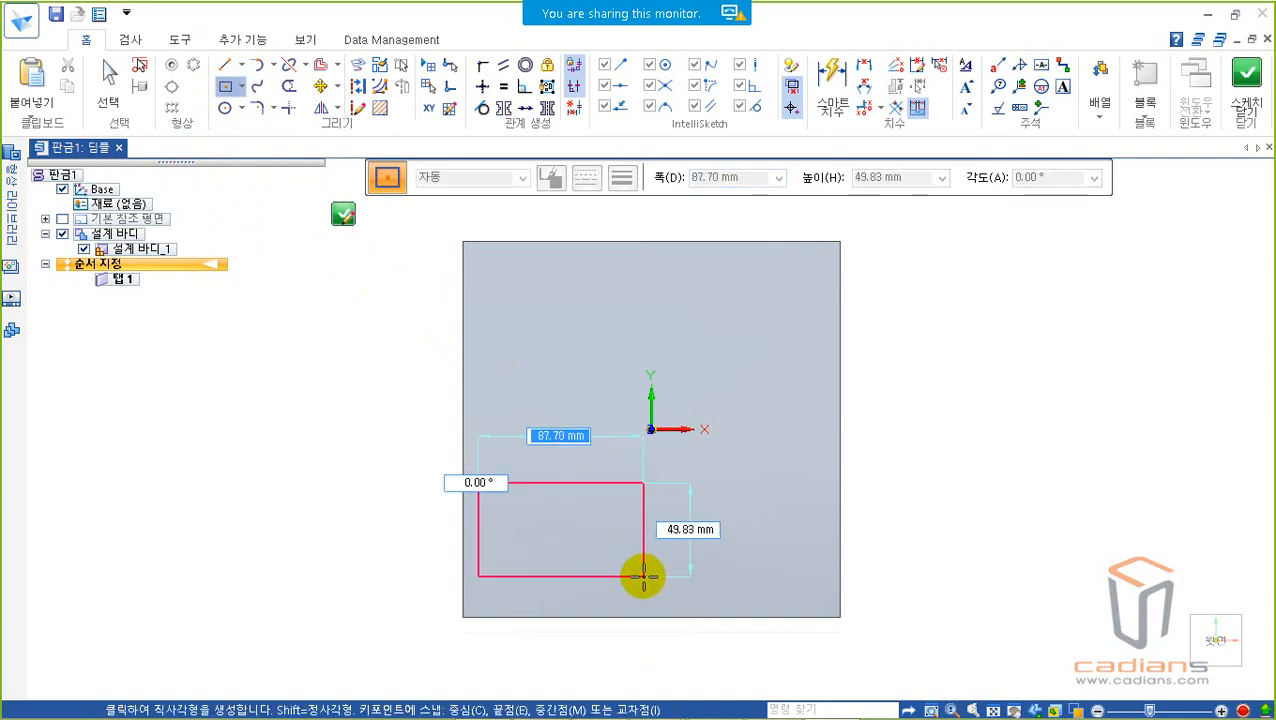
click(643, 576)
key(Escape)
Step: Move the whole rectangle so that it straddles the plate's left edge
drag(422, 436, 678, 615)
drag(592, 484, 494, 463)
click(591, 432)
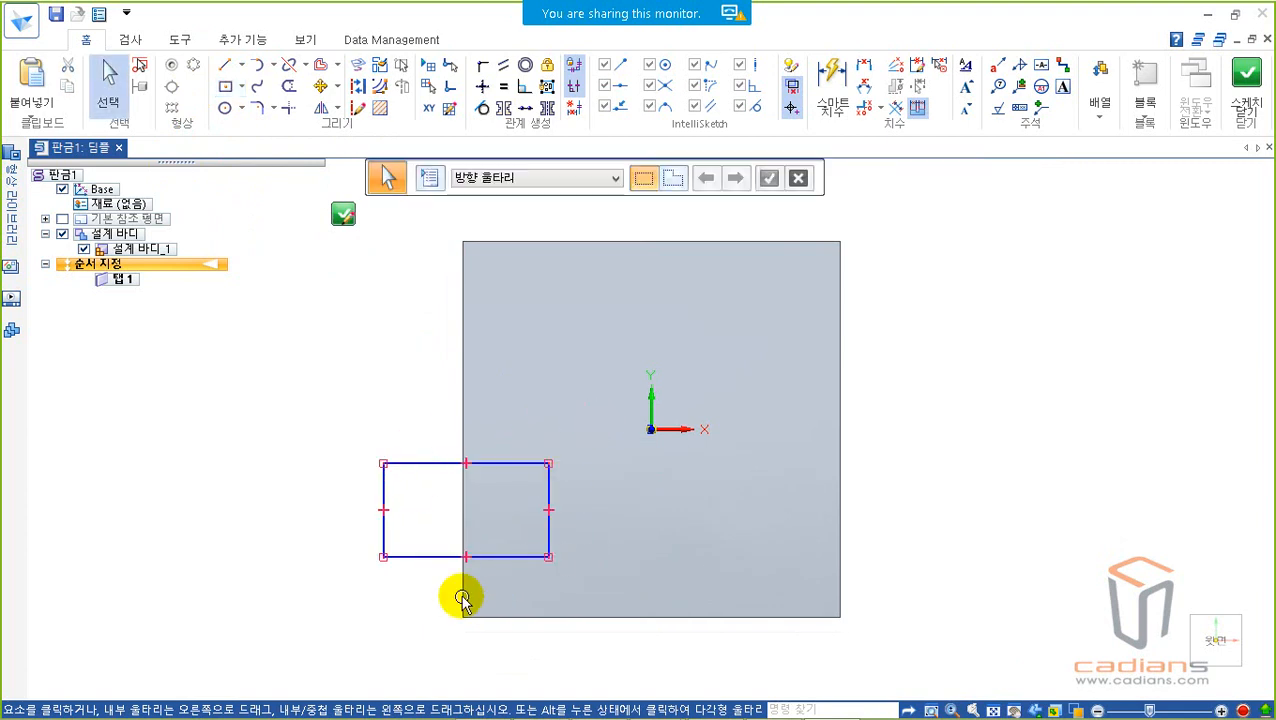
click(540, 400)
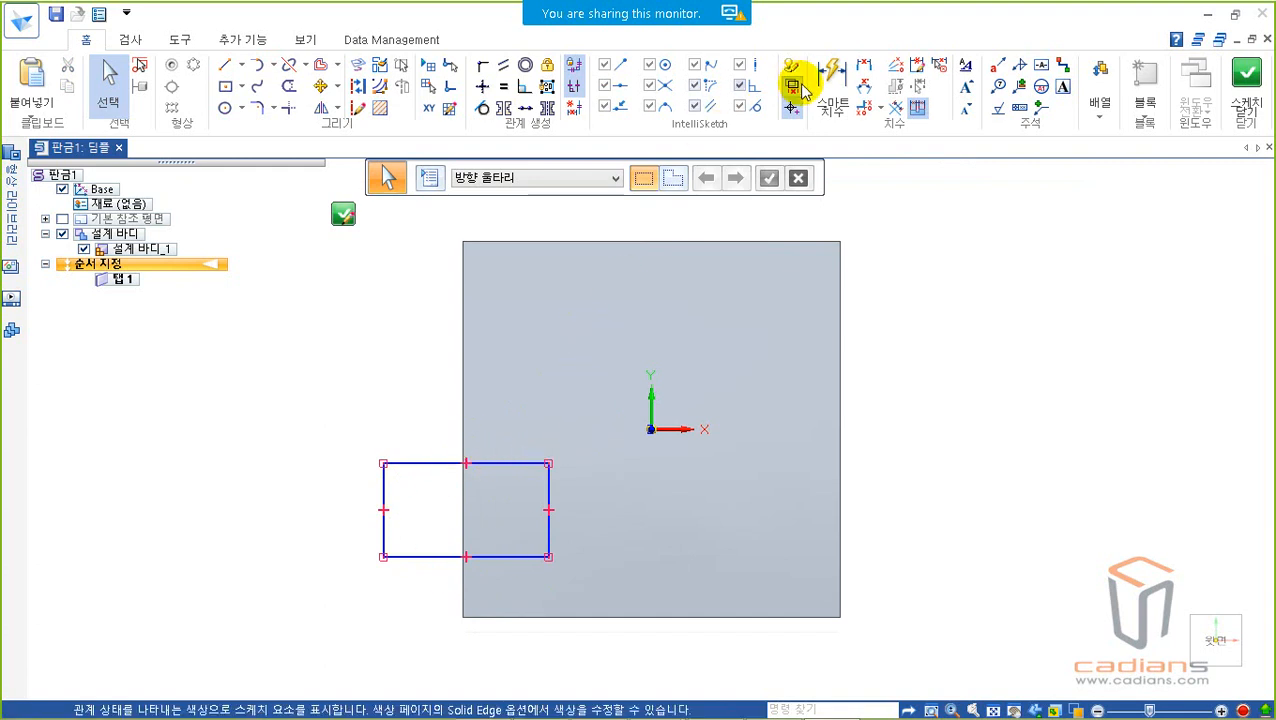
Step: Dimension the rectangle with a width of 100 mm and a height of 50 mm
click(831, 75)
click(466, 463)
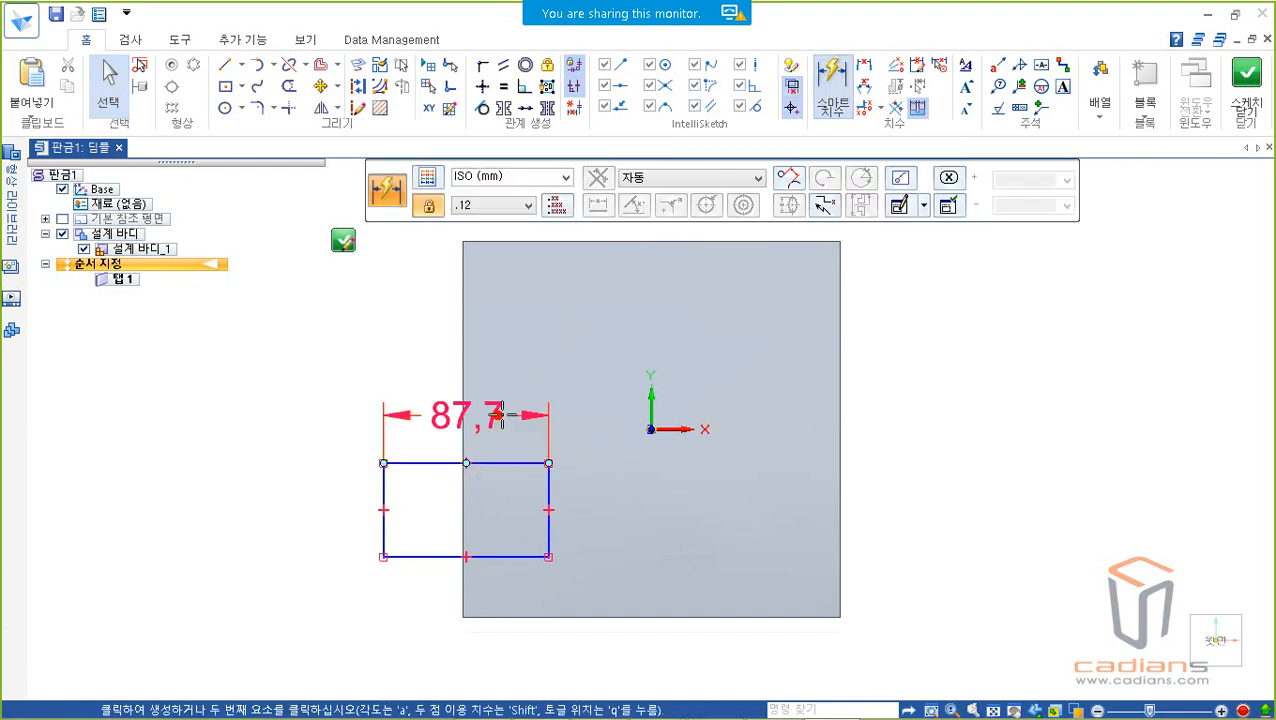
click(534, 408)
key(Return)
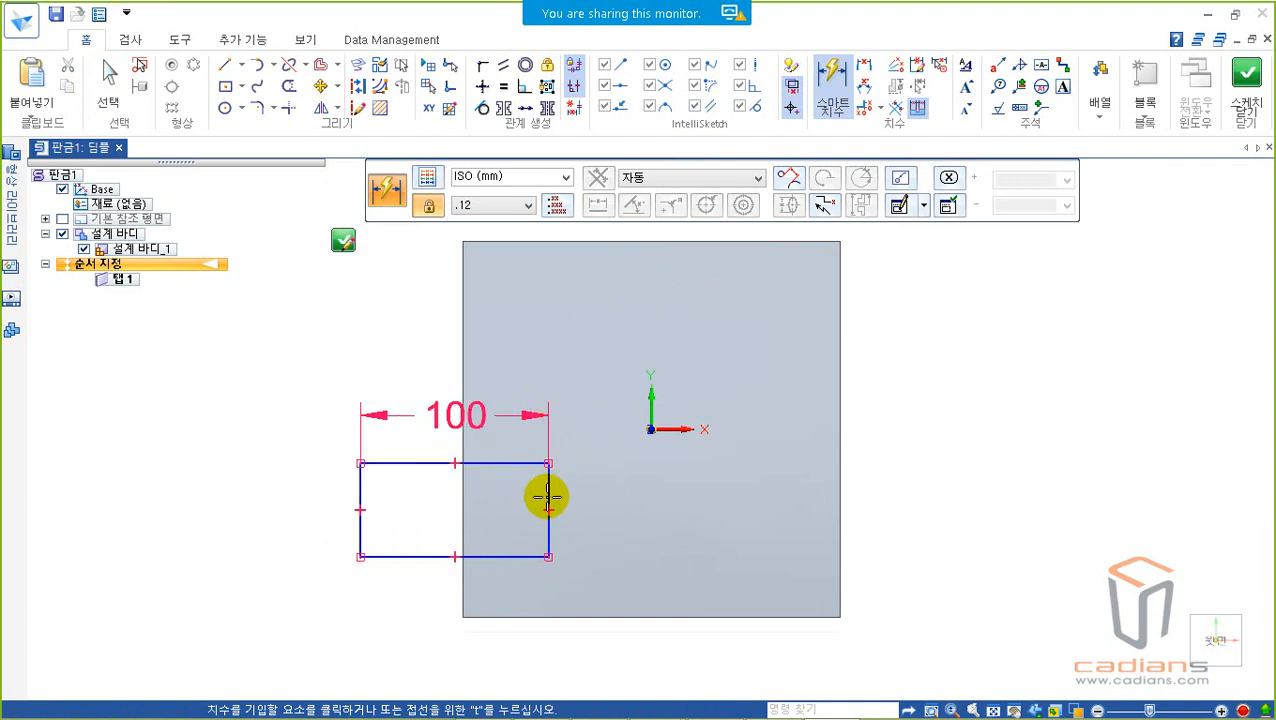
click(548, 490)
click(590, 488)
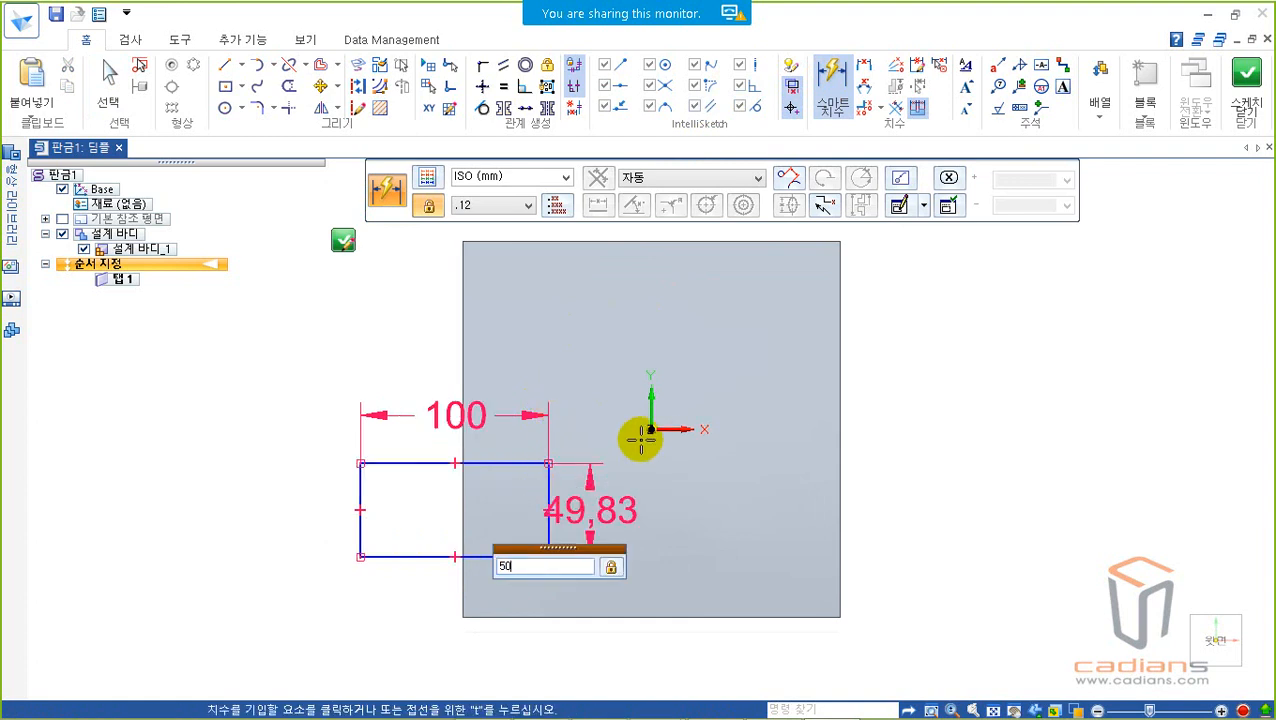
text(50)
key(Return)
Step: Connect the midpoint of the rectangle's upper side to the plate's left edge
click(482, 64)
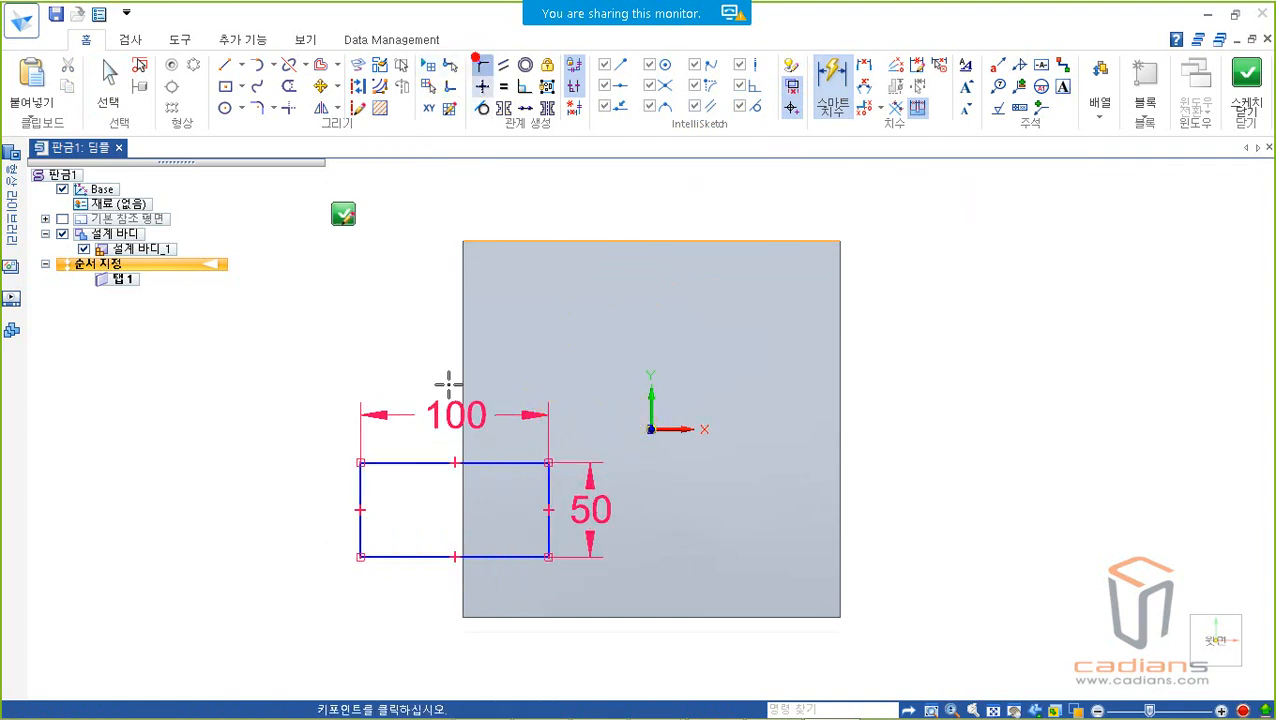
click(455, 462)
click(464, 441)
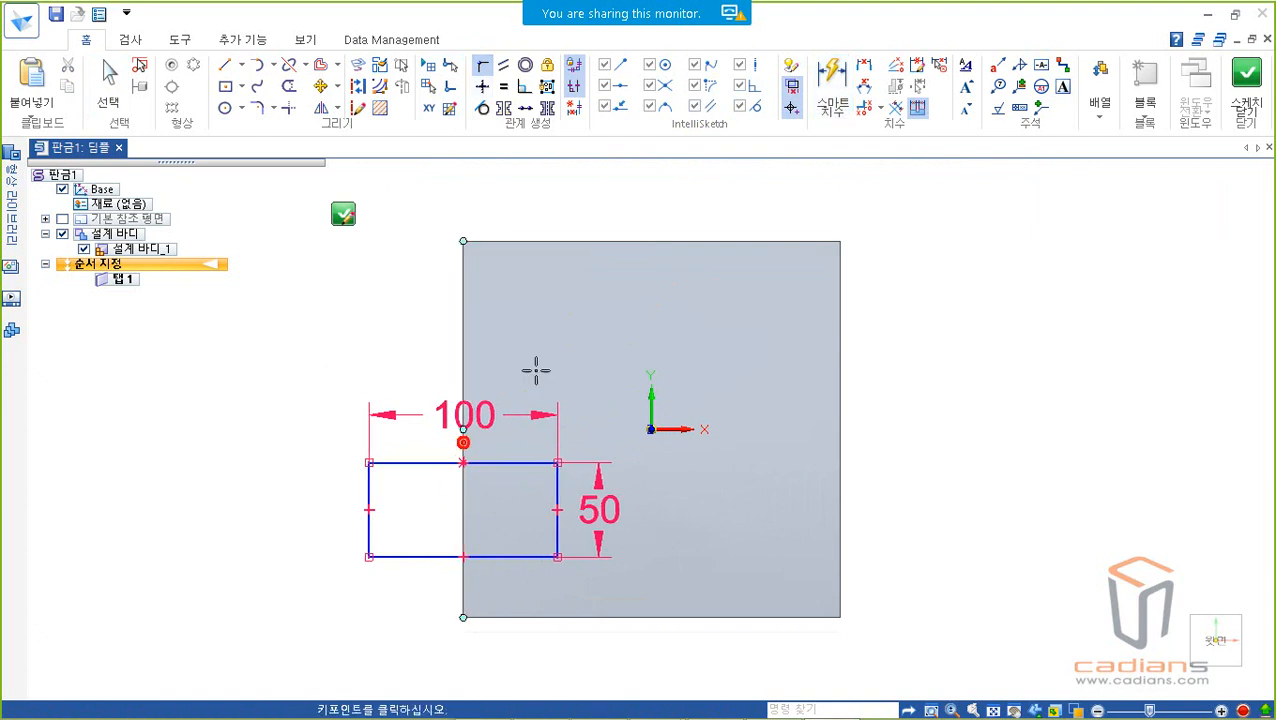
Step: Dimension the distance from the plate's lower edge to the rectangle's lower side as 50 mm
click(831, 78)
click(500, 613)
click(507, 556)
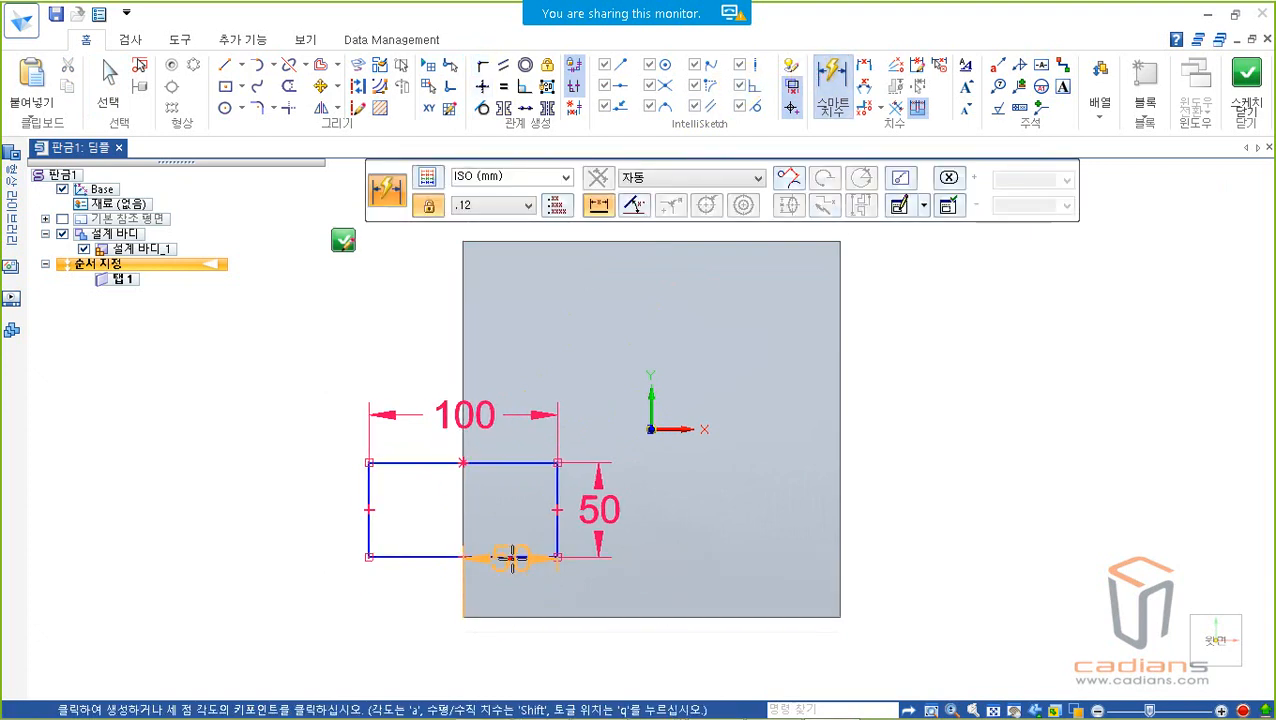
click(598, 578)
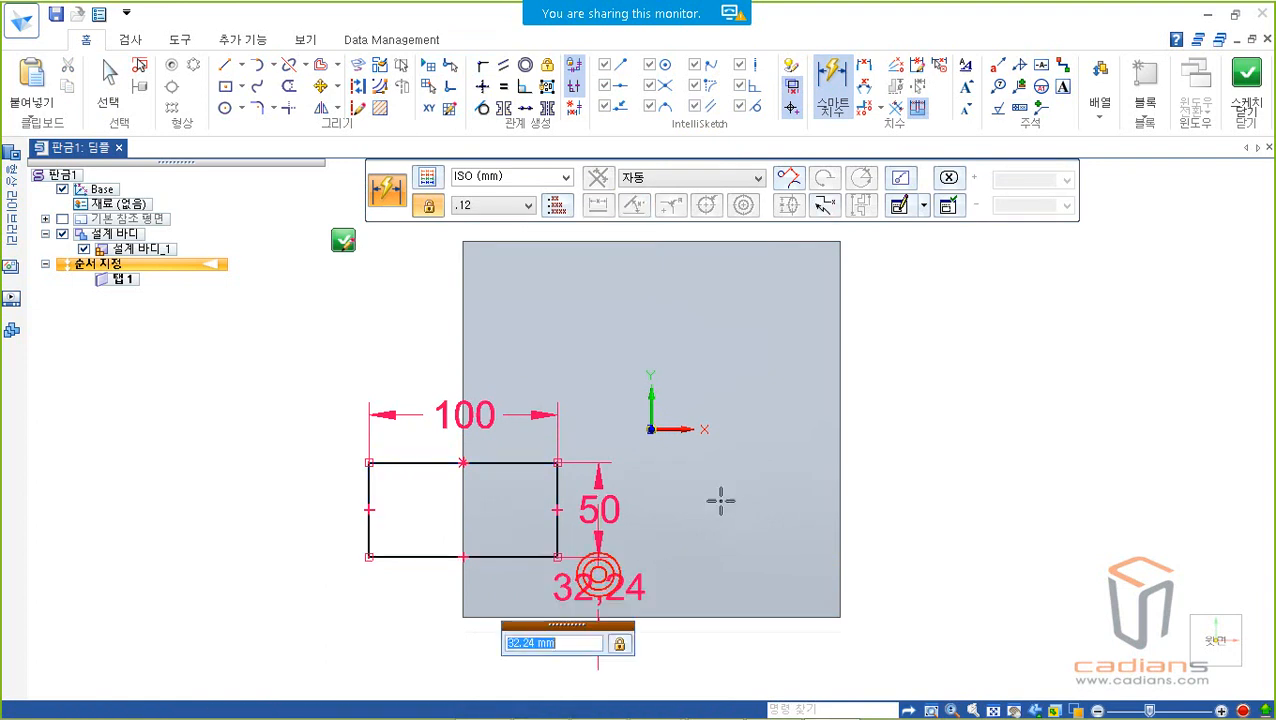
text(50)
key(Return)
key(Escape)
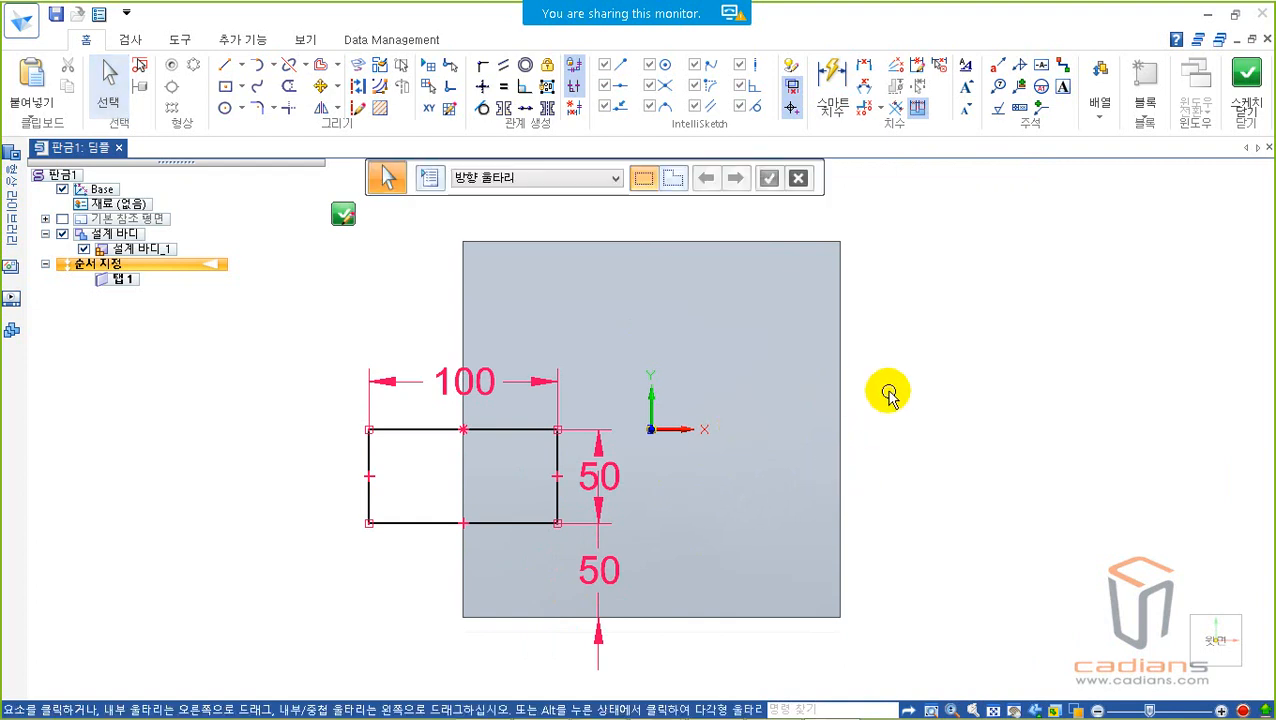
Step: Delete the connect relation at the rectangle's upper midpoint and move the rectangle across to the plate's right edge
click(465, 436)
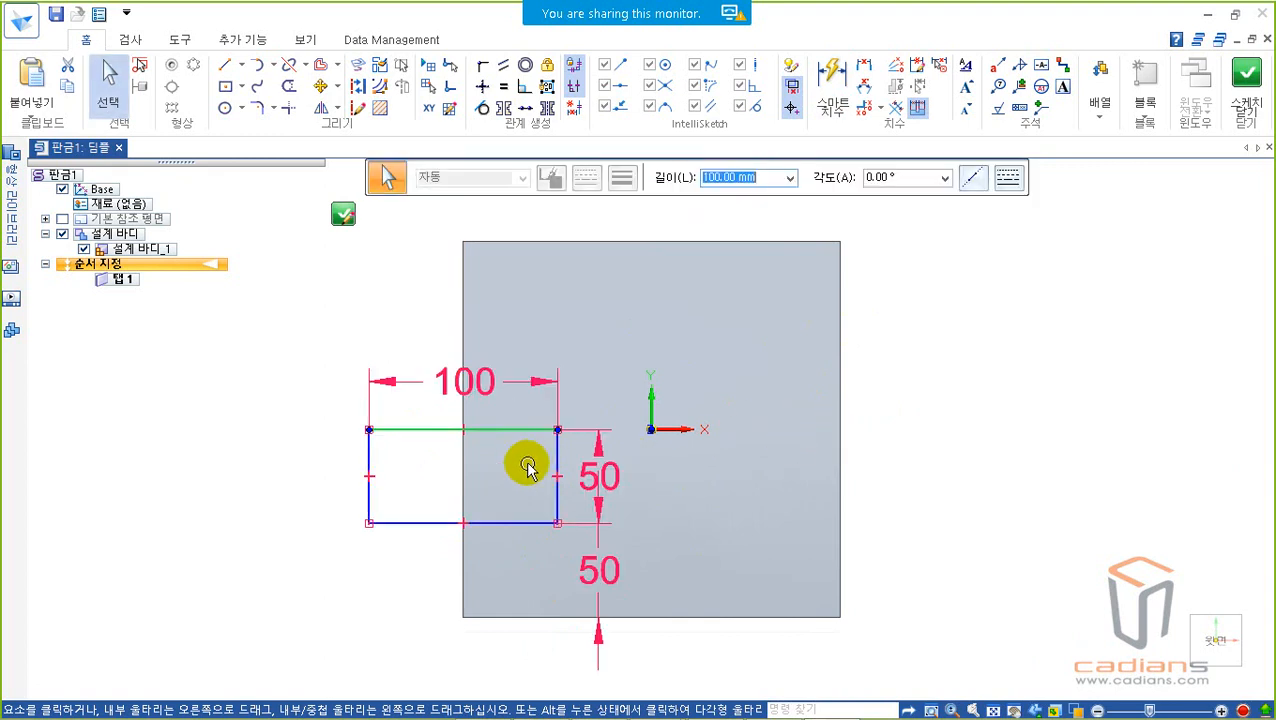
click(560, 448)
drag(560, 448, 940, 448)
Step: Connect the midpoint of the rectangle's upper side to the plate's right edge and close the sketch
click(527, 105)
click(484, 65)
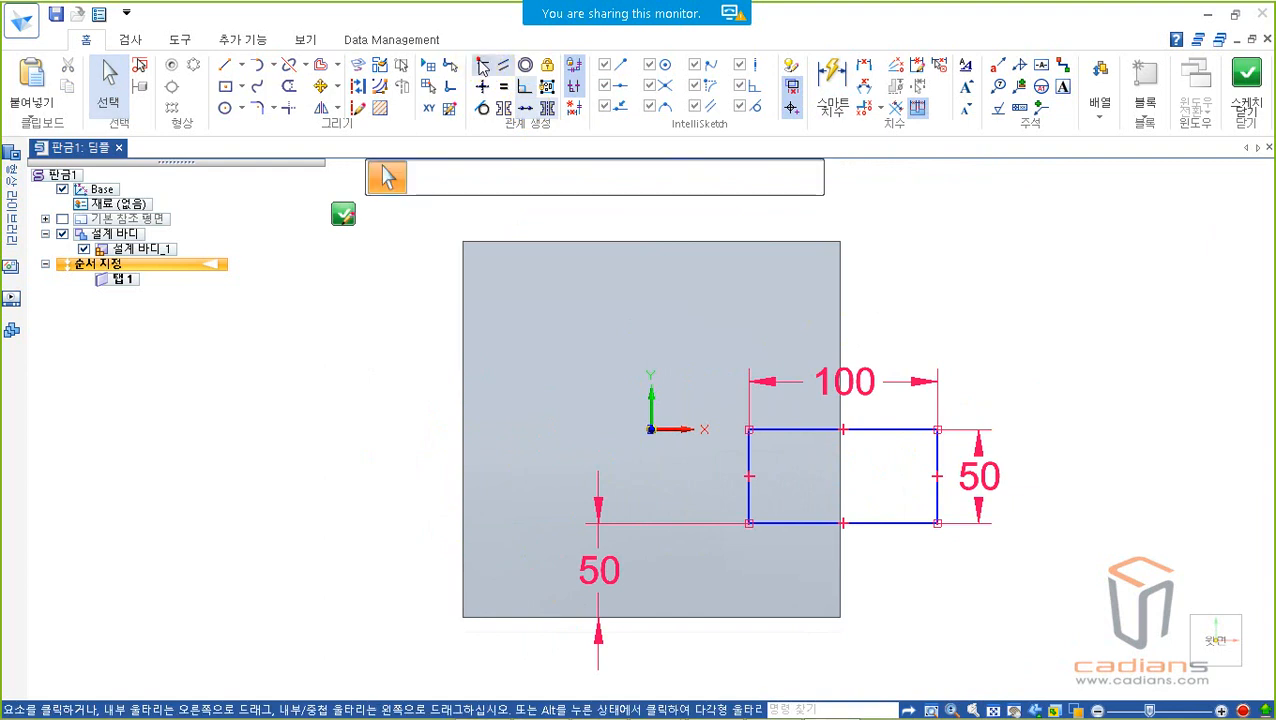
click(841, 430)
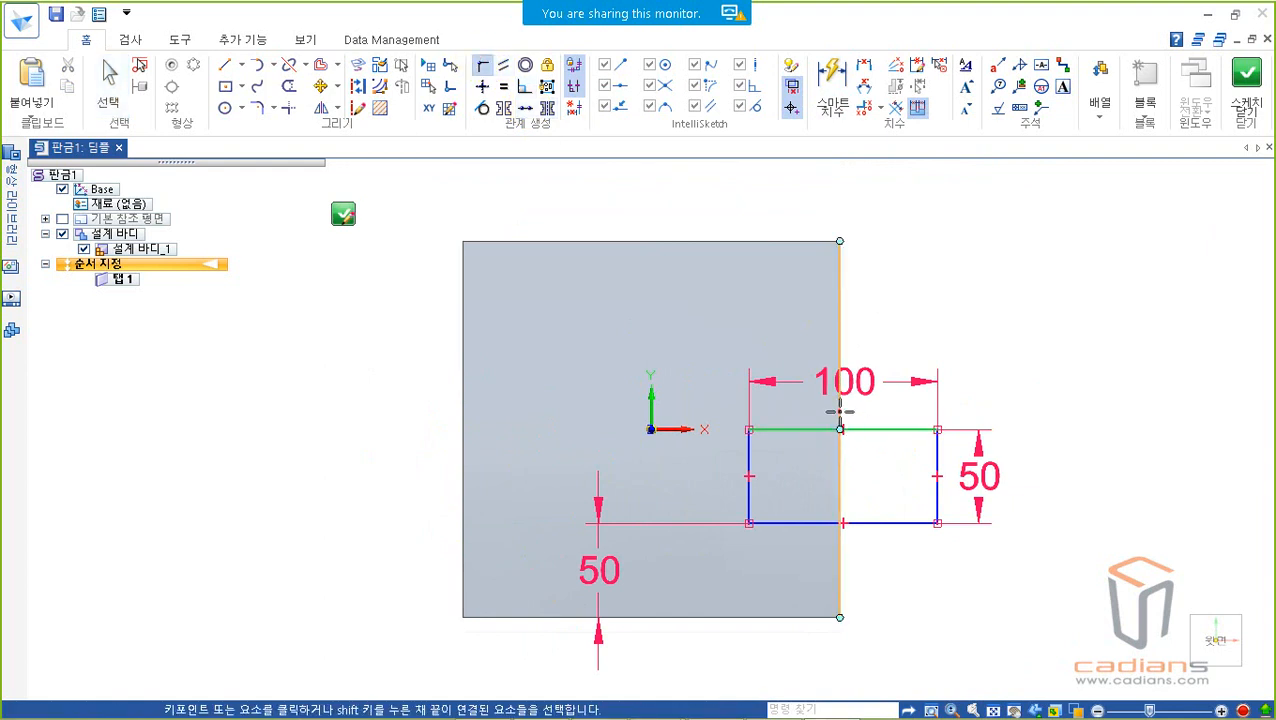
click(840, 410)
right_click(997, 281)
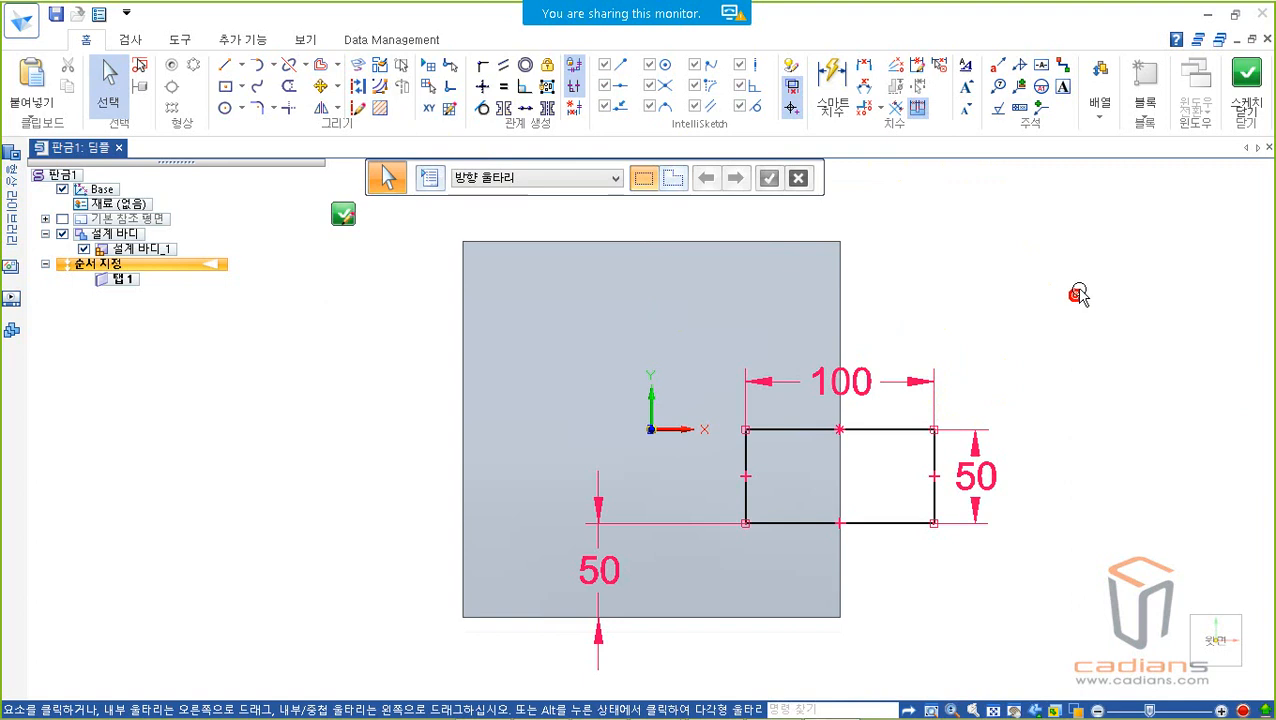
key(ctrl+i)
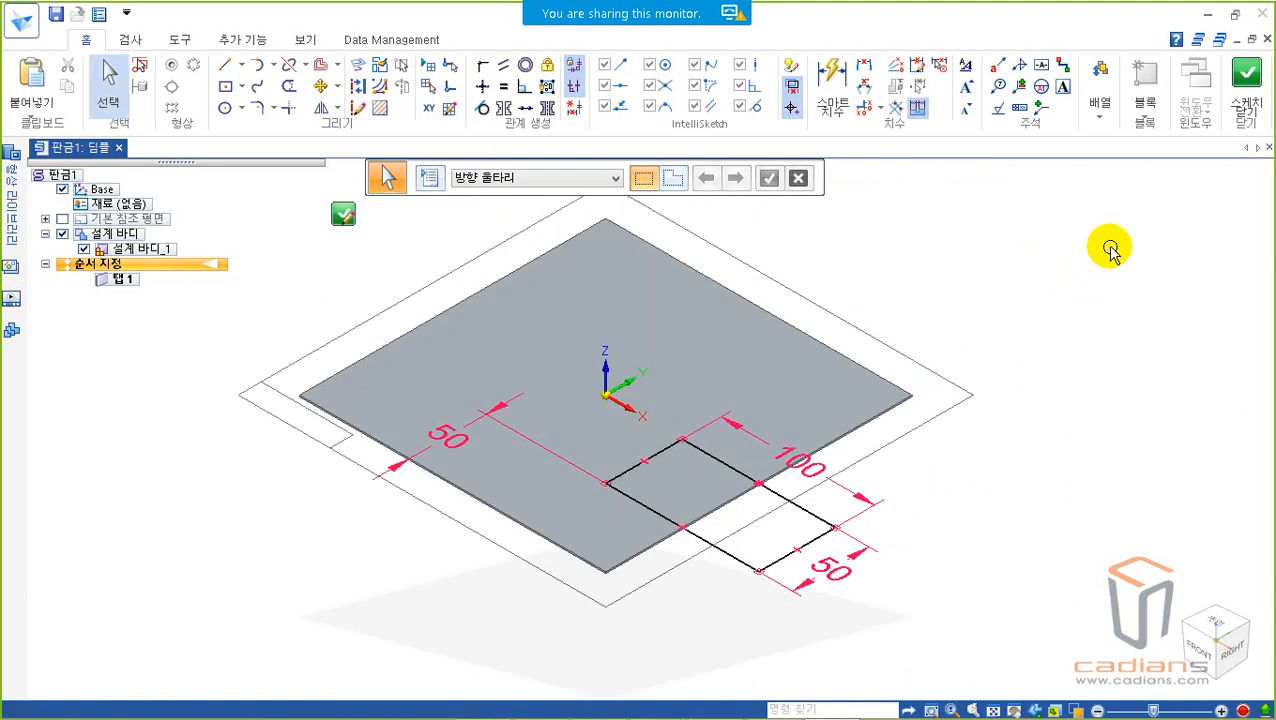
click(1250, 78)
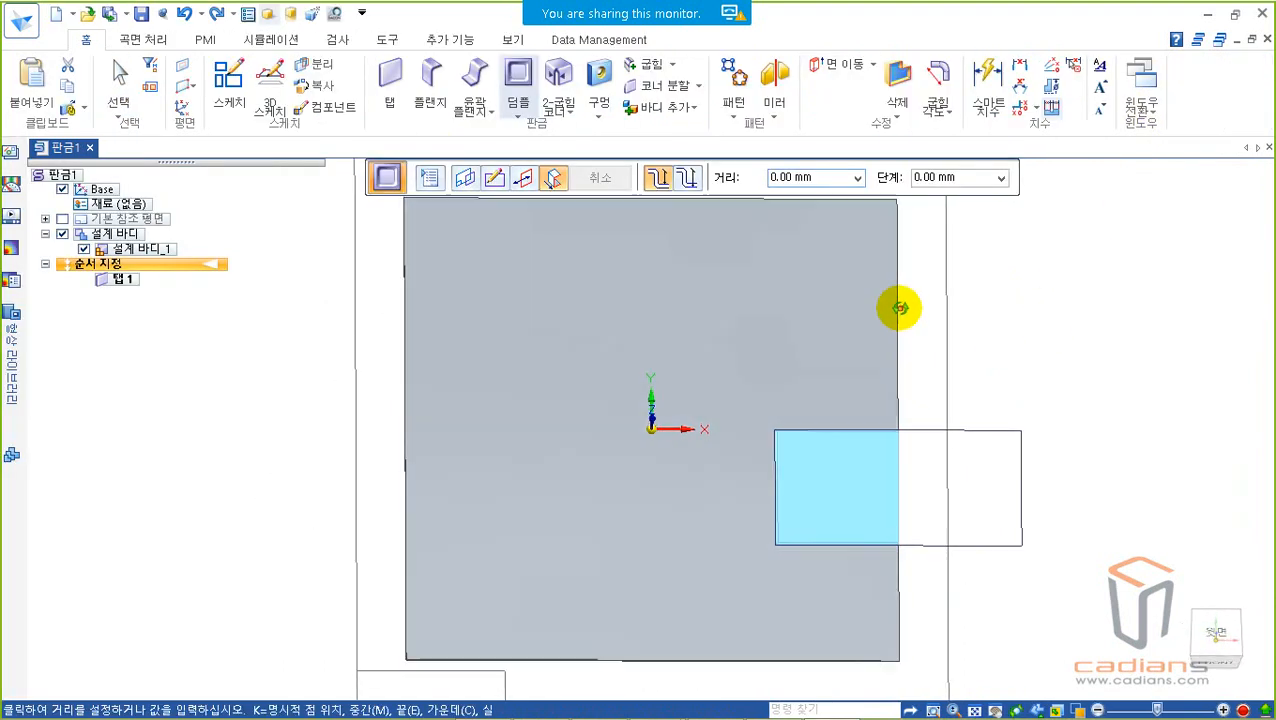
Step: Set the dimple distance to 30 mm, using the dimension option that includes the material thickness
middle_drag(843, 186, 803, 259)
click(949, 509)
scroll(949, 509, down, 2)
shift+middle_drag(949, 509, 926, 439)
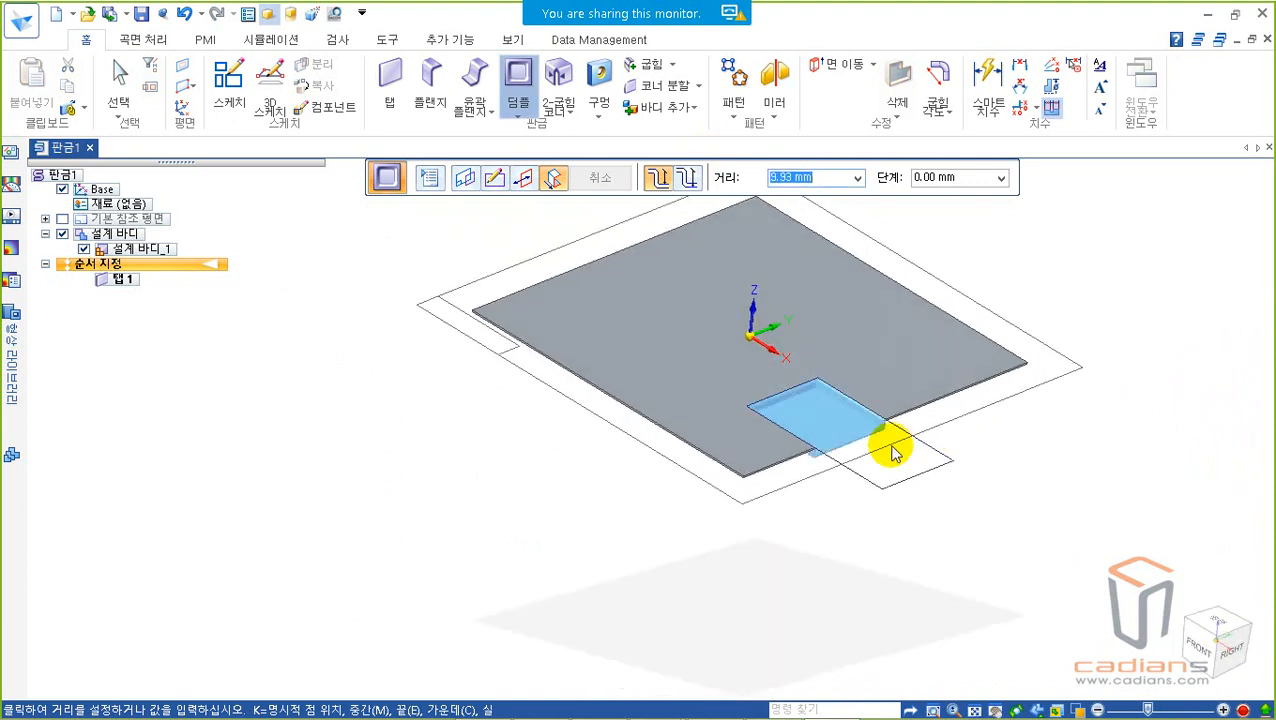
scroll(829, 470, up, 2)
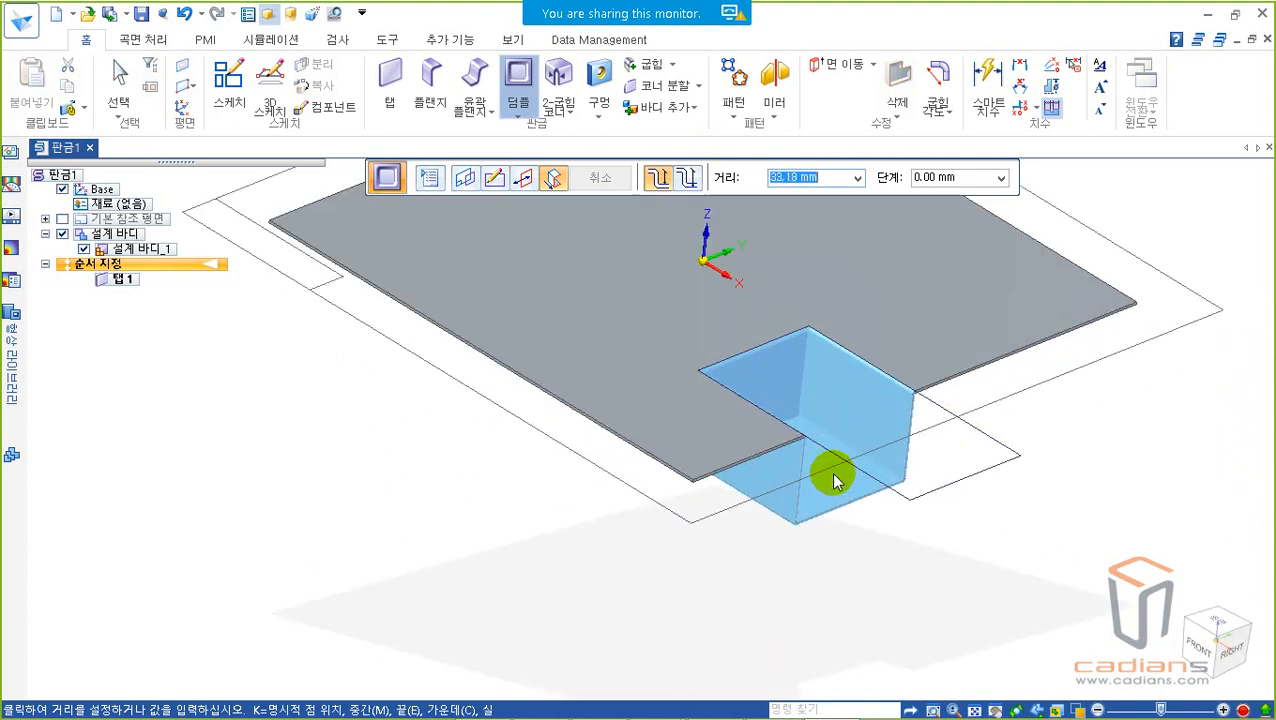
scroll(836, 465, up, 2)
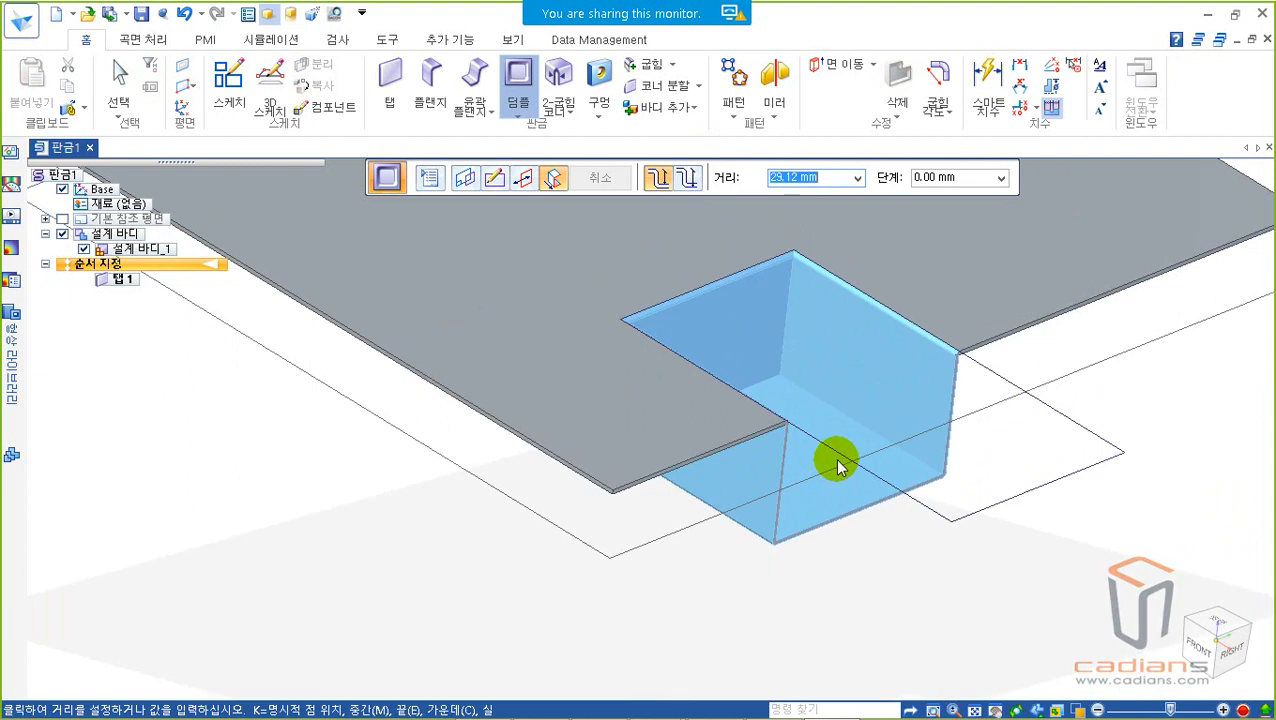
drag(637, 158, 714, 196)
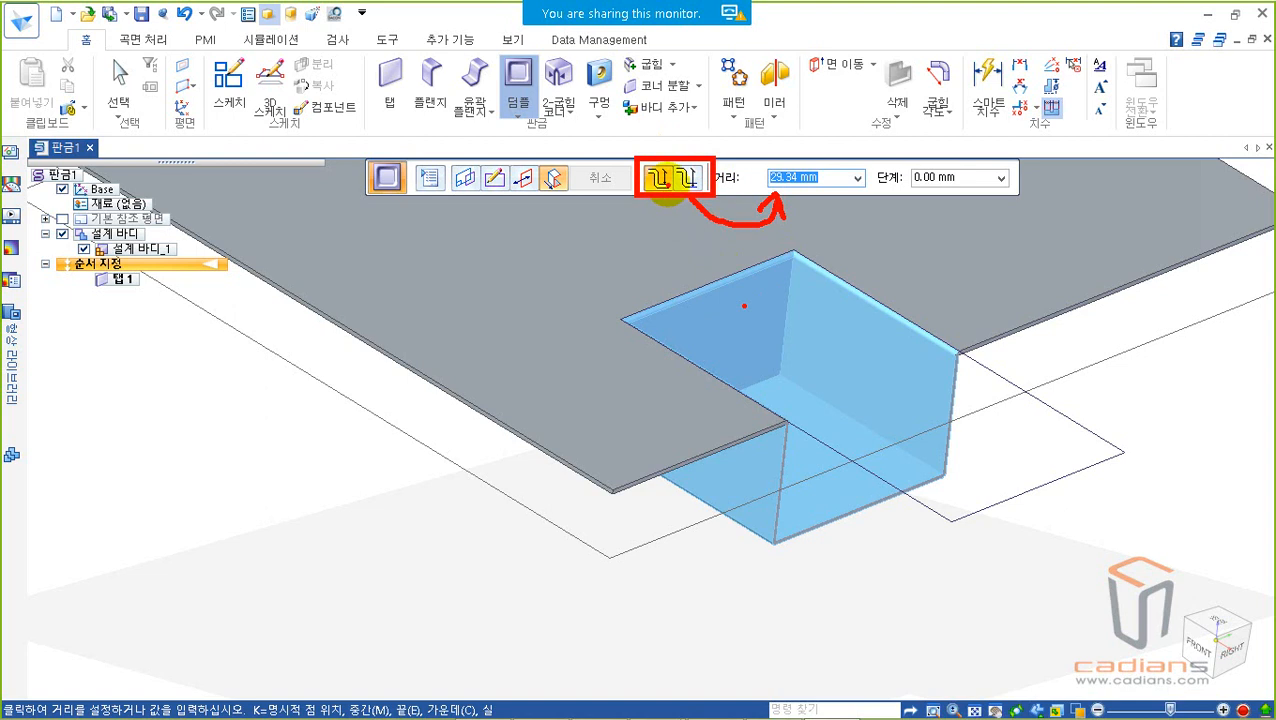
click(688, 186)
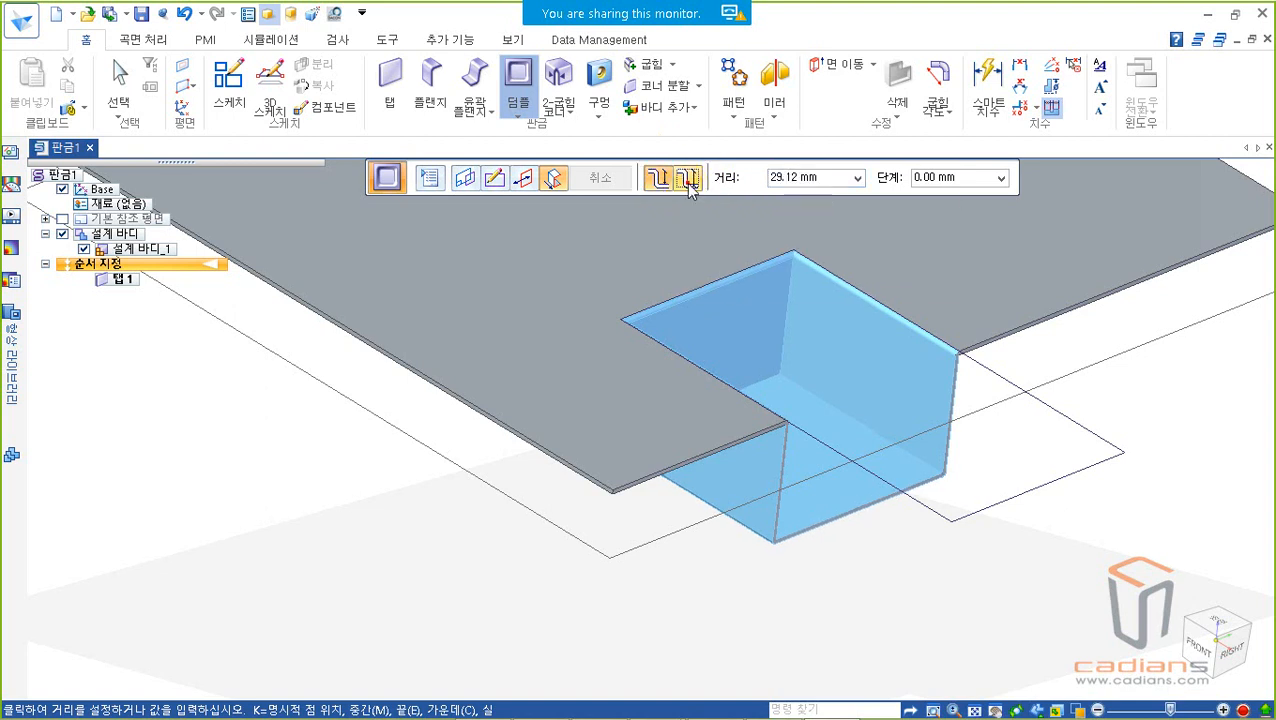
click(831, 178)
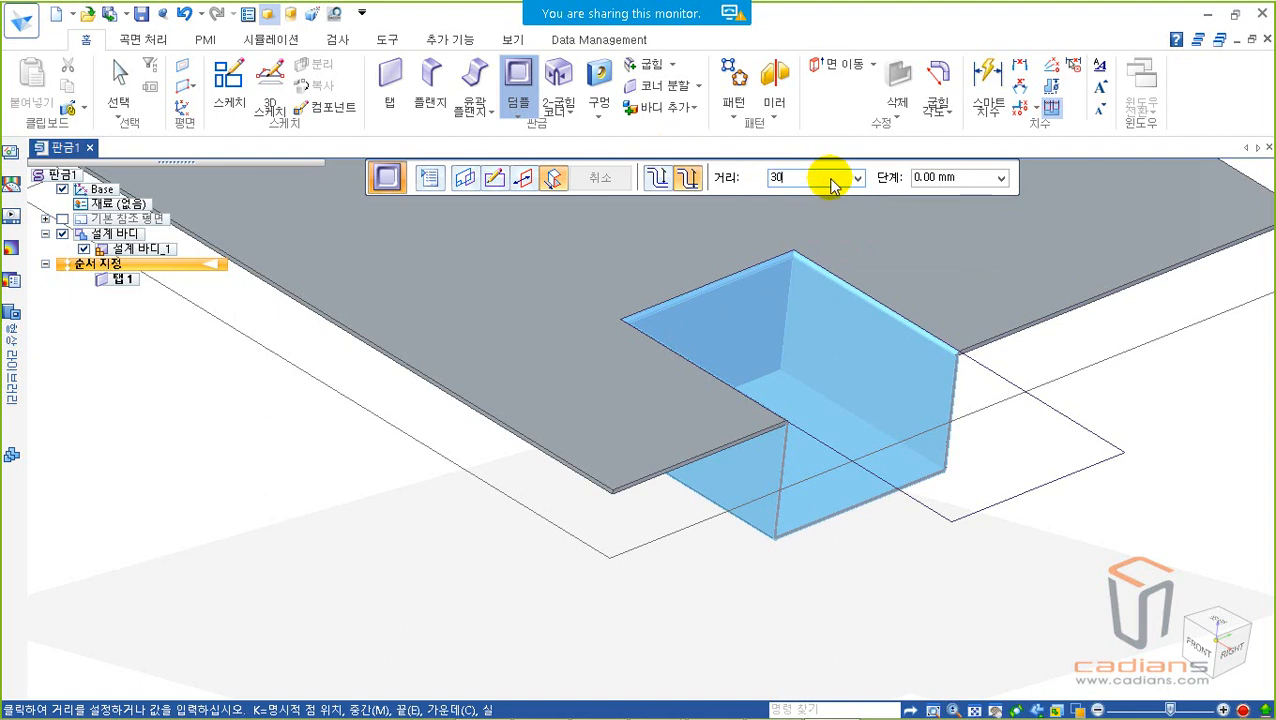
key(Tab)
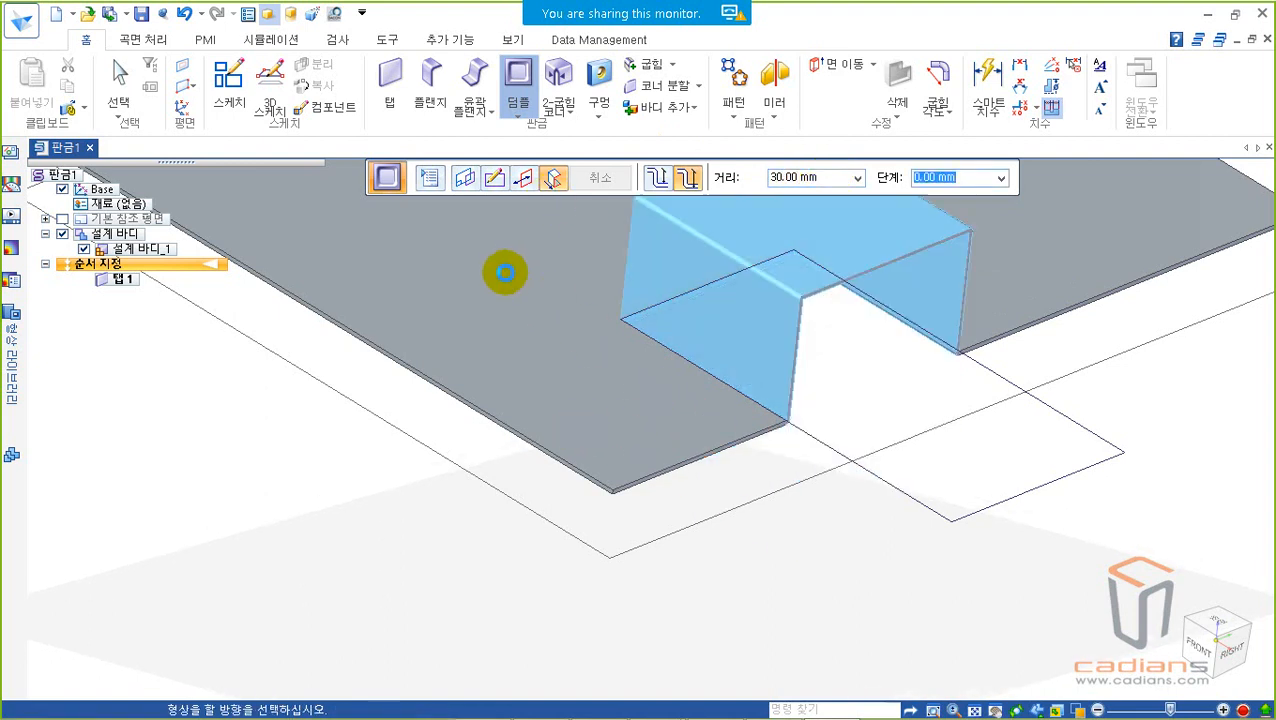
Step: Open the dimple options and review the taper angle, rounding and punch-side corner radius settings
click(428, 180)
drag(582, 86, 312, 310)
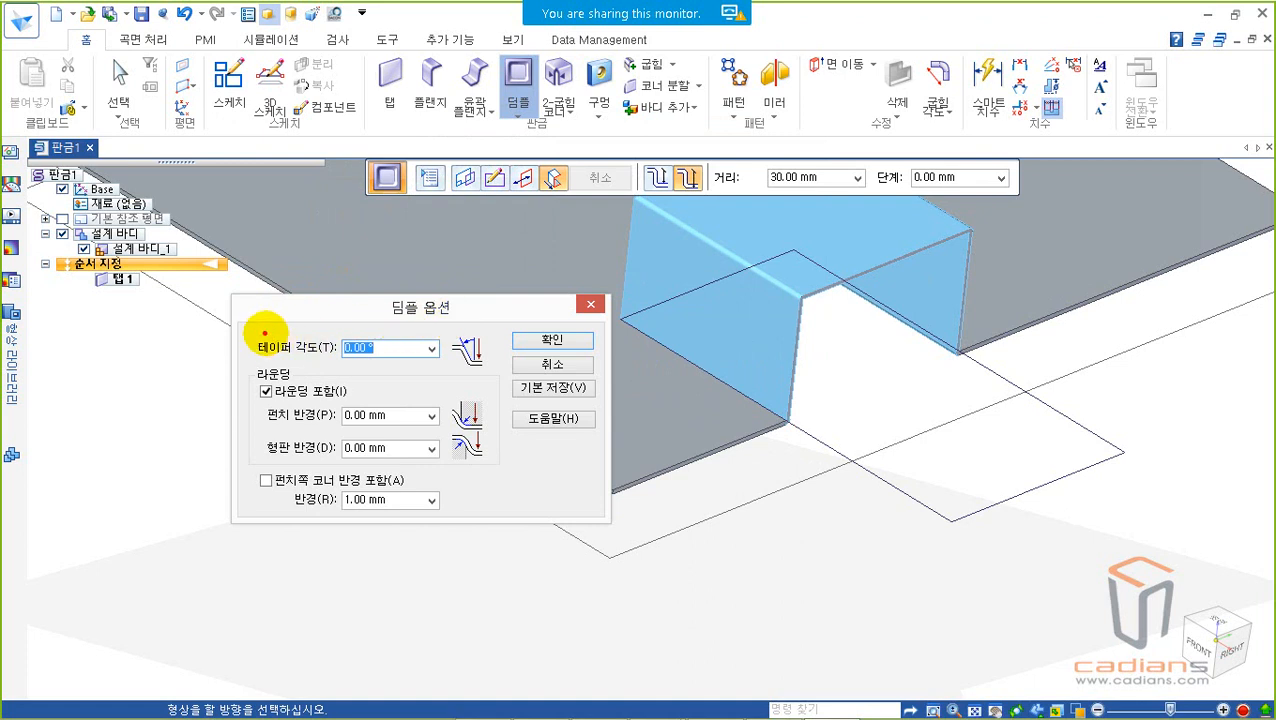
mouse_move(246, 322)
mouse_down()
mouse_move(437, 366)
mouse_move(504, 366)
mouse_up()
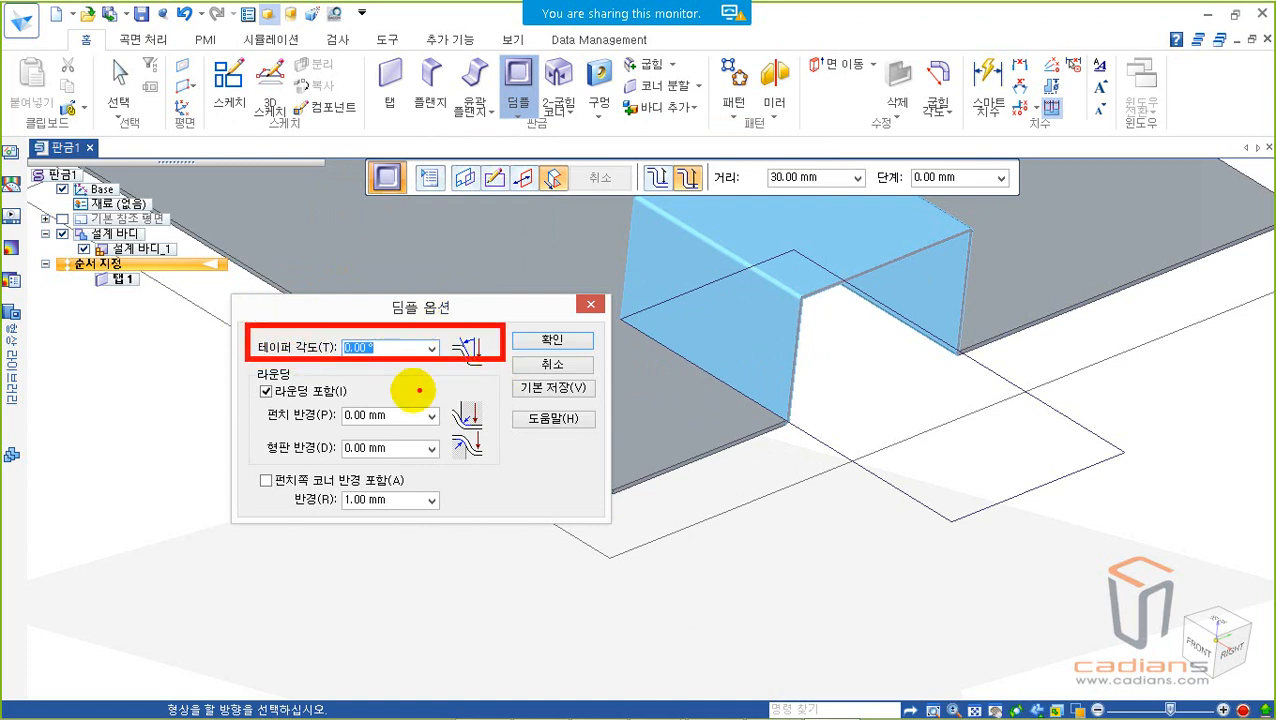
drag(245, 364, 490, 458)
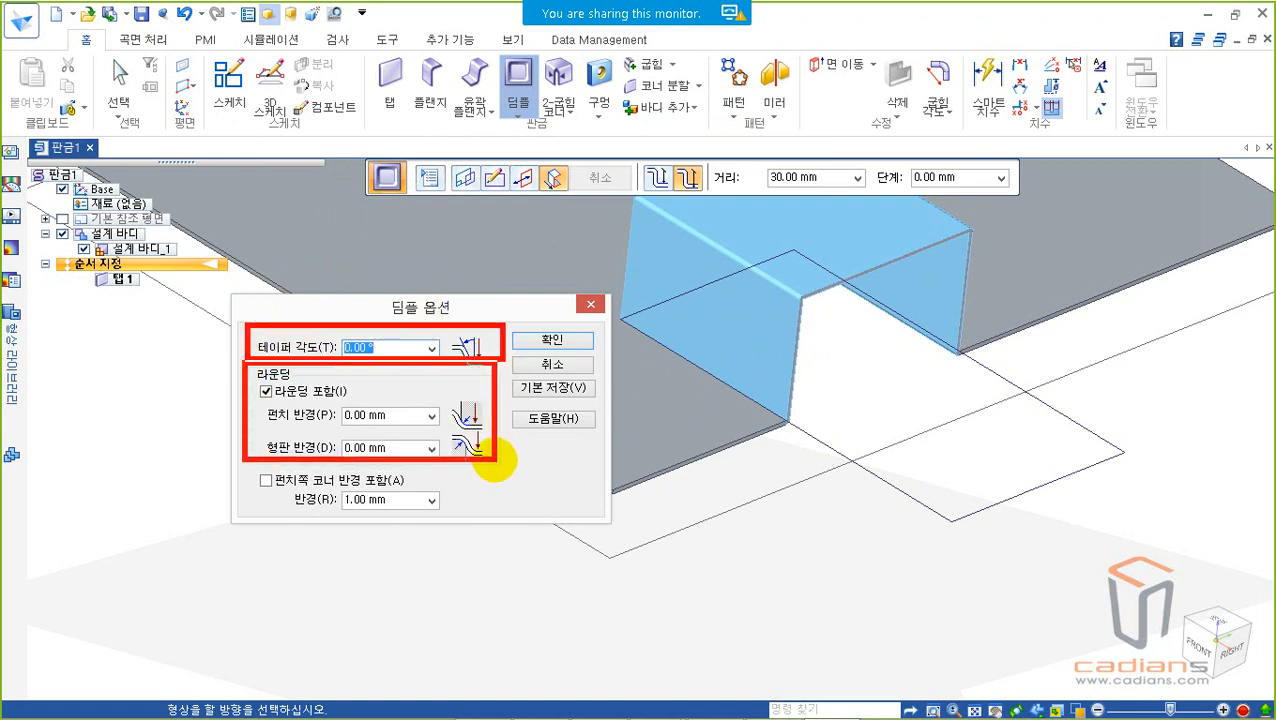
drag(296, 475, 492, 511)
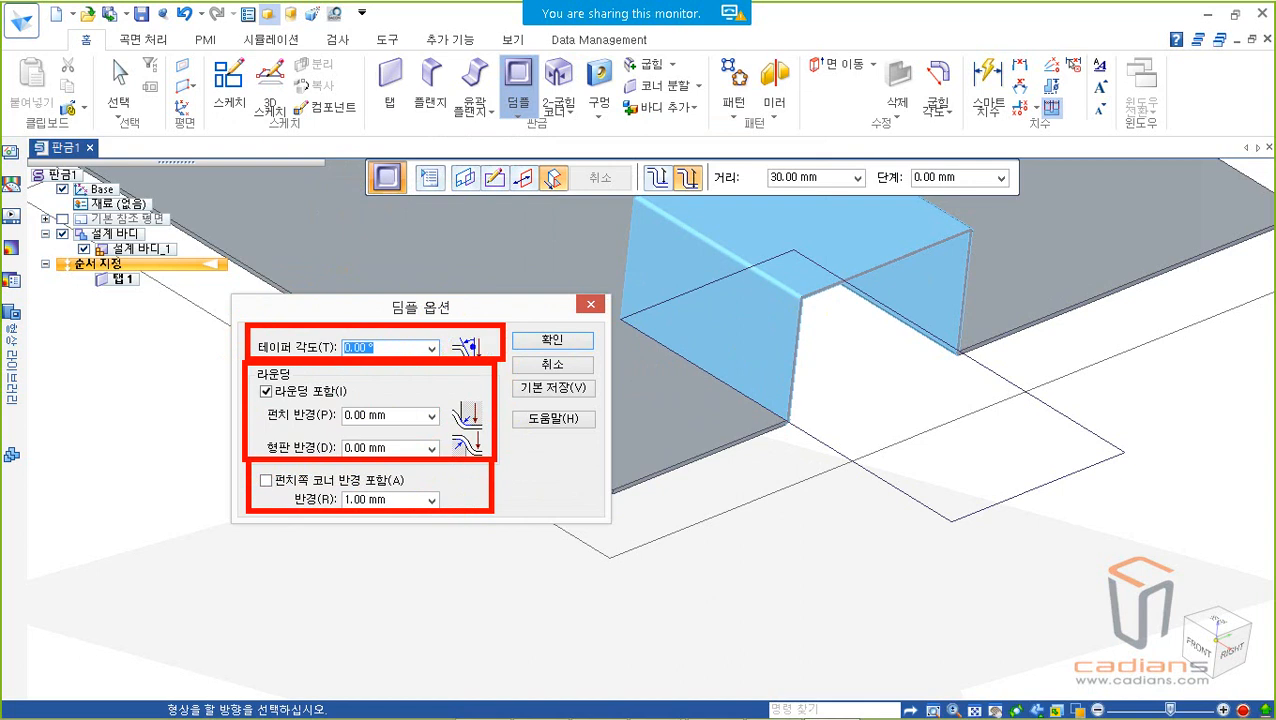
key(Escape)
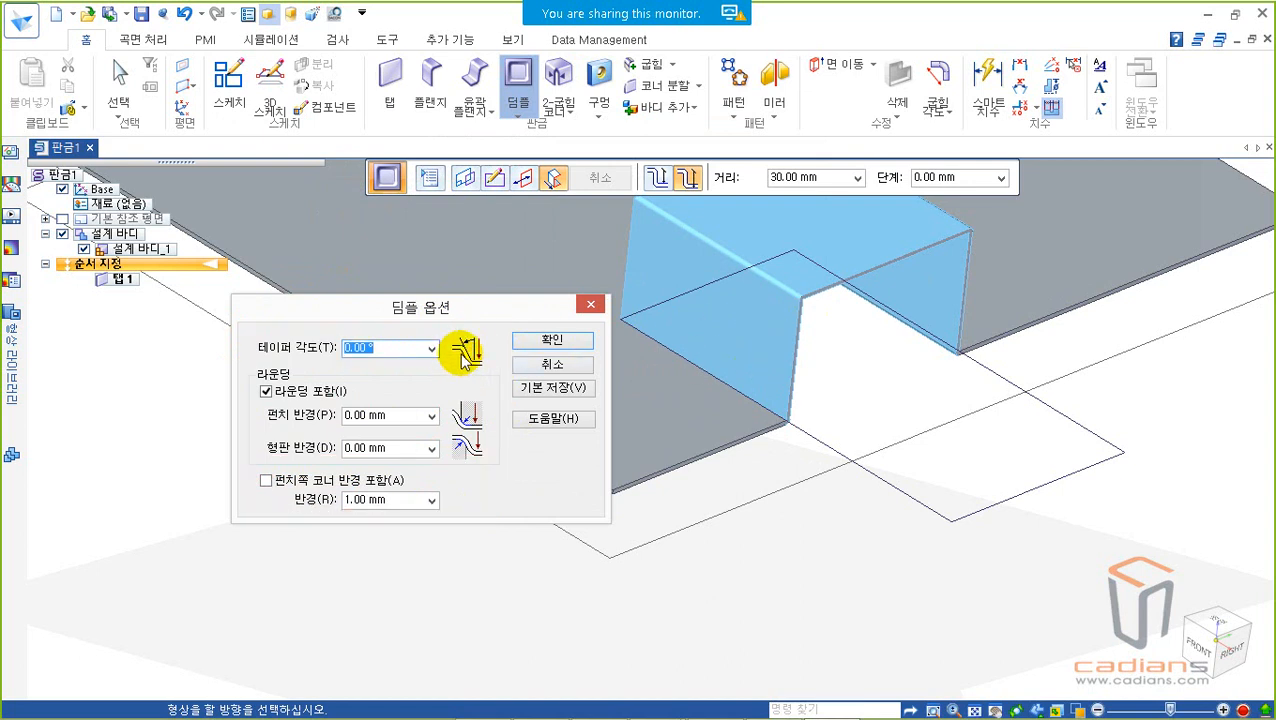
click(389, 347)
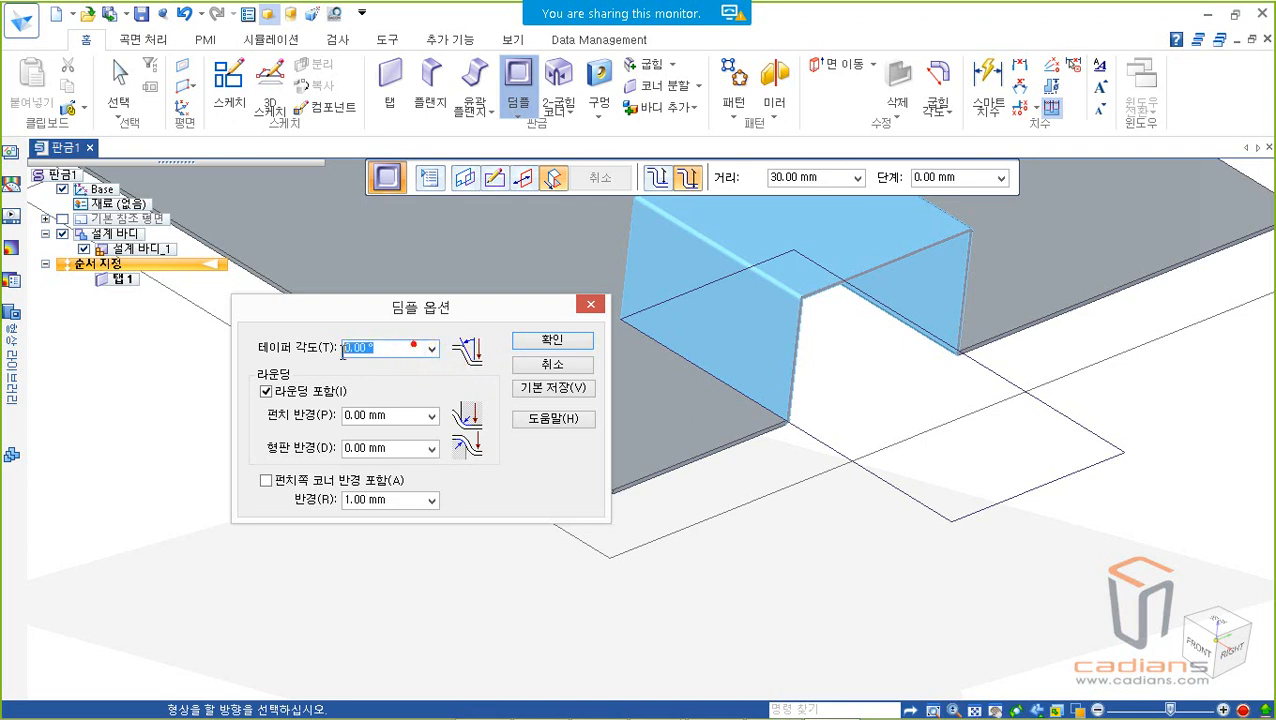
text(15)
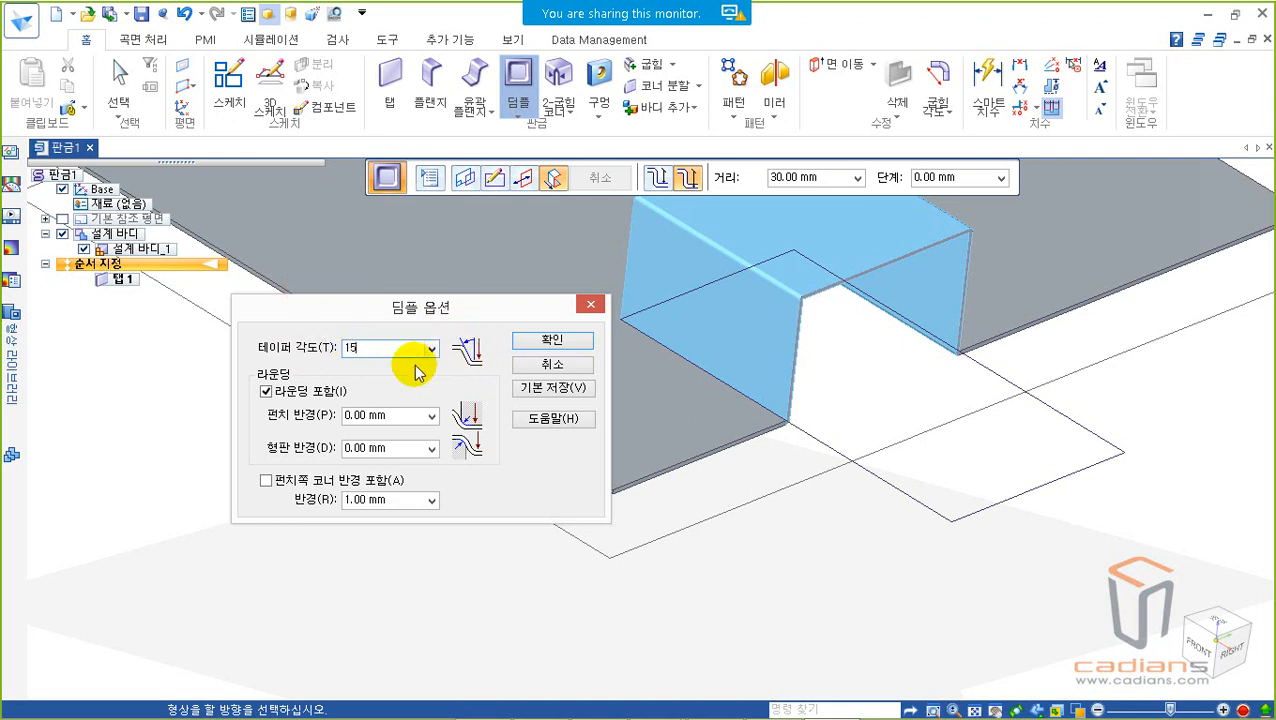
click(392, 415)
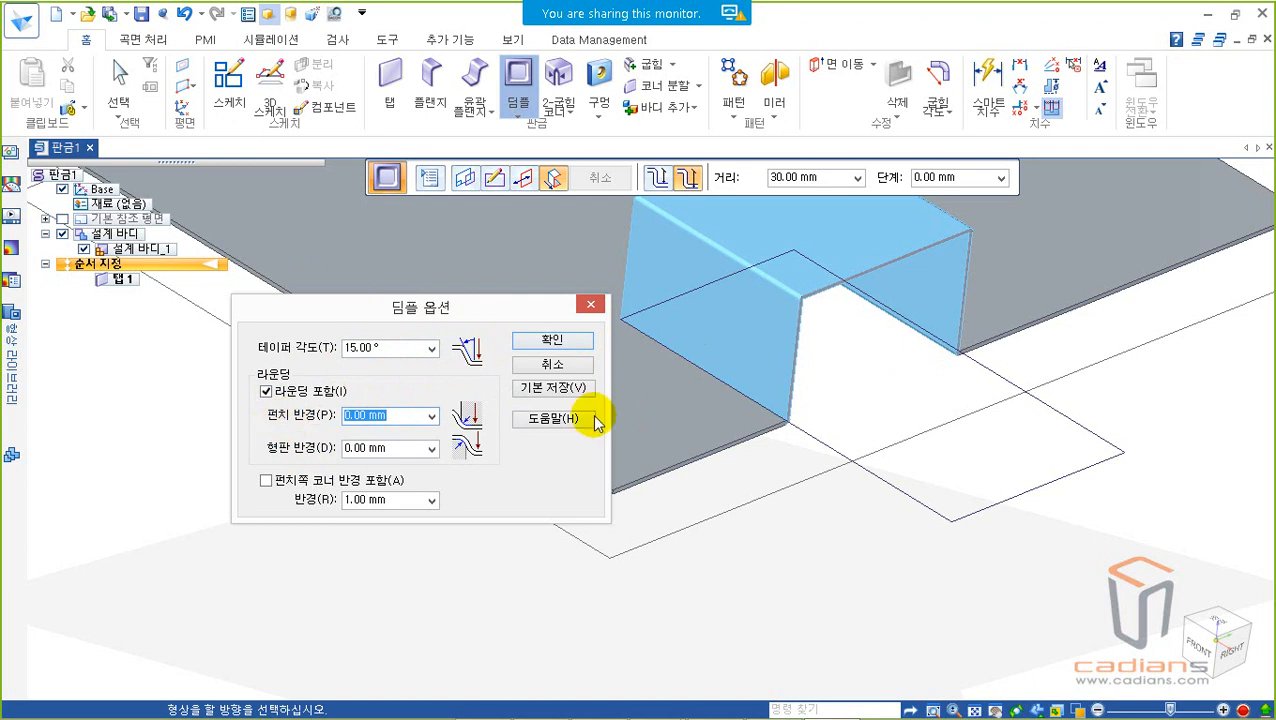
click(591, 304)
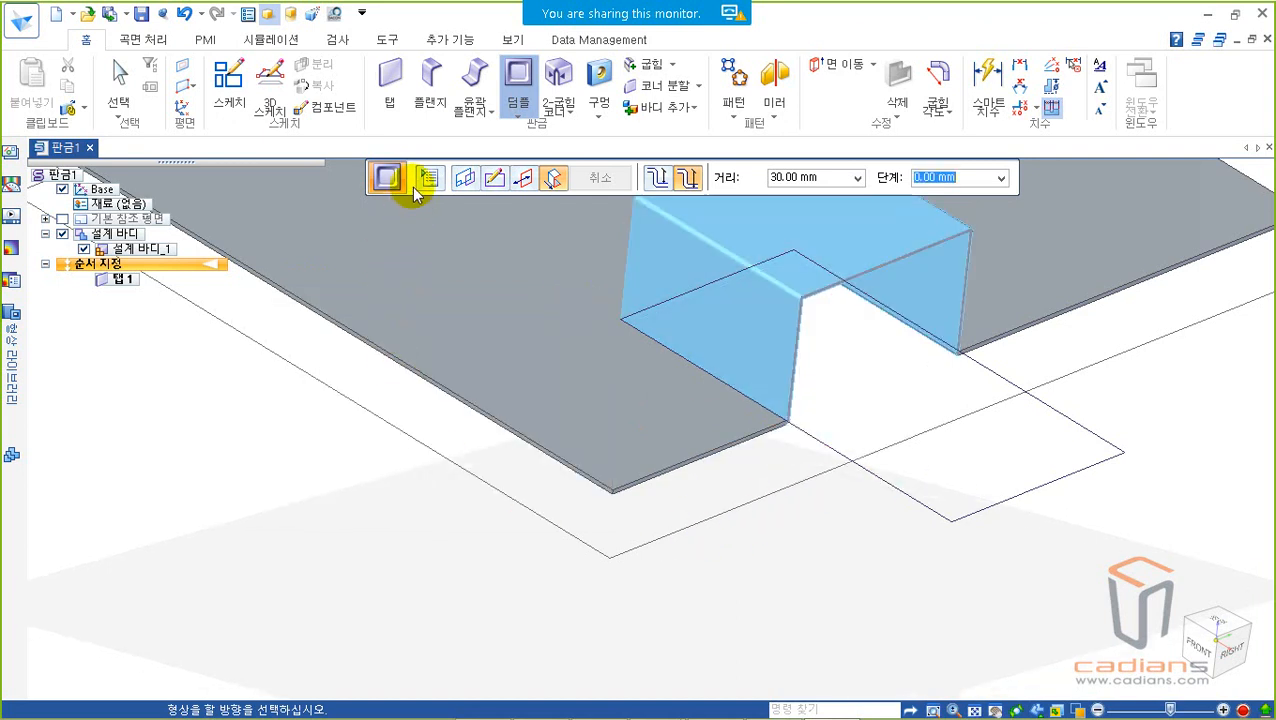
Step: Examine the dimple preview's bottom edges and the edge where its side wall meets the plate
middle_drag(718, 501, 478, 232)
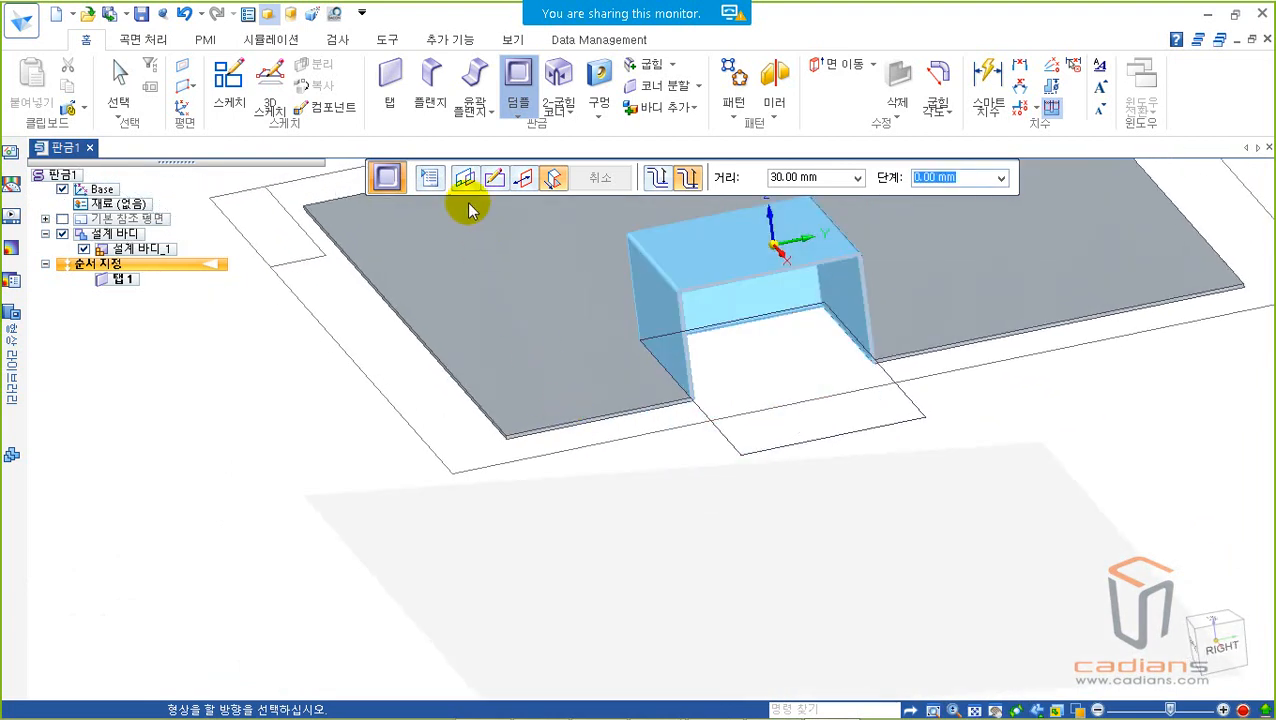
middle_drag(829, 461, 968, 495)
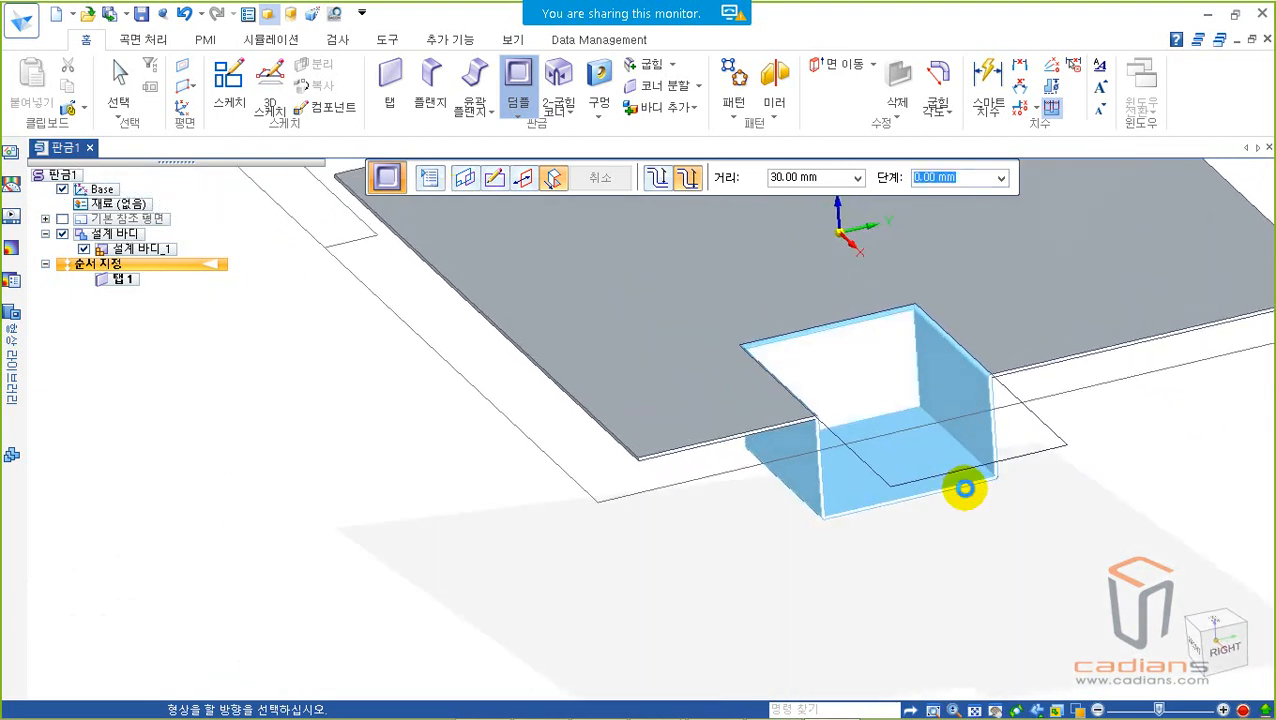
scroll(985, 485, up, 6)
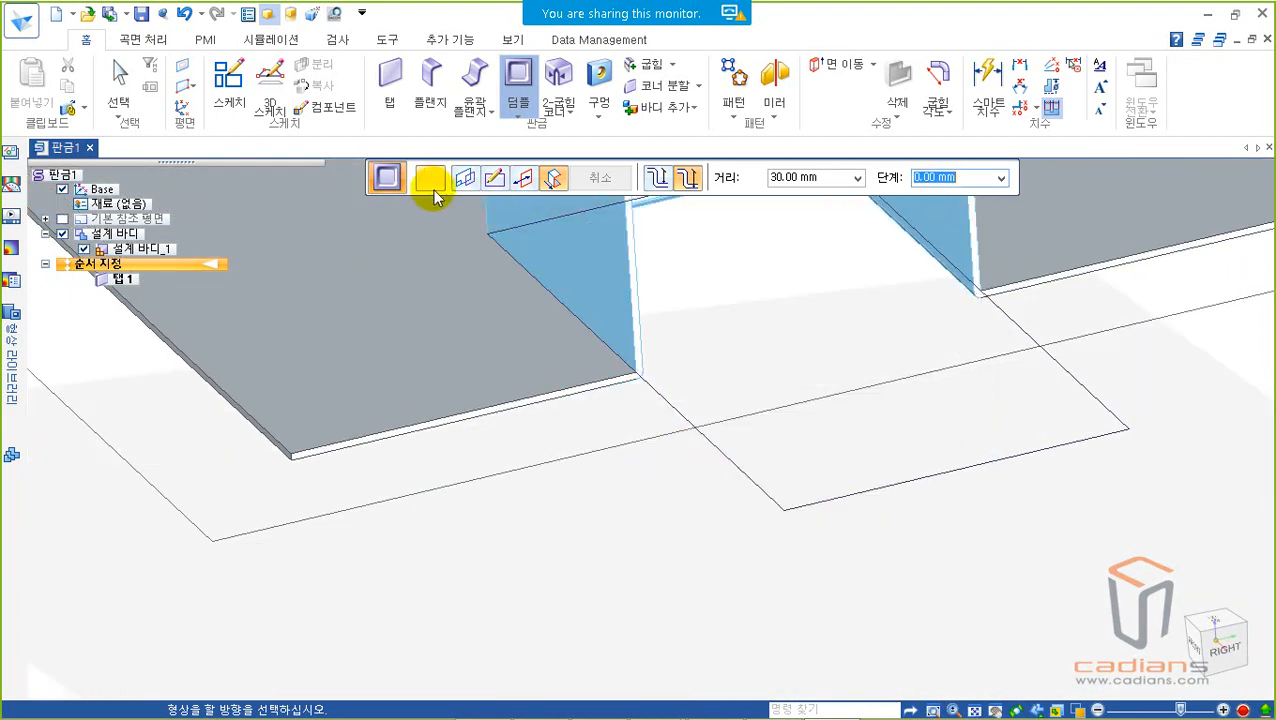
click(430, 178)
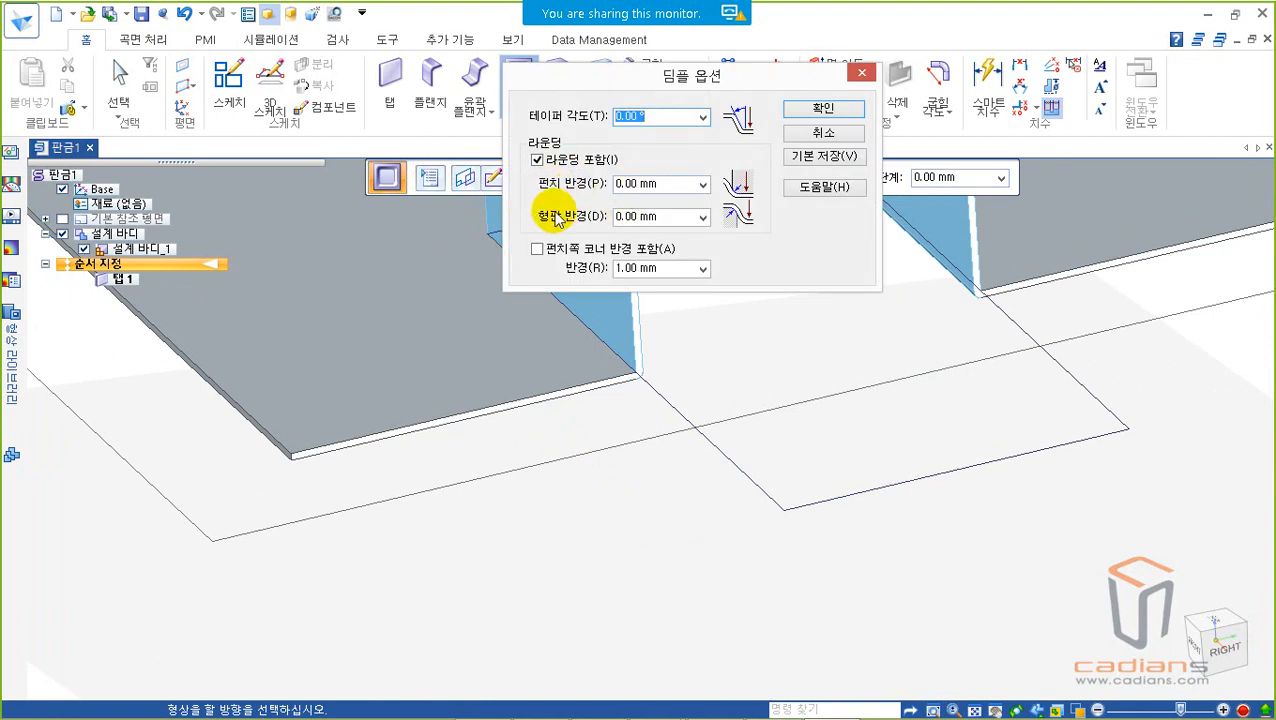
click(825, 136)
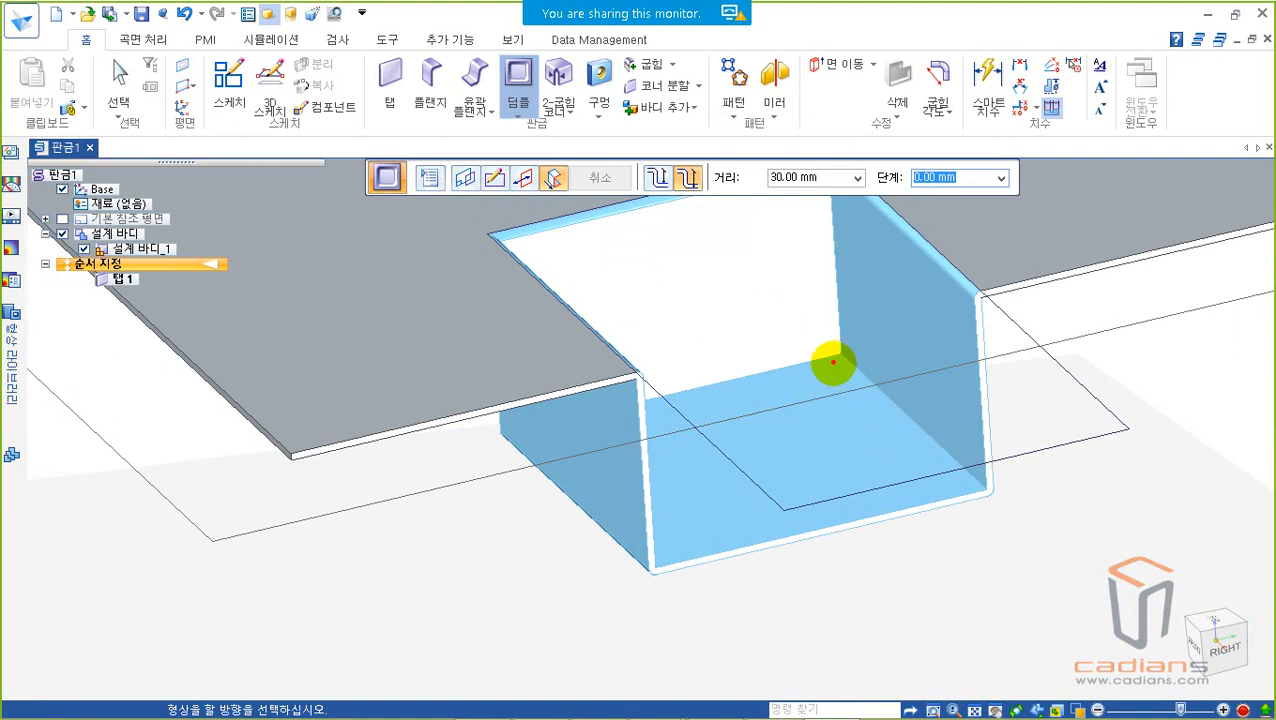
mouse_move(680, 219)
mouse_down()
mouse_move(676, 310)
mouse_move(722, 270)
mouse_up()
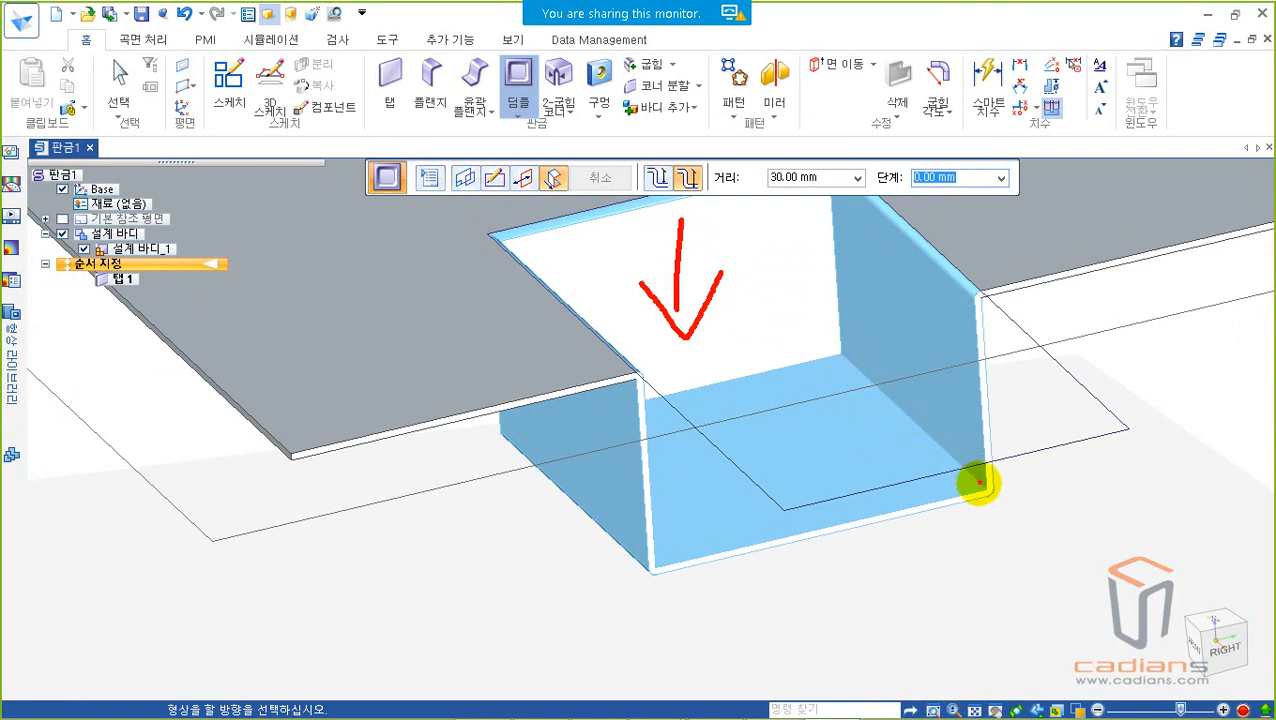
drag(950, 467, 890, 397)
drag(850, 355, 652, 390)
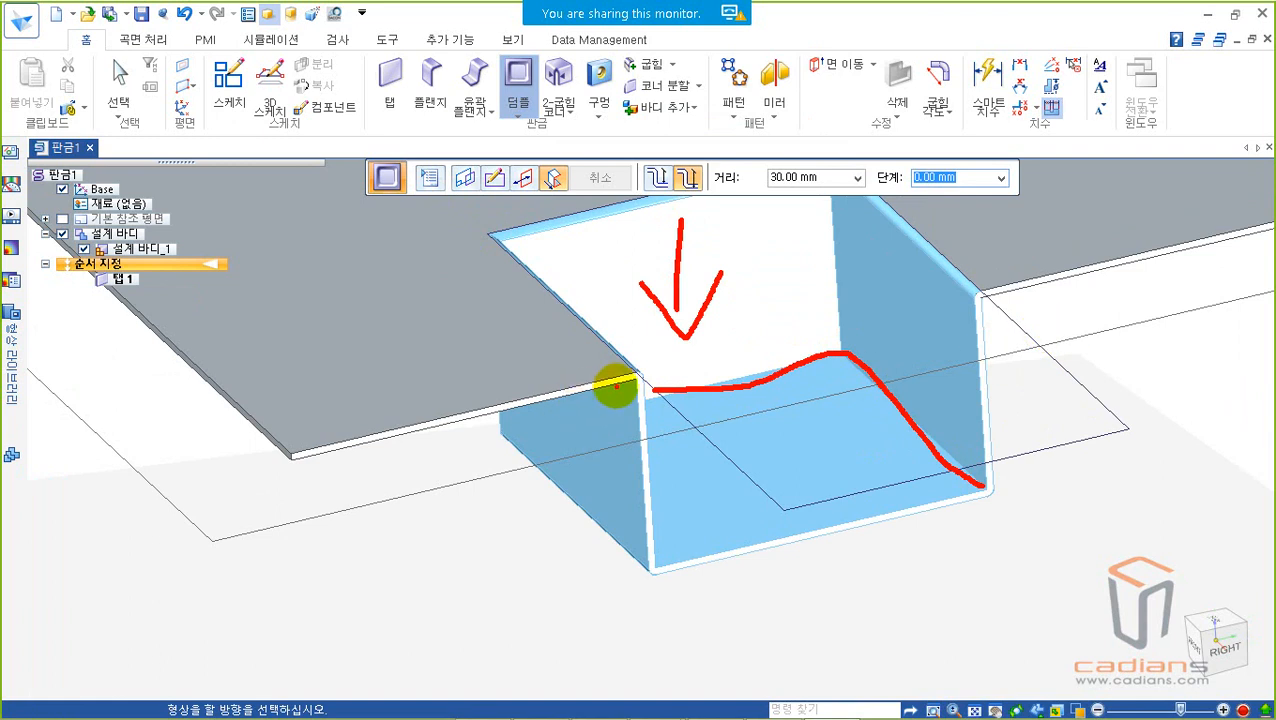
scroll(607, 384, up, 4)
scroll(607, 356, down, 2)
right_click(703, 390)
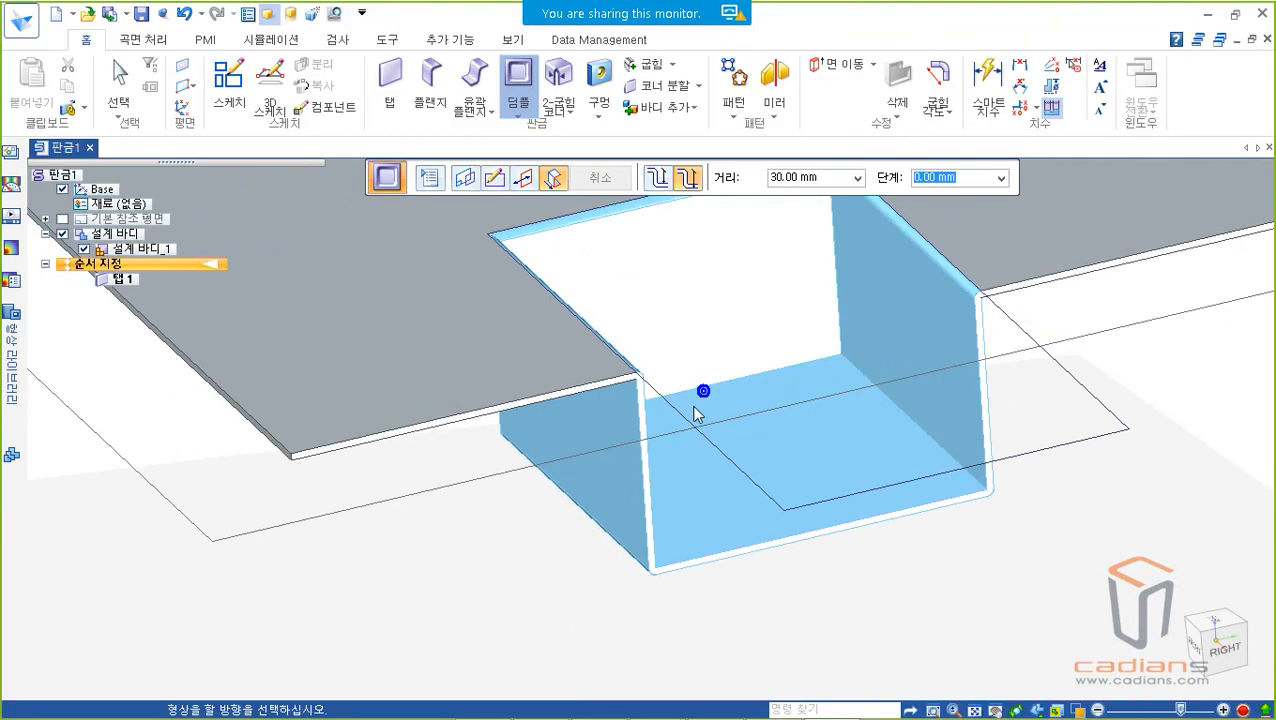
scroll(611, 403, up, 1)
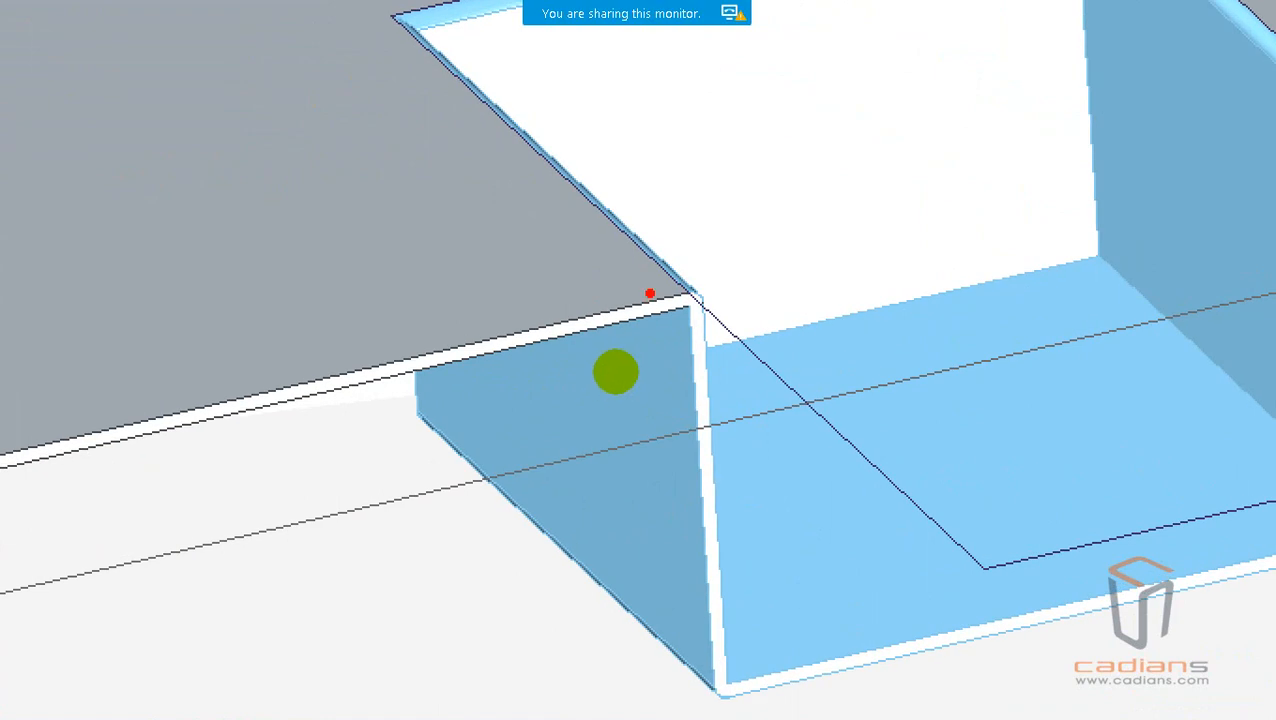
drag(616, 372, 643, 398)
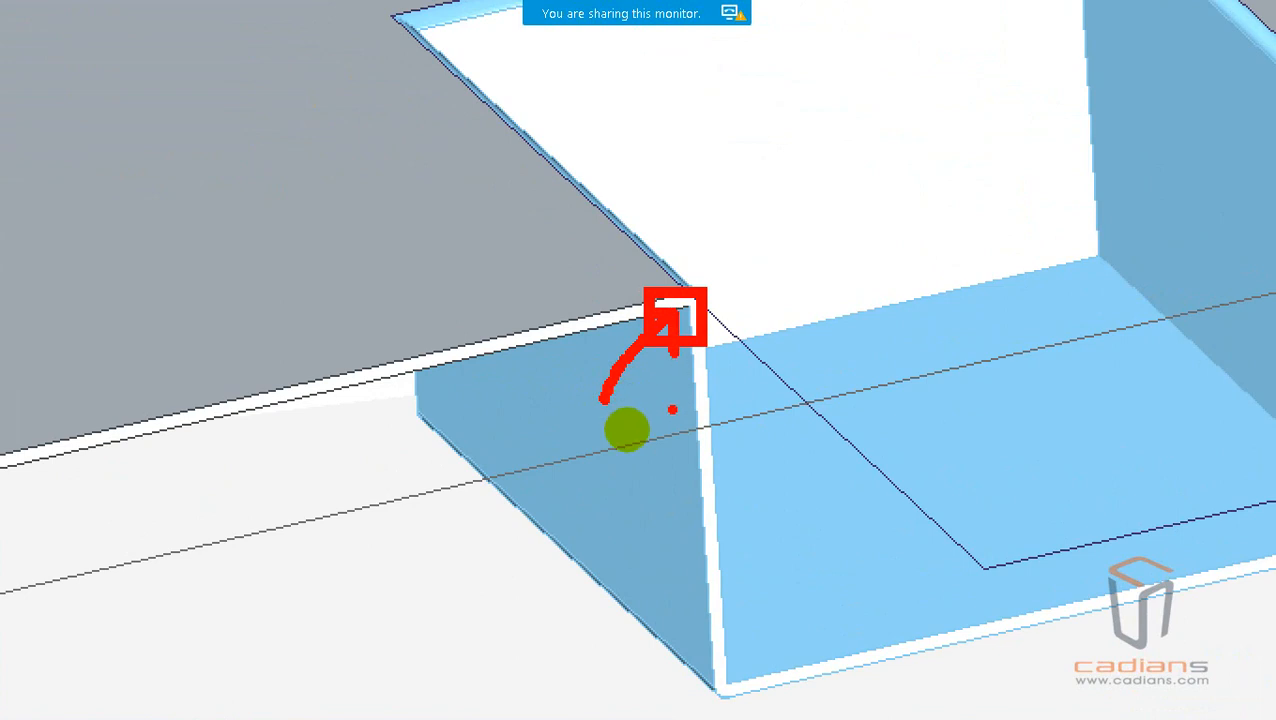
key(Escape)
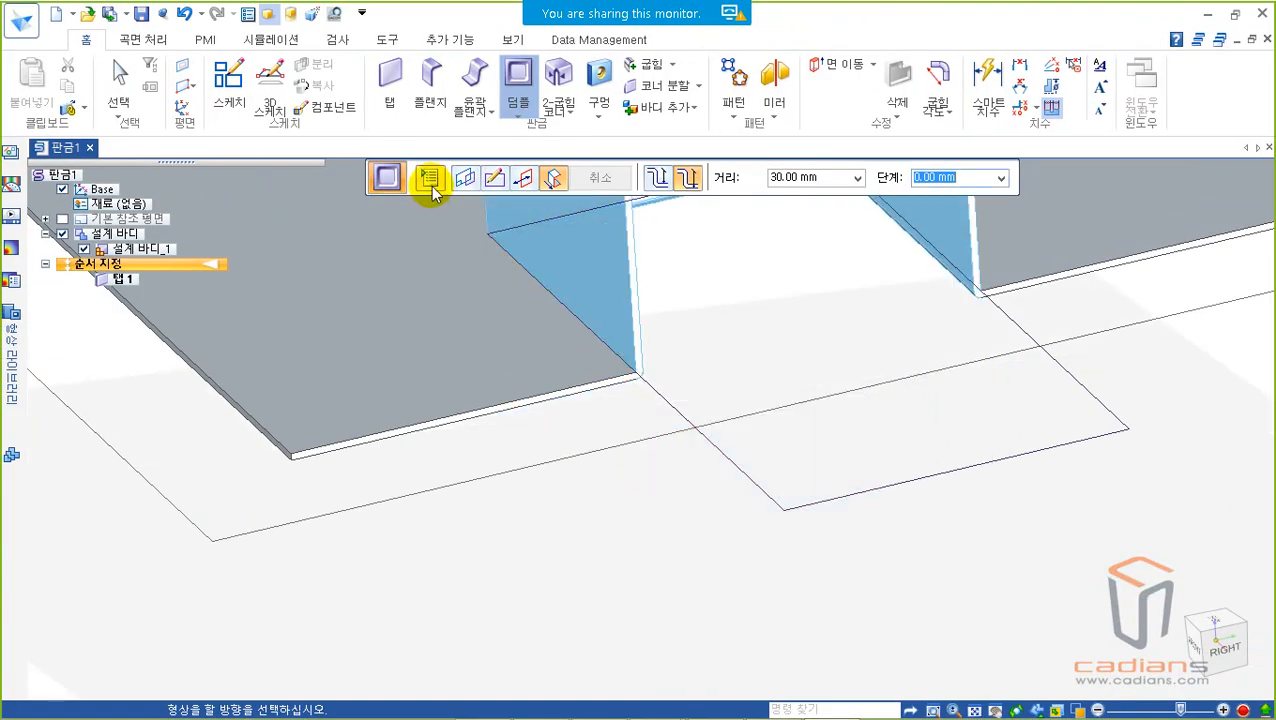
Step: Set the dimple's punch radius to 3 mm and its die radius to 10 mm in the dimple options
click(430, 178)
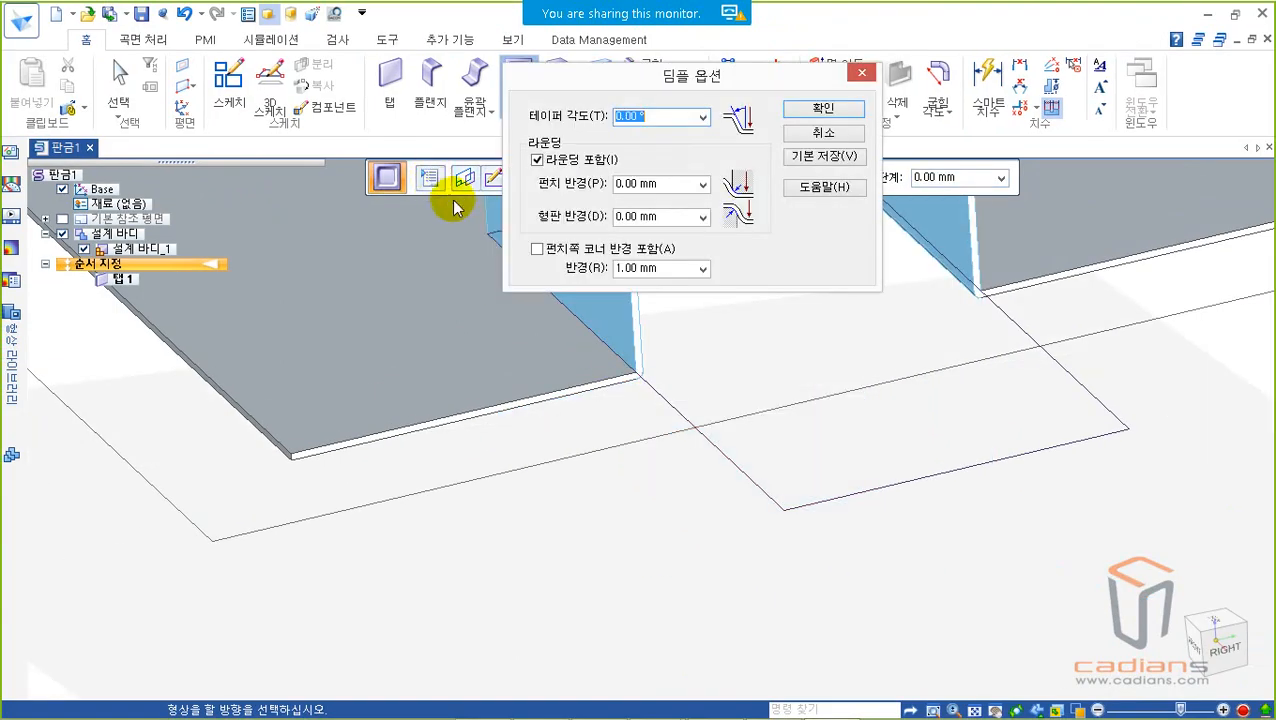
click(675, 183)
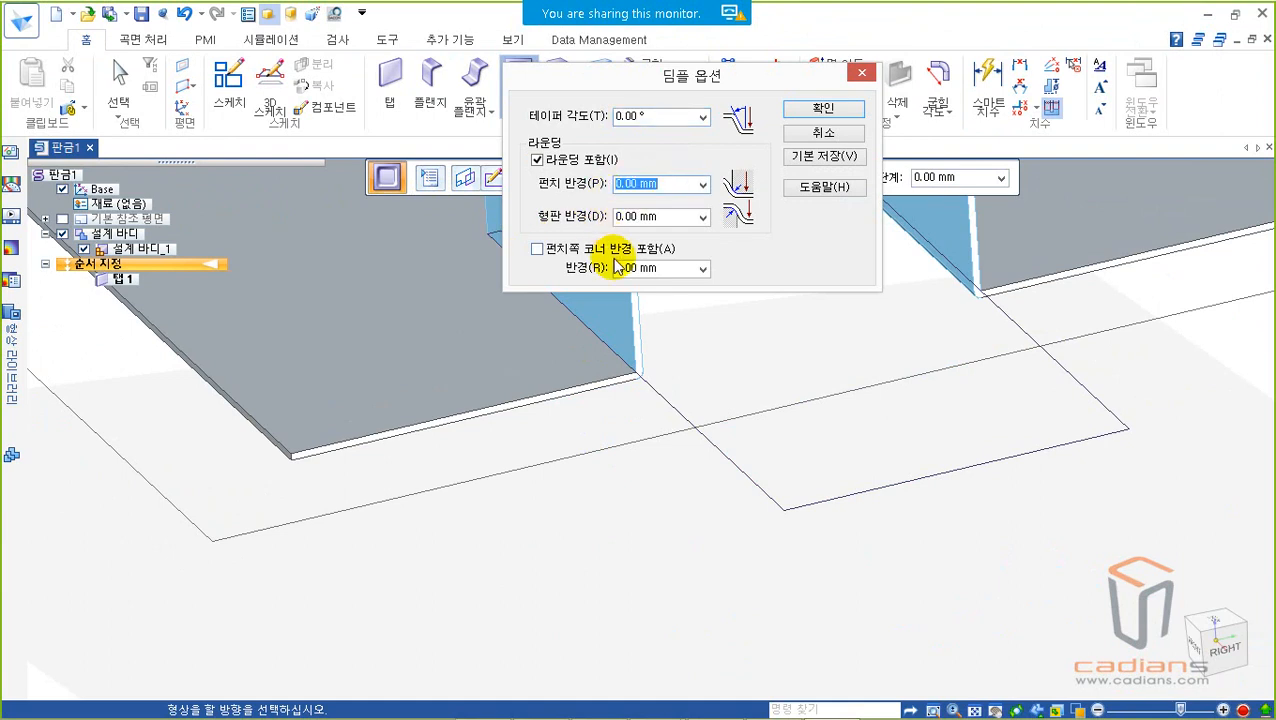
text(3)
click(672, 213)
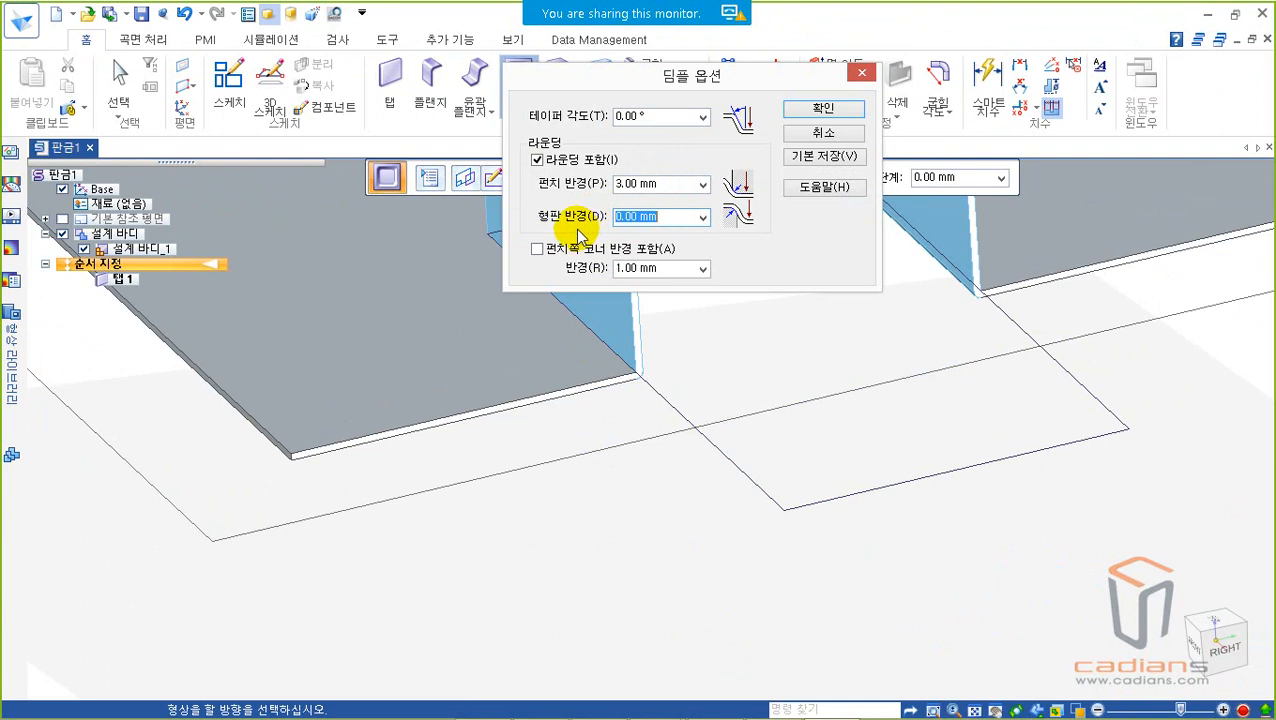
text(10)
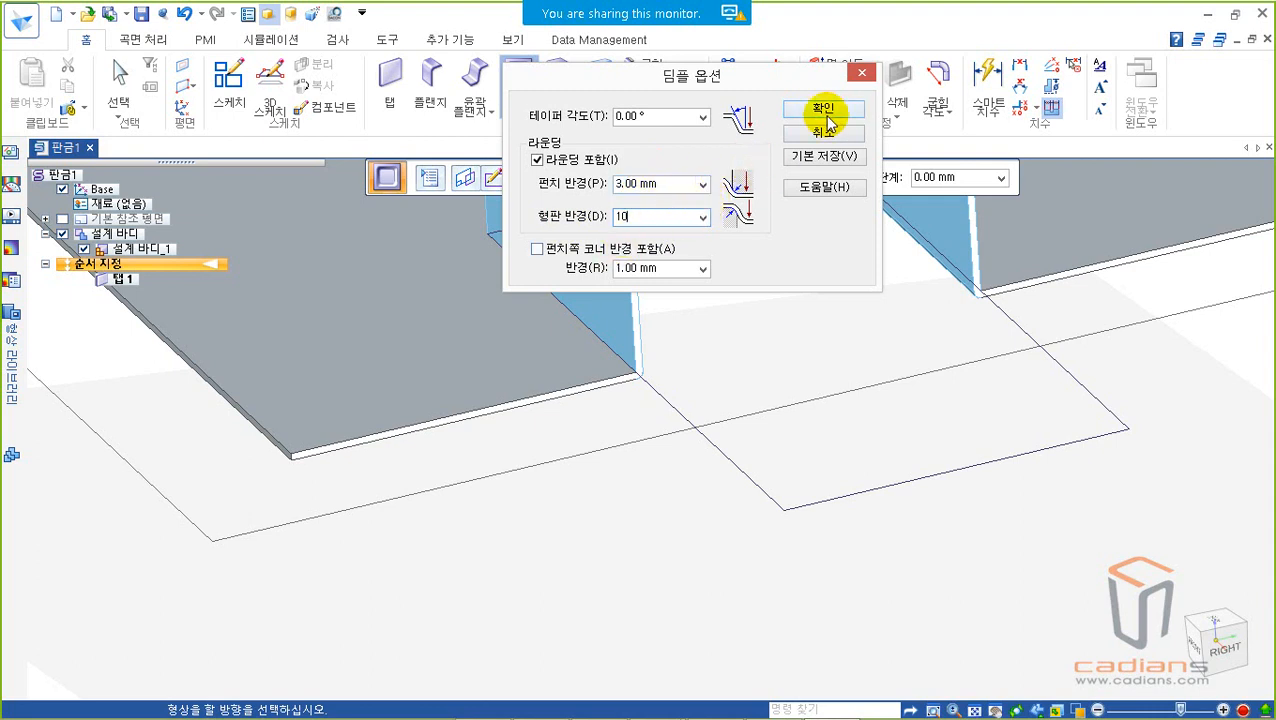
click(685, 216)
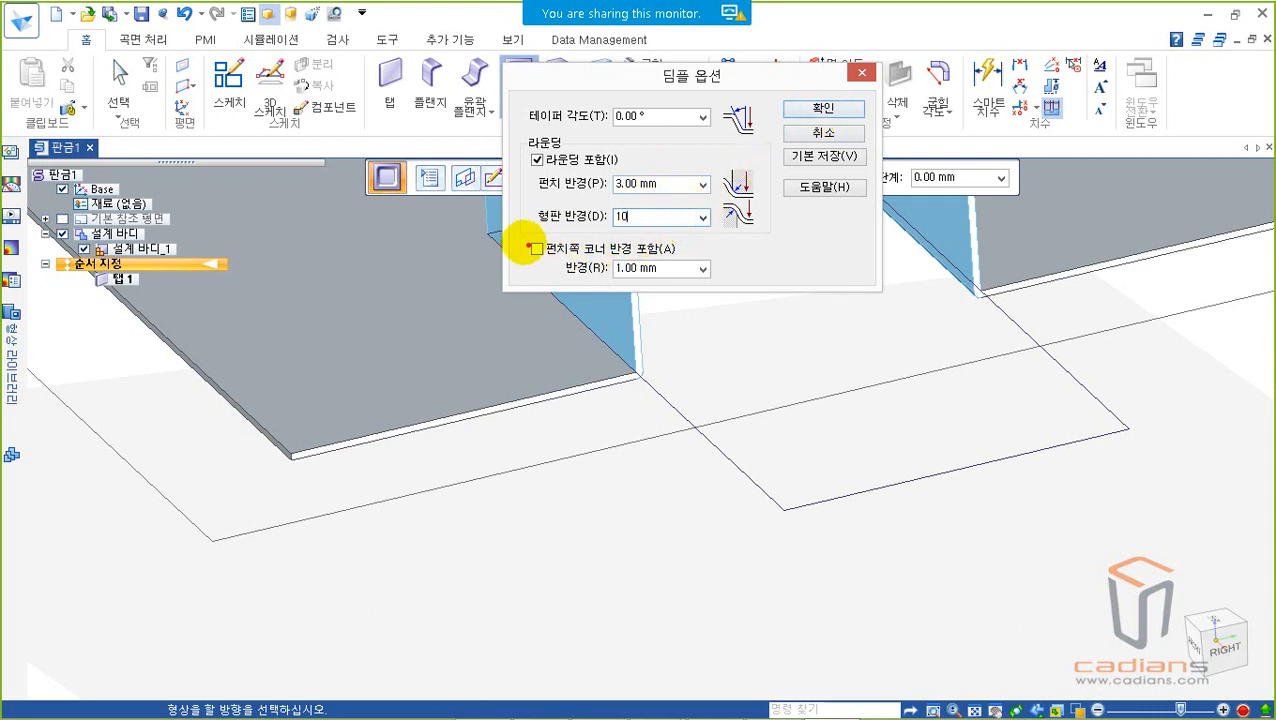
Step: Review the punch-side corner radius option and accept the dimple options with it left off
drag(518, 227, 685, 261)
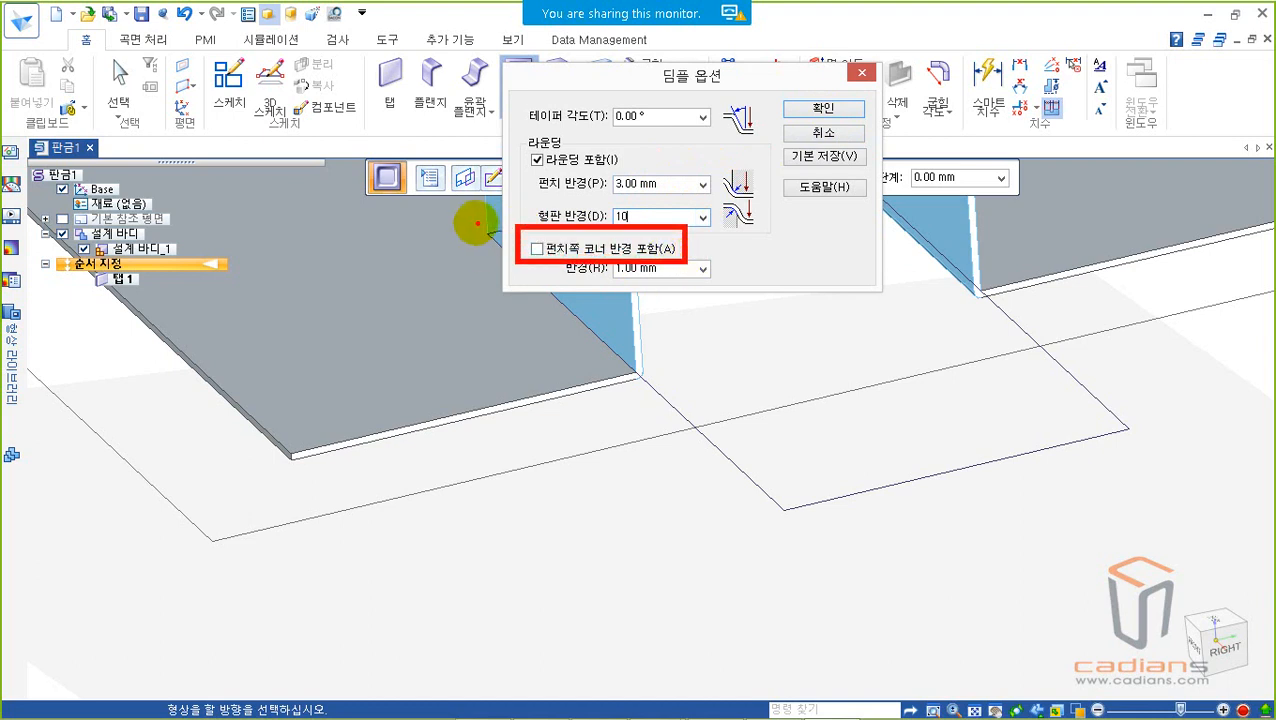
key(Escape)
mouse_move(646, 80)
mouse_down()
mouse_move(787, 128)
mouse_move(941, 218)
mouse_up()
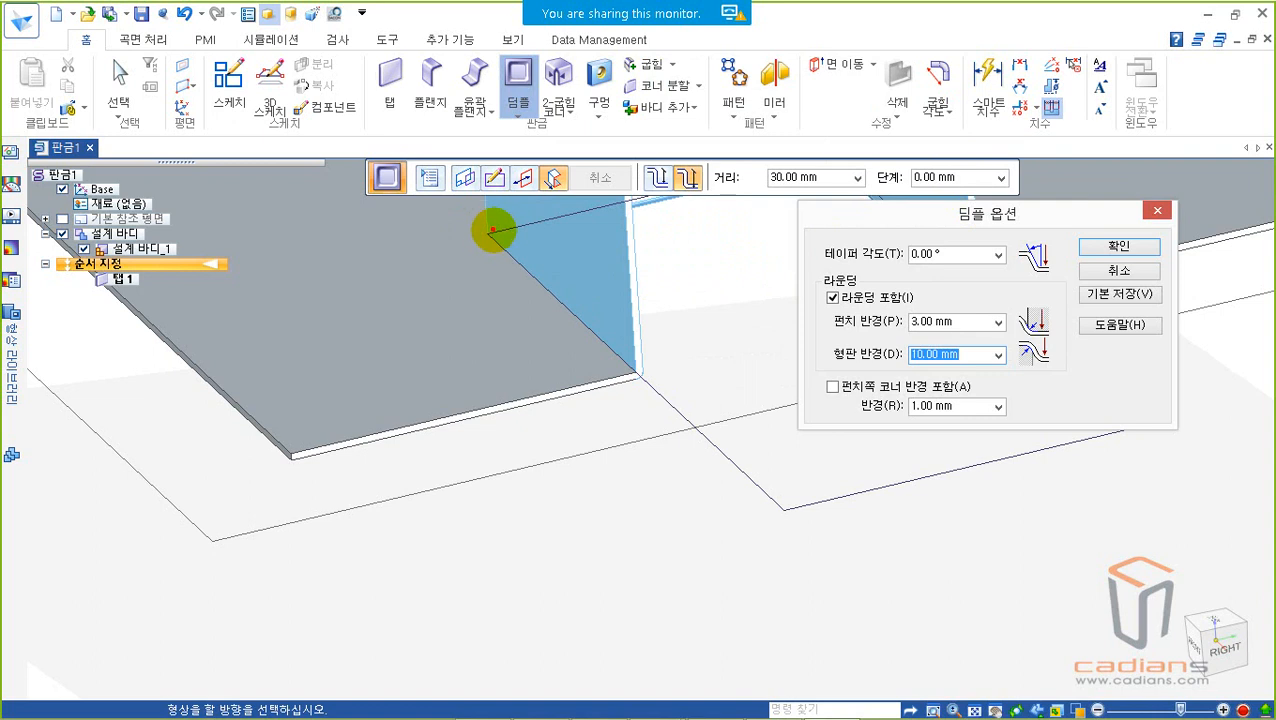
mouse_move(497, 231)
mouse_down()
mouse_move(505, 185)
mouse_move(483, 238)
mouse_up()
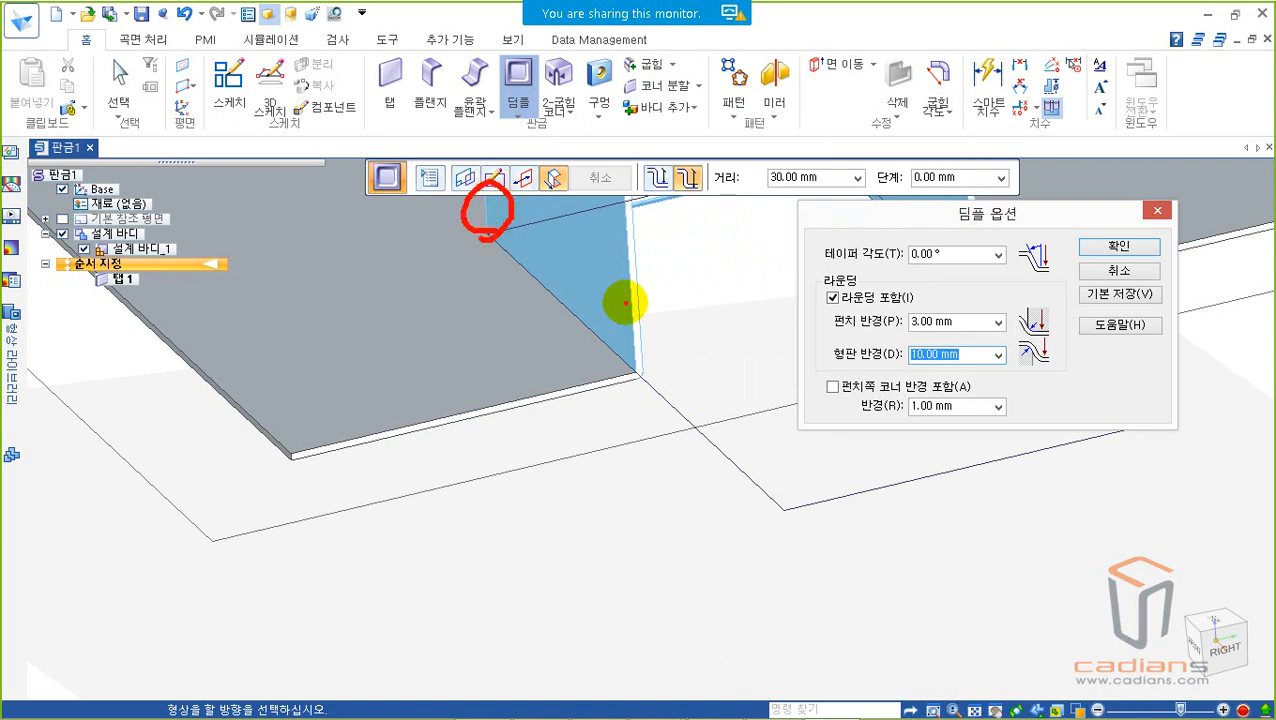
click(968, 407)
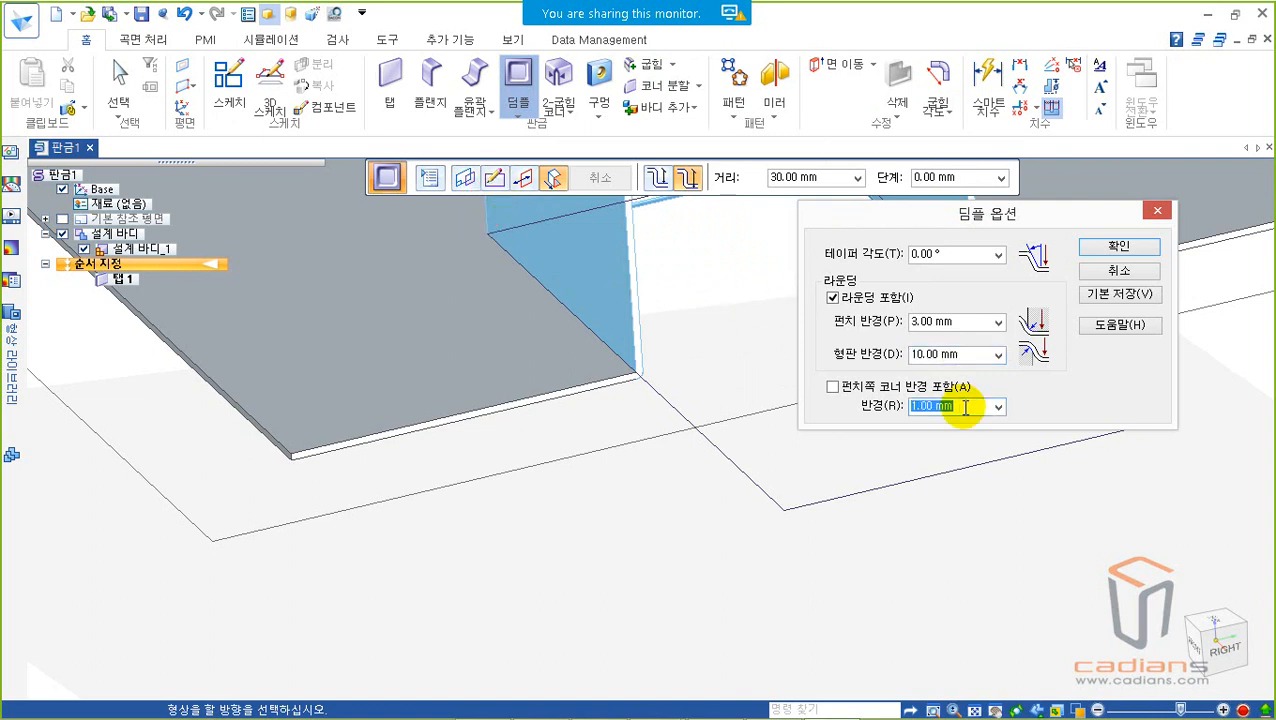
click(961, 407)
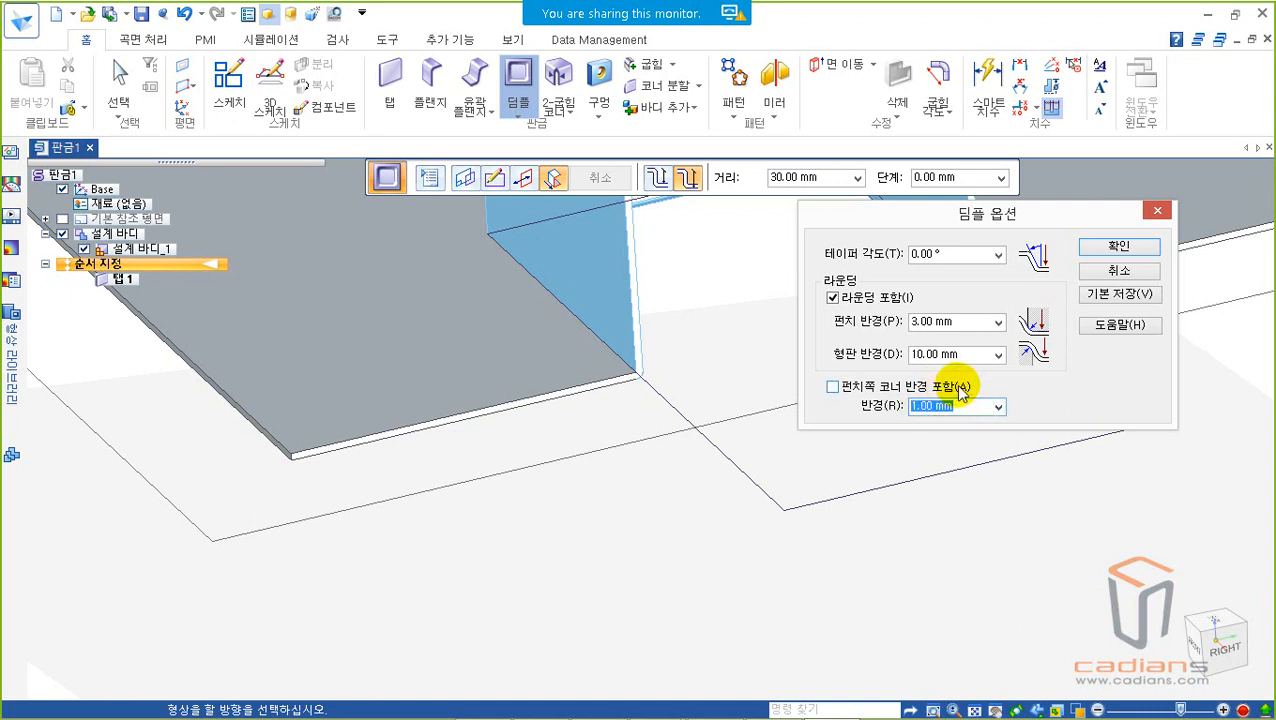
click(1117, 246)
Step: Inspect the dimple preview's die-side rounding, bottom-edge rounding and vertical corner between the side walls
middle_drag(803, 347, 812, 379)
ctrl+drag(941, 224, 1040, 333)
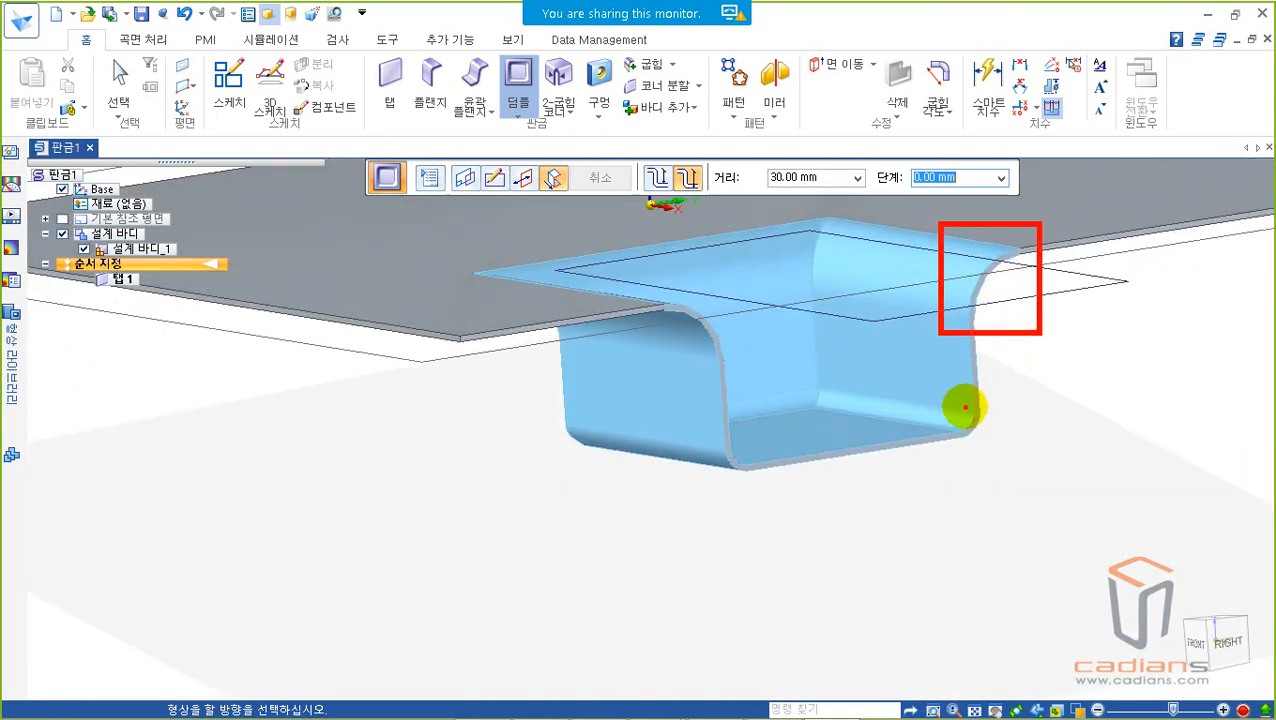
drag(965, 419, 820, 397)
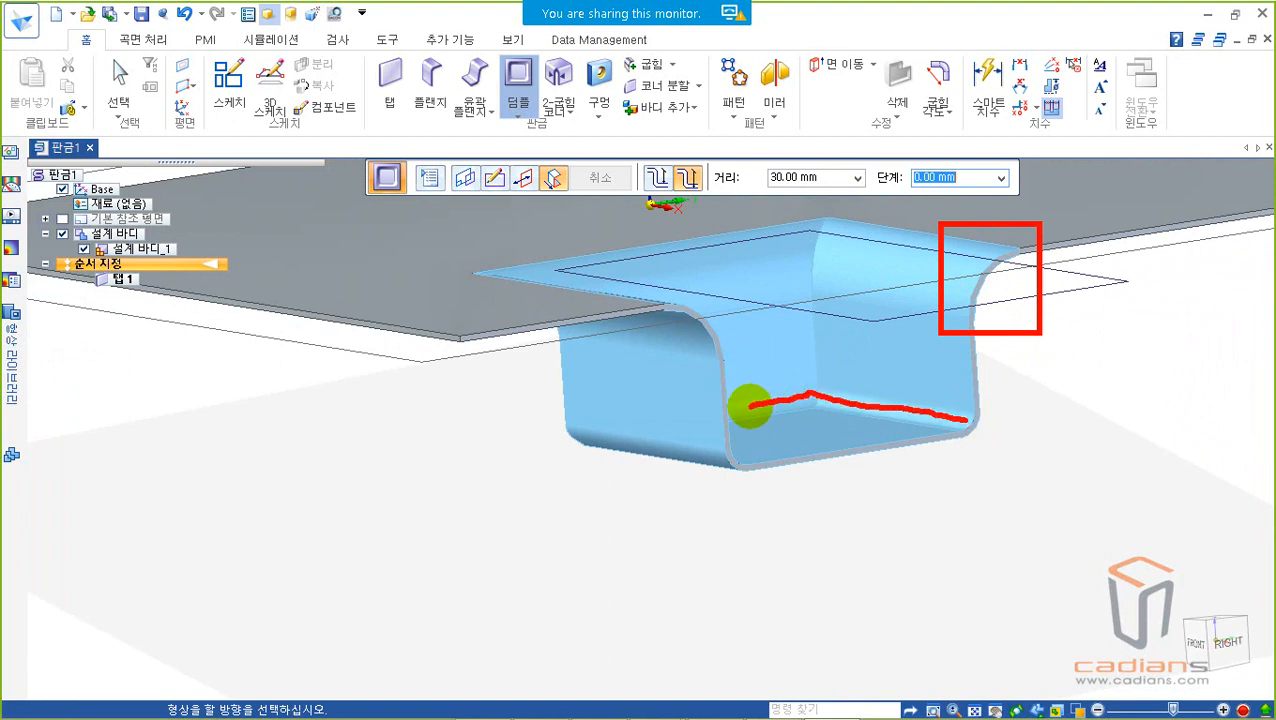
key(Escape)
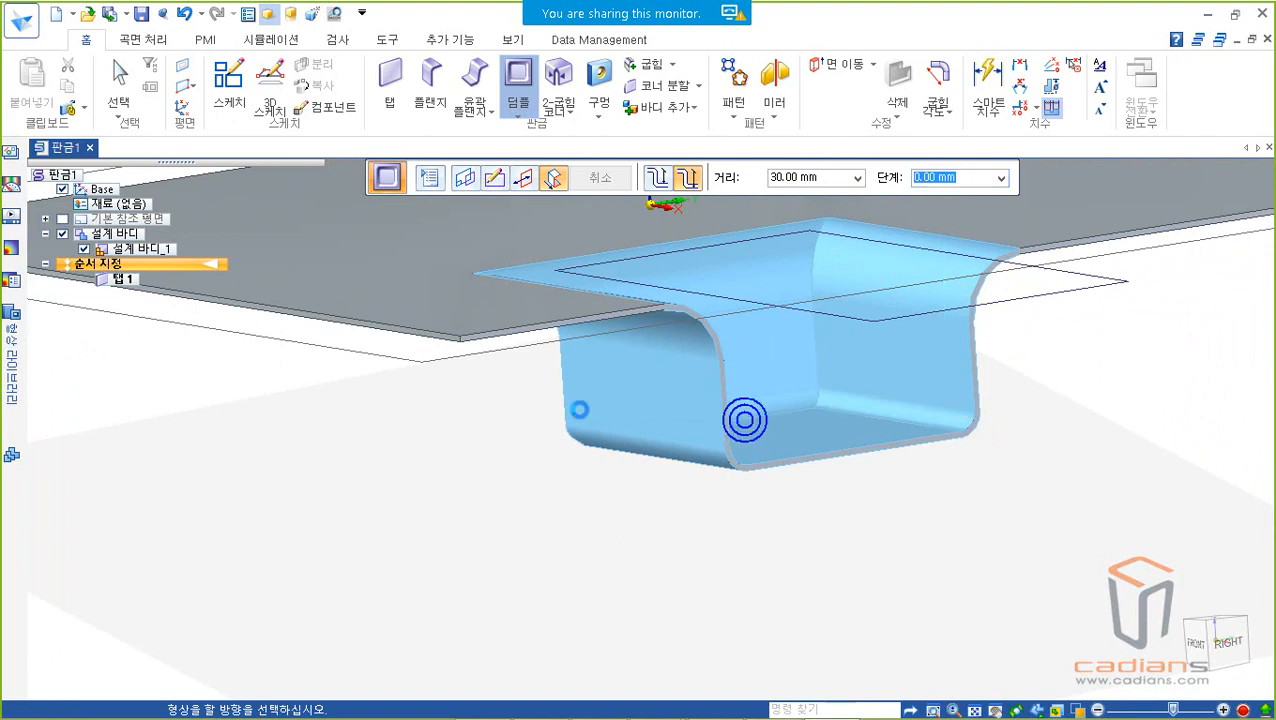
mouse_move(533, 413)
middle_down()
mouse_move(857, 398)
mouse_move(866, 418)
mouse_move(817, 398)
mouse_move(854, 370)
middle_up()
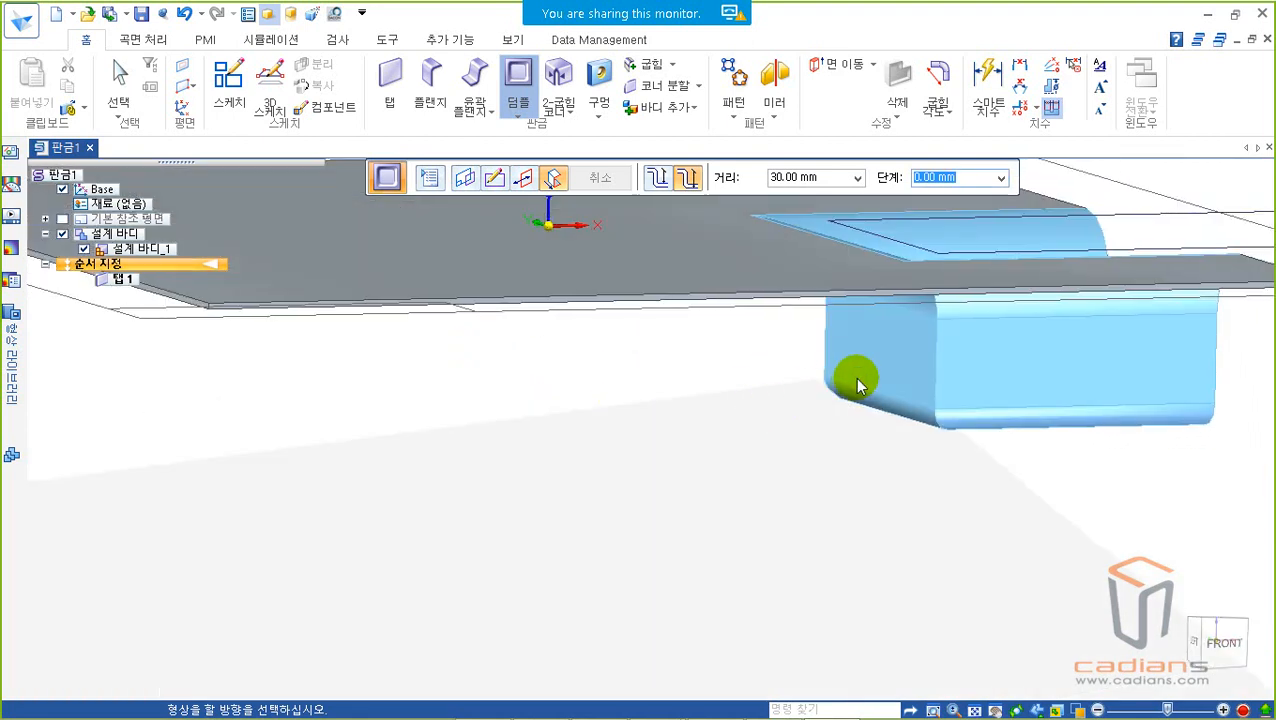
mouse_move(961, 402)
mouse_down()
mouse_move(900, 299)
mouse_move(951, 356)
mouse_move(945, 425)
mouse_up()
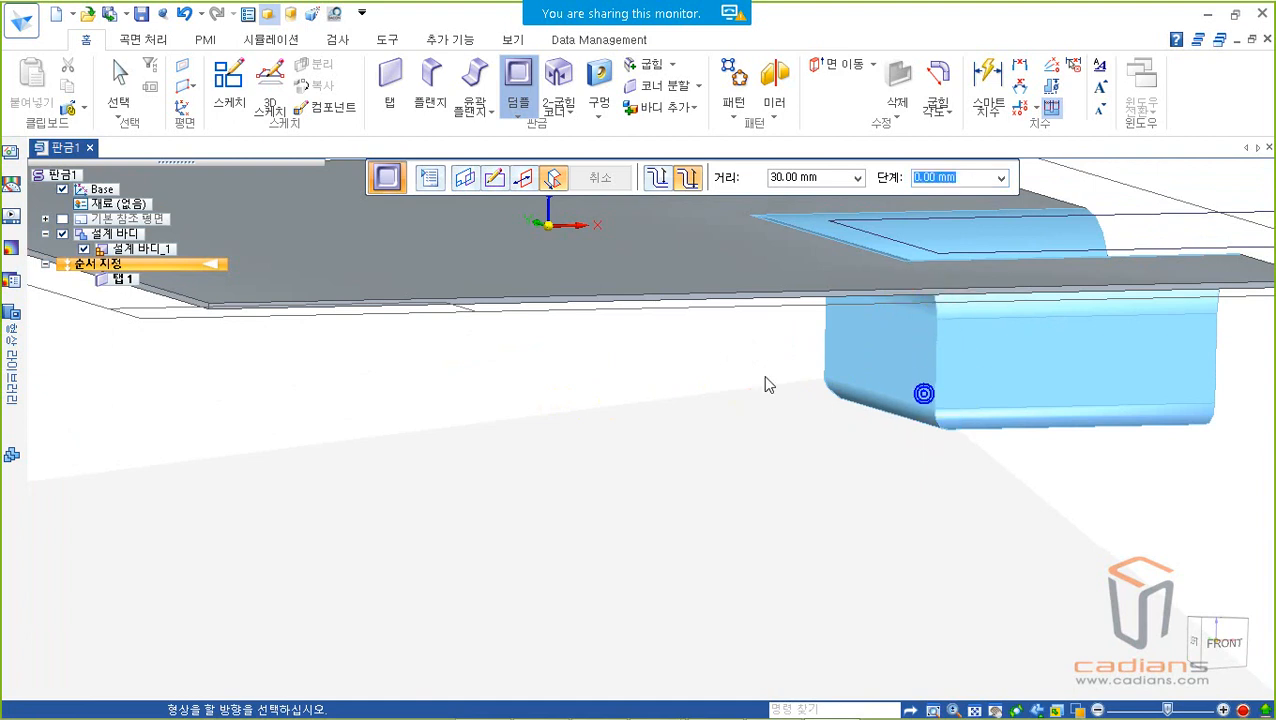
Step: Include the punch-side corner radius in the dimple options, set it to 3 mm and accept
click(430, 179)
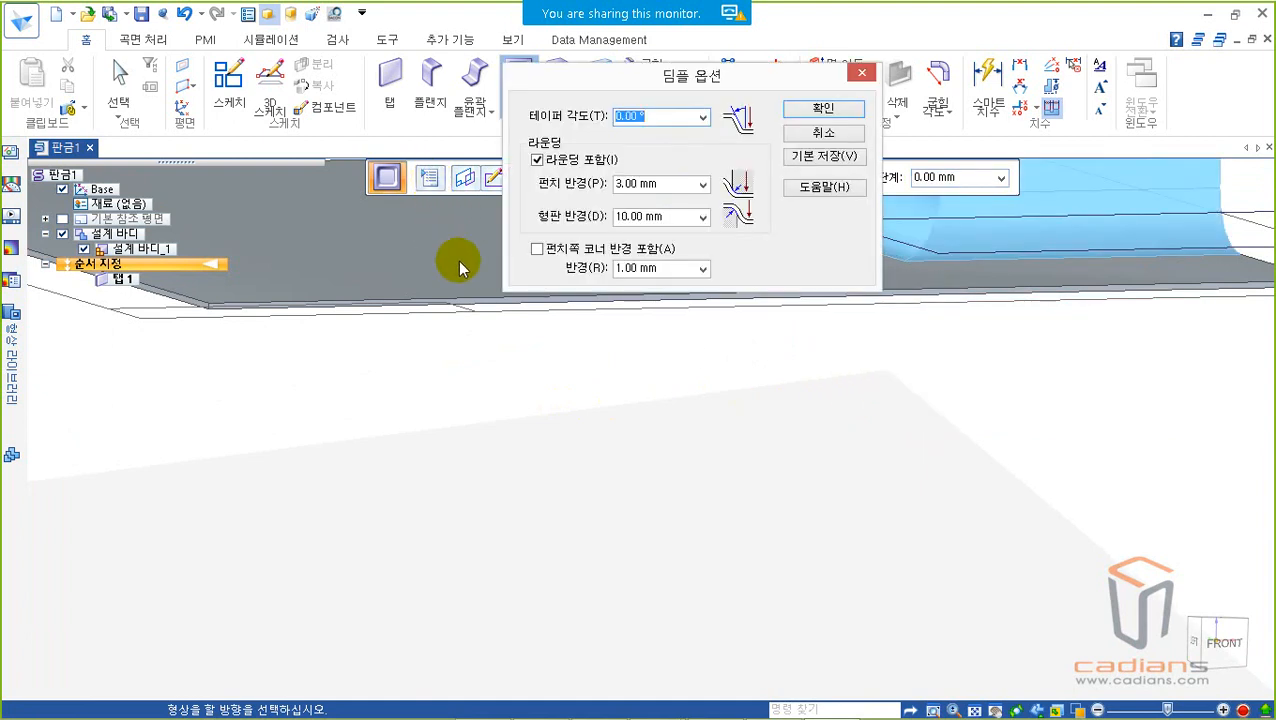
mouse_move(527, 276)
mouse_down()
mouse_move(720, 276)
mouse_move(733, 295)
mouse_up()
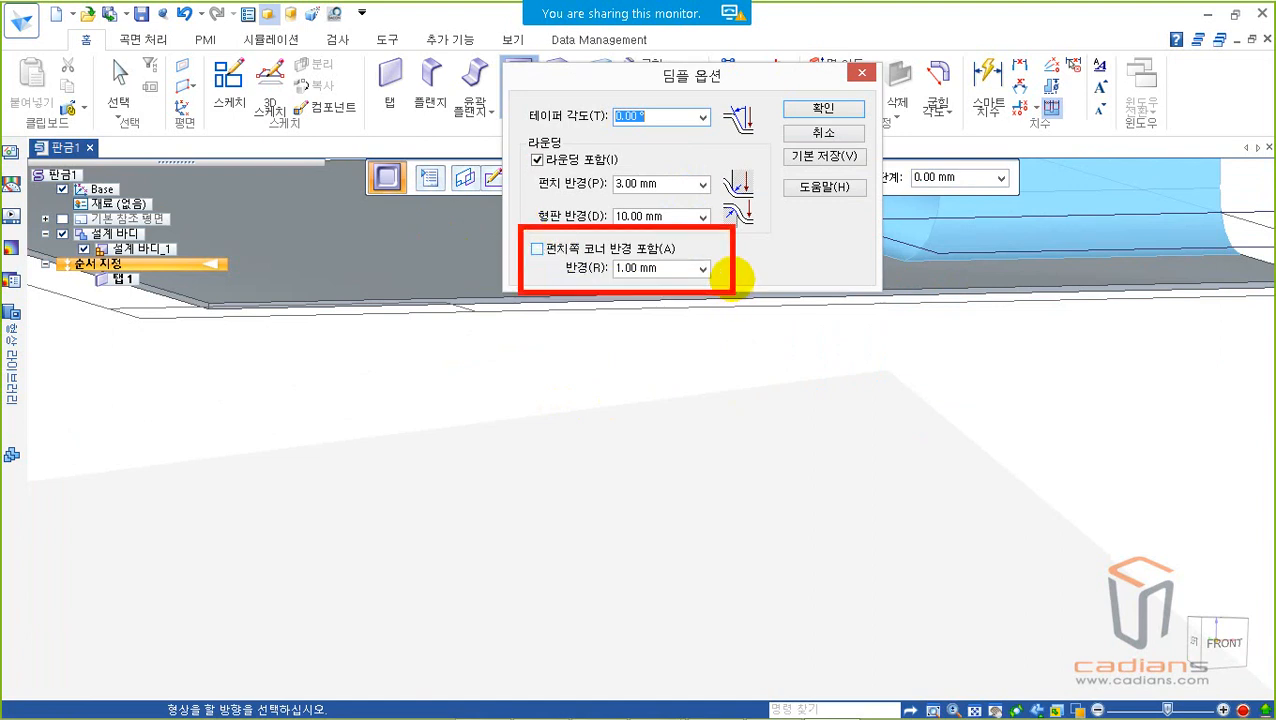
key(Escape)
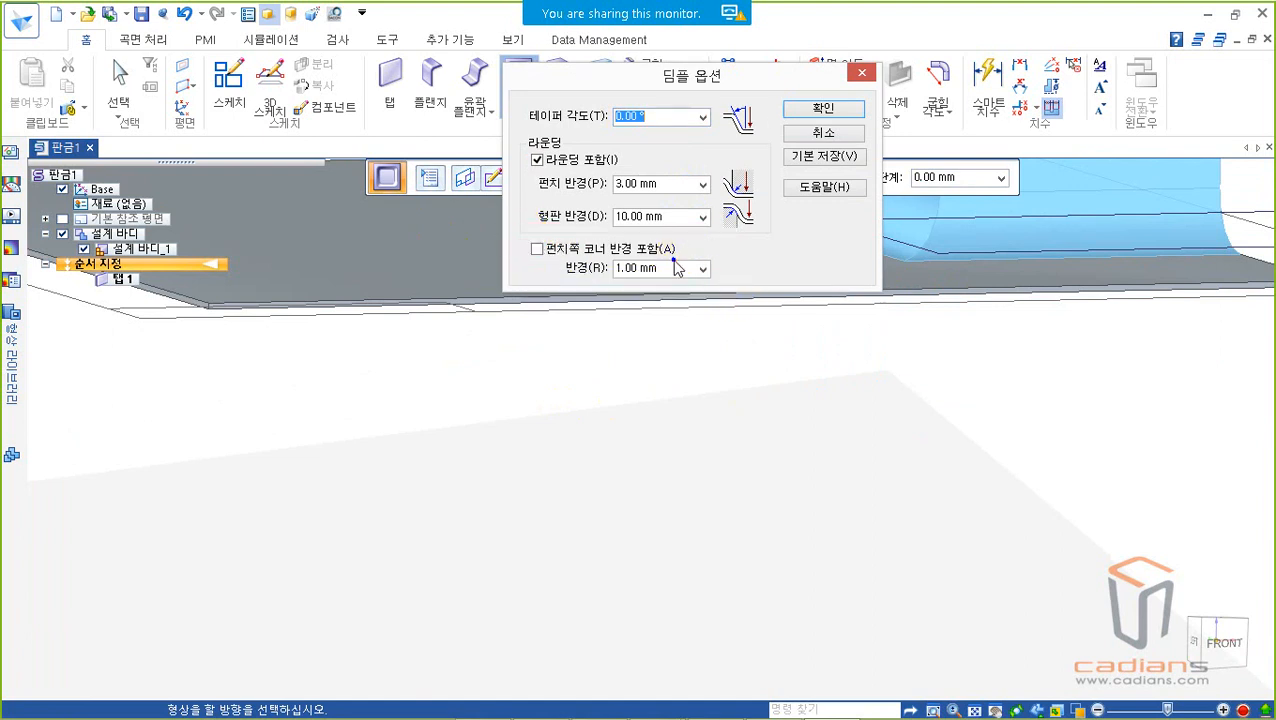
click(537, 249)
click(683, 270)
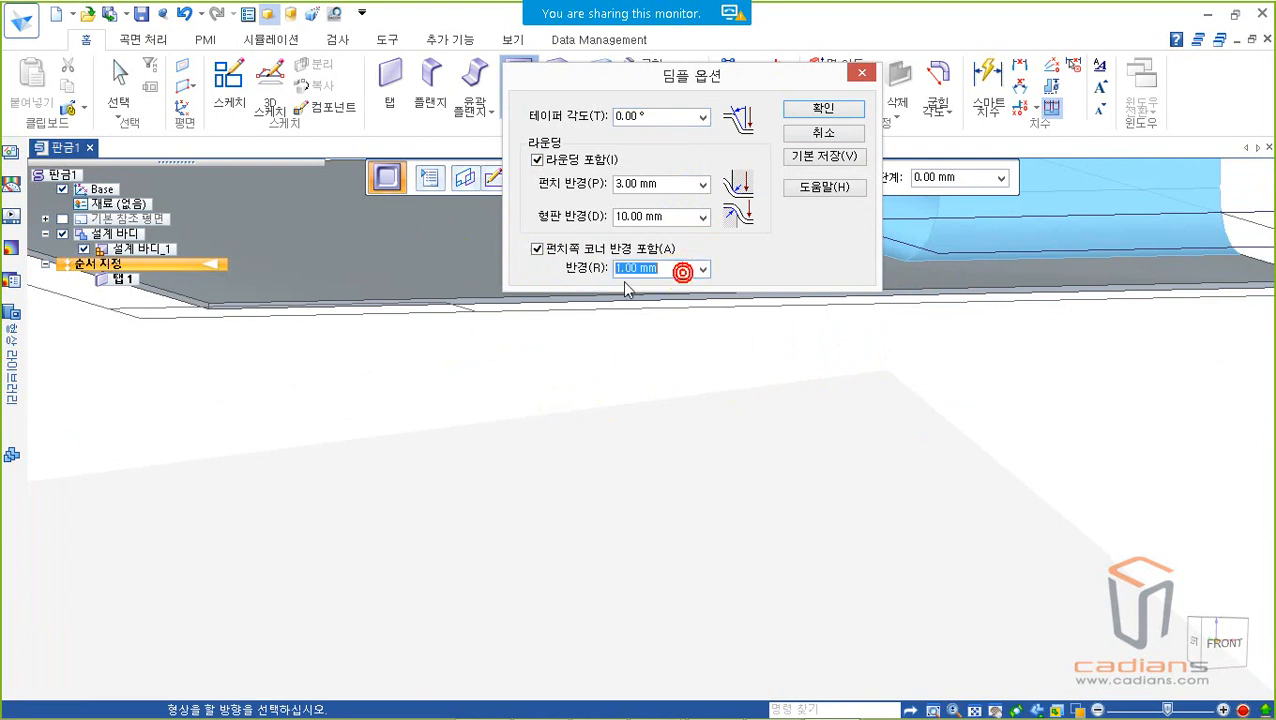
text(3)
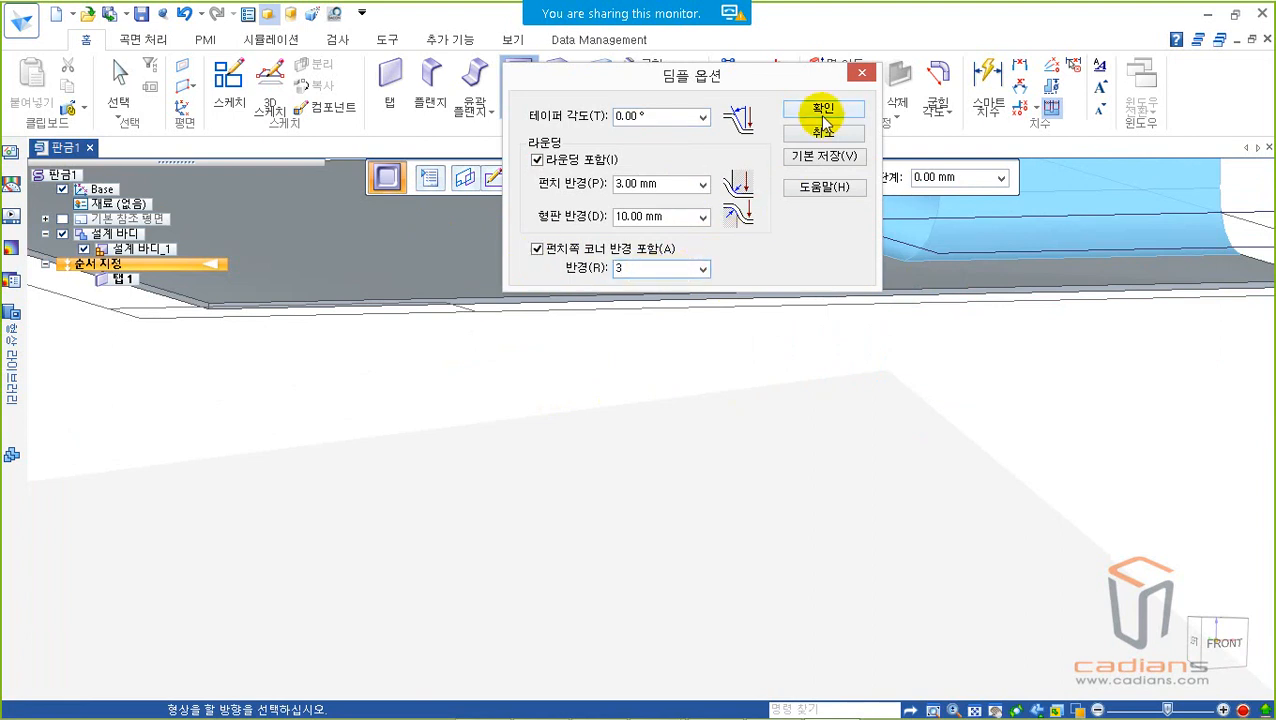
click(823, 112)
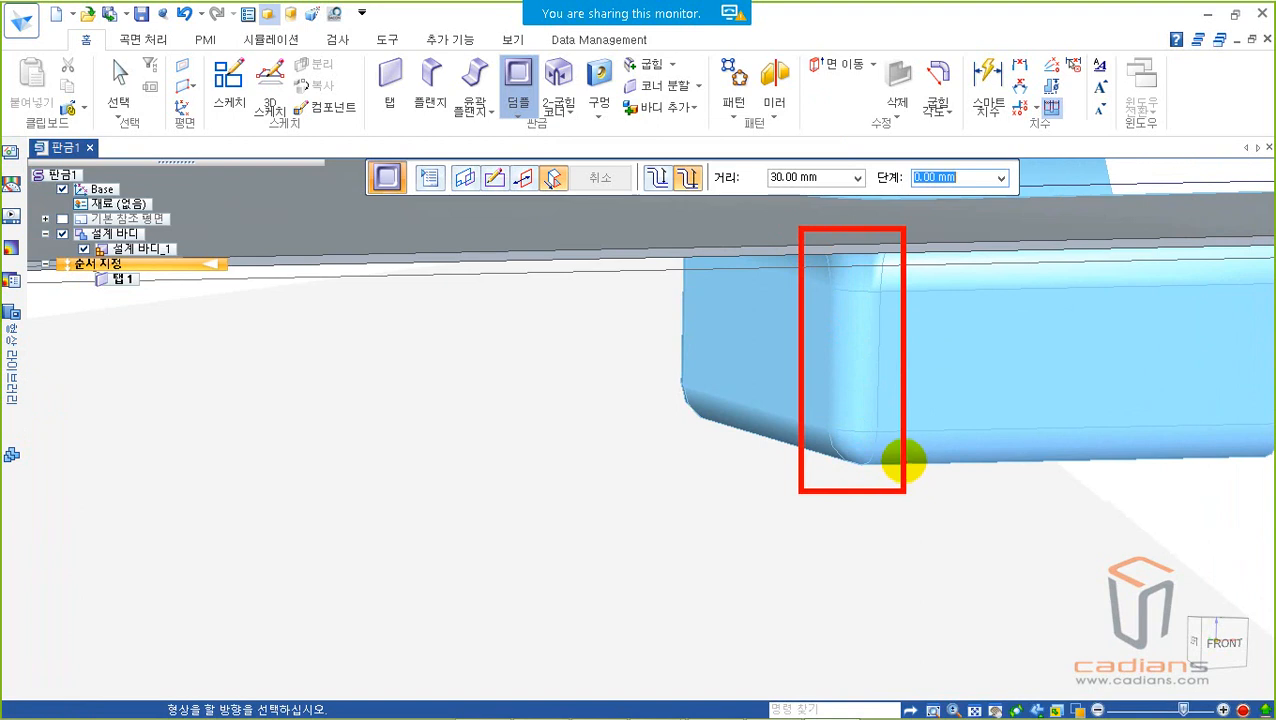
Step: Inspect the dimple preview's vertical corners and open end, comparing the downward and upward directions
scroll(943, 341, down, 3)
middle_drag(938, 340, 773, 354)
middle_drag(1018, 352, 435, 192)
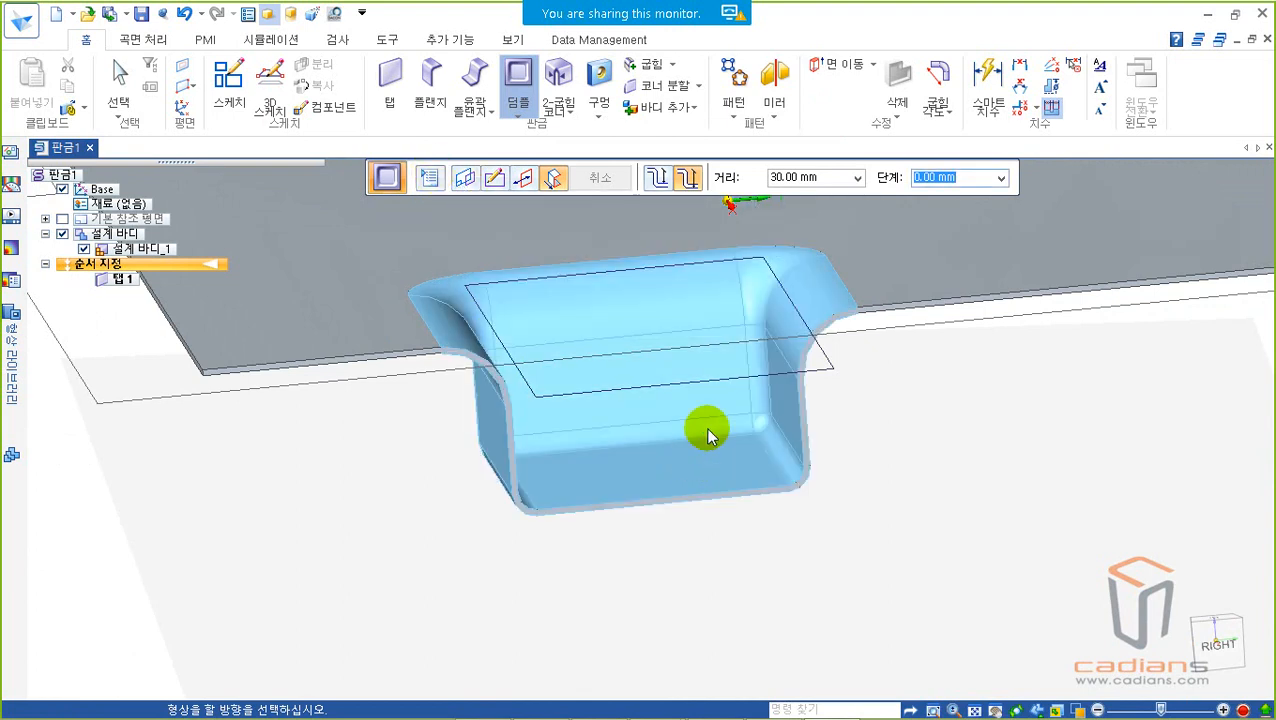
drag(387, 238, 852, 503)
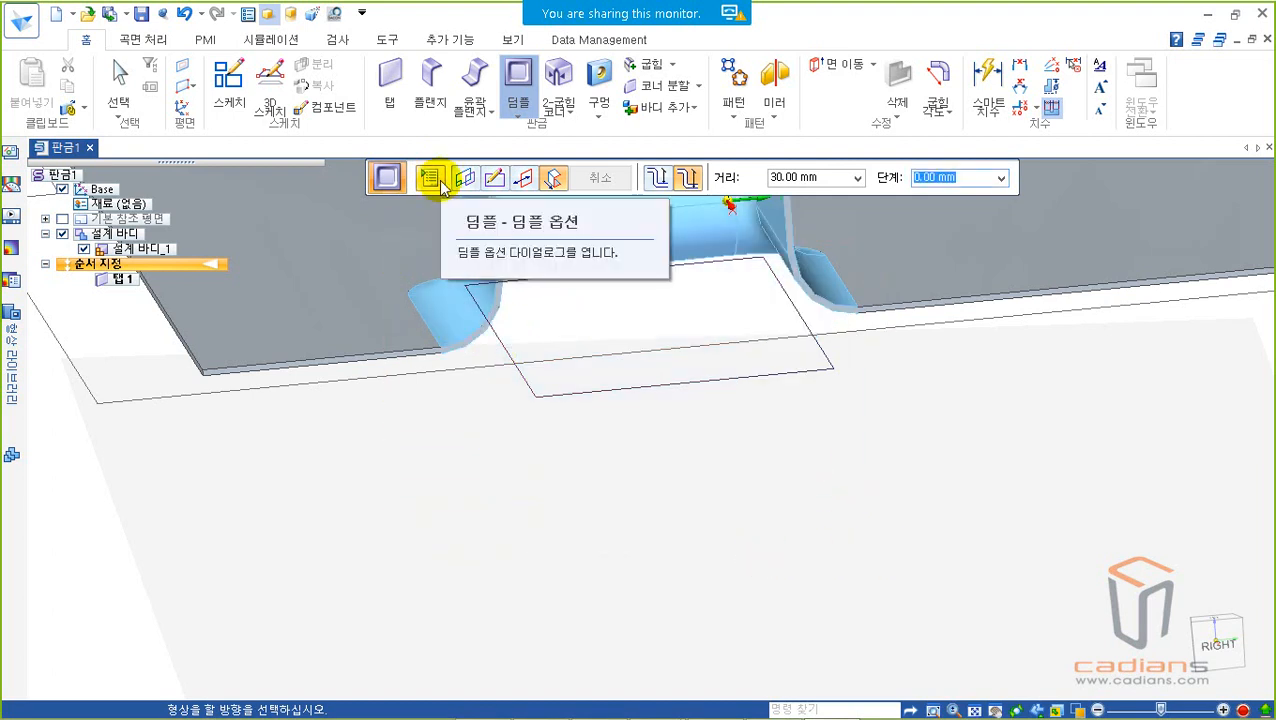
click(581, 424)
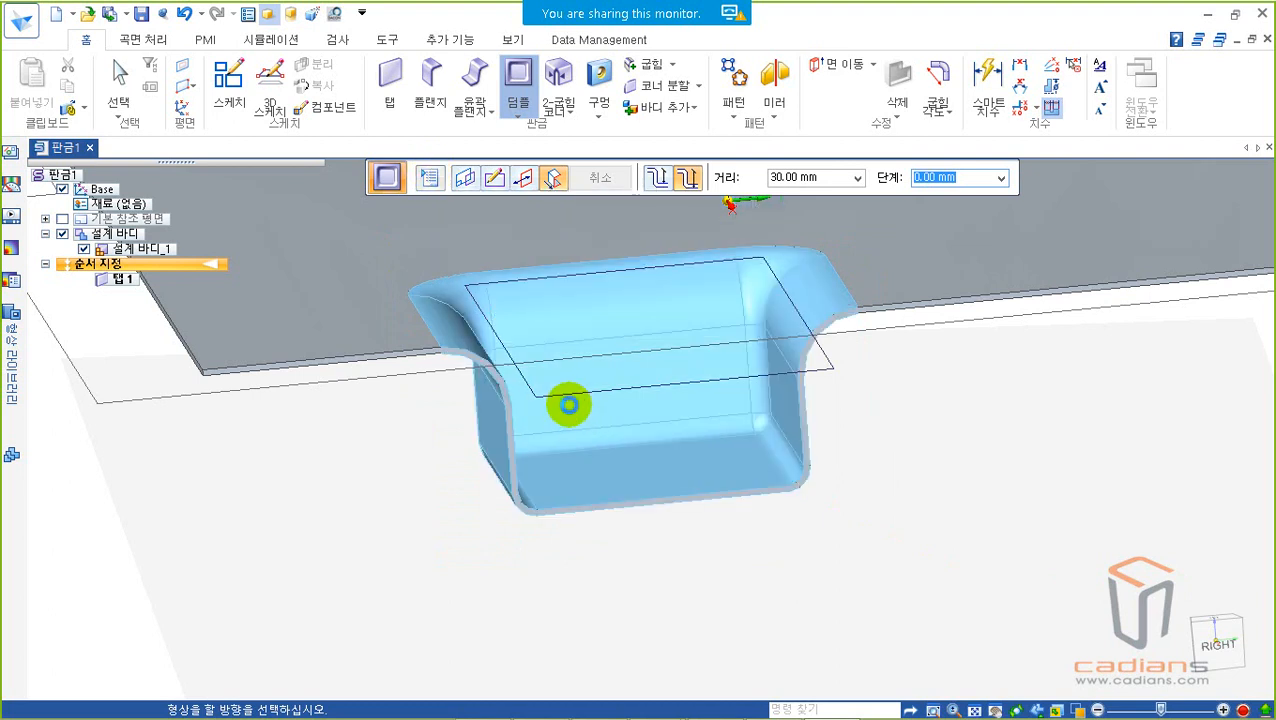
Step: Set the dimple's taper angle to 15 degrees and accept the dimple options
click(425, 177)
text(15)
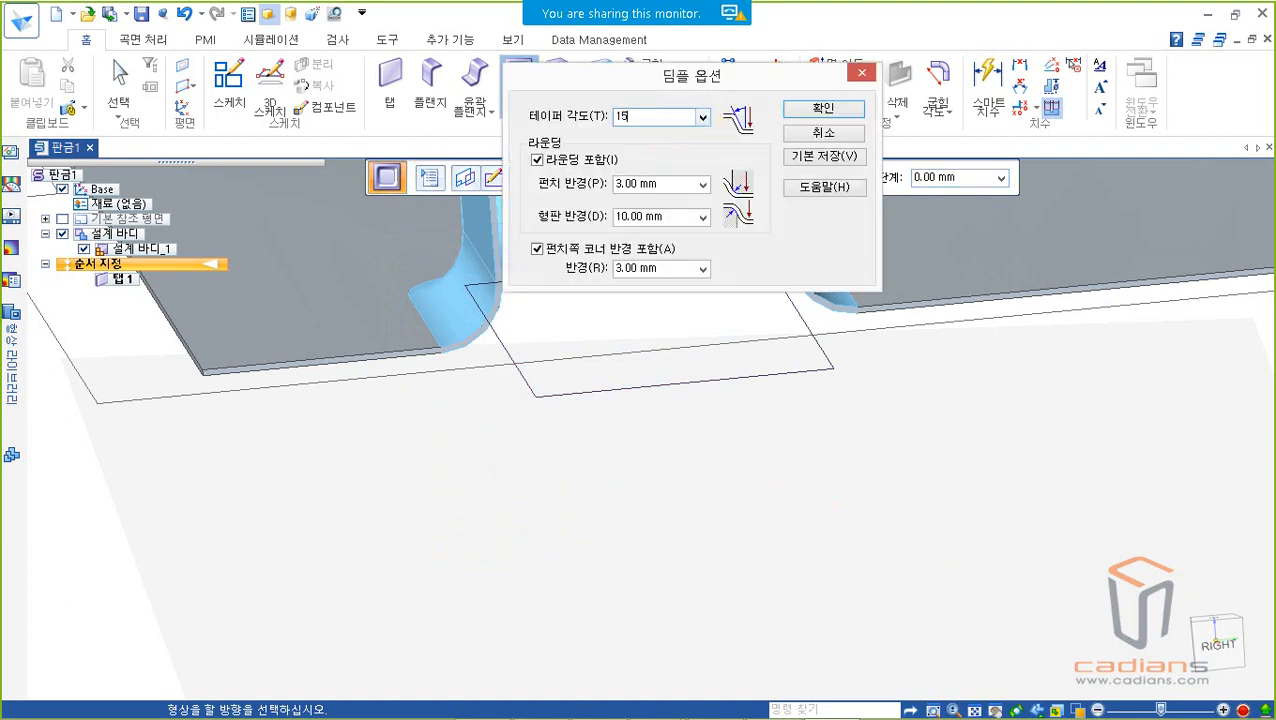
click(833, 113)
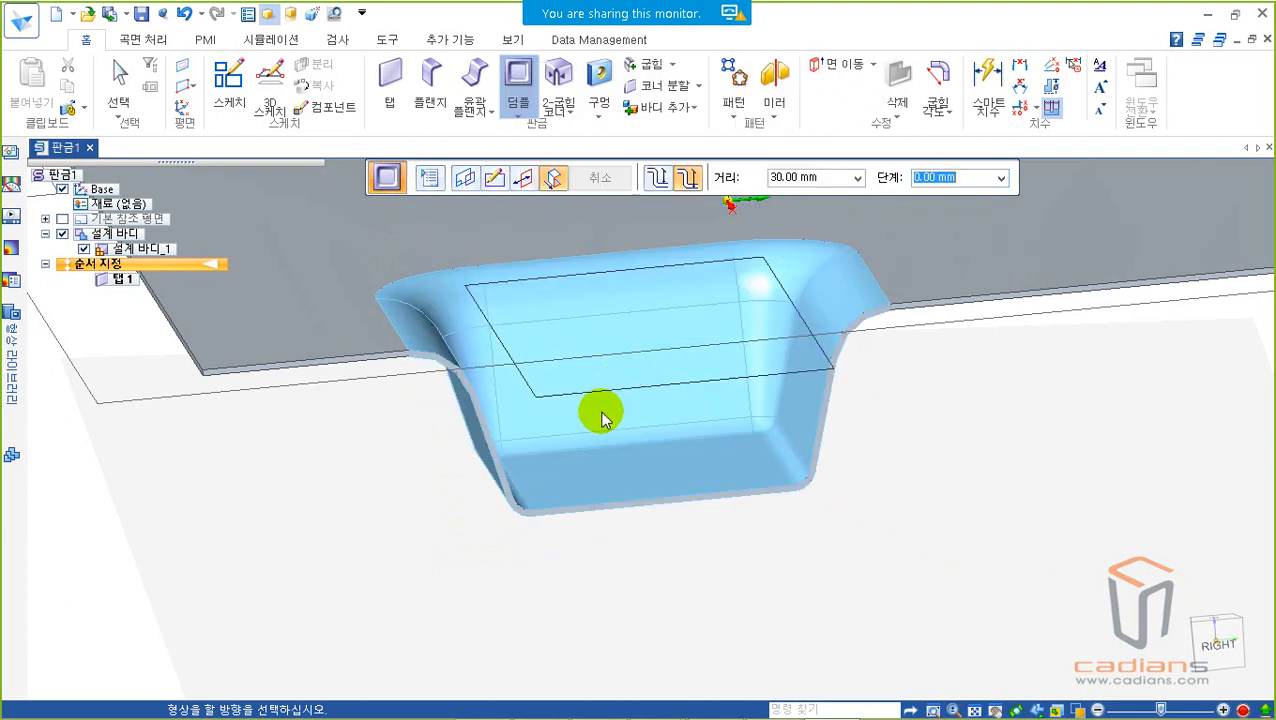
Step: Examine the dimple preview's tapered side walls in the right view and cancel the dimple
middle_drag(603, 399, 586, 382)
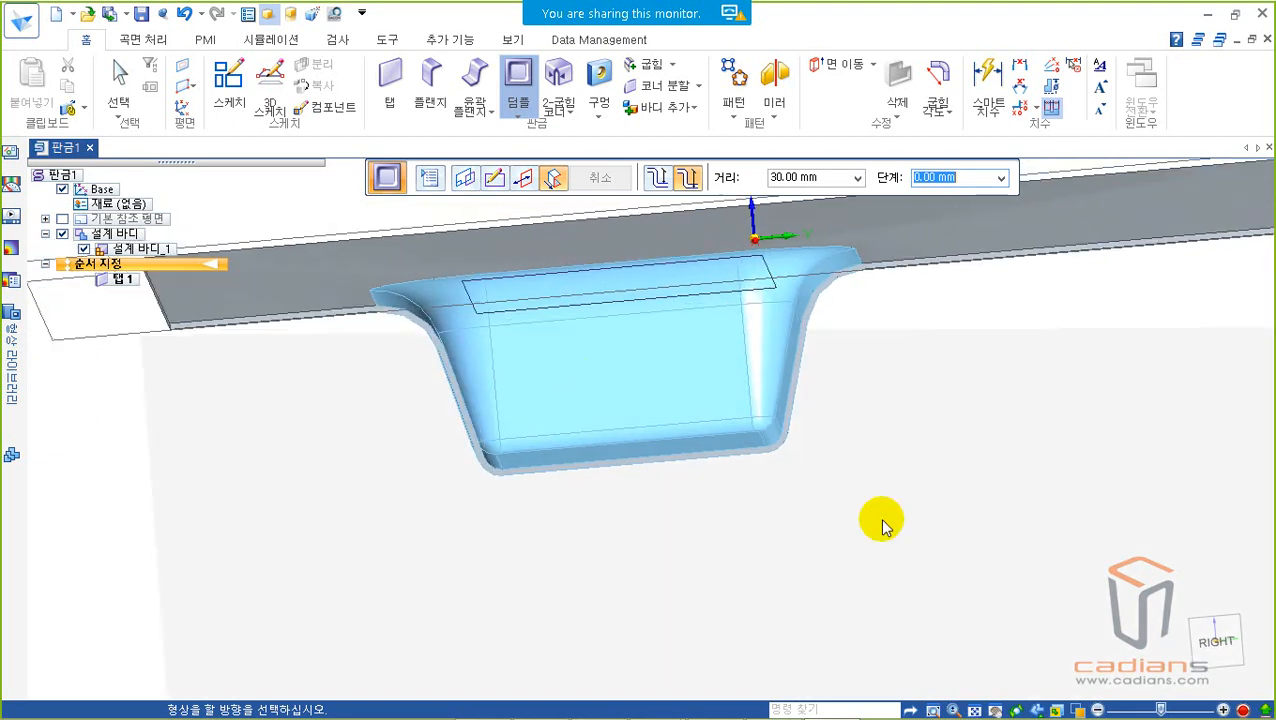
click(1236, 657)
scroll(604, 461, up, 5)
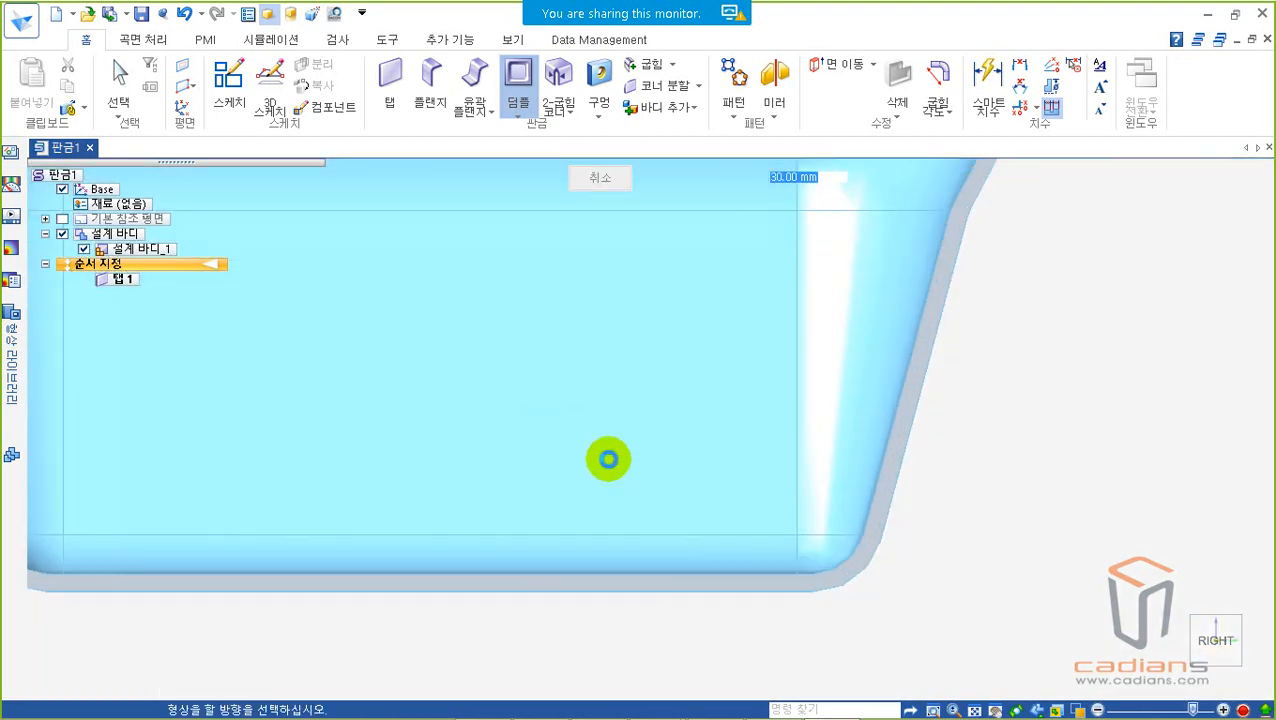
scroll(629, 455, down, 3)
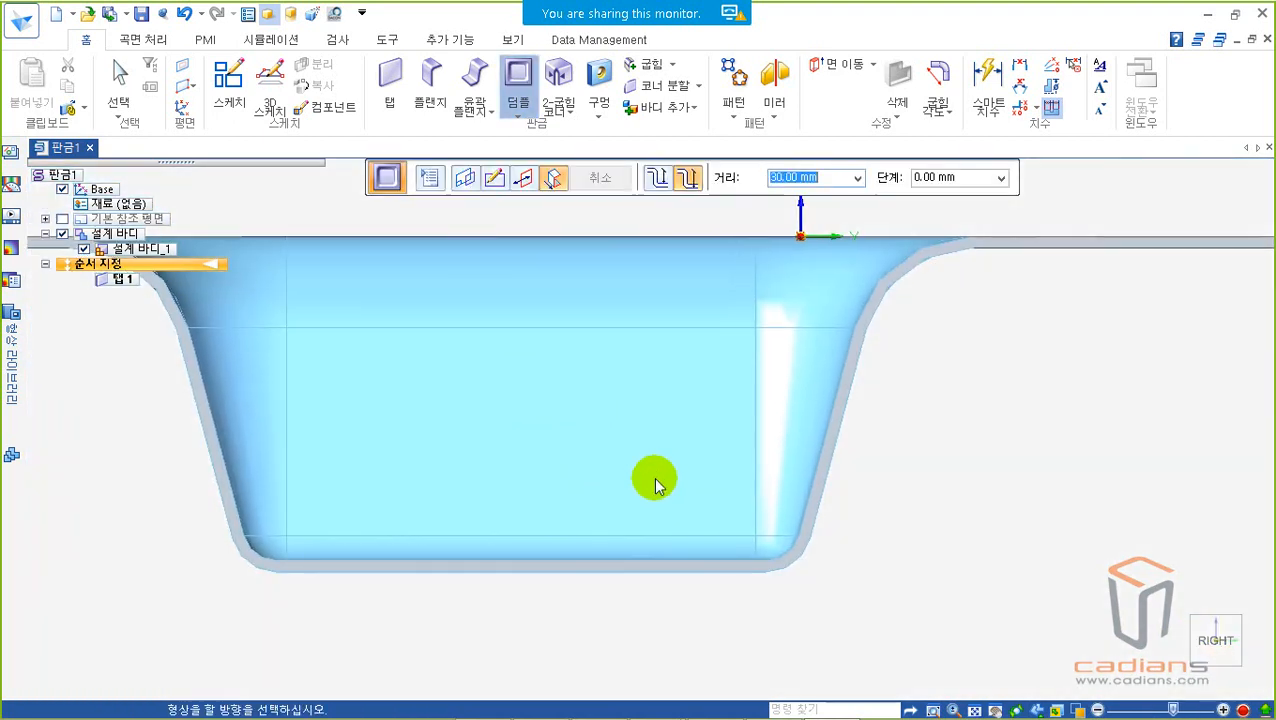
mouse_move(649, 470)
middle_down()
mouse_move(650, 409)
mouse_move(680, 407)
mouse_move(693, 441)
mouse_move(738, 447)
mouse_move(701, 459)
mouse_move(706, 470)
middle_up()
scroll(693, 441, down, 3)
key(Escape)
Step: Start a louver on the plate's top face and sketch a horizontal line about 50 mm long near its upper-left corner
click(525, 118)
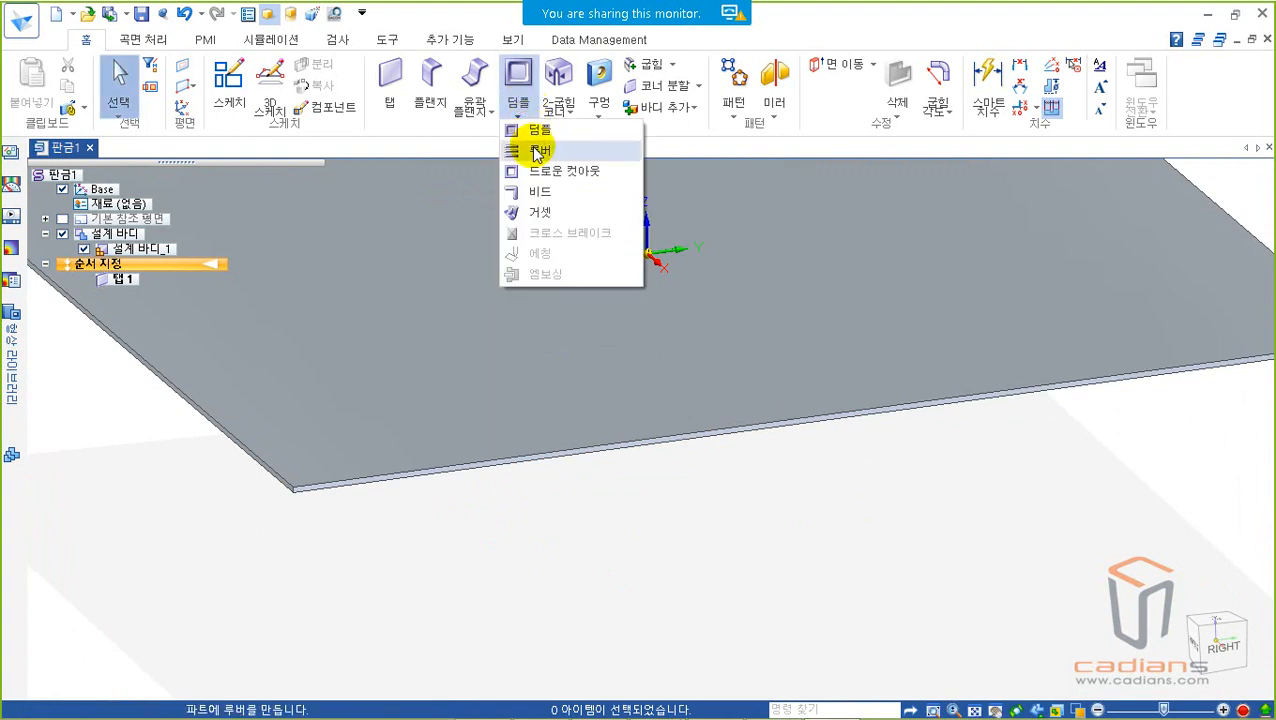
click(537, 151)
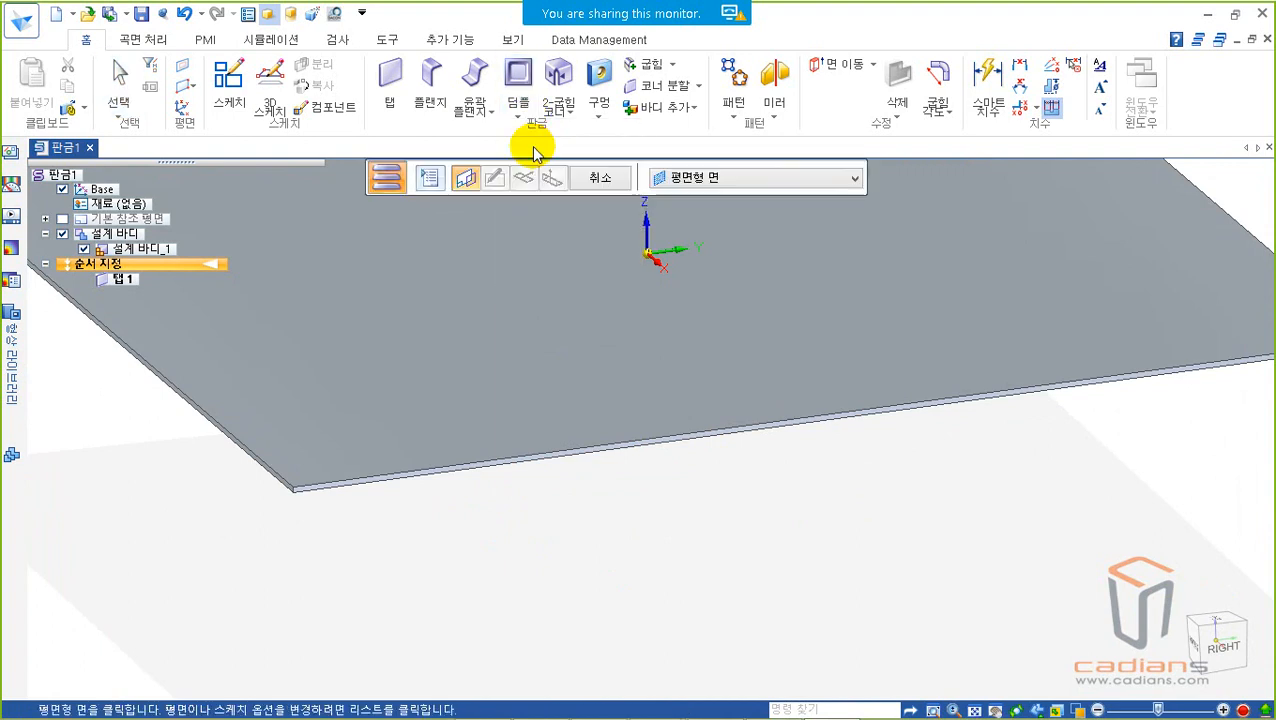
scroll(668, 380, down, 3)
shift+middle_drag(668, 376, 722, 428)
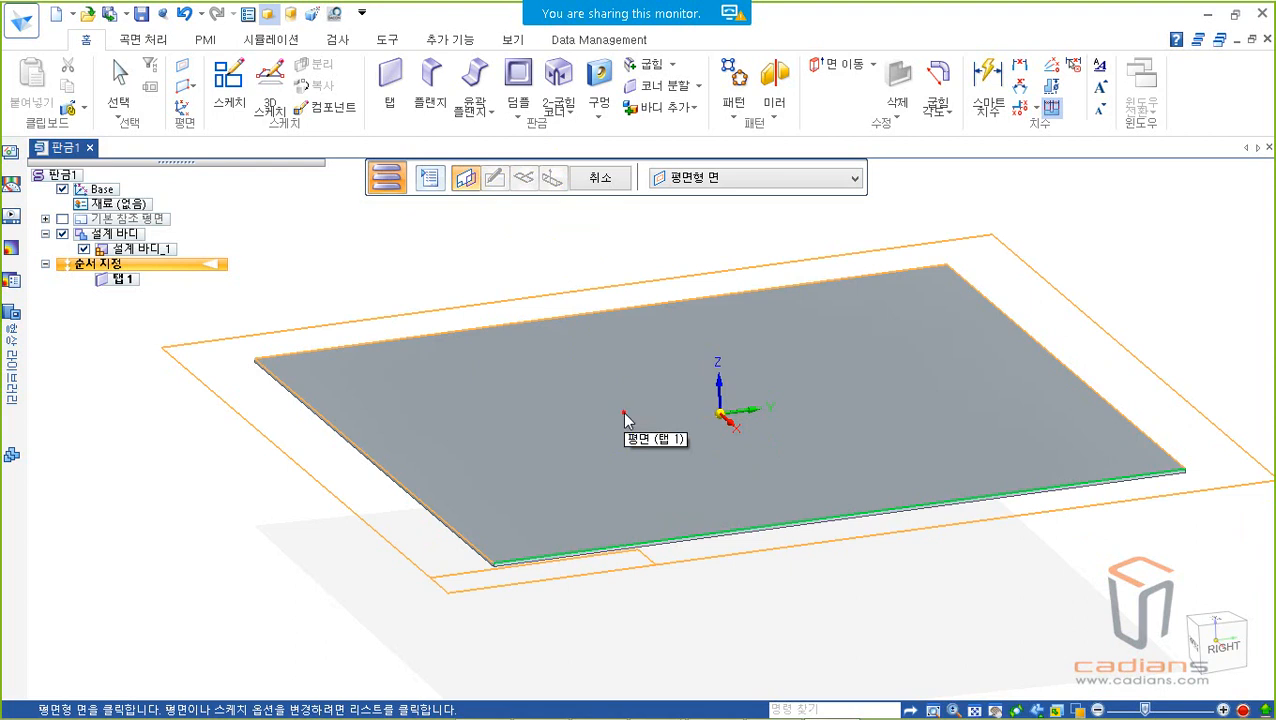
click(625, 415)
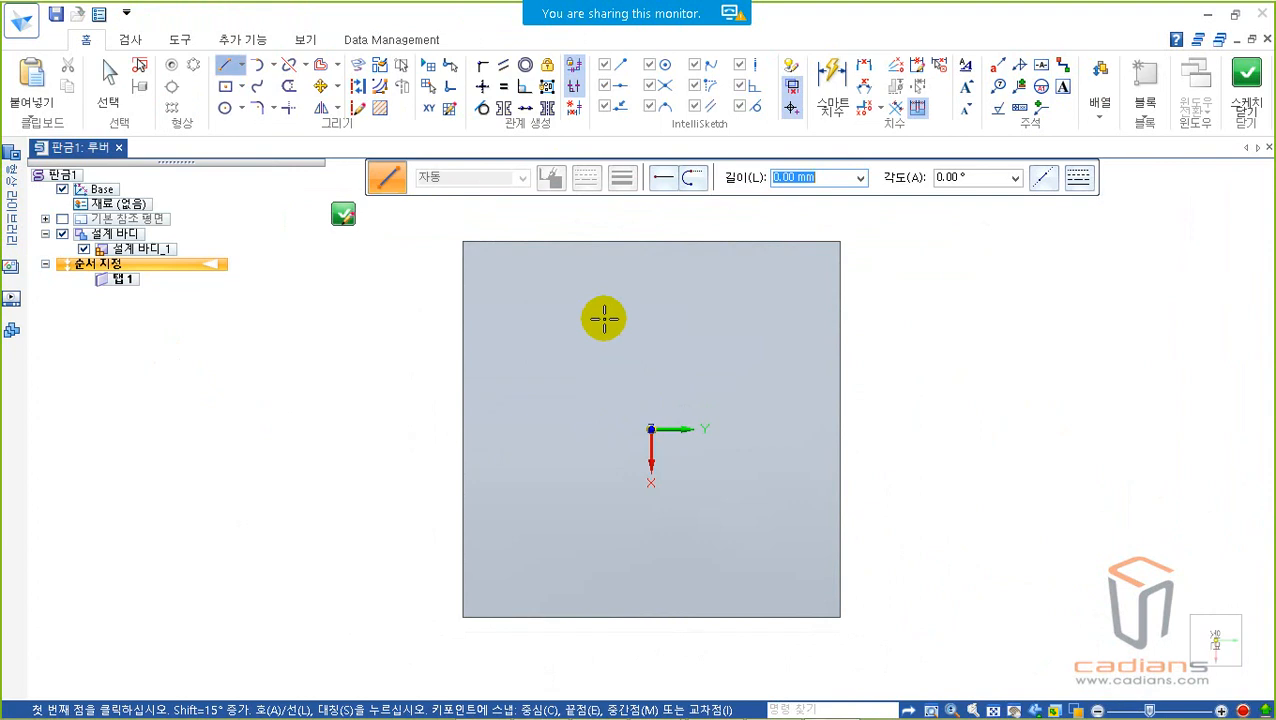
click(224, 66)
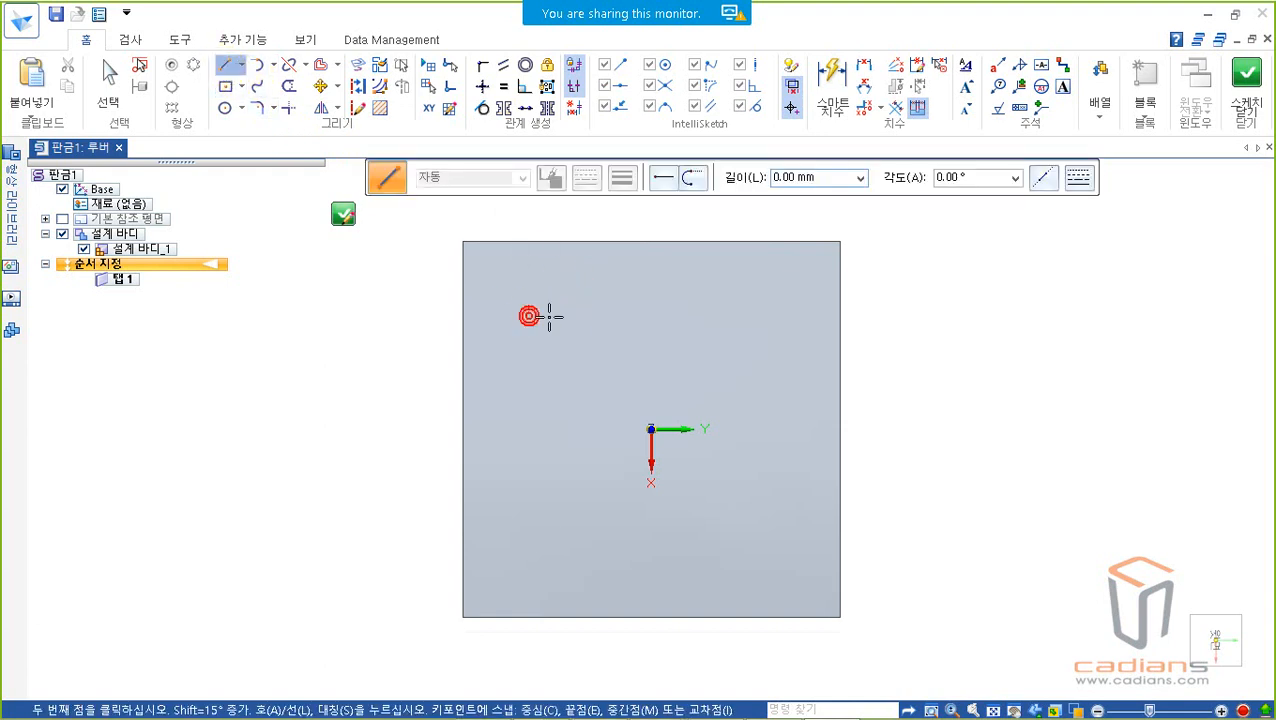
click(623, 316)
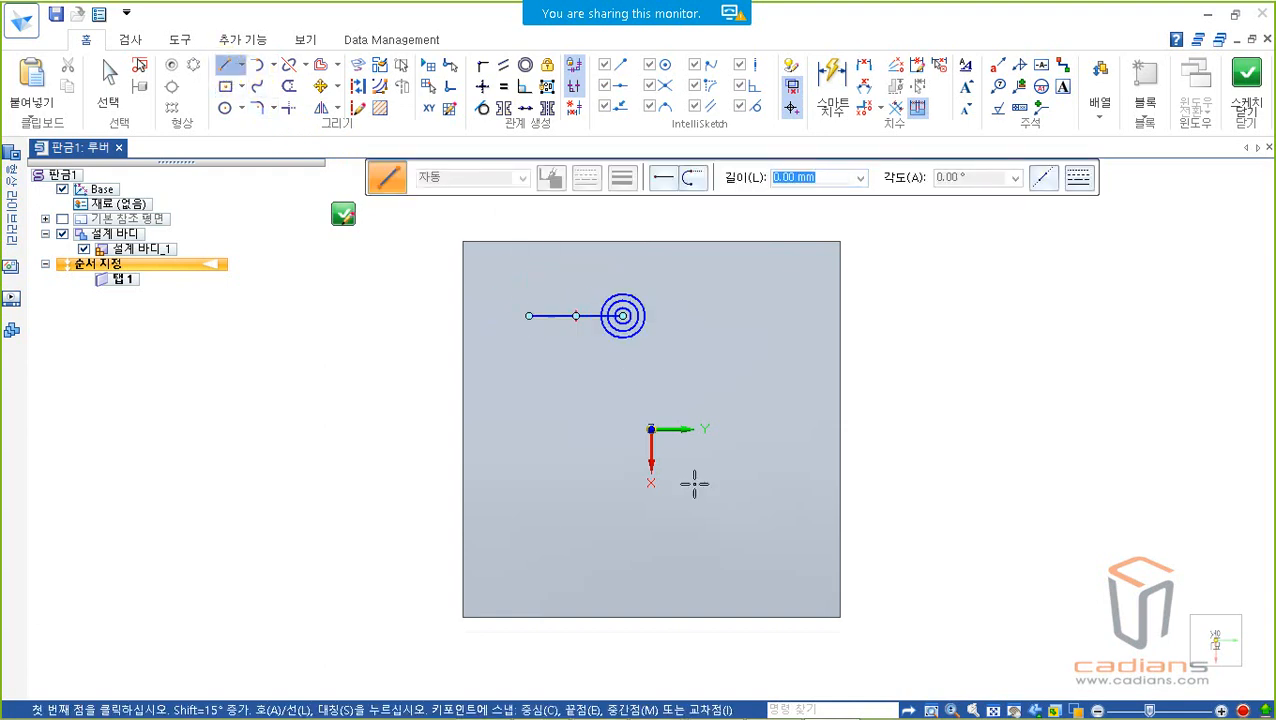
key(Escape)
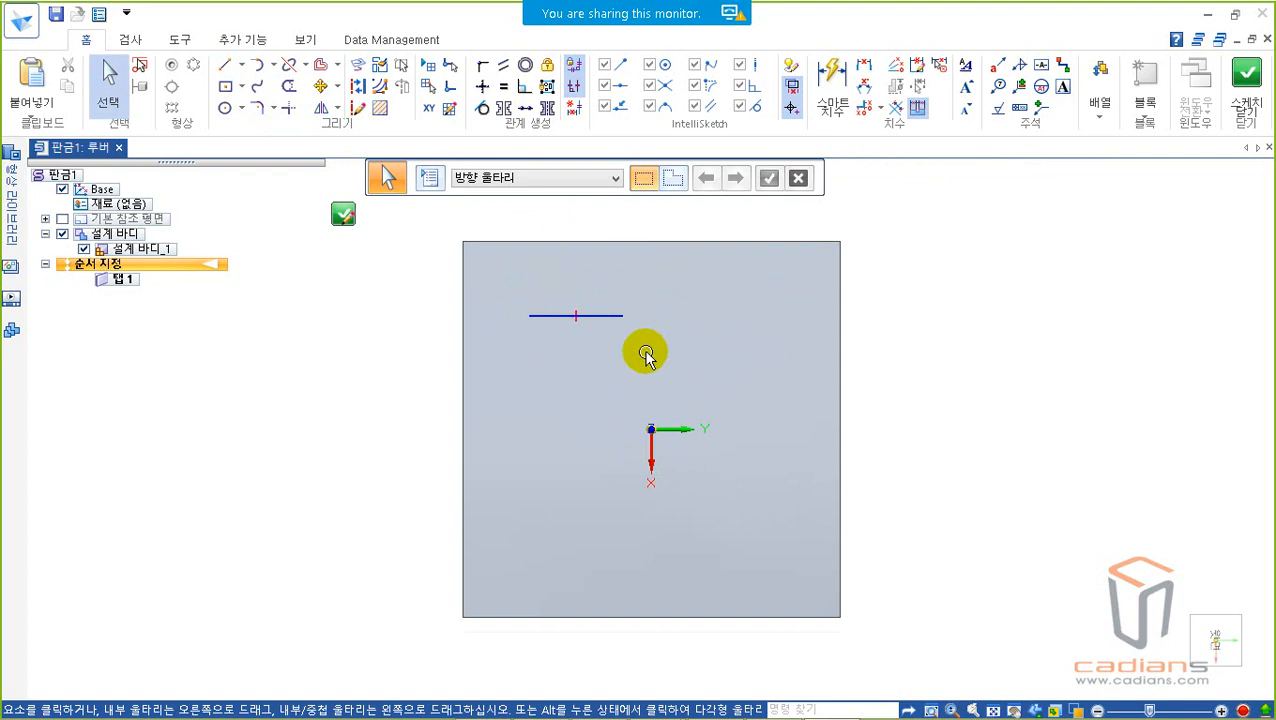
Step: Dimension the louver line's length at 50 mm and close the sketch
click(832, 78)
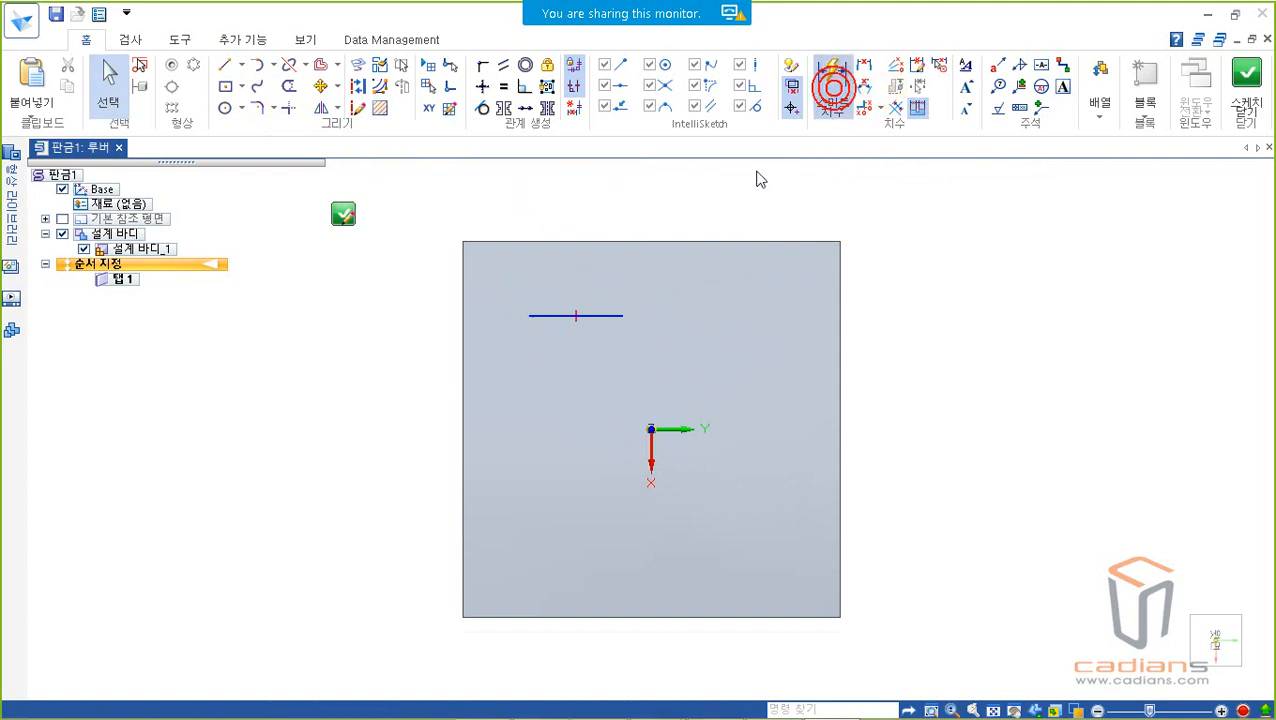
click(598, 312)
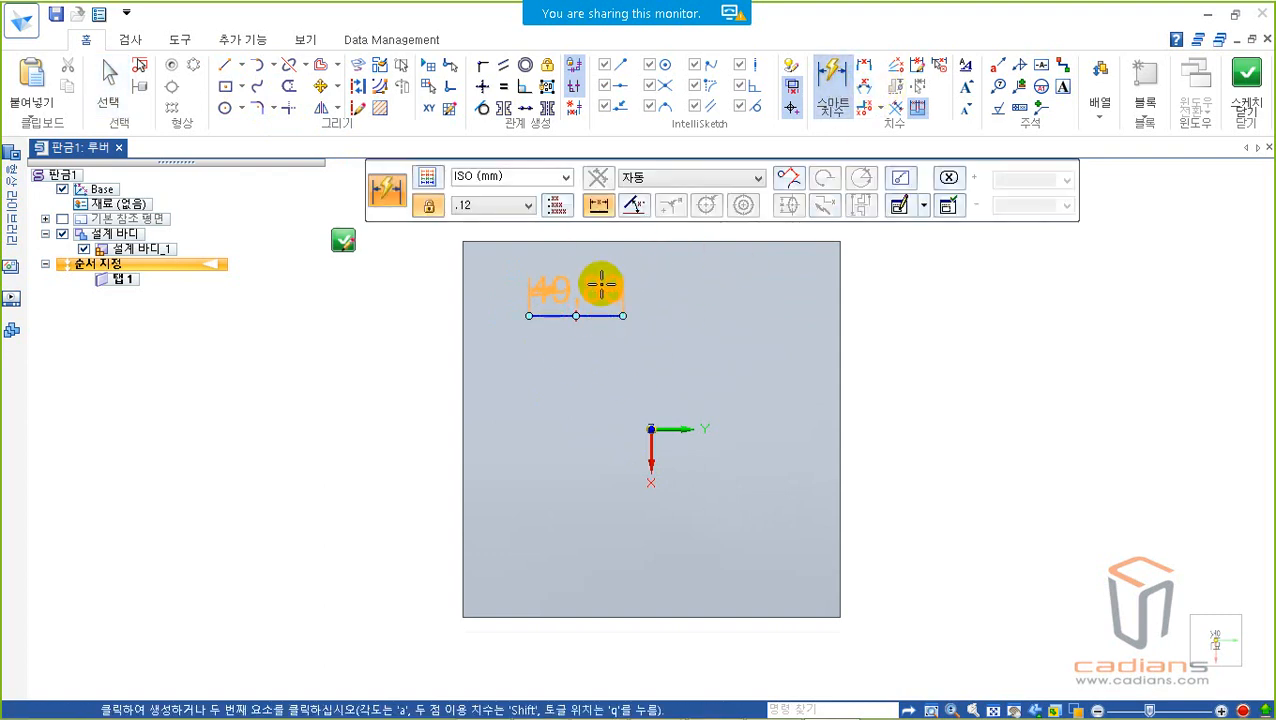
click(601, 287)
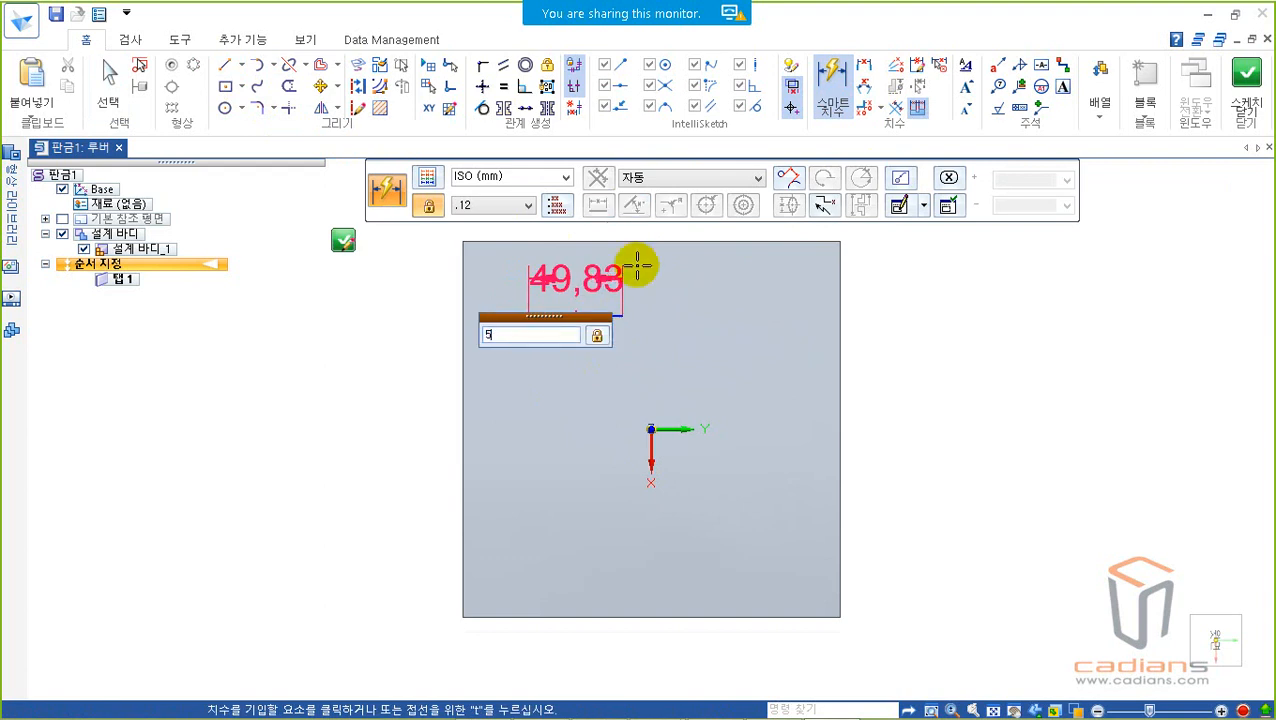
key(Return)
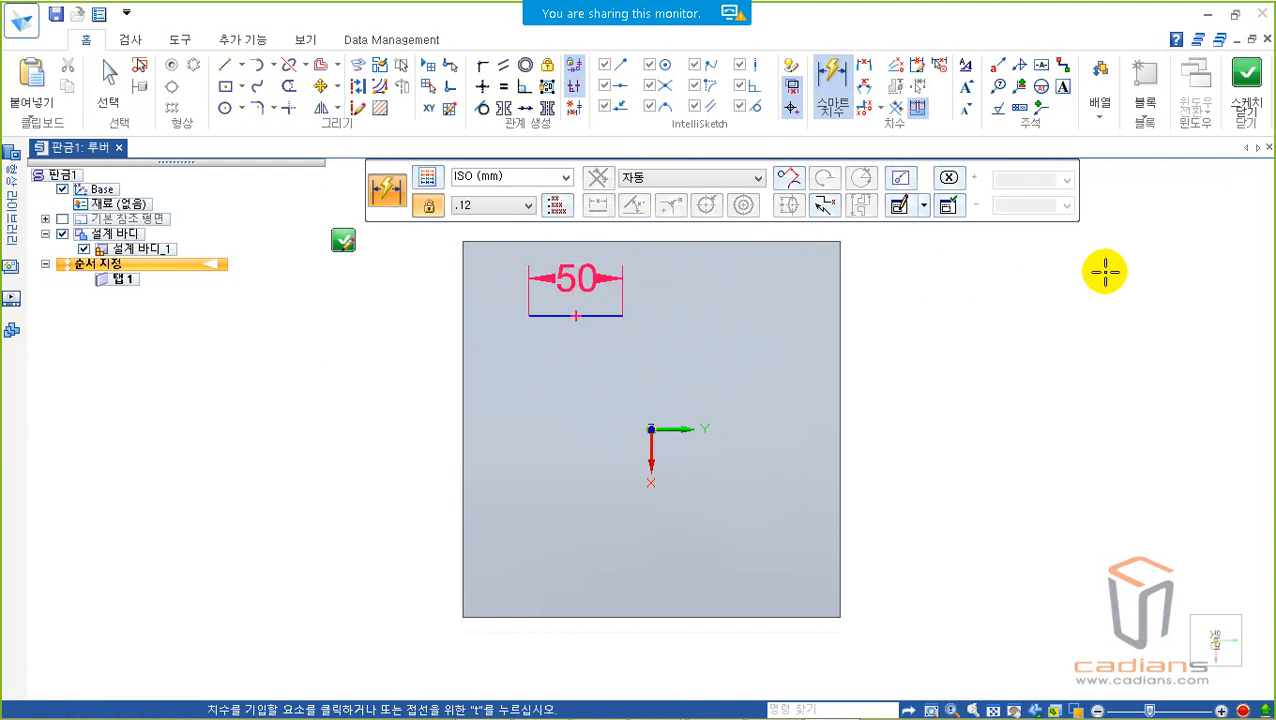
key(Escape)
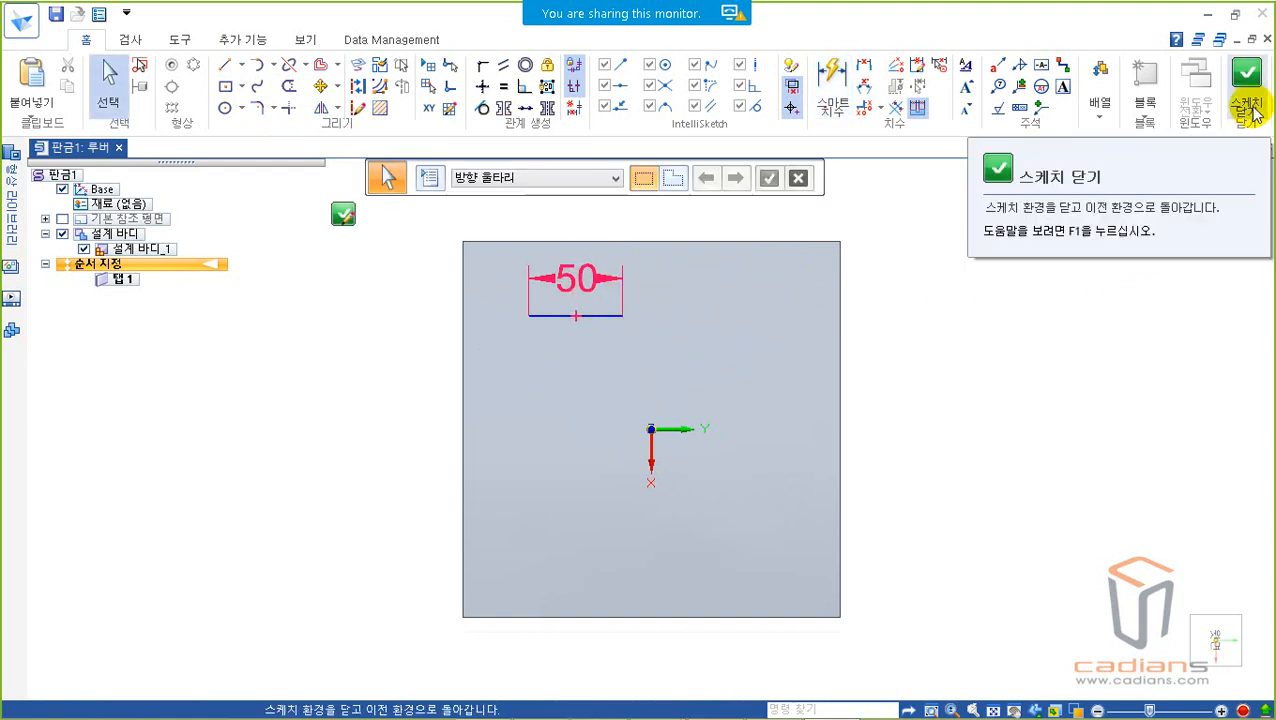
click(1250, 105)
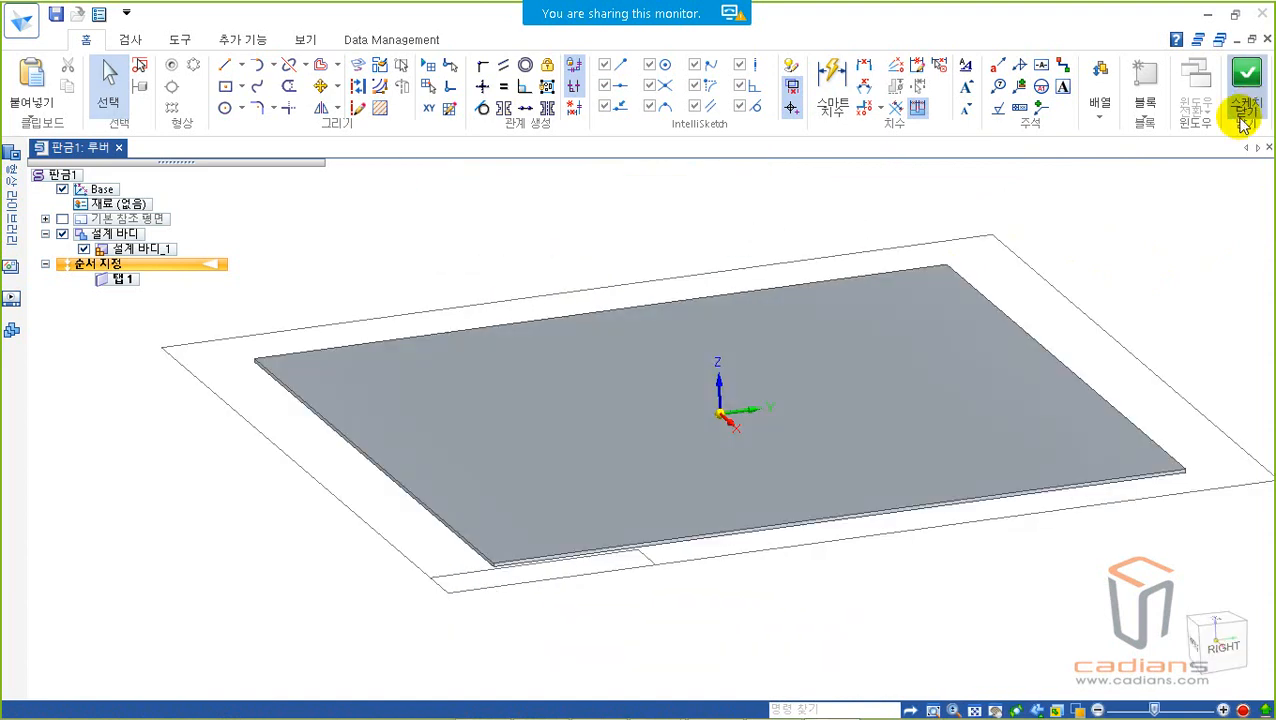
Step: Try to set the louver depth to 26 mm on the upper side of the line
mouse_move(526, 298)
middle_down()
mouse_move(594, 316)
mouse_move(555, 362)
mouse_move(678, 419)
mouse_move(629, 345)
mouse_move(575, 417)
mouse_move(624, 433)
mouse_move(643, 465)
middle_up()
scroll(576, 414, down, 5)
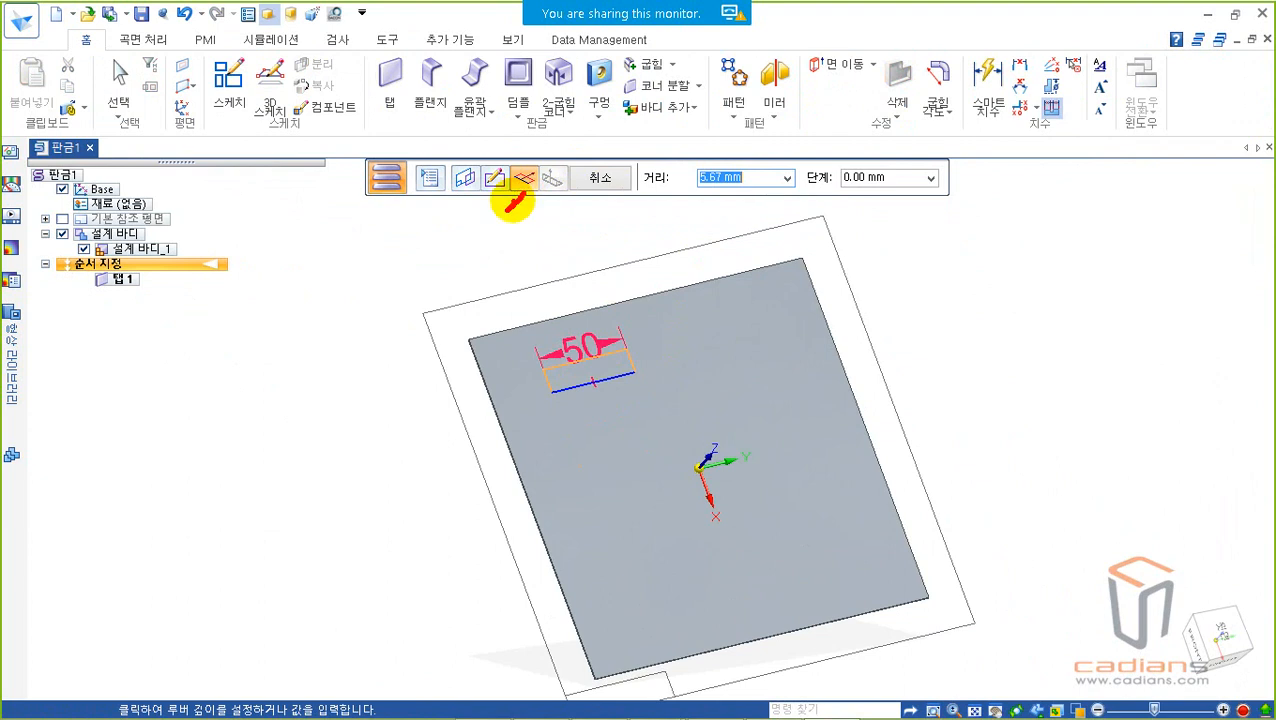
mouse_move(766, 203)
mouse_down()
mouse_move(738, 146)
mouse_move(769, 205)
mouse_up()
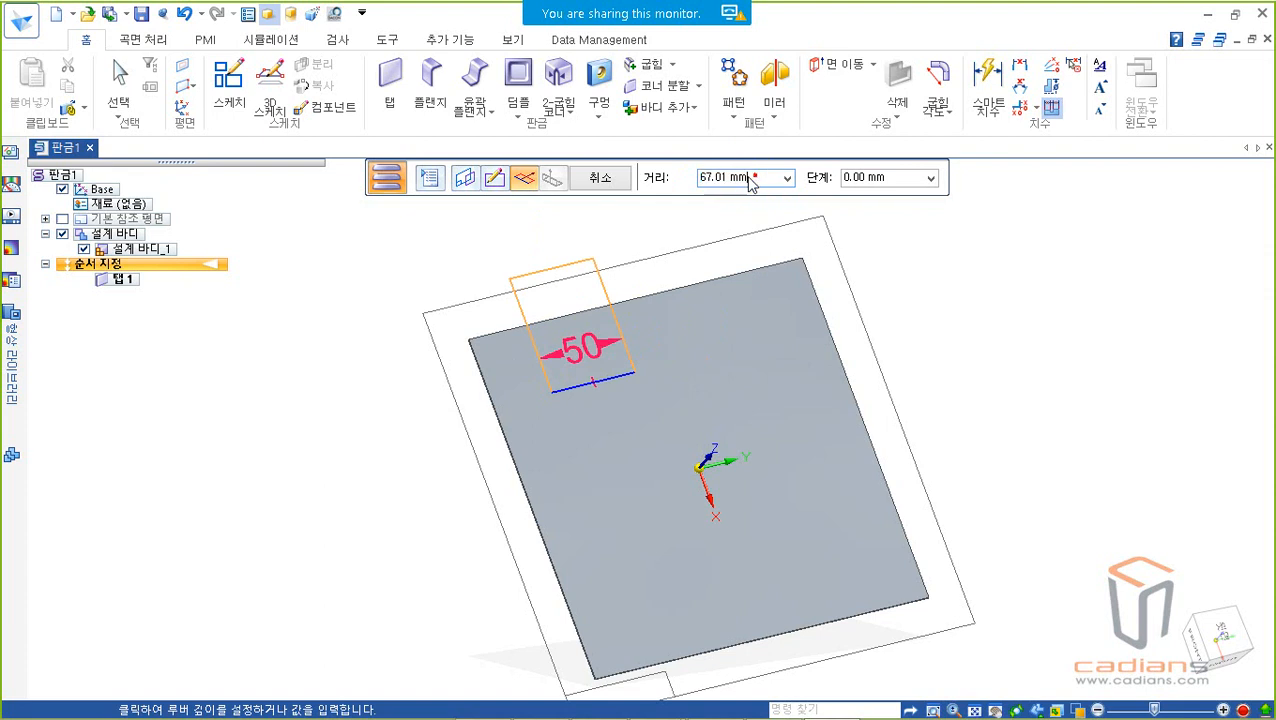
text(26)
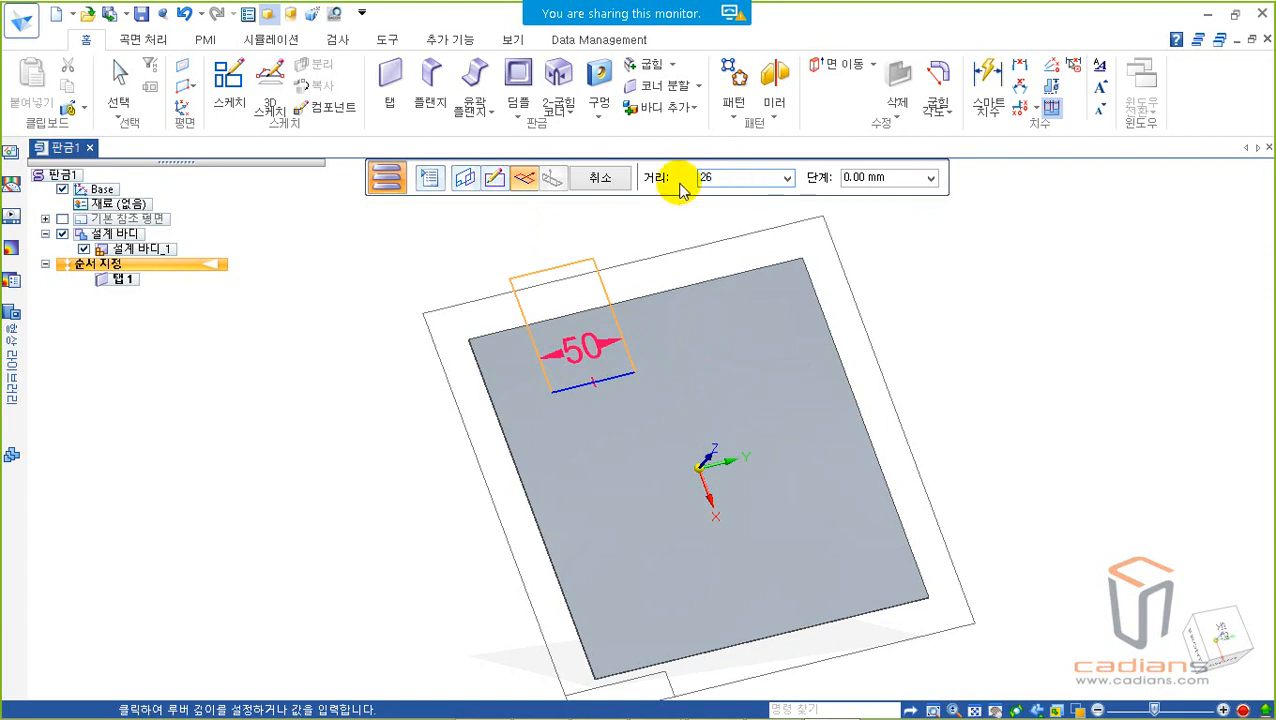
key(Return)
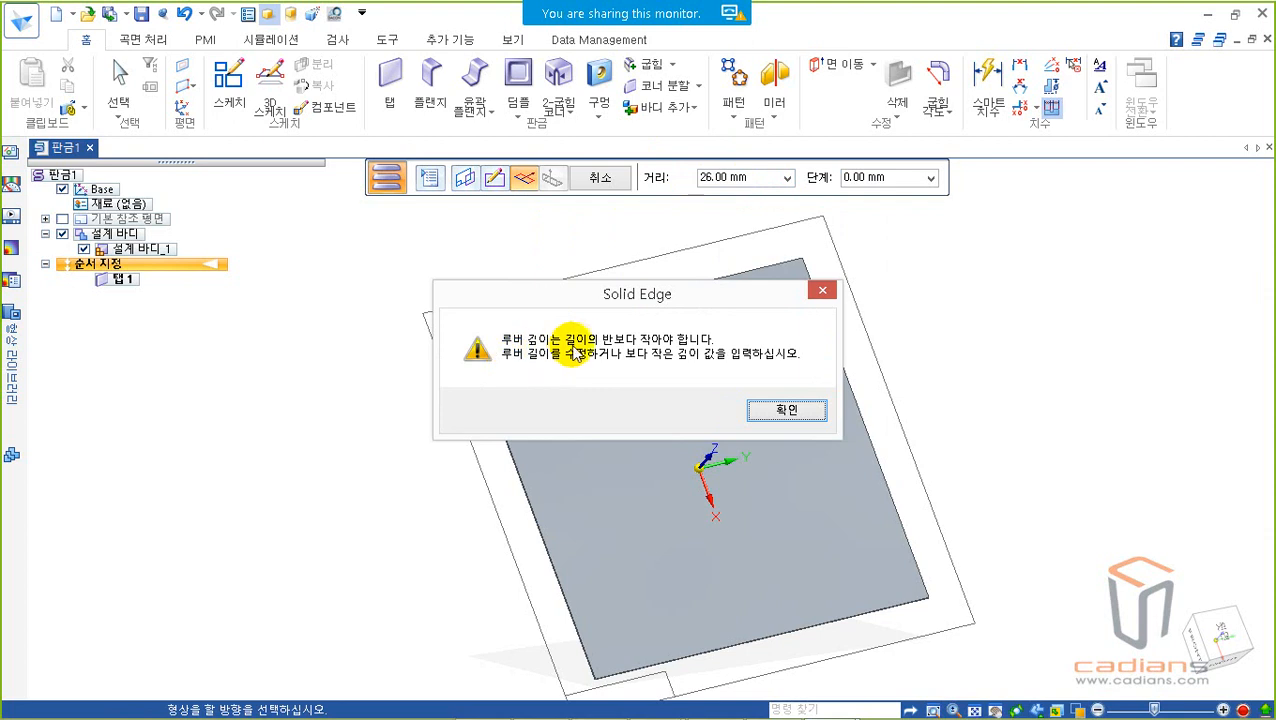
drag(683, 290, 945, 330)
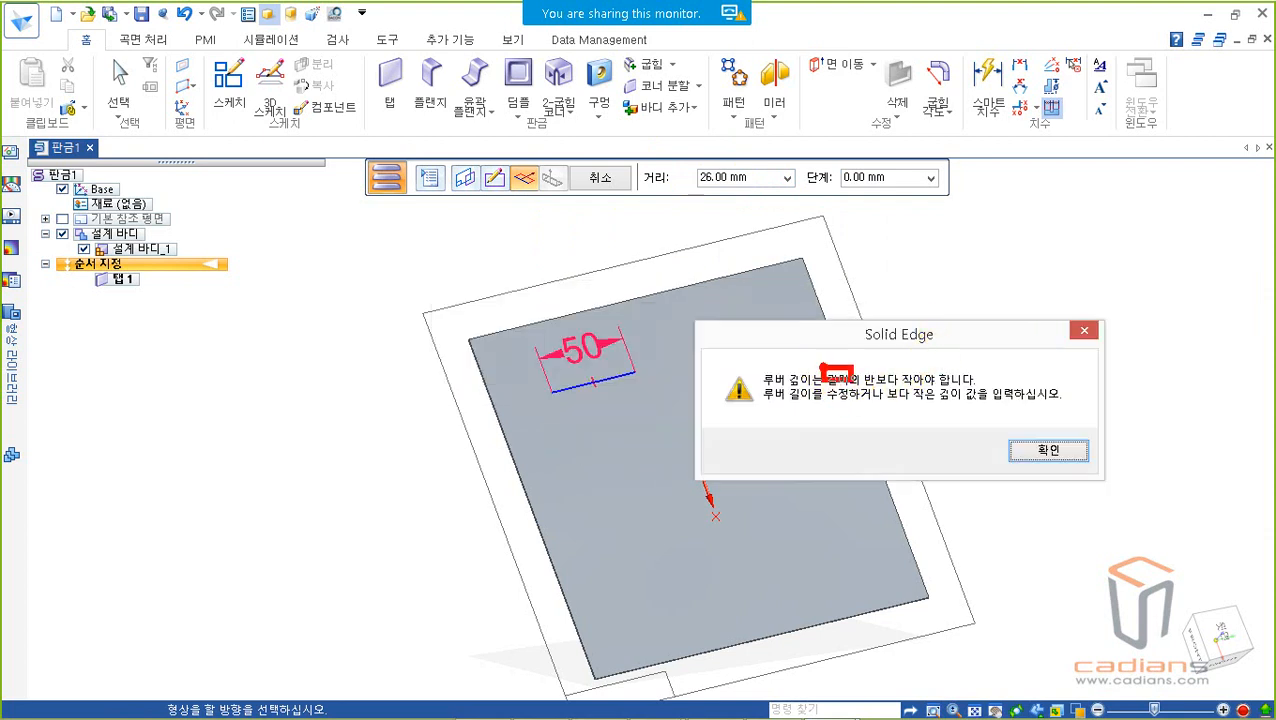
mouse_move(695, 303)
mouse_down()
mouse_move(622, 347)
mouse_move(610, 340)
mouse_move(655, 352)
mouse_up()
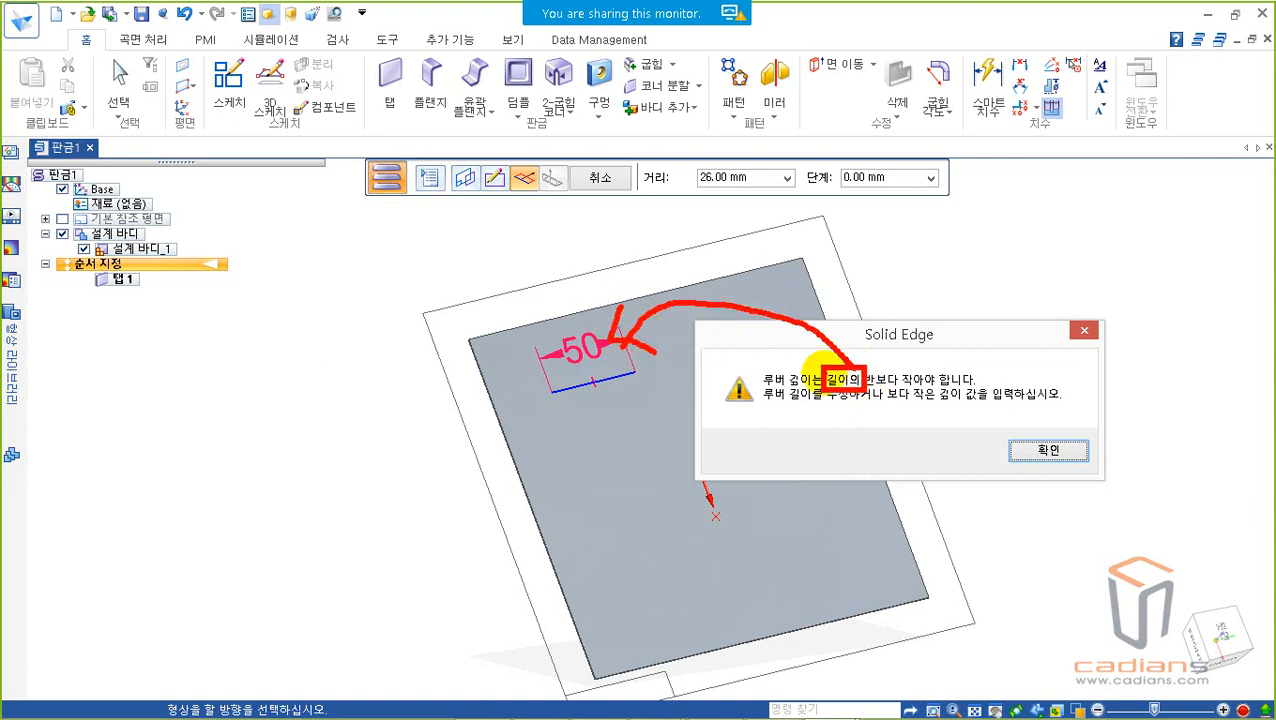
click(1070, 451)
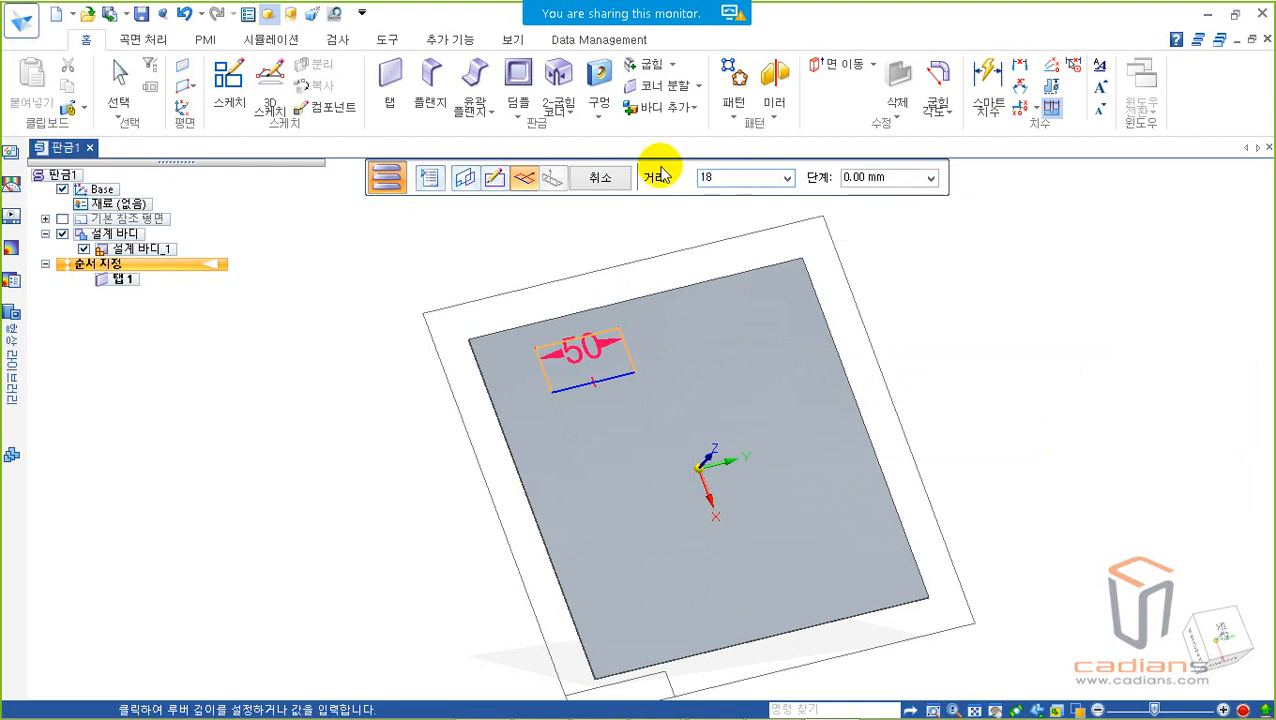
Step: Set the louver depth to 18 mm and its height to 10 mm, using the second height-measuring option
key(Return)
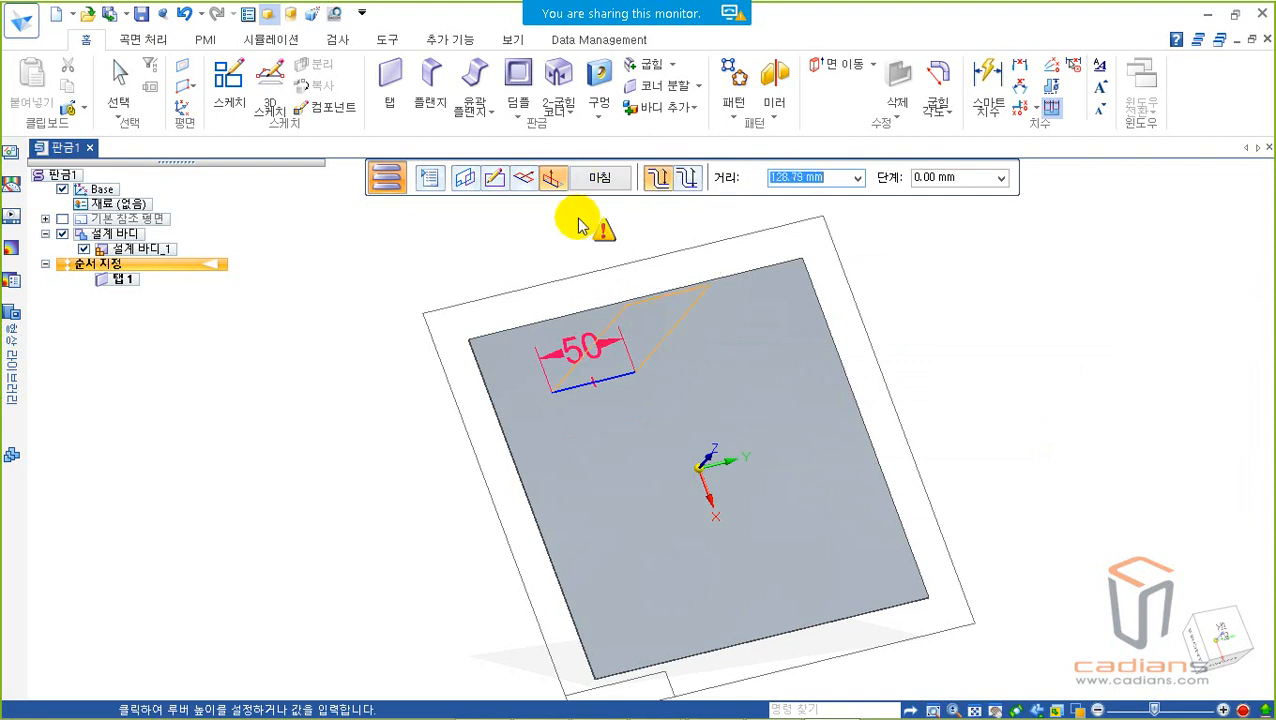
click(687, 177)
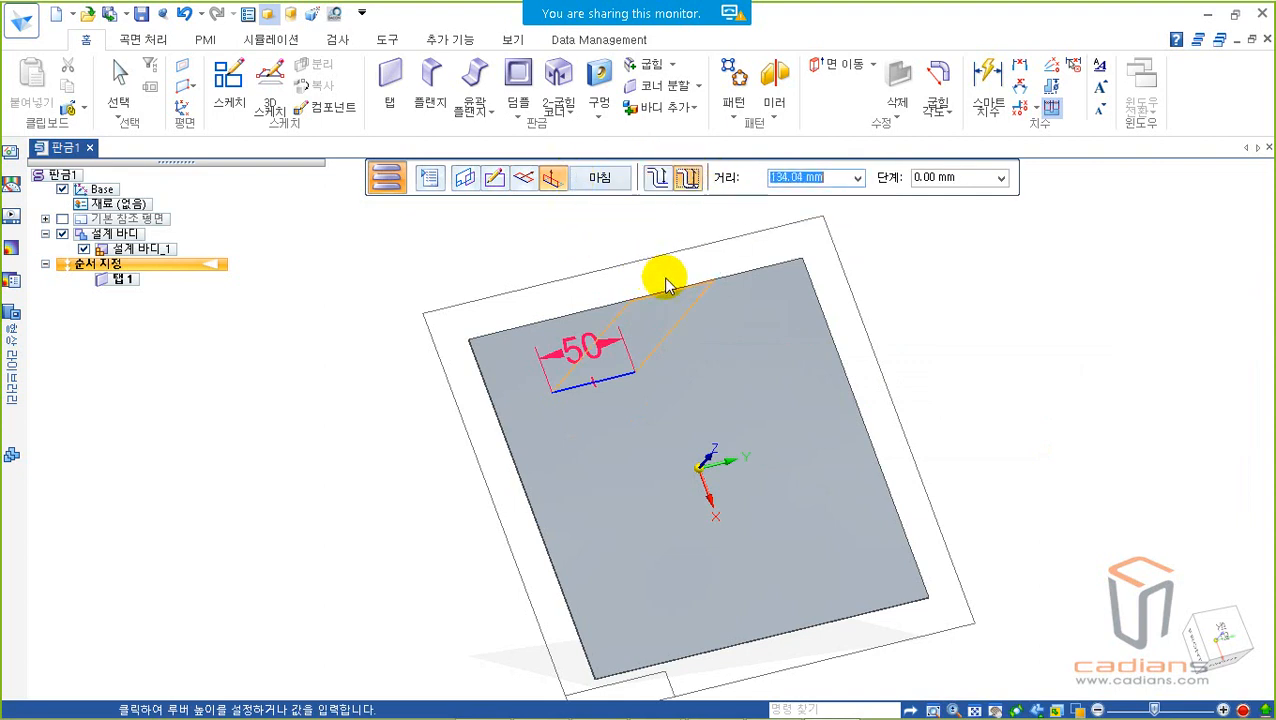
middle_drag(661, 283, 706, 288)
mouse_move(547, 191)
mouse_down()
mouse_move(525, 220)
mouse_move(526, 264)
mouse_up()
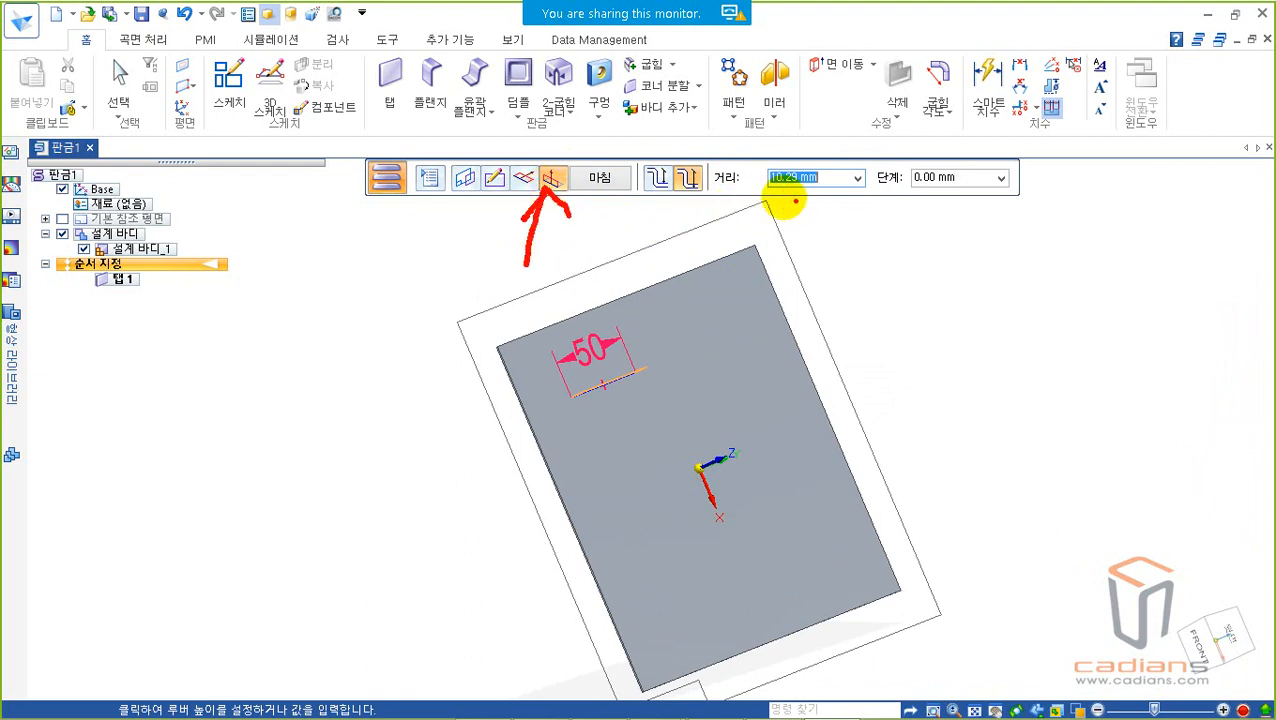
mouse_move(745, 156)
mouse_down()
mouse_move(803, 191)
mouse_move(851, 205)
mouse_move(877, 196)
mouse_up()
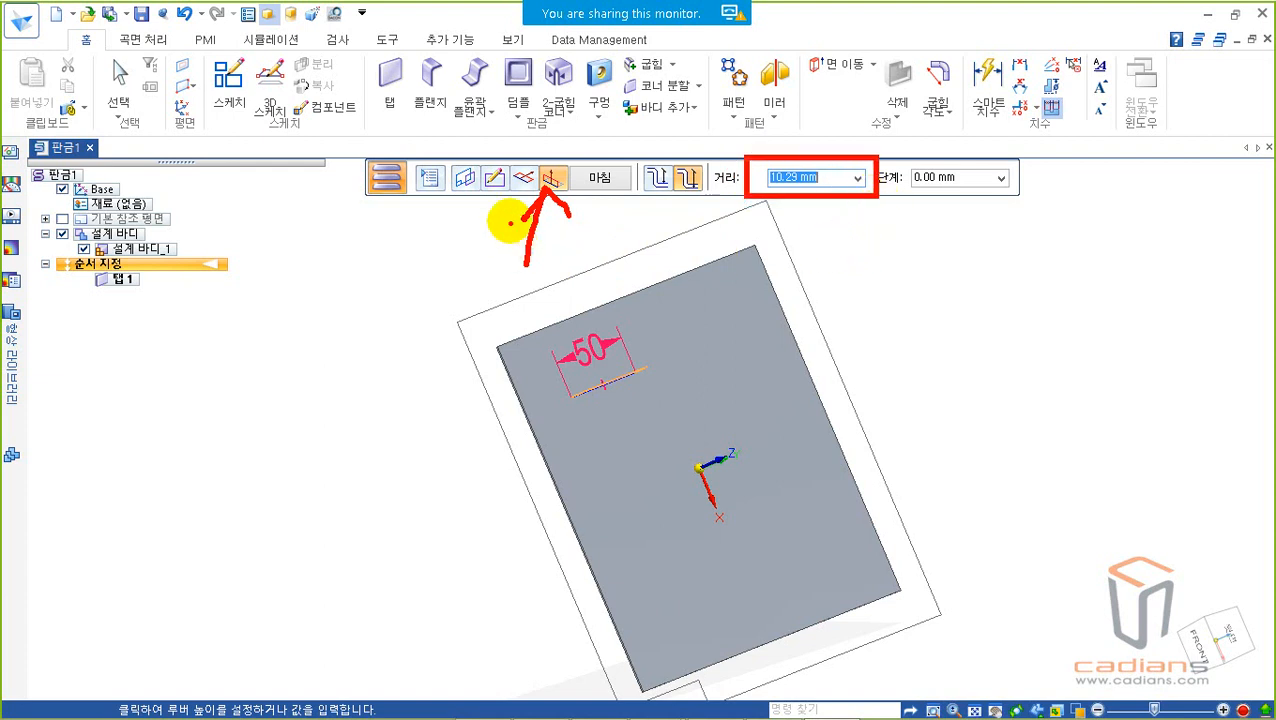
mouse_move(513, 88)
mouse_down()
mouse_move(529, 161)
mouse_move(564, 108)
mouse_up()
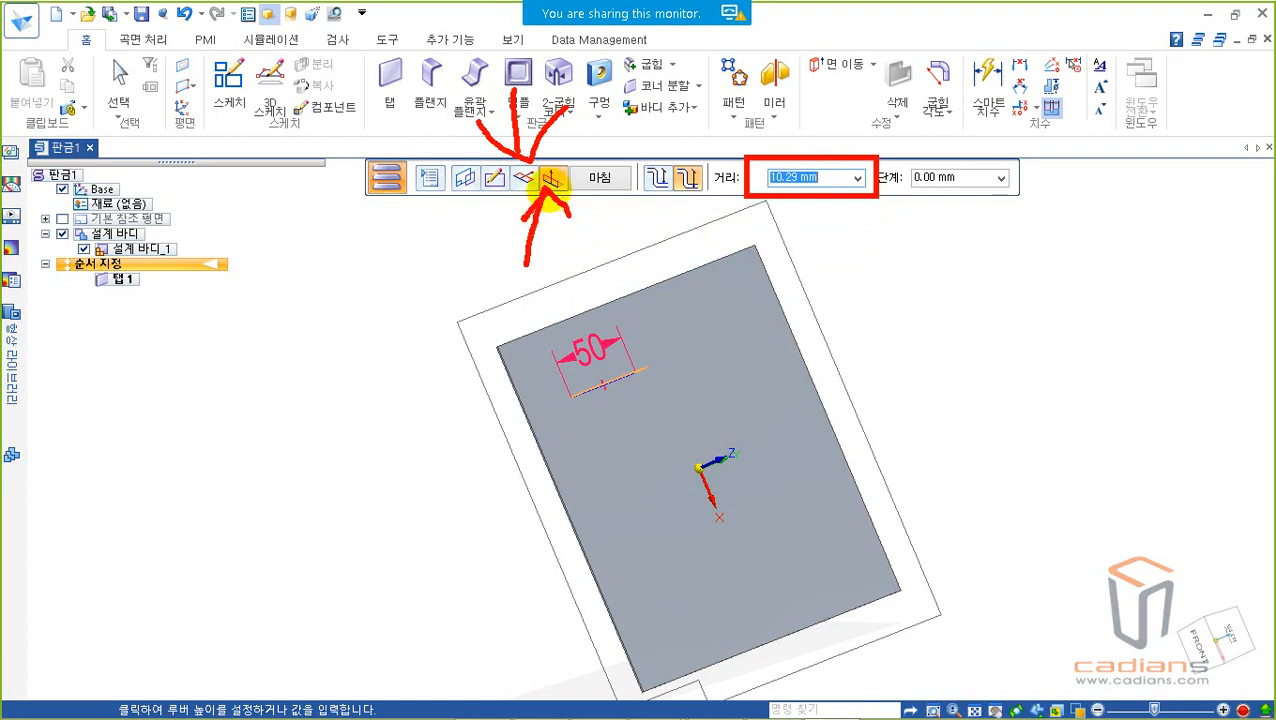
mouse_move(815, 195)
mouse_down()
mouse_move(752, 145)
mouse_move(854, 162)
mouse_move(838, 215)
mouse_up()
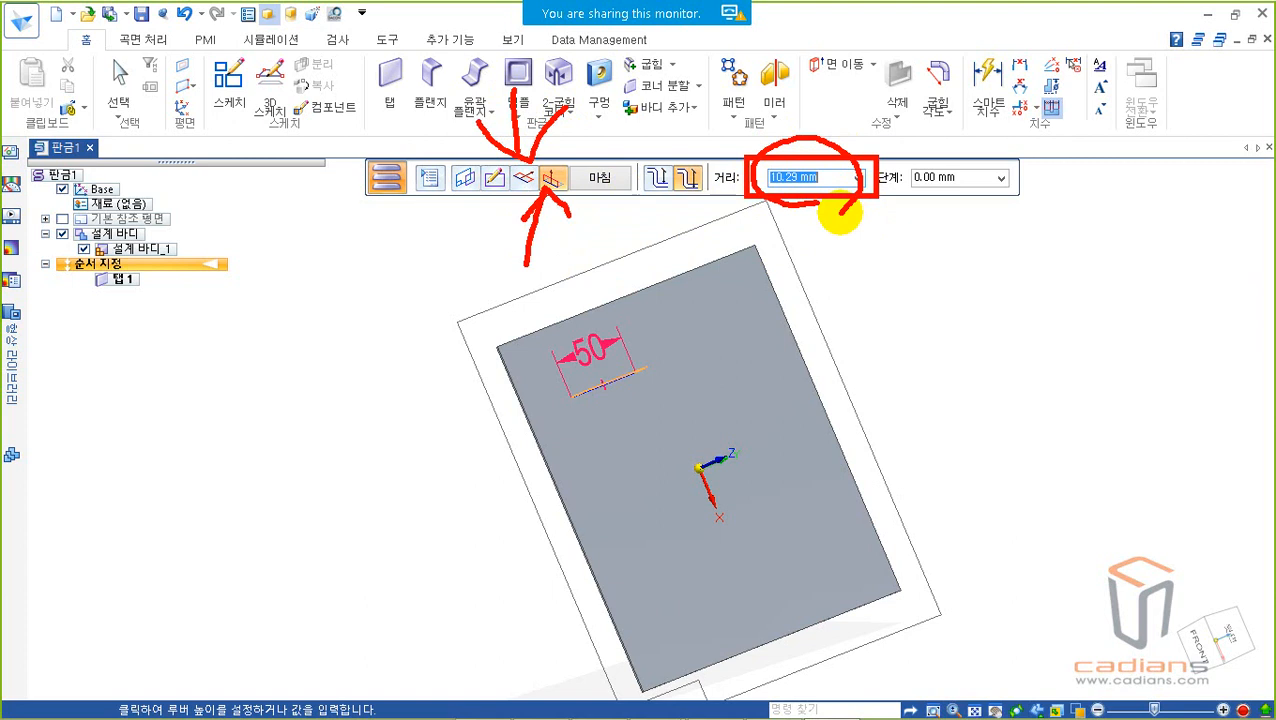
key(Escape)
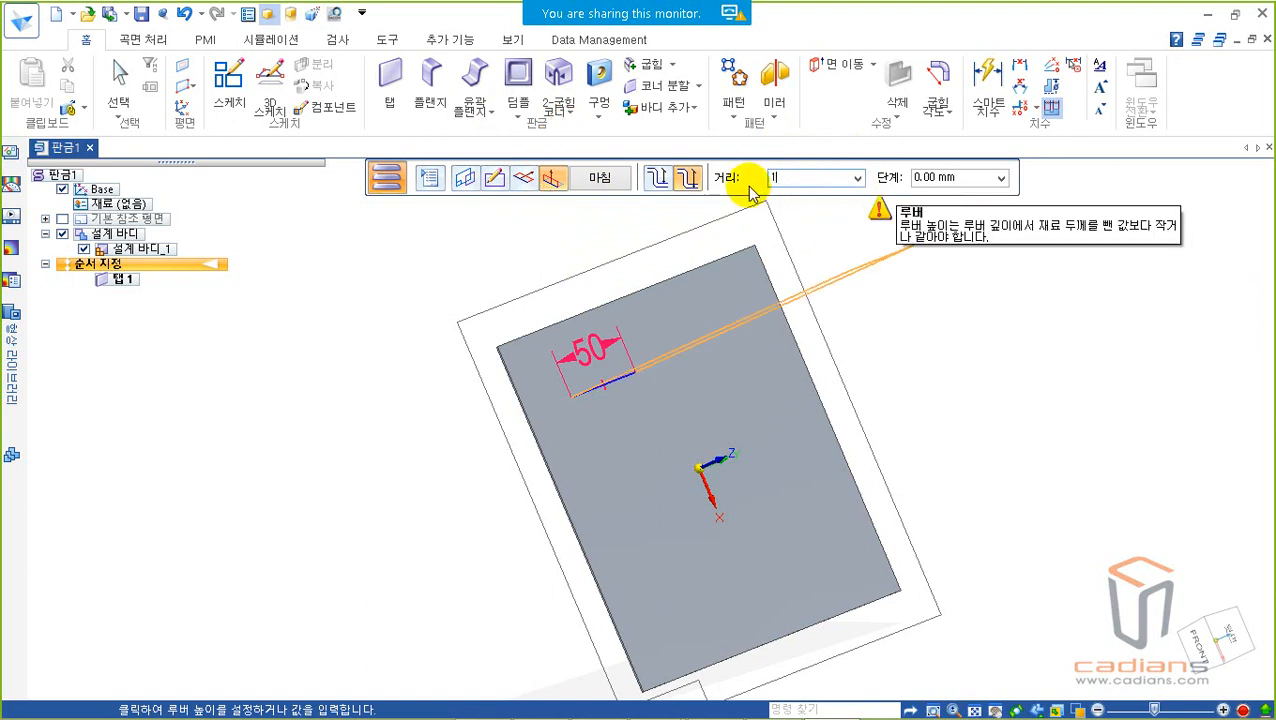
key(Return)
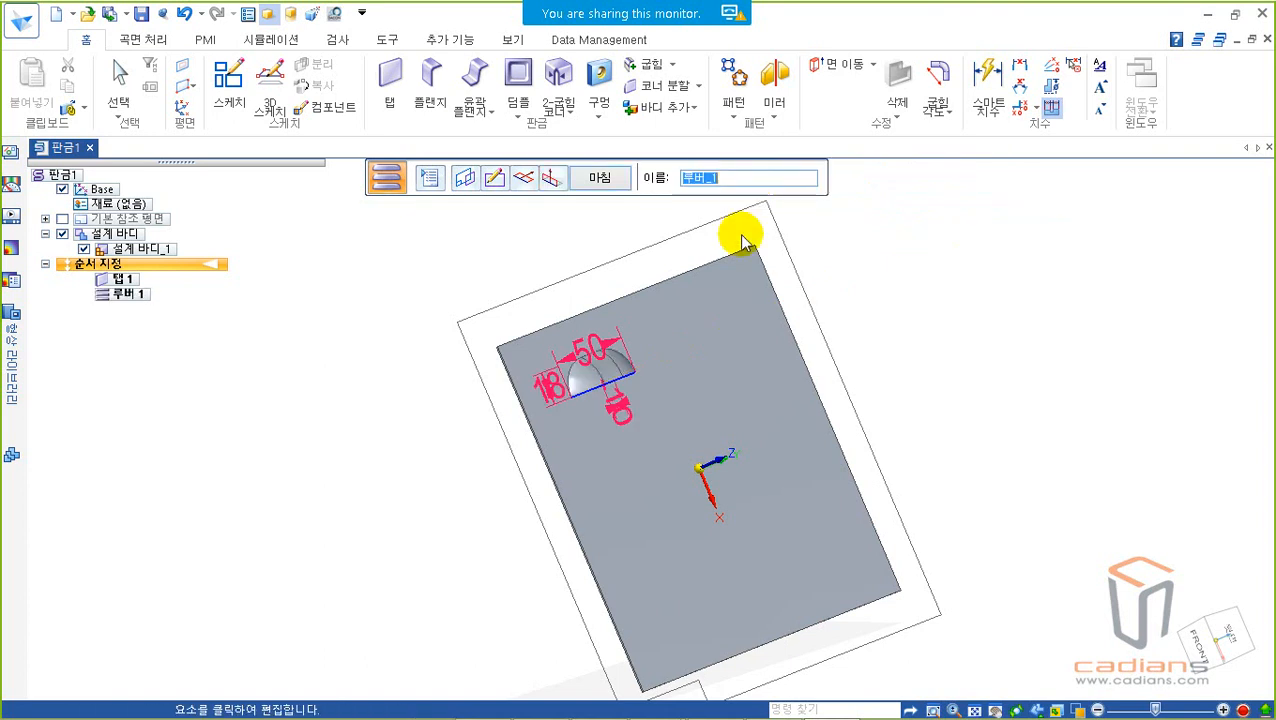
Step: Inspect the louver's opening, rounded shape and placed dimensions up close and from a wider angle
middle_drag(642, 326, 580, 262)
scroll(588, 385, up, 5)
scroll(662, 480, up, 3)
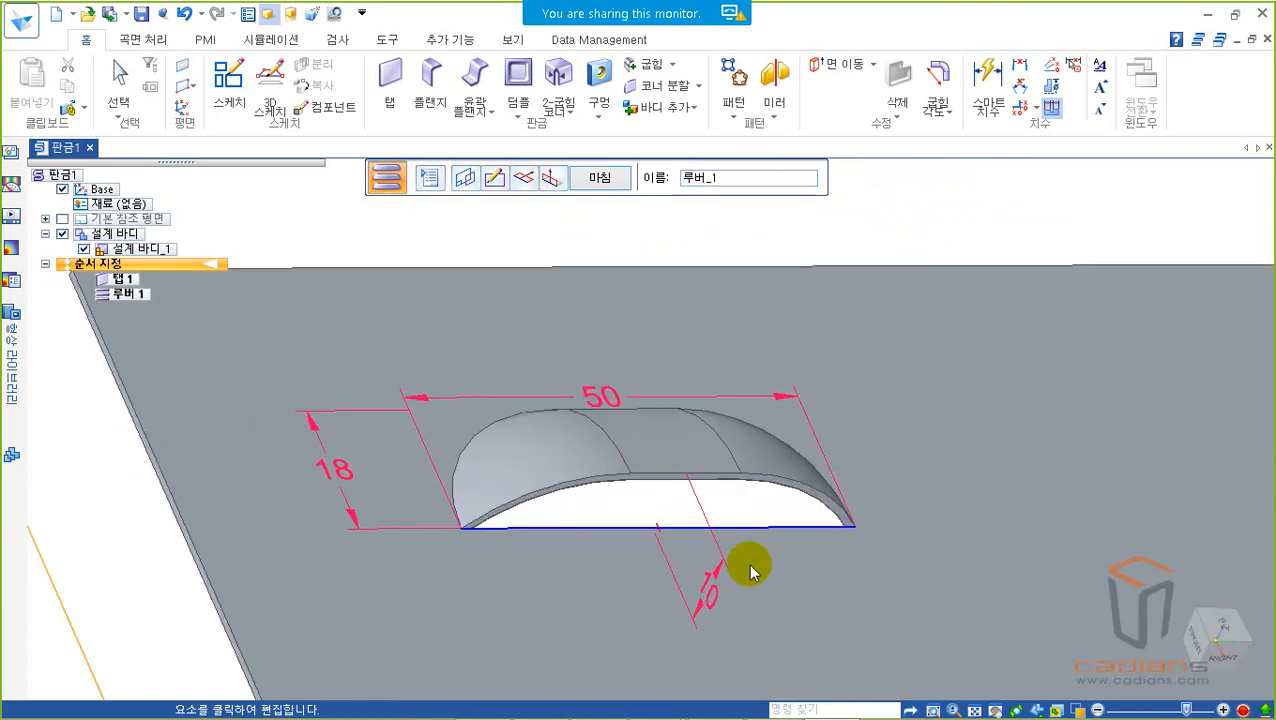
scroll(852, 466, down, 3)
middle_drag(1015, 447, 931, 362)
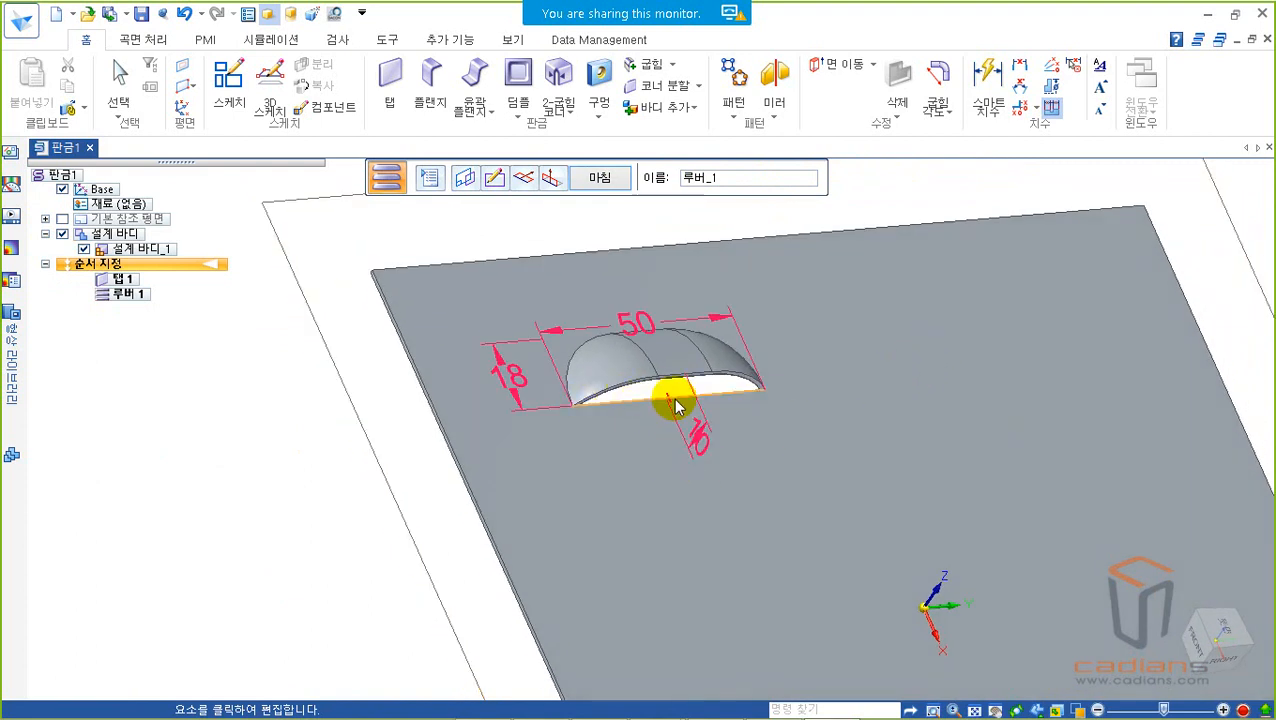
Step: Include rounding on the louver with a die radius of 1 mm, keeping the formed-end louver type
click(430, 178)
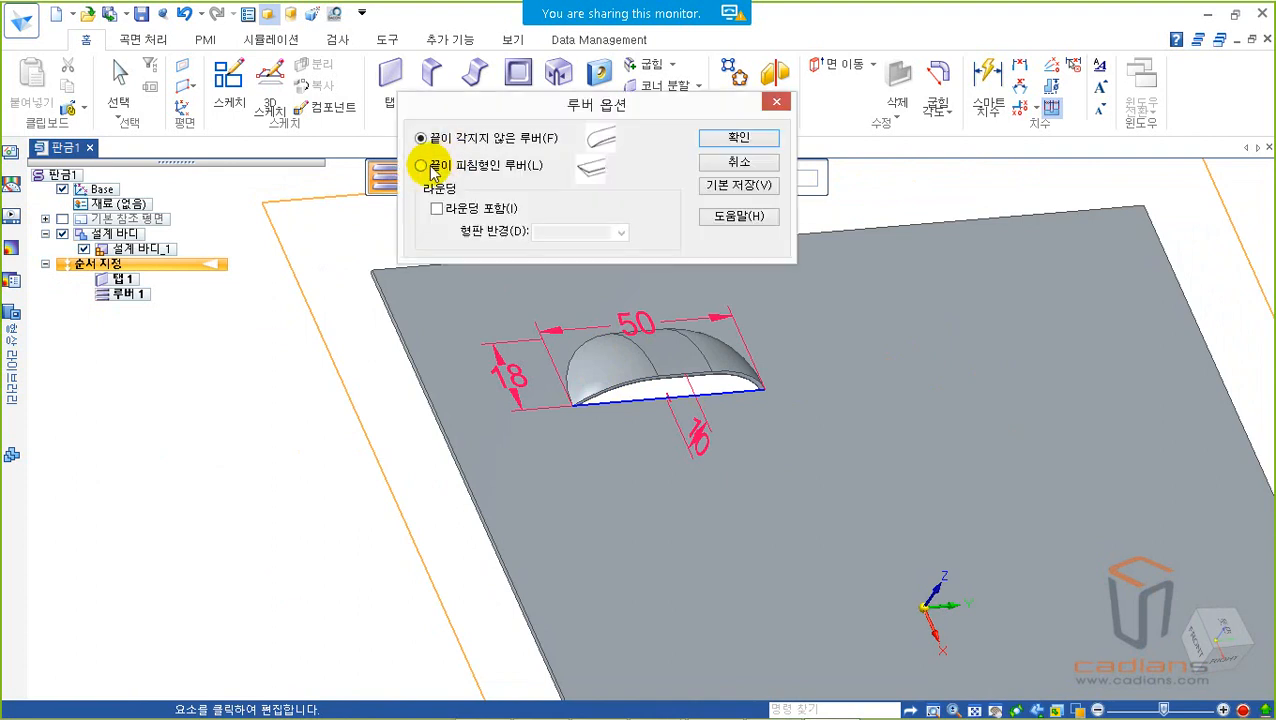
key(ctrl+2)
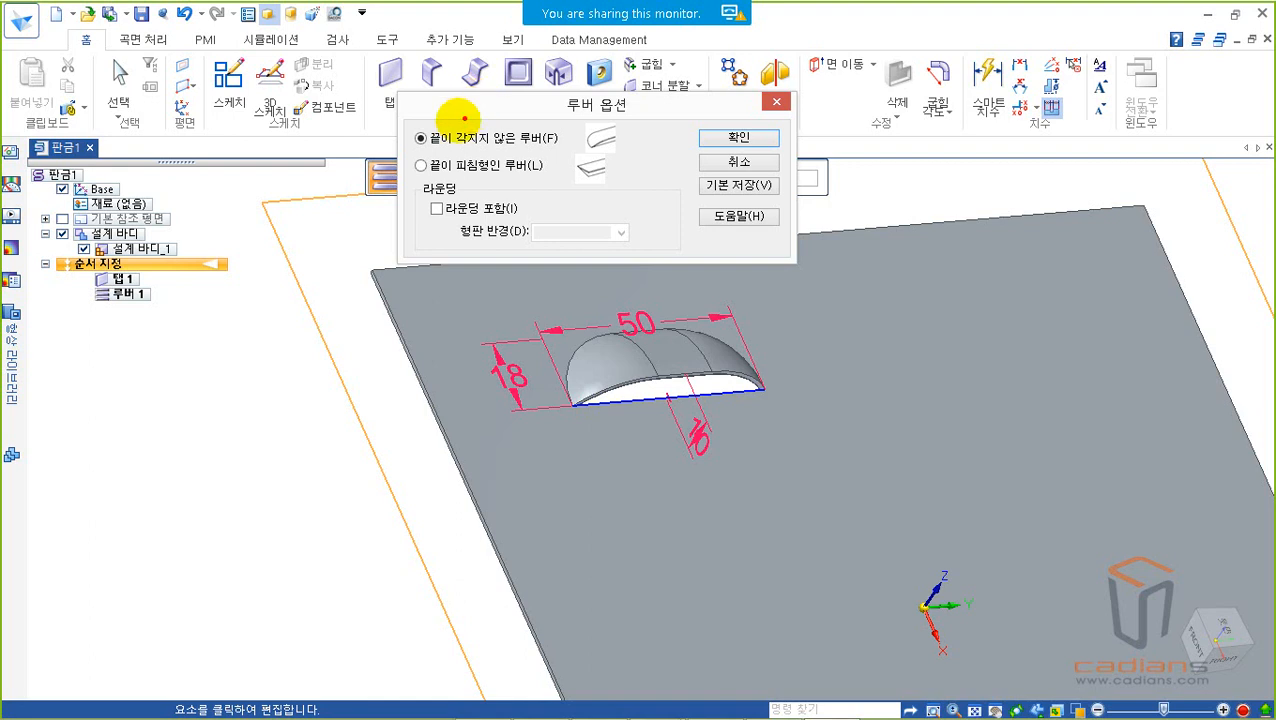
drag(401, 116, 634, 189)
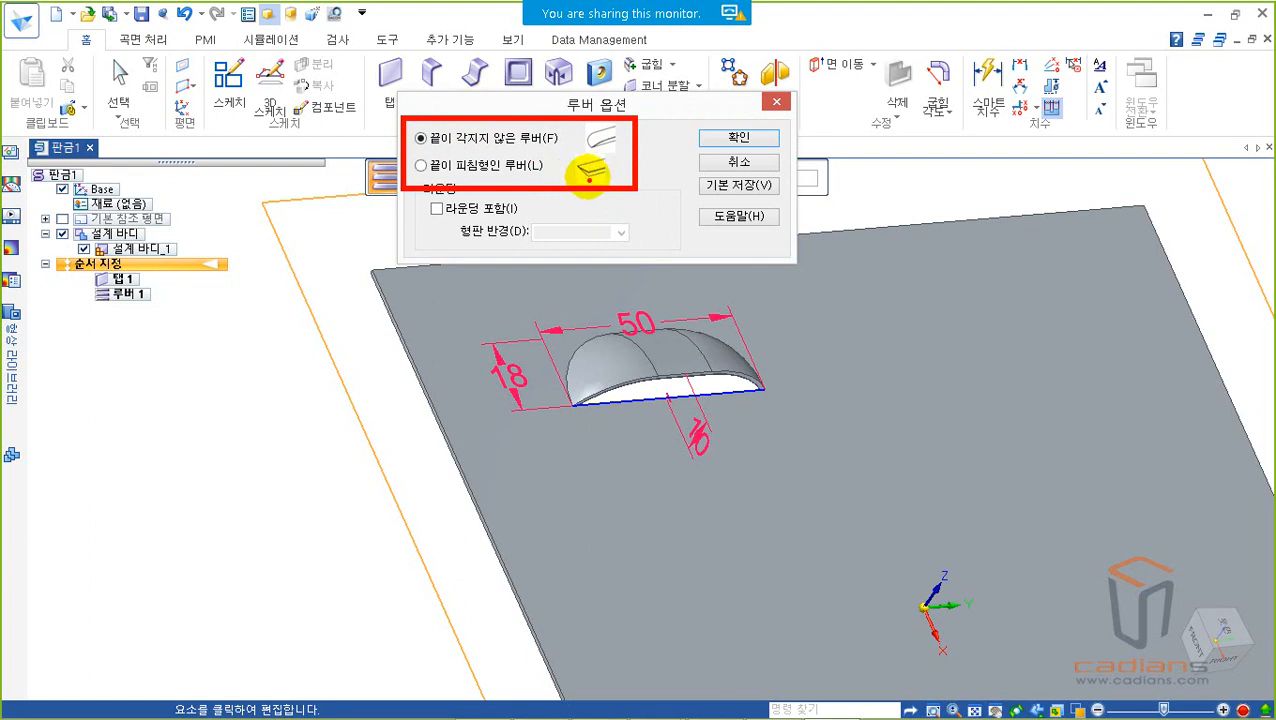
key(Escape)
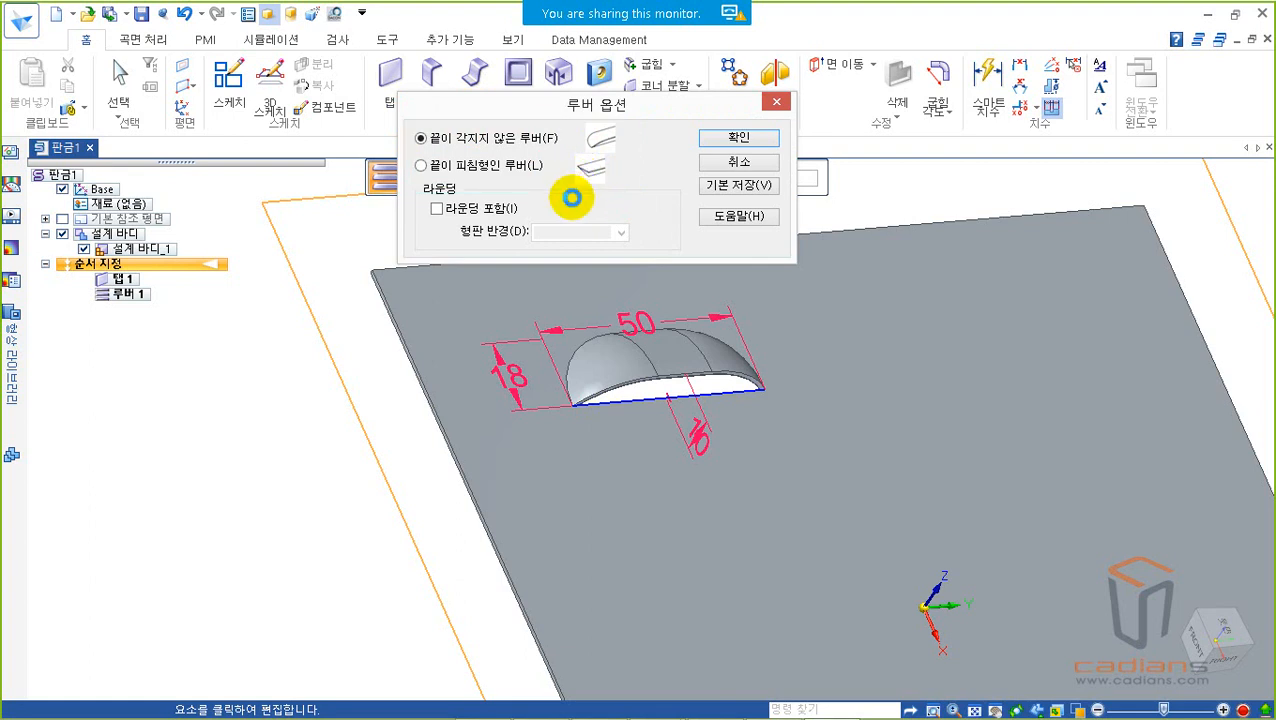
key(ctrl+2)
drag(405, 195, 654, 252)
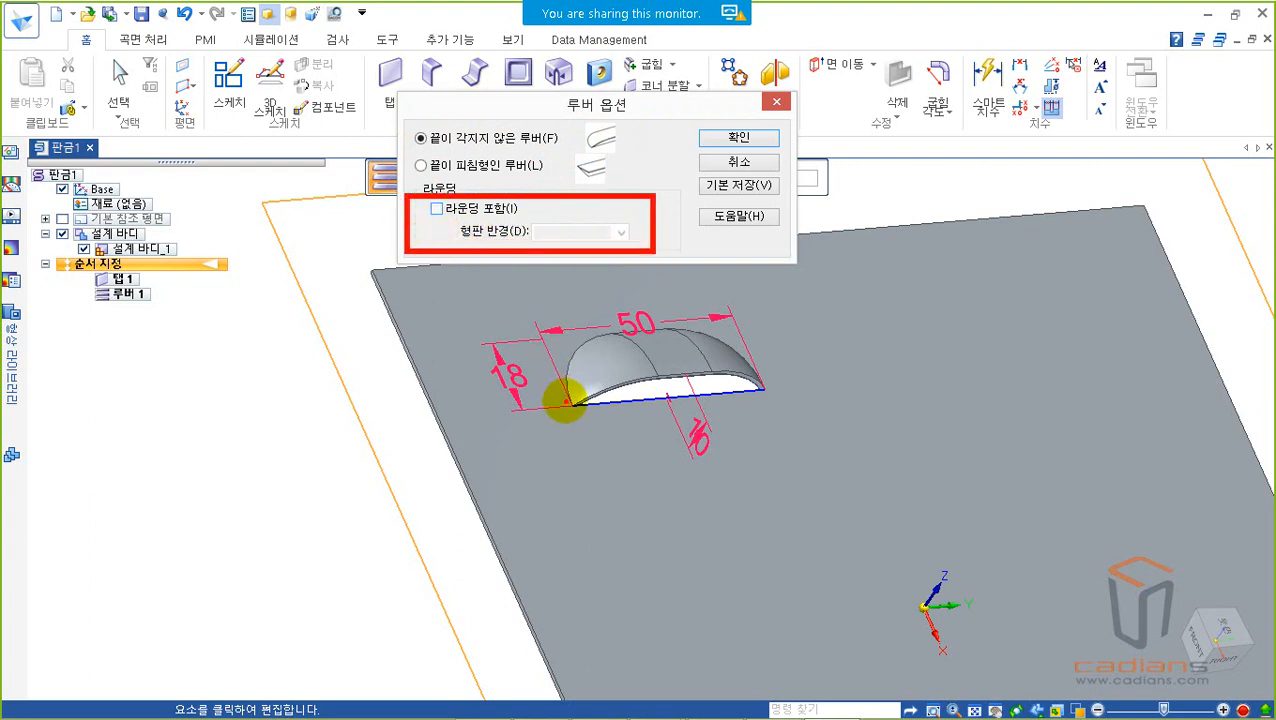
mouse_move(572, 402)
mouse_down()
mouse_move(584, 333)
mouse_move(632, 322)
mouse_move(709, 333)
mouse_move(752, 362)
mouse_up()
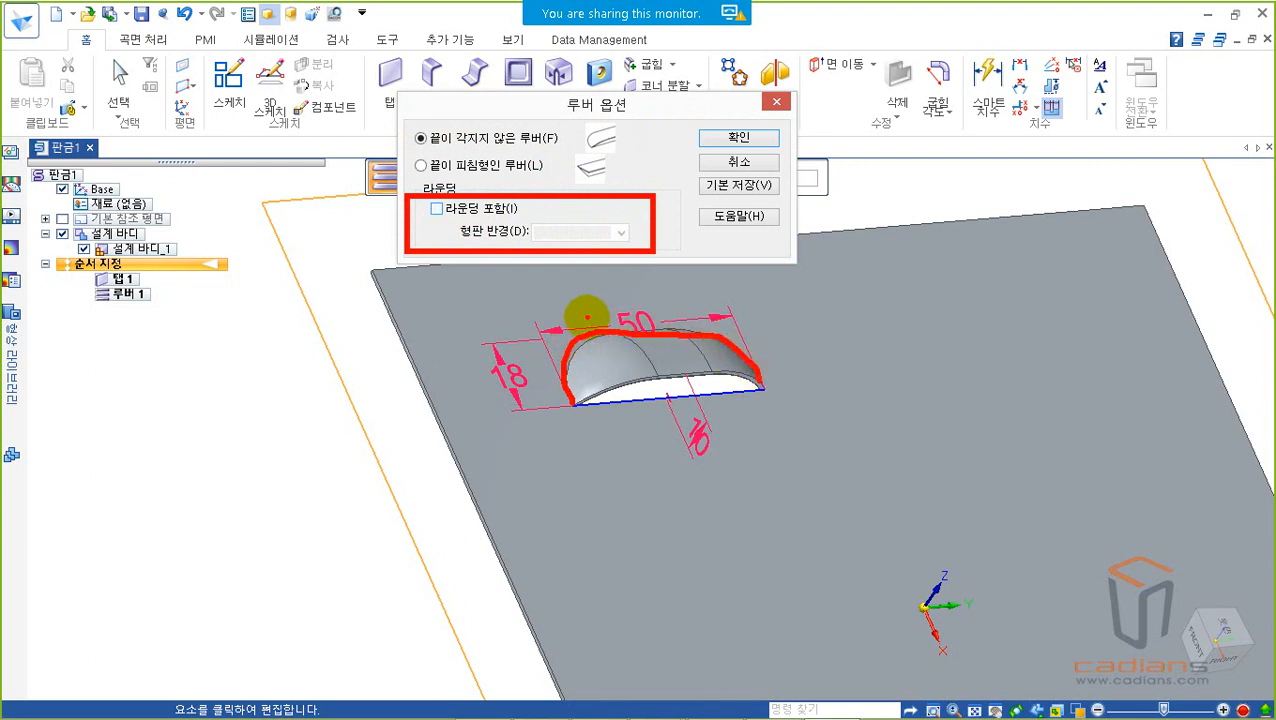
key(Escape)
double_click(590, 236)
text(1)
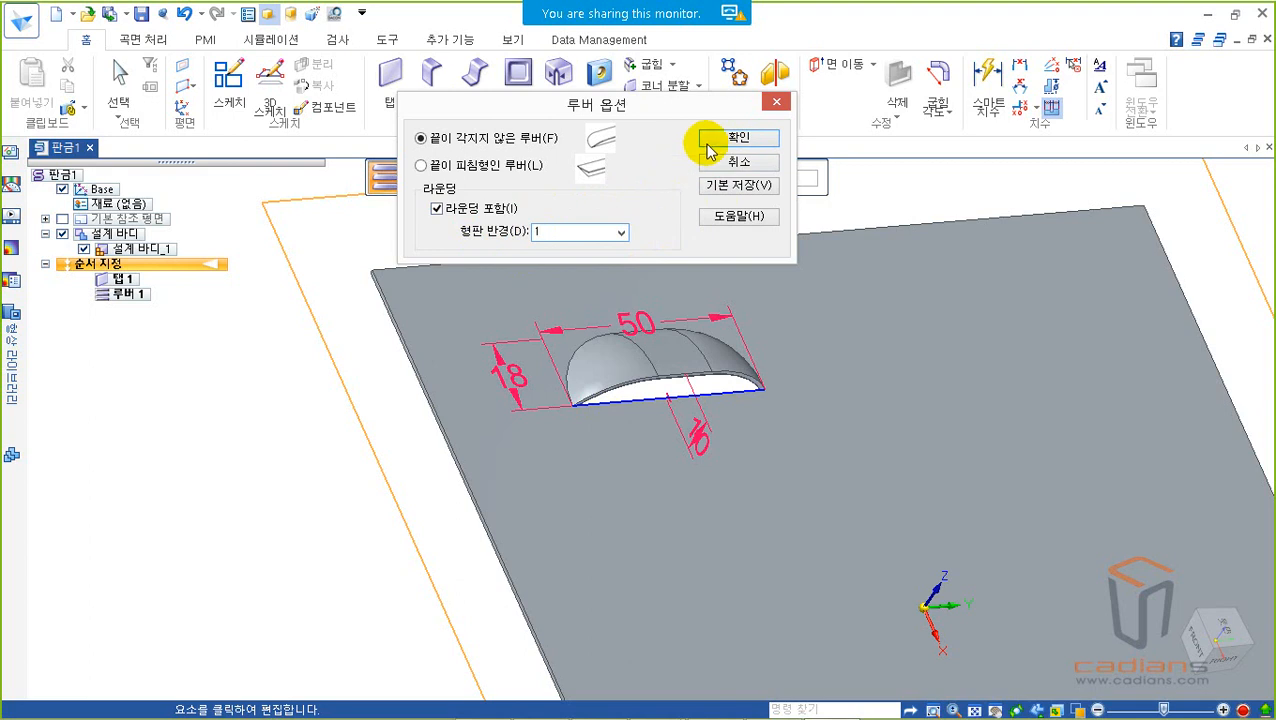
click(741, 137)
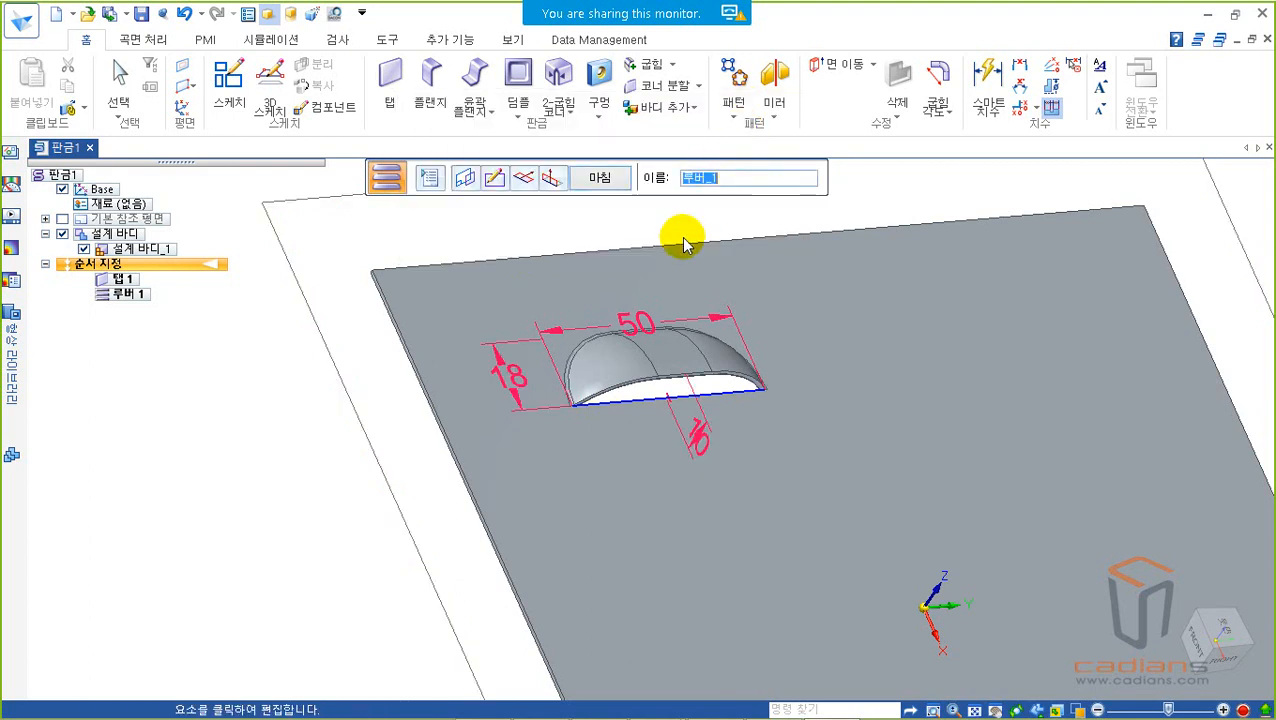
Step: Examine the louver's rounded base edge, its sketch line and its length and depth dimensions up close
scroll(600, 353, up, 3)
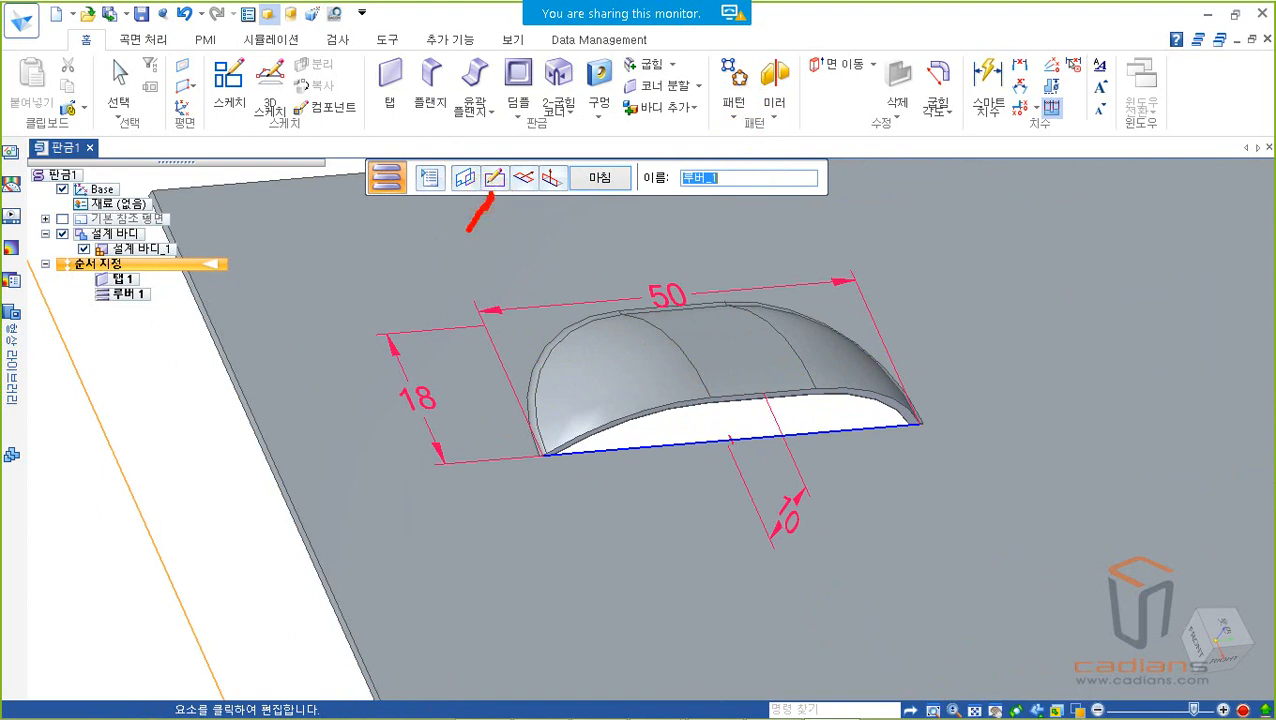
drag(490, 193, 474, 290)
mouse_move(646, 469)
mouse_down()
mouse_move(549, 452)
mouse_move(684, 407)
mouse_move(917, 390)
mouse_move(917, 441)
mouse_move(648, 473)
mouse_up()
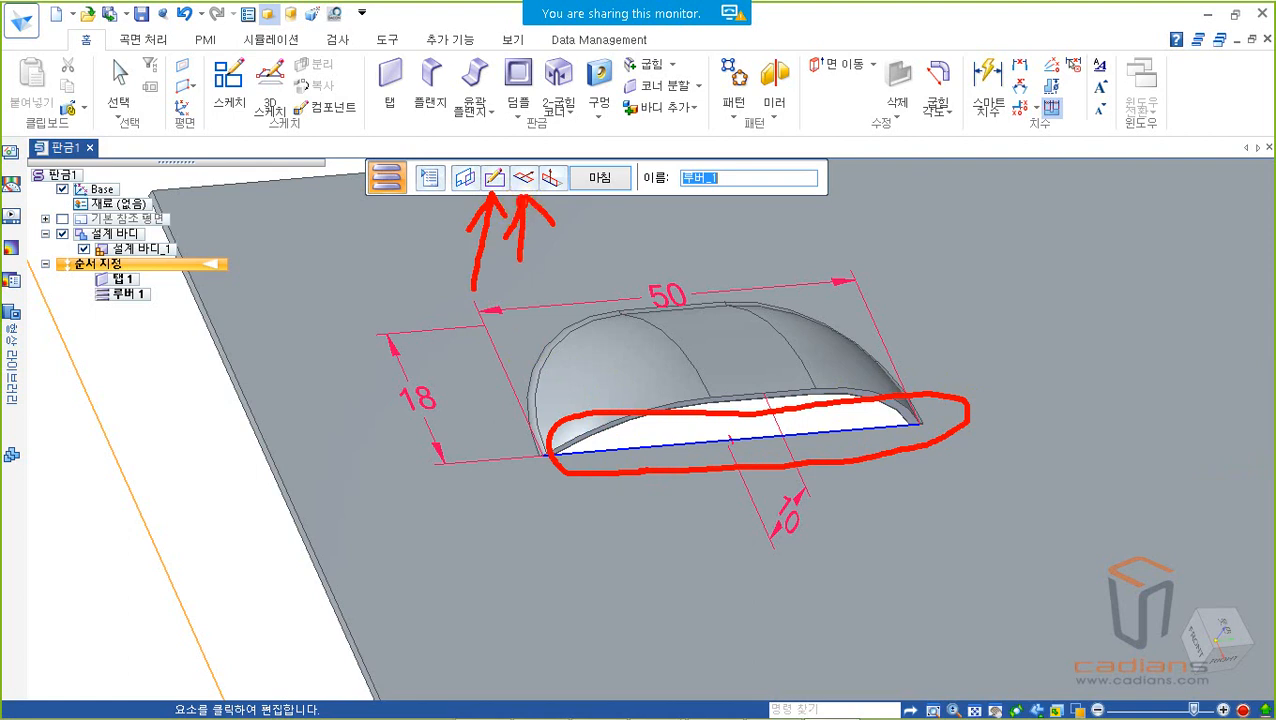
mouse_move(704, 319)
mouse_down()
mouse_move(622, 292)
mouse_move(665, 236)
mouse_move(718, 310)
mouse_up()
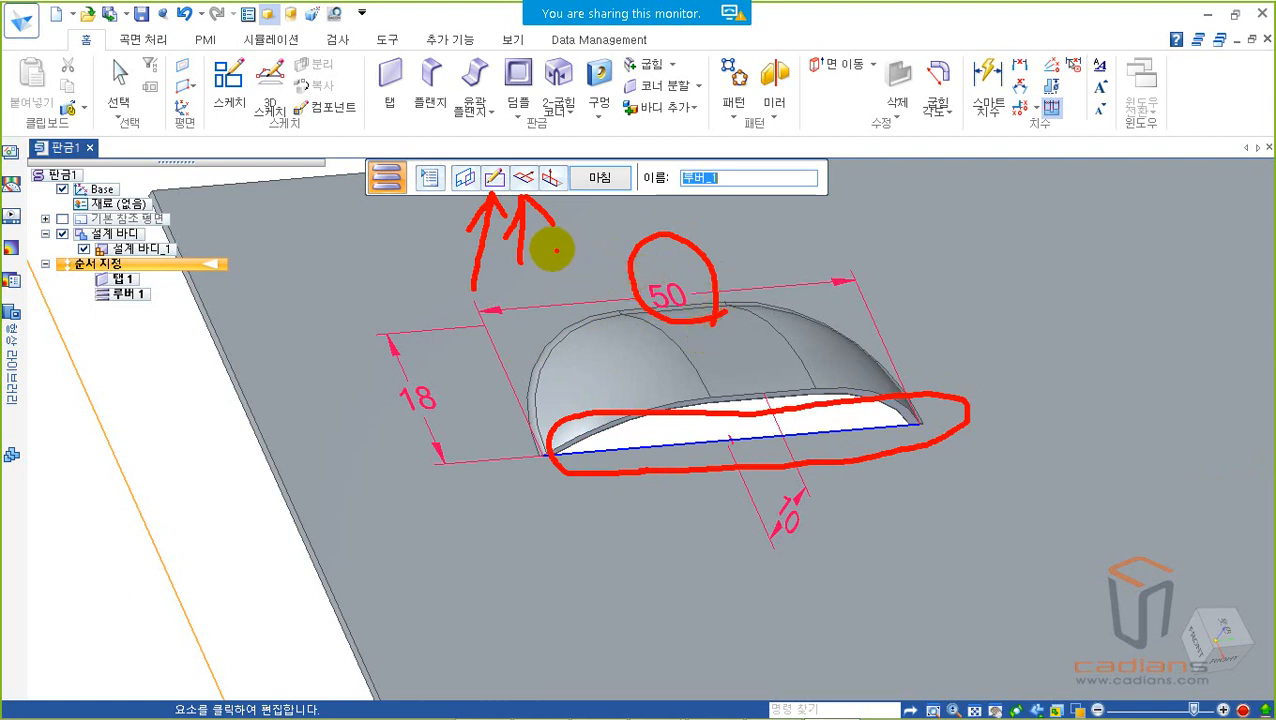
mouse_move(563, 195)
mouse_down()
mouse_move(550, 172)
mouse_move(584, 188)
mouse_up()
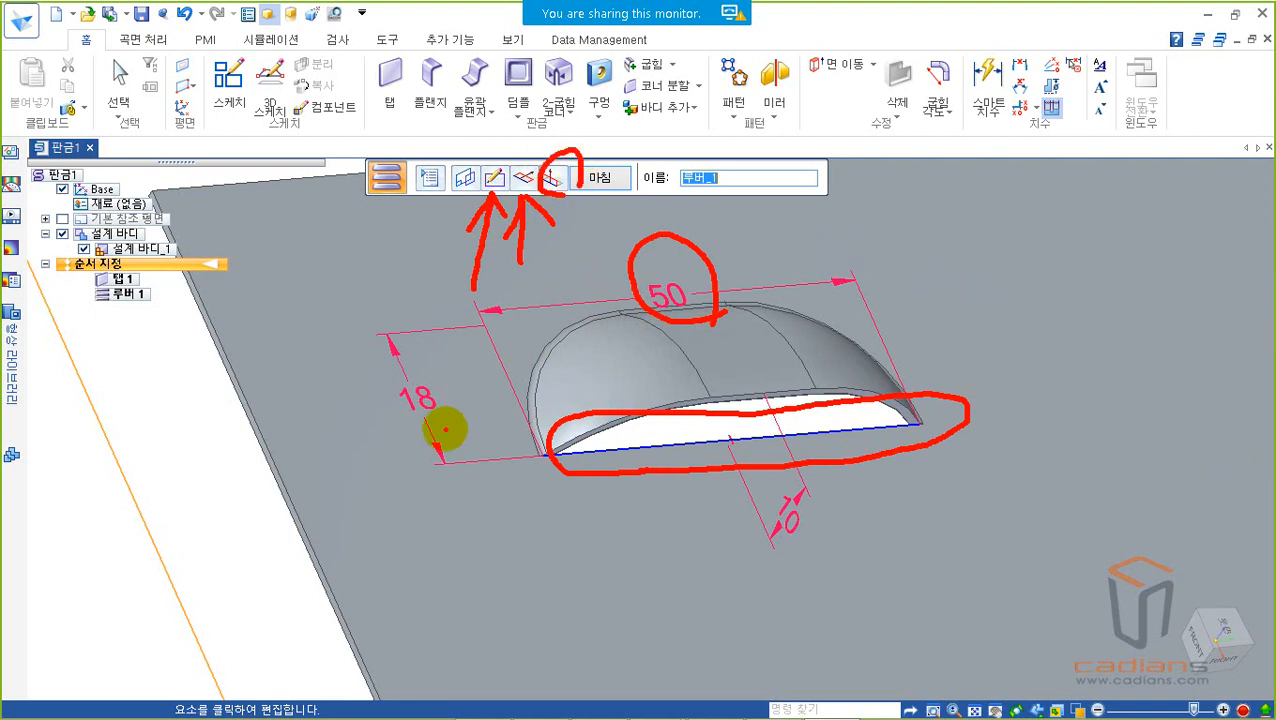
drag(509, 284, 494, 328)
drag(572, 268, 540, 305)
mouse_move(450, 425)
mouse_down()
mouse_move(415, 428)
mouse_move(440, 375)
mouse_move(443, 427)
mouse_up()
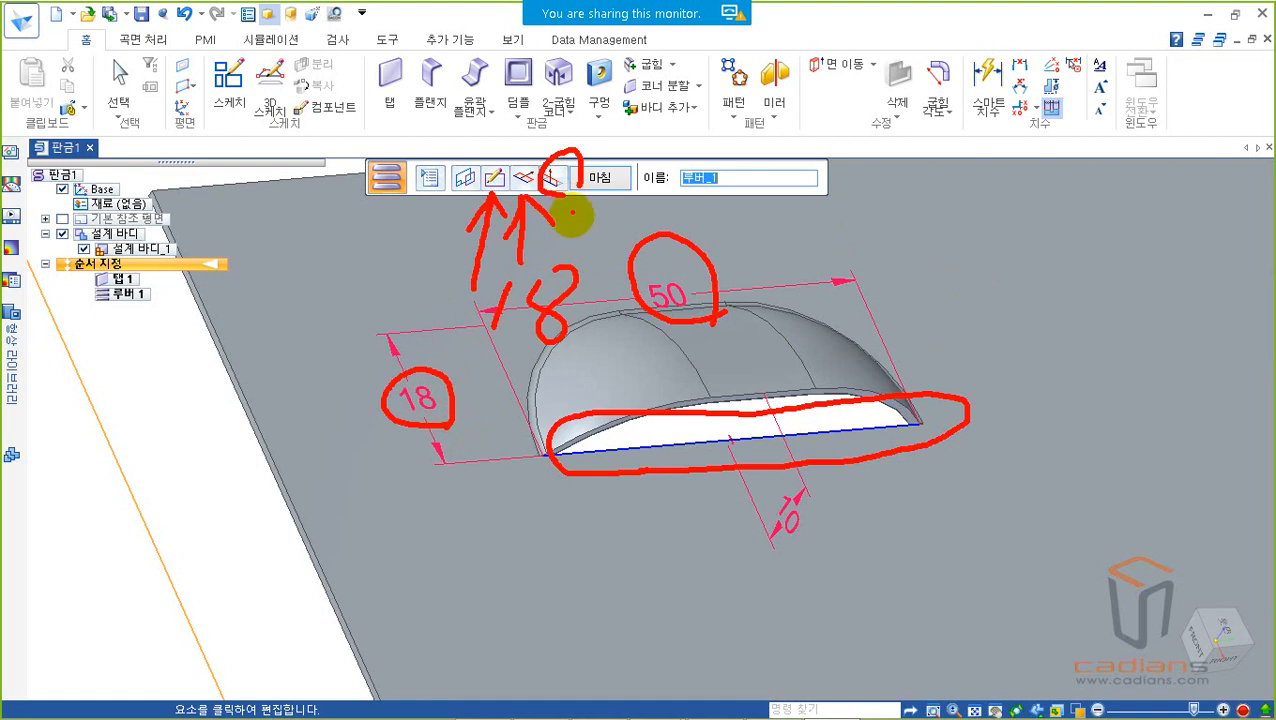
key(Escape)
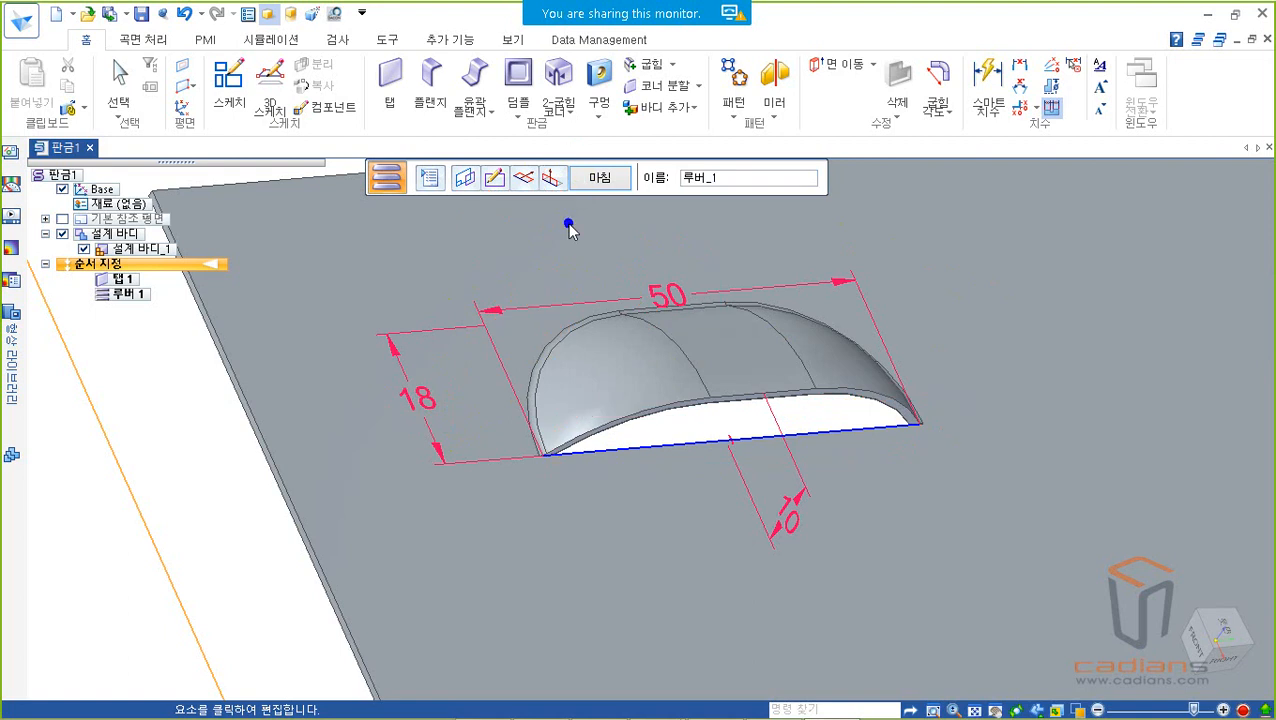
Step: Finish the louver feature and leave the Louver command
click(592, 177)
scroll(700, 290, down, 2)
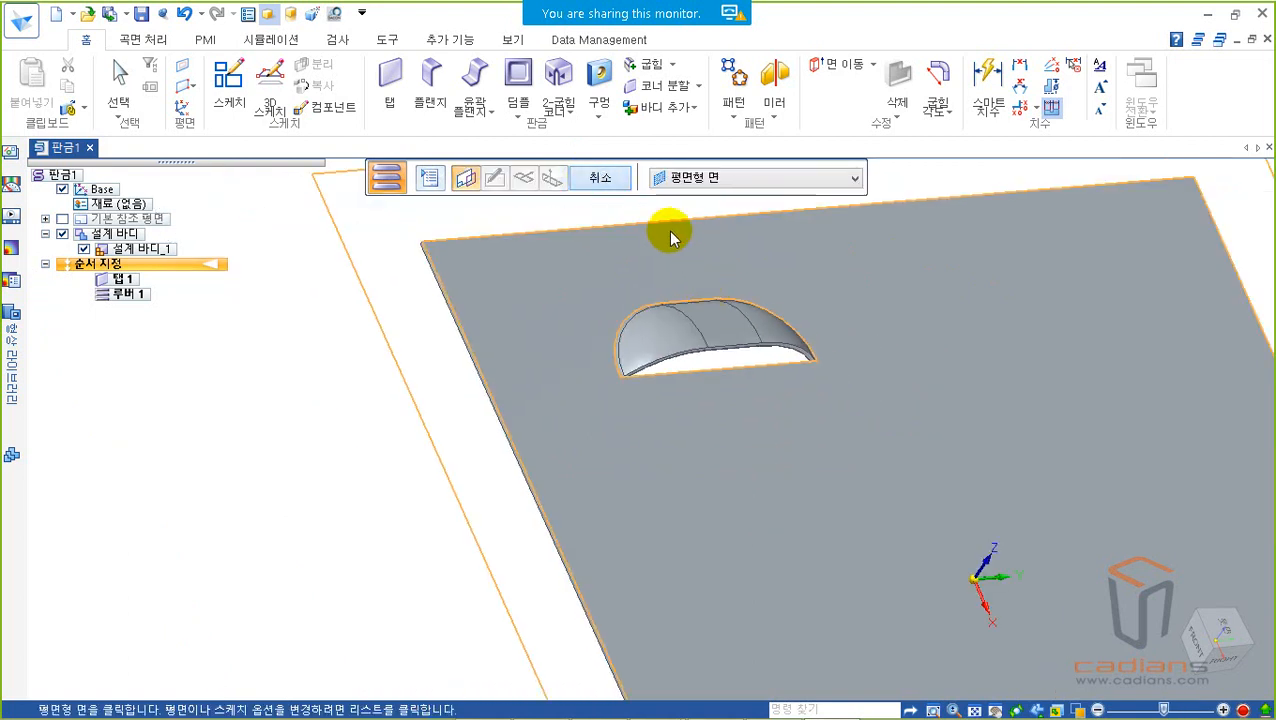
key(Escape)
Step: Inspect the finished louver on the plate from several angles and locate the Pattern command for repeating it
scroll(855, 311, down, 2)
shift+middle_drag(852, 311, 688, 235)
middle_drag(732, 299, 664, 218)
mouse_move(666, 330)
middle_down()
mouse_move(712, 296)
mouse_move(672, 342)
mouse_move(650, 345)
middle_up()
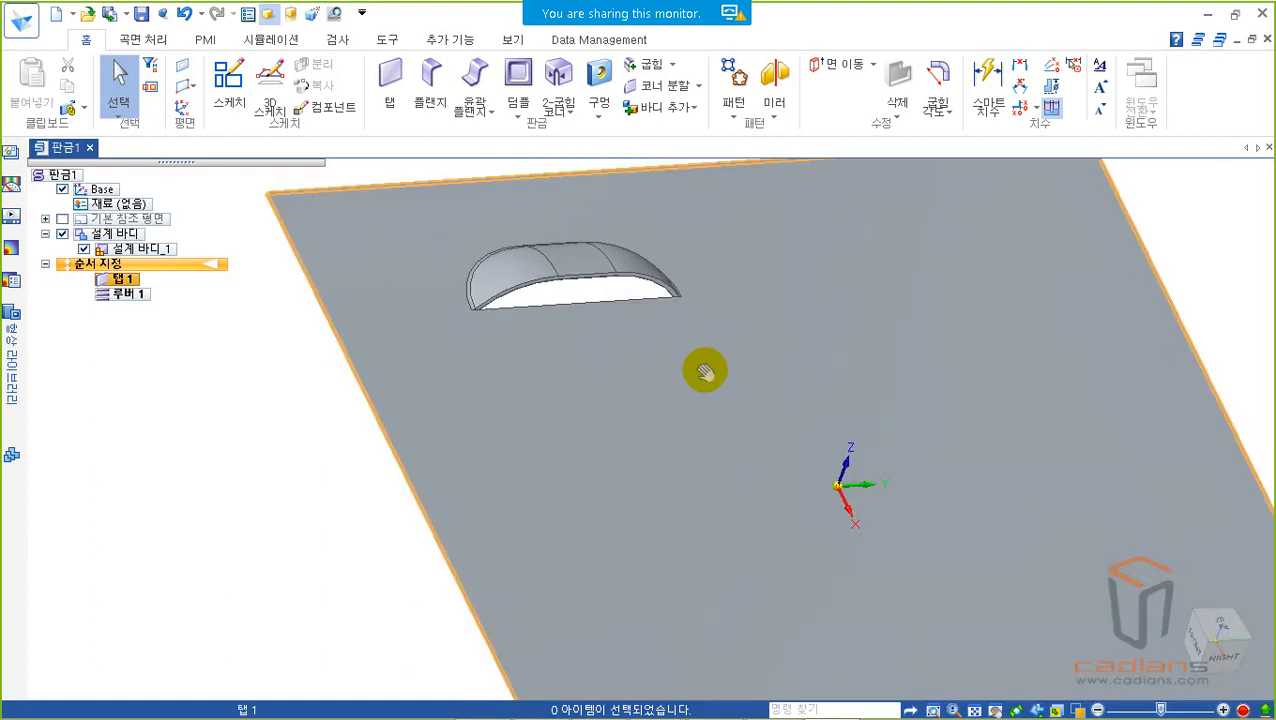
shift+middle_drag(722, 370, 697, 393)
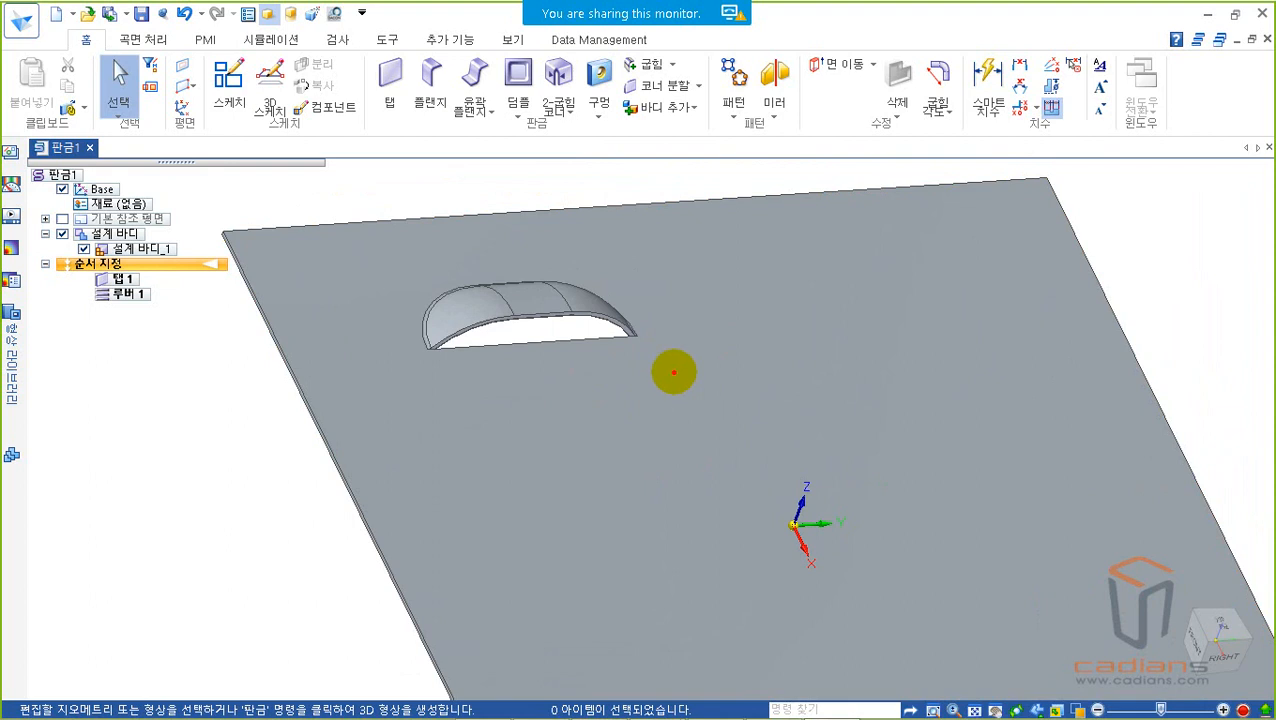
drag(400, 243, 654, 392)
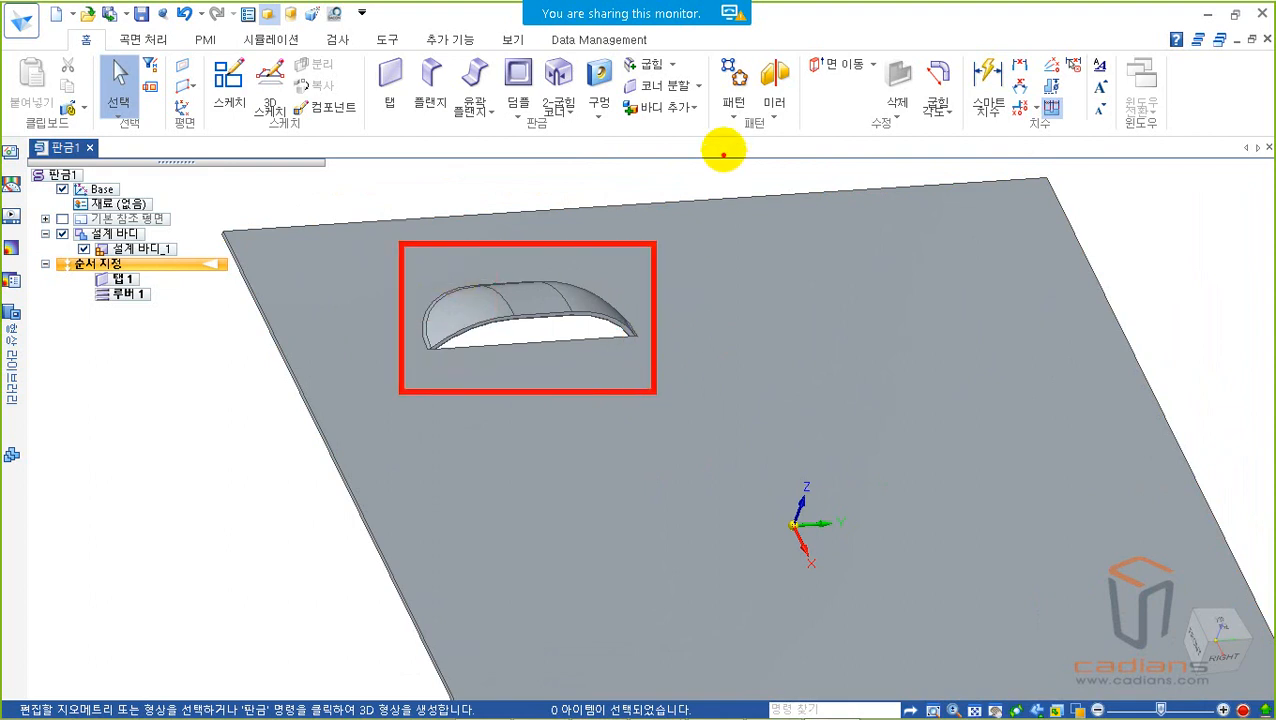
drag(707, 40, 760, 97)
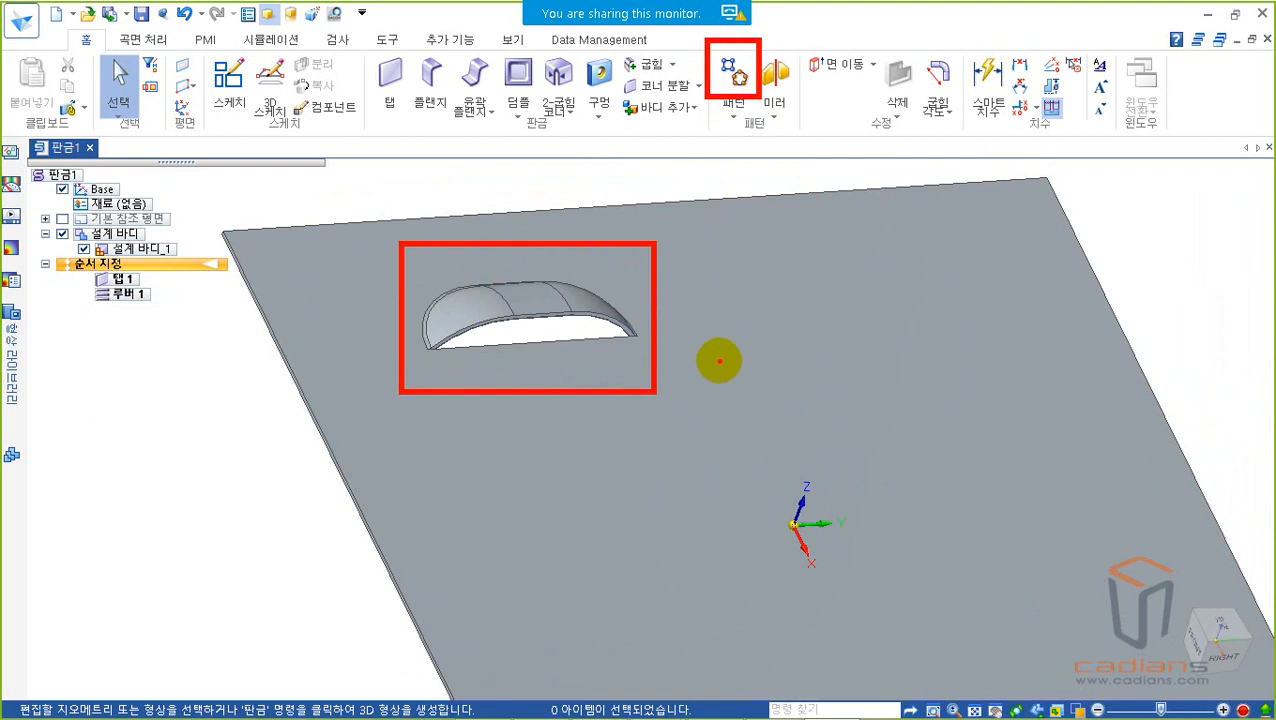
key(Escape)
Step: Start a drawn cutout on the plate's large face, sketch a center rectangle on the side opposite the louver and close the sketch
scroll(745, 364, down, 6)
mouse_move(796, 353)
middle_down()
mouse_move(787, 370)
mouse_move(805, 451)
middle_up()
click(518, 110)
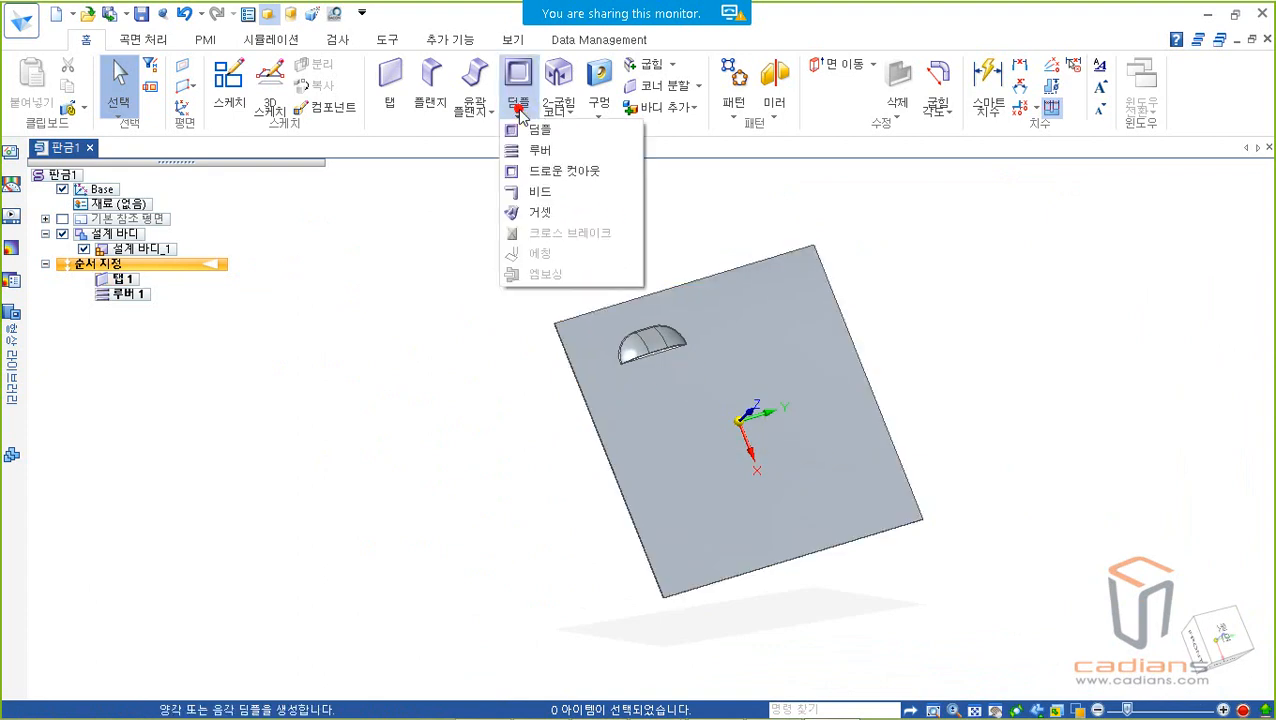
click(562, 172)
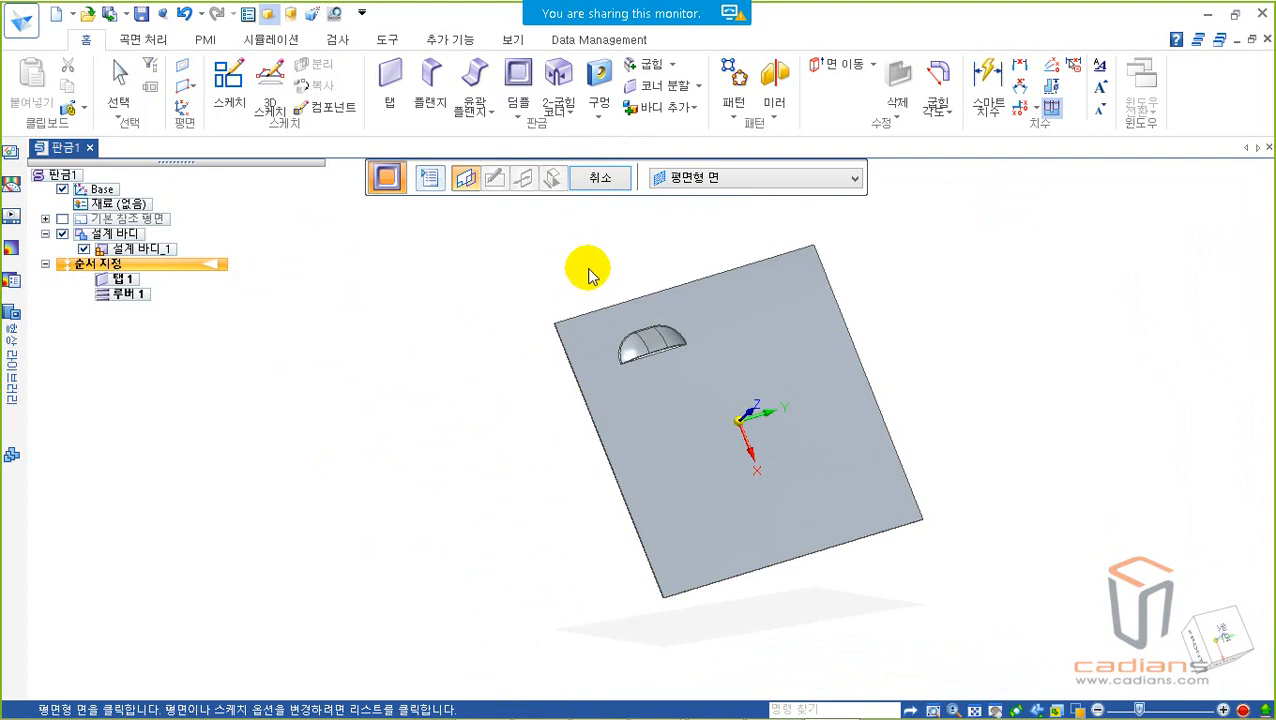
click(824, 441)
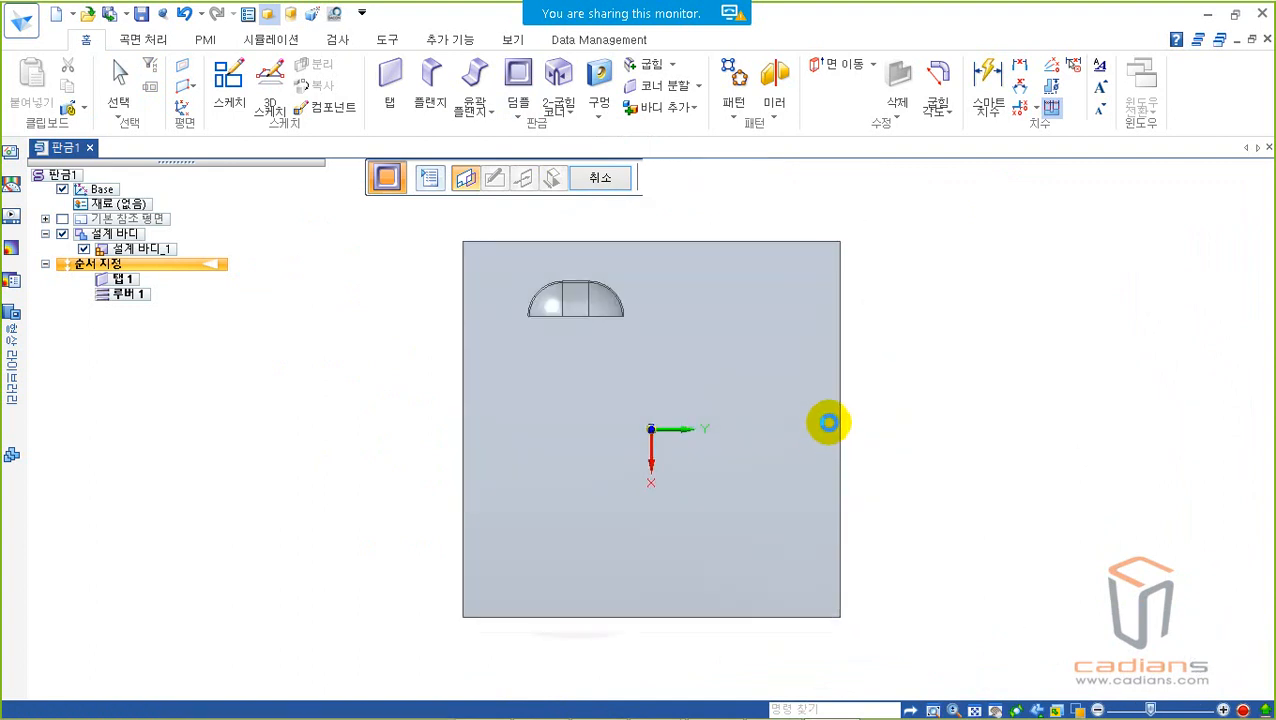
click(226, 90)
click(596, 517)
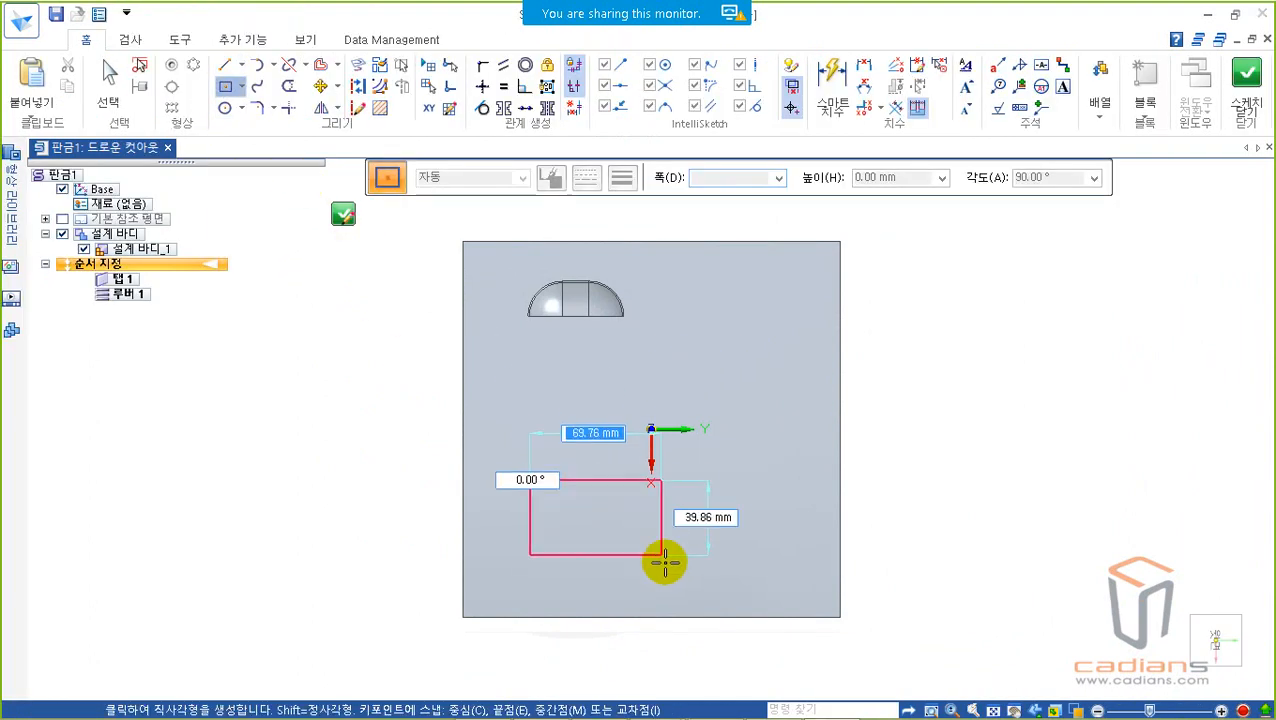
click(667, 562)
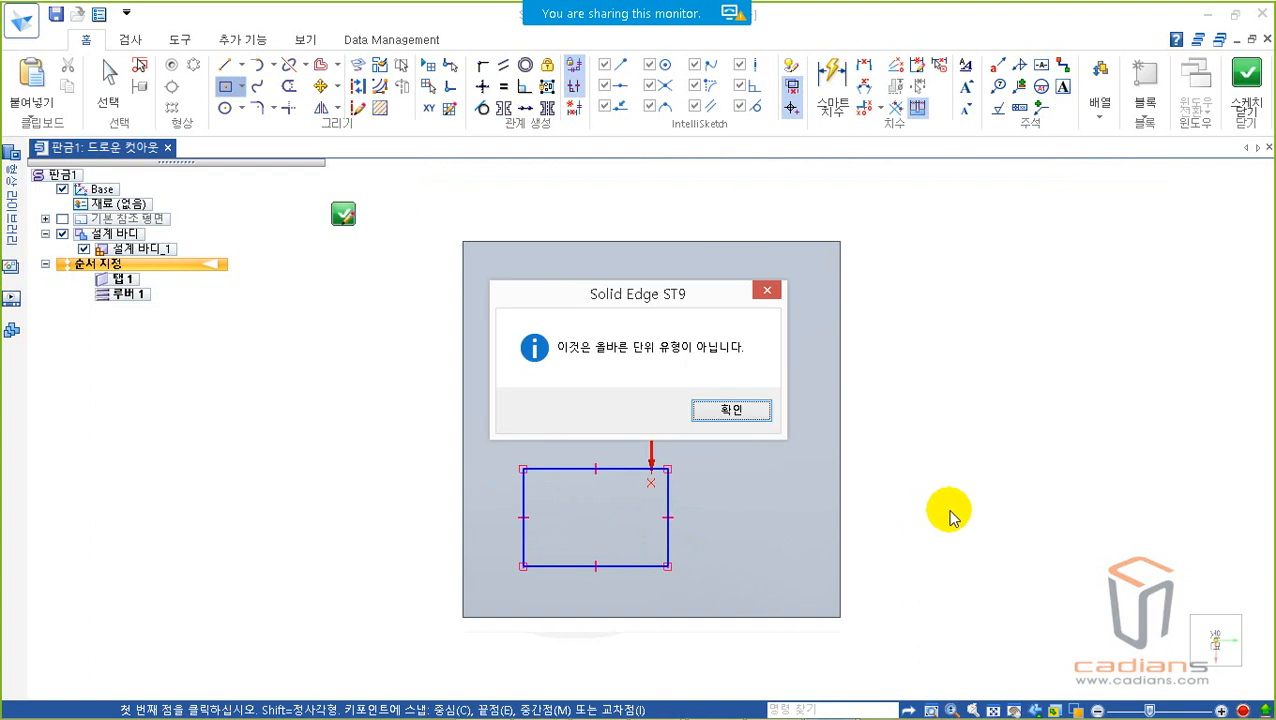
key(Return)
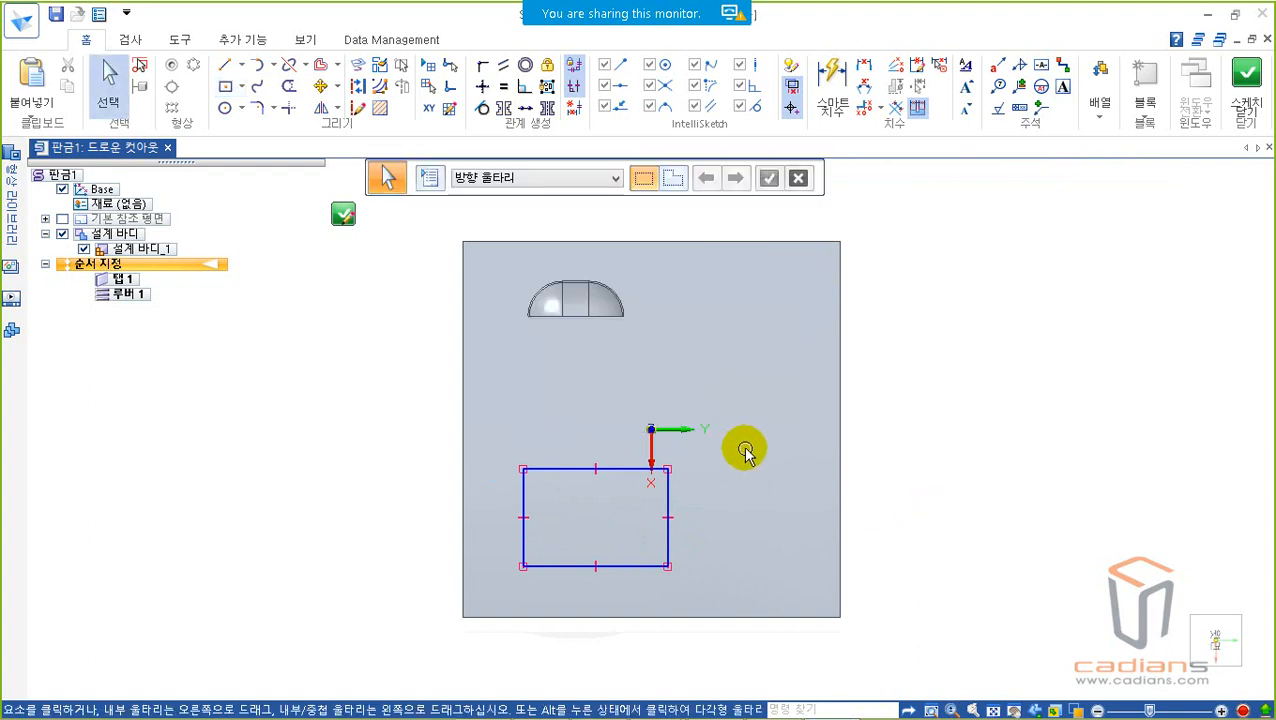
click(1247, 92)
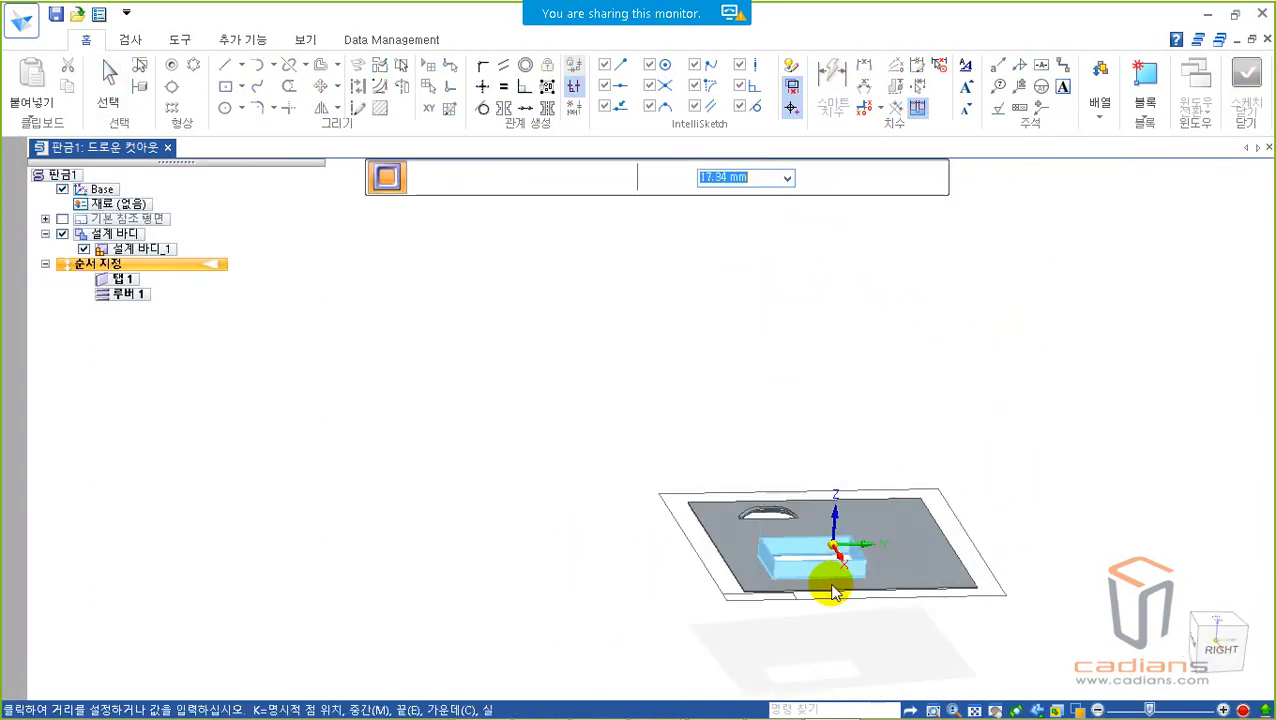
Step: Examine the drawn cutout preview's walls and open bottom from several angles, on both sides of the plate
scroll(829, 645, up, 5)
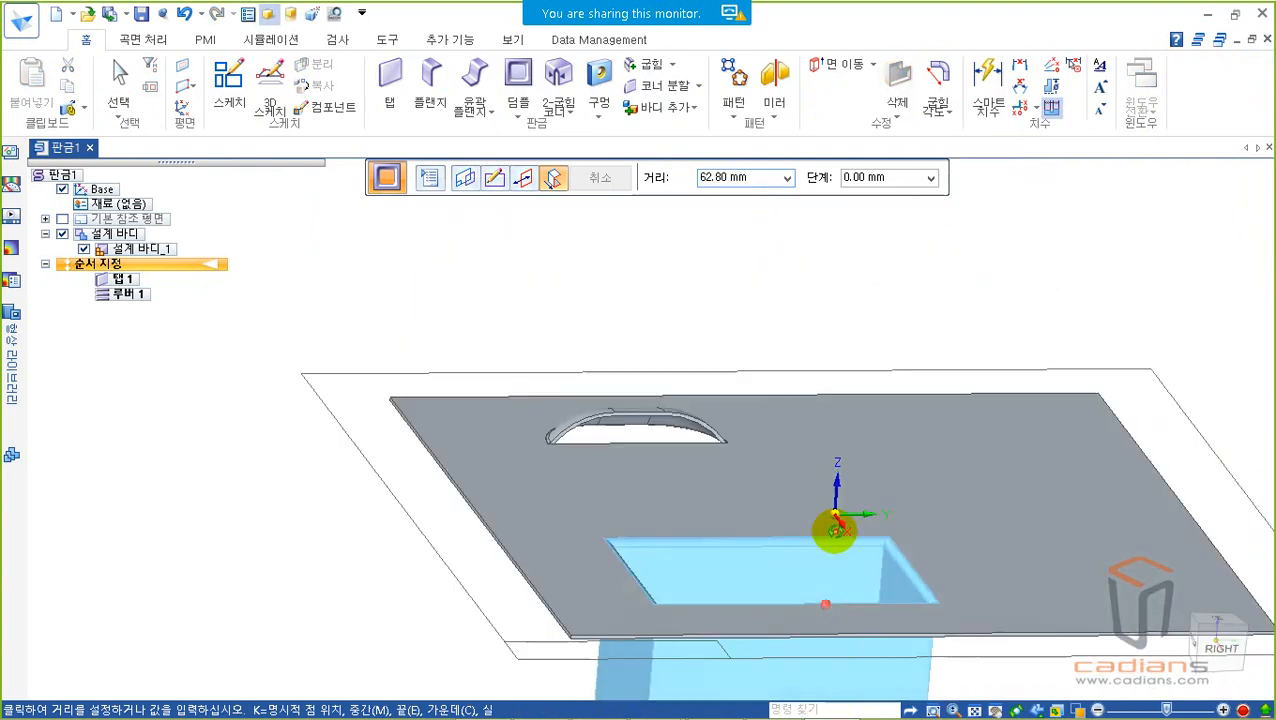
middle_drag(835, 531, 882, 520)
scroll(862, 585, down, 3)
middle_drag(858, 585, 890, 450)
scroll(868, 518, up, 1)
scroll(832, 540, up, 1)
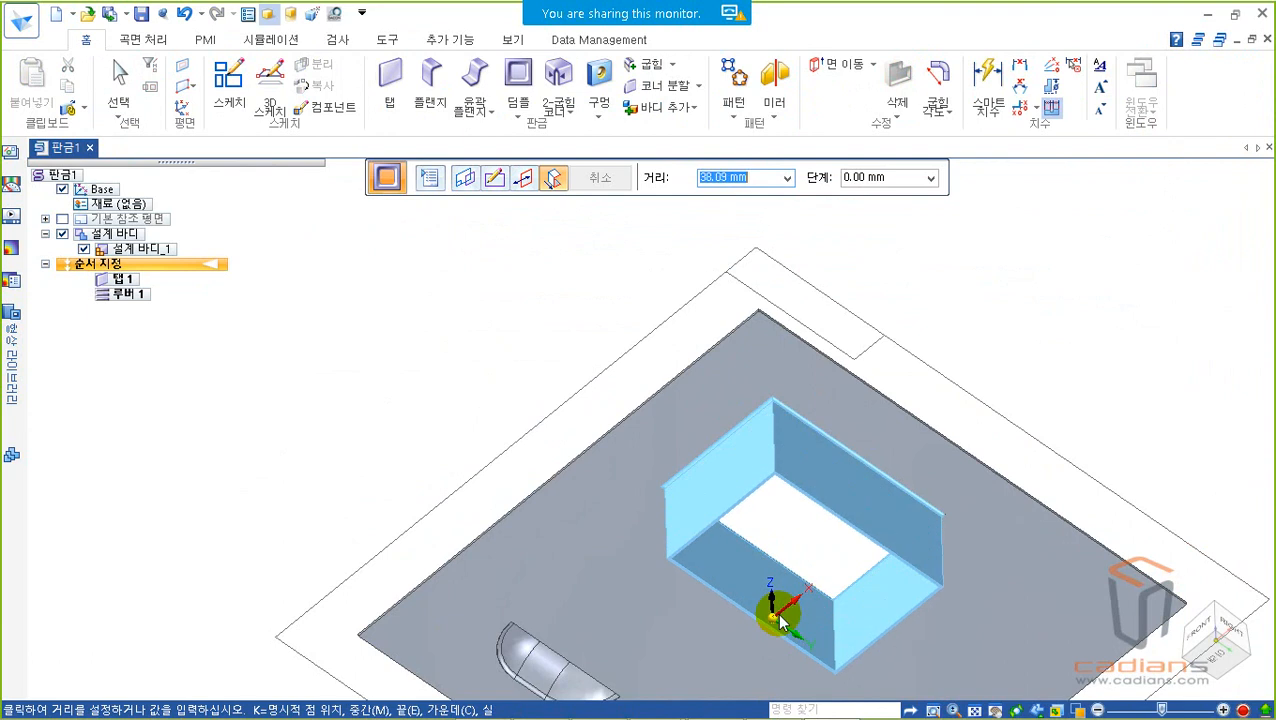
drag(677, 449, 930, 675)
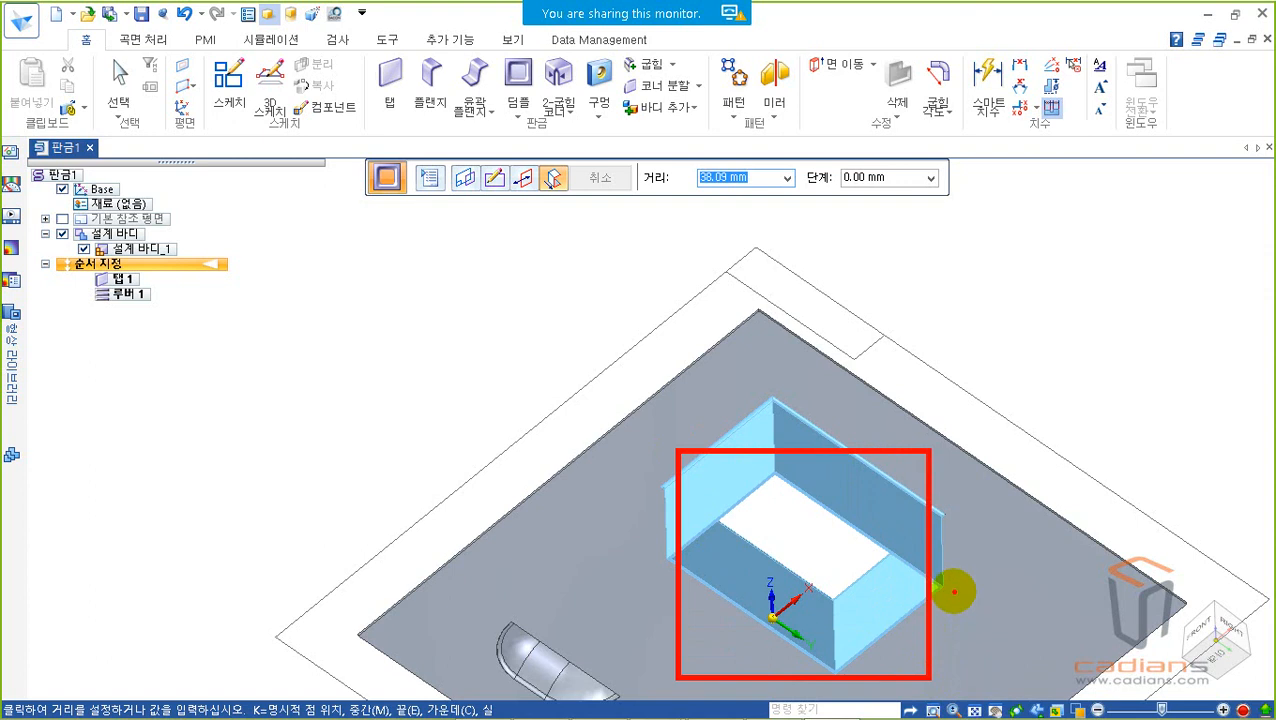
key(Escape)
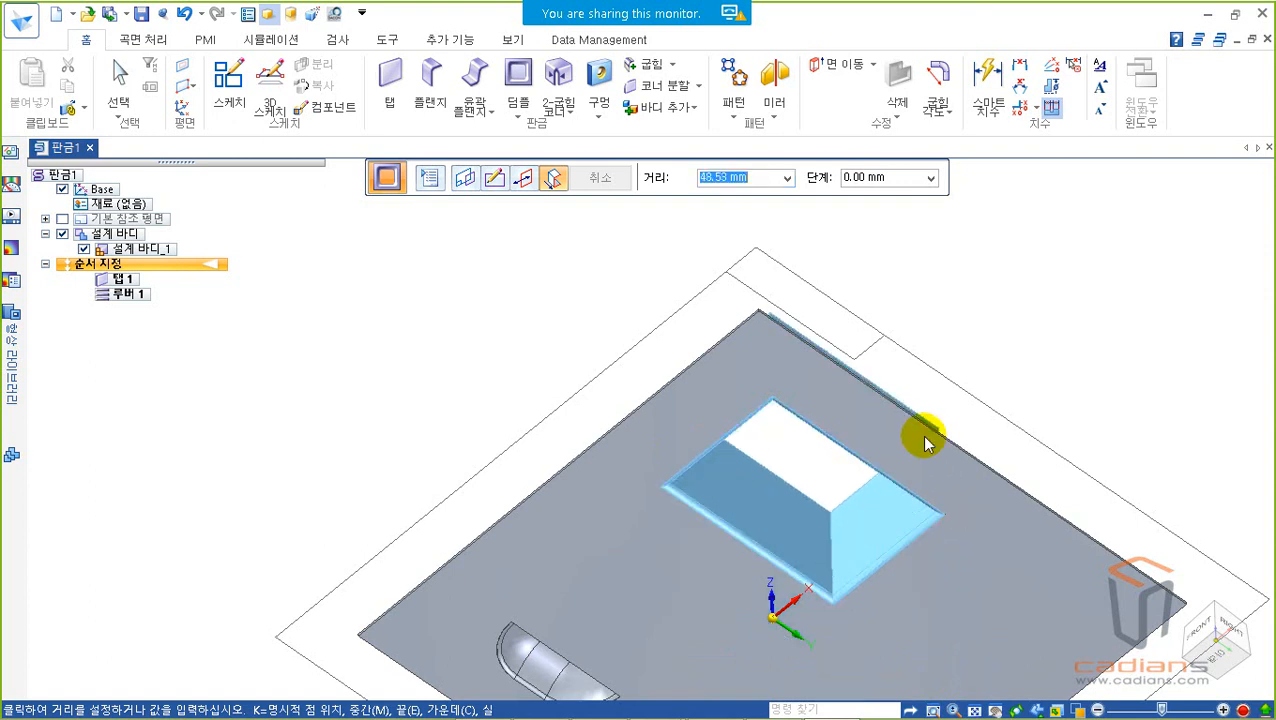
middle_drag(895, 445, 829, 506)
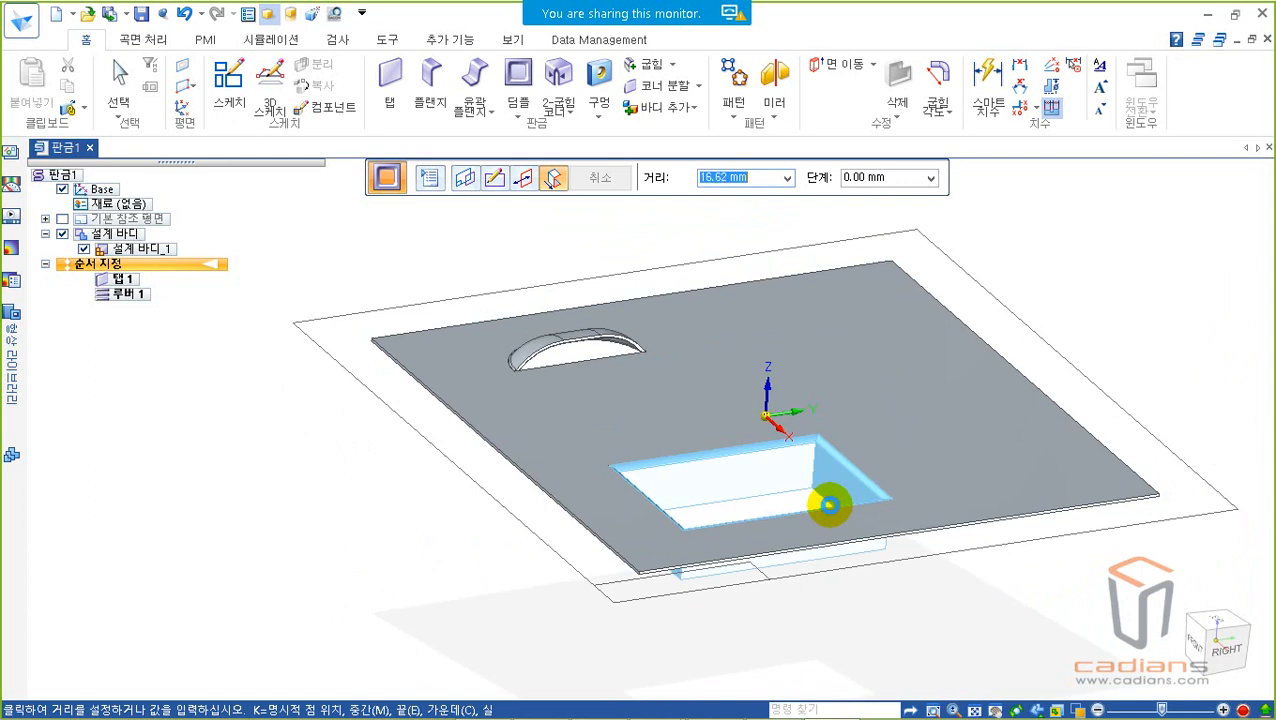
Step: Set the drawn cutout's taper angle to 15°, its die radius to 3 mm and include a 3 mm punch-side corner radius
click(435, 184)
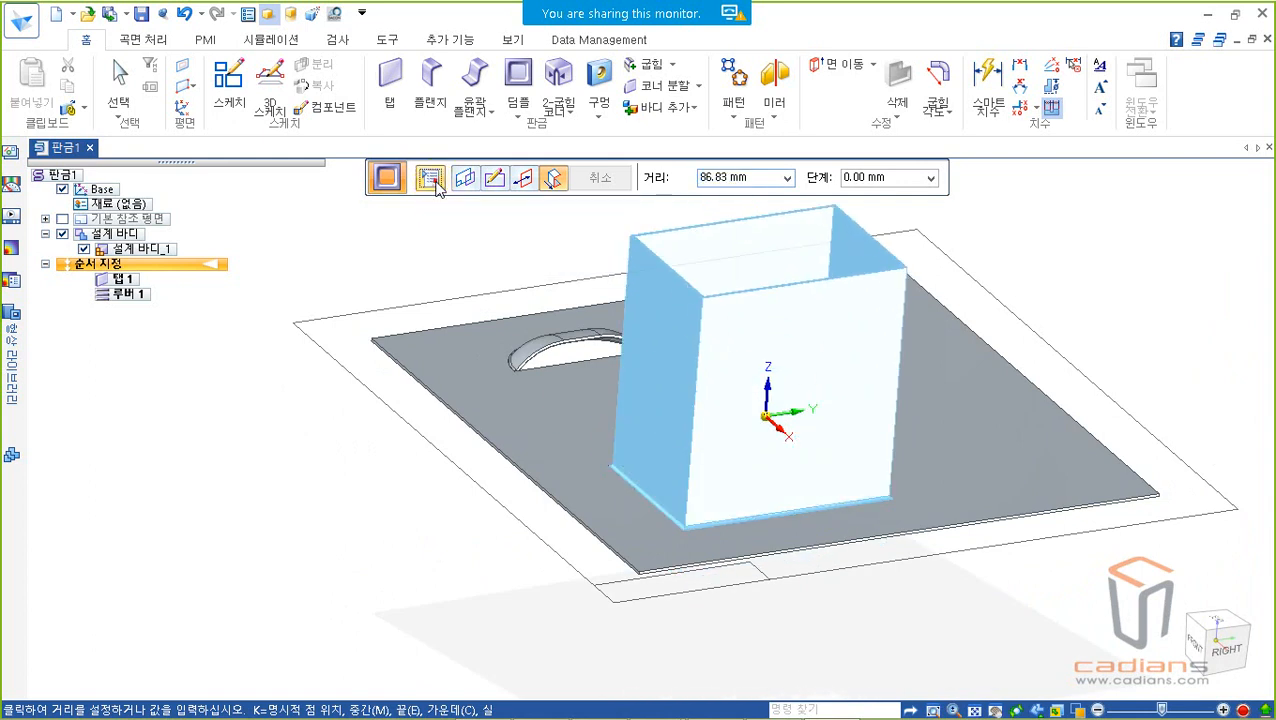
drag(601, 83, 432, 244)
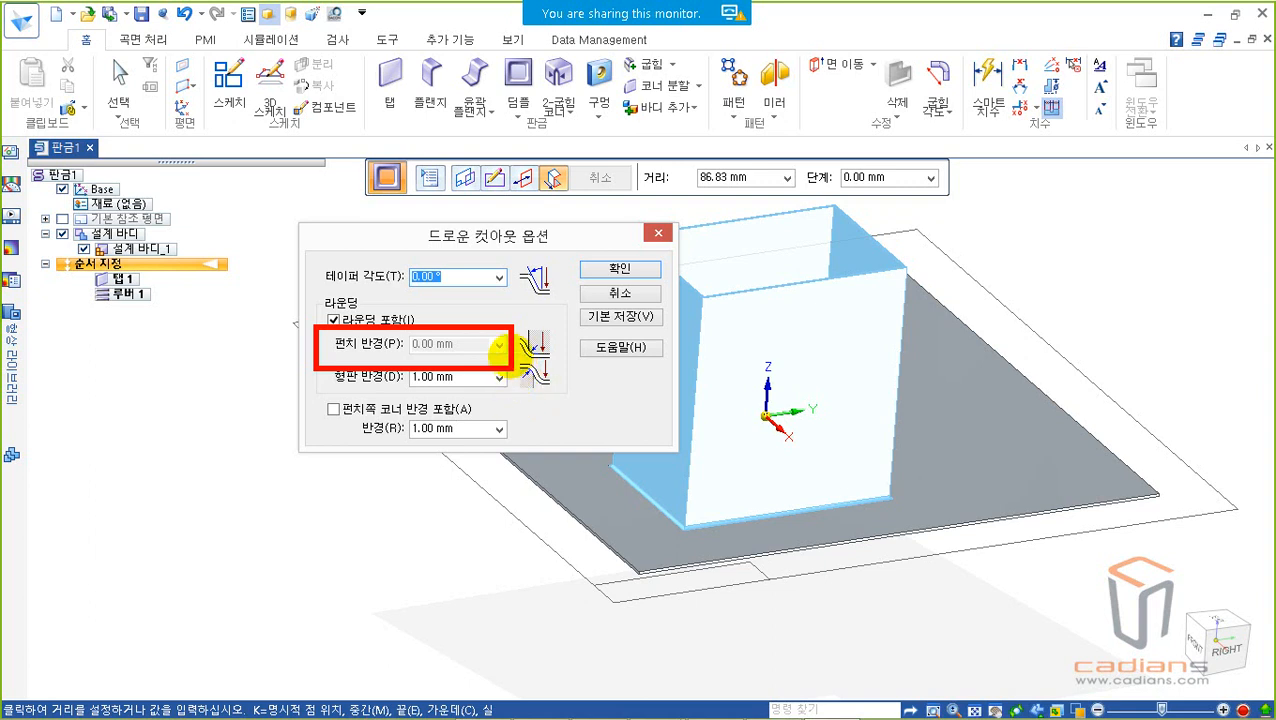
click(449, 276)
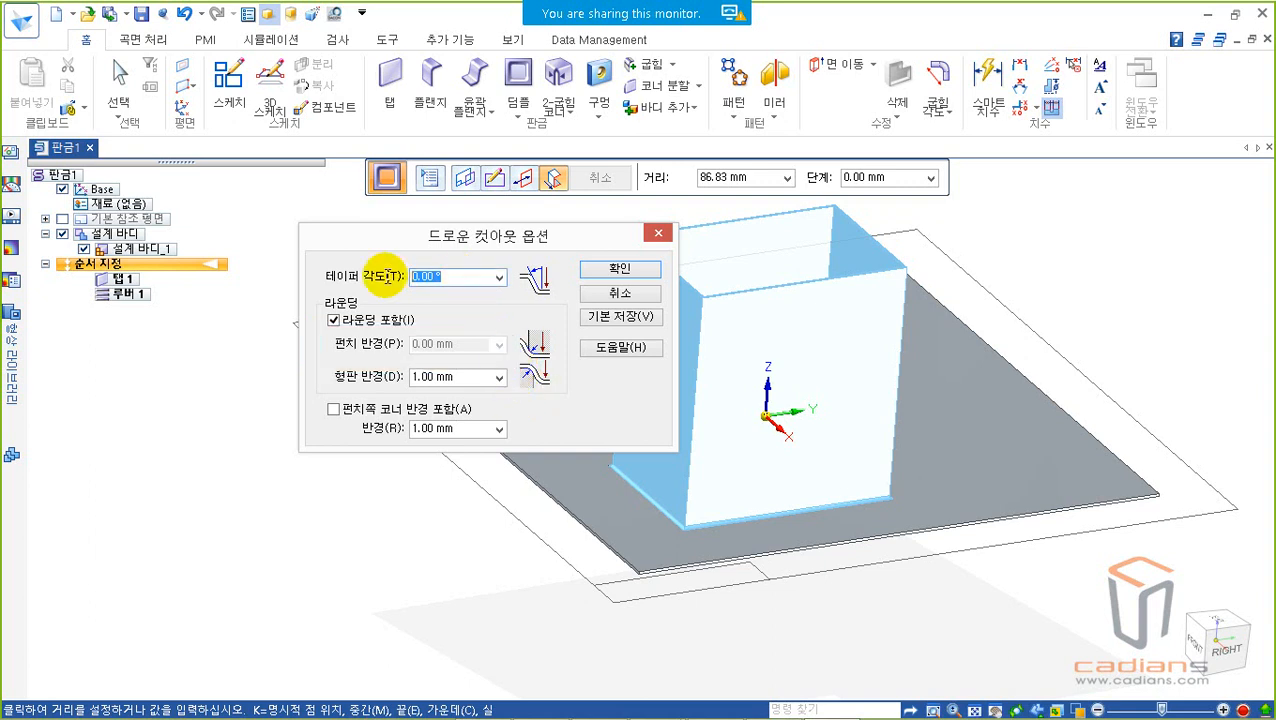
text(15)
click(440, 377)
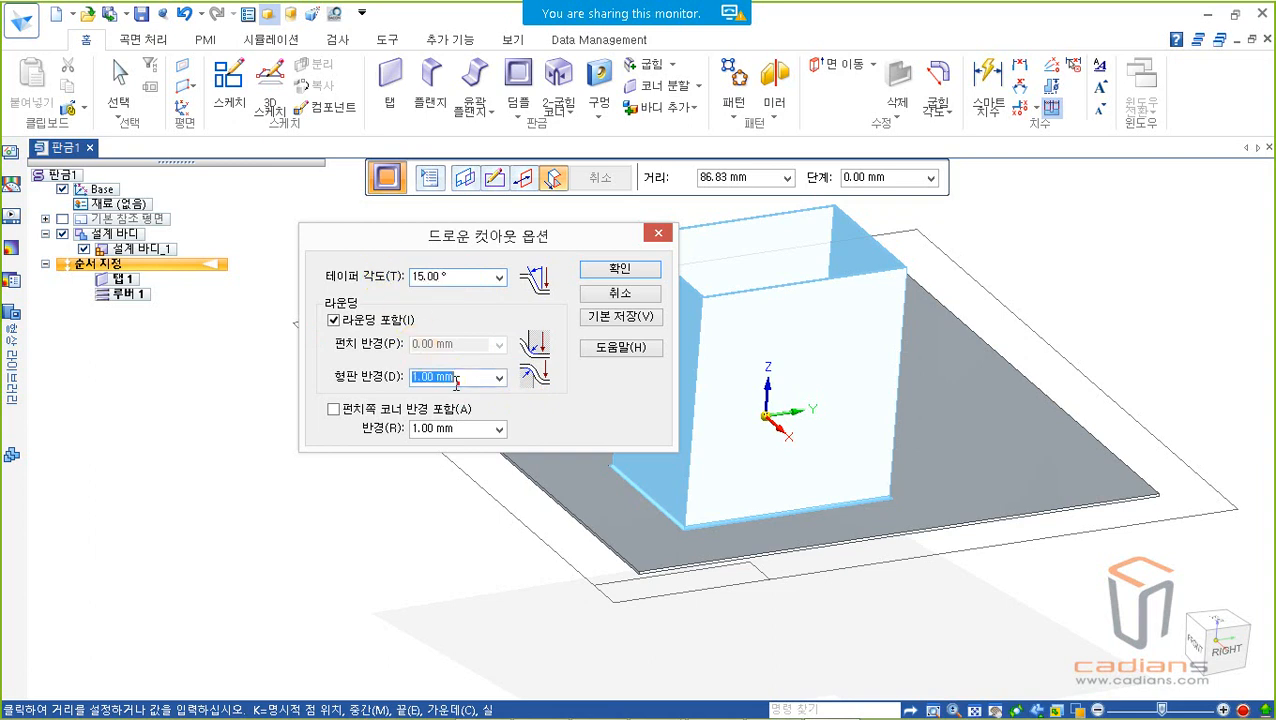
text(3)
click(334, 411)
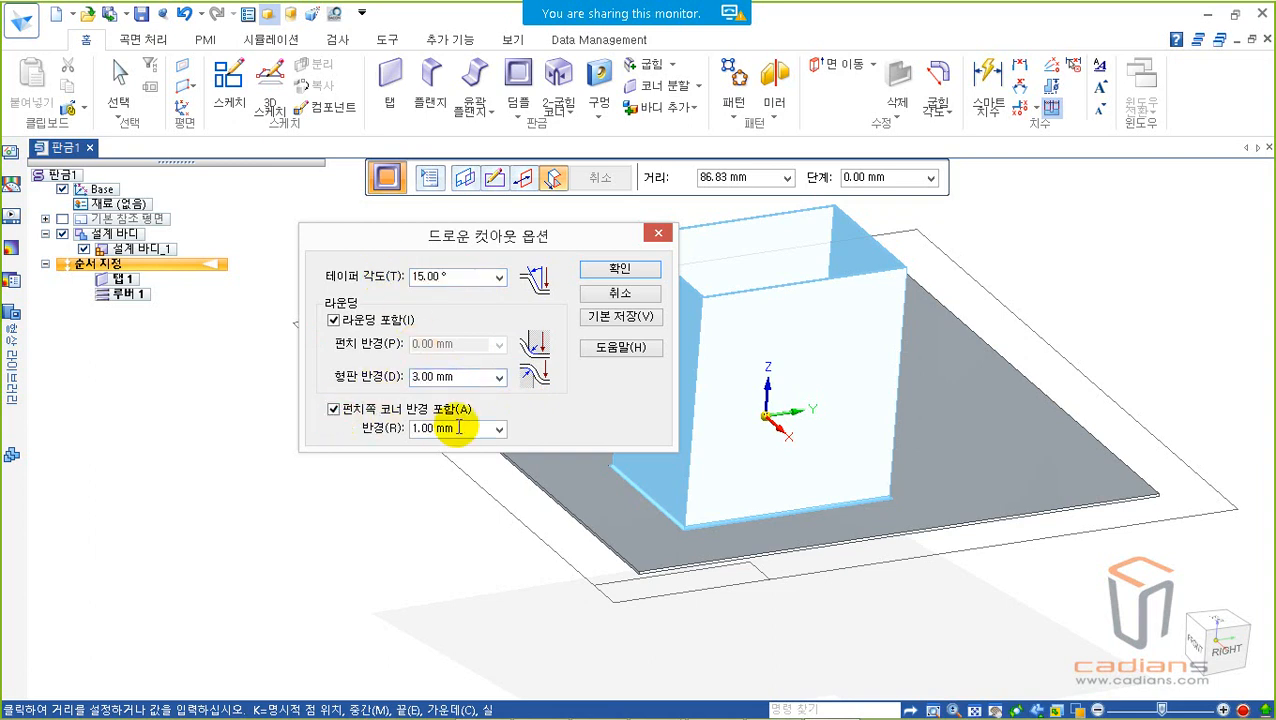
text(3)
click(620, 268)
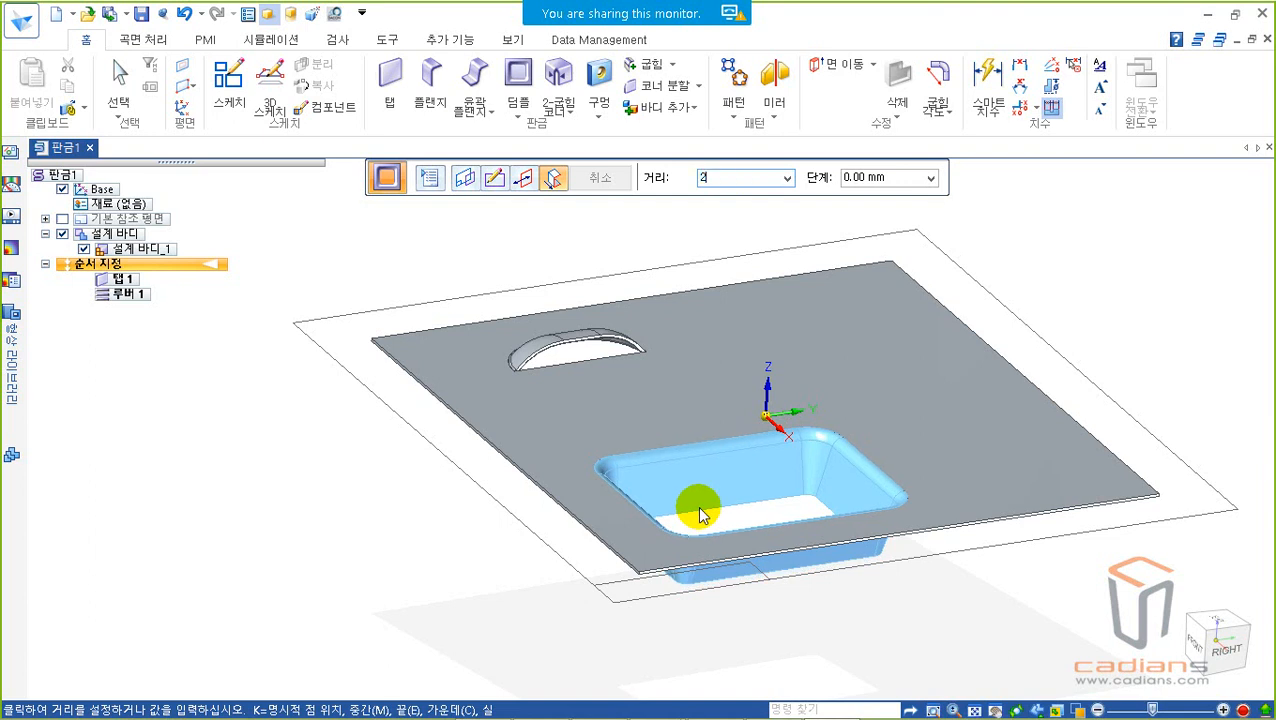
Step: Complete the rectangular drawn cutout at a depth of 25 mm below the plate and leave the command
text(5)
key(Return)
key(Escape)
middle_drag(795, 612, 877, 476)
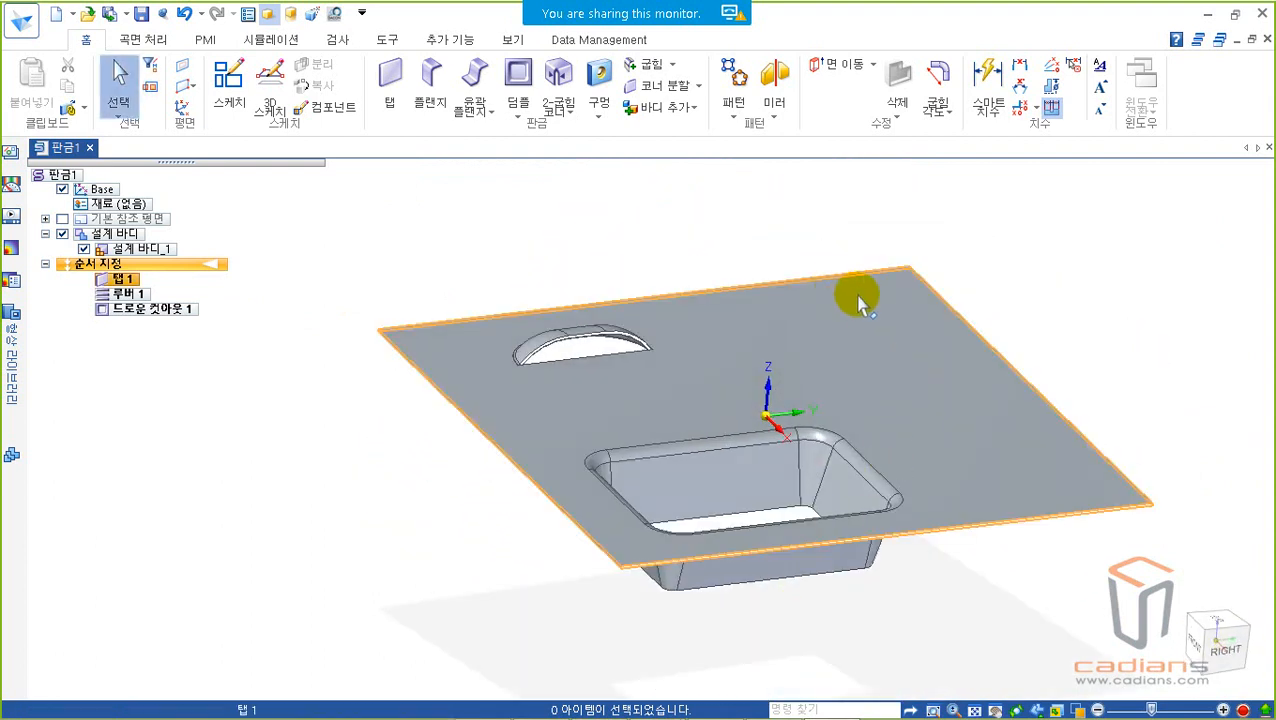
middle_drag(1054, 256, 920, 256)
Step: Delete the drawn cutout and the louver, leaving only the flat plate
click(517, 105)
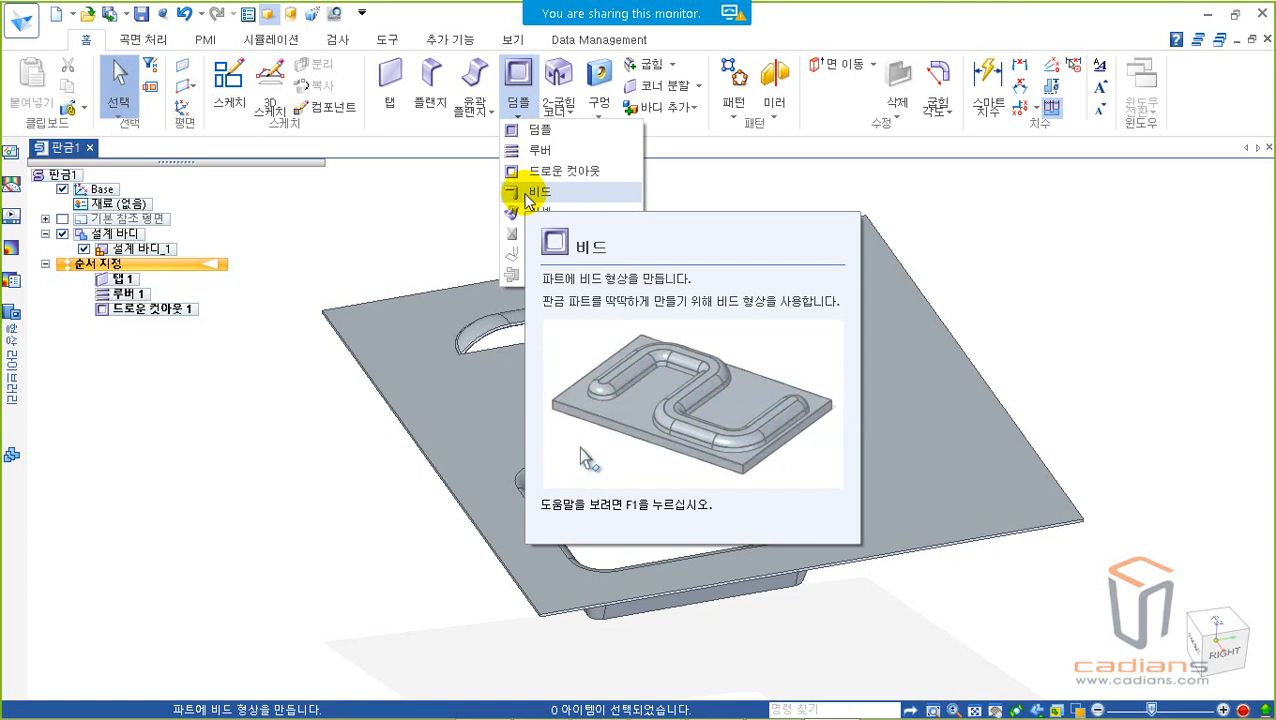
click(555, 464)
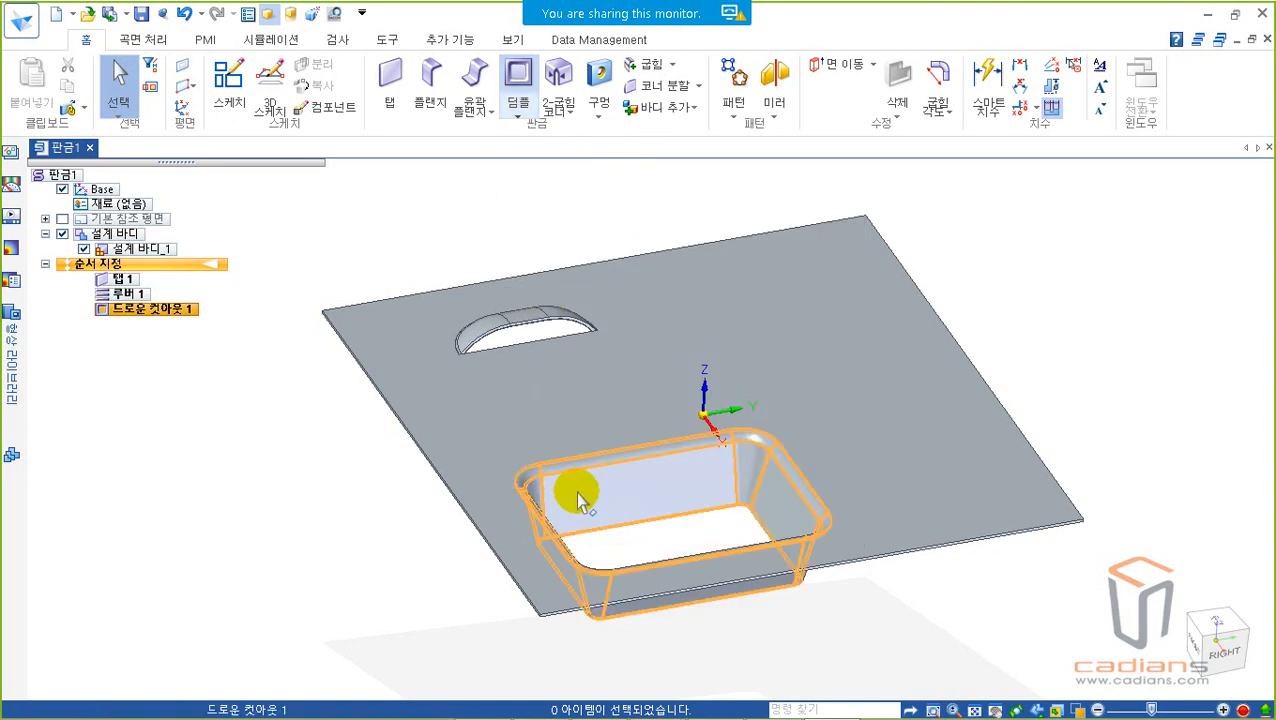
click(565, 475)
key(Delete)
click(530, 328)
key(Delete)
Step: Start a bead on the plate's large face and sketch two crossing diagonal lines, each about 170 mm long, in an X around the center
click(517, 110)
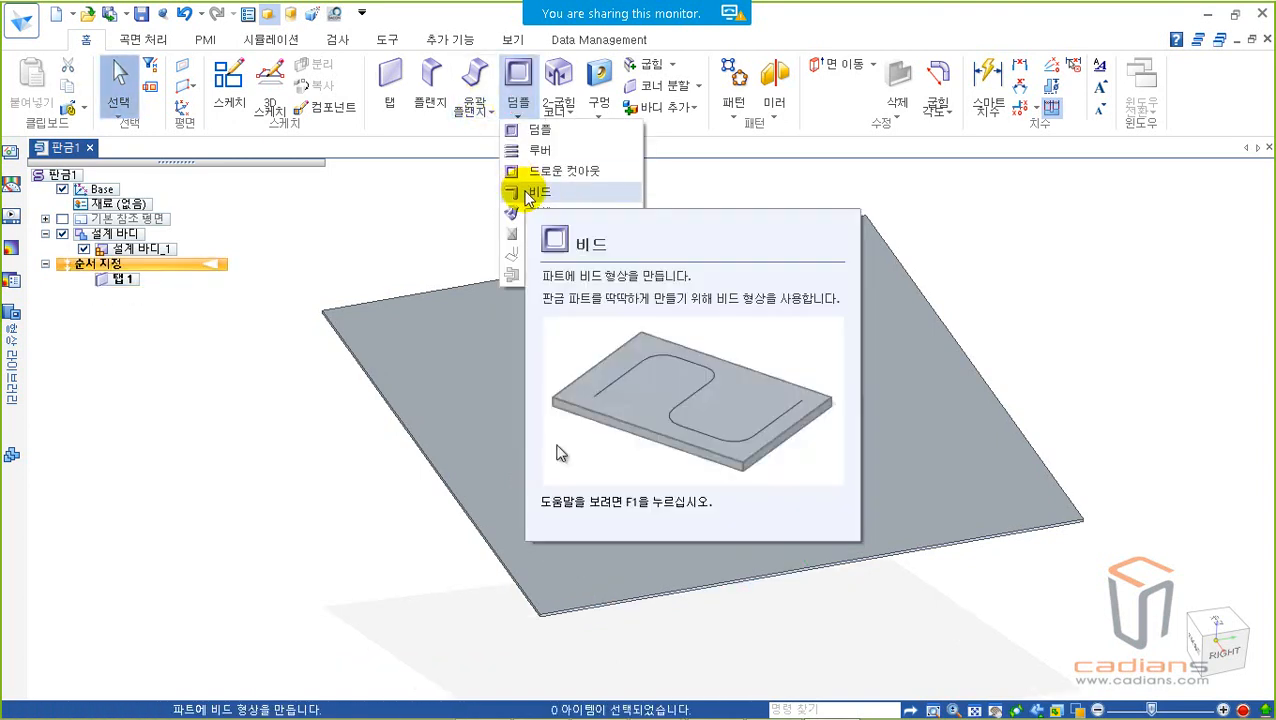
click(524, 190)
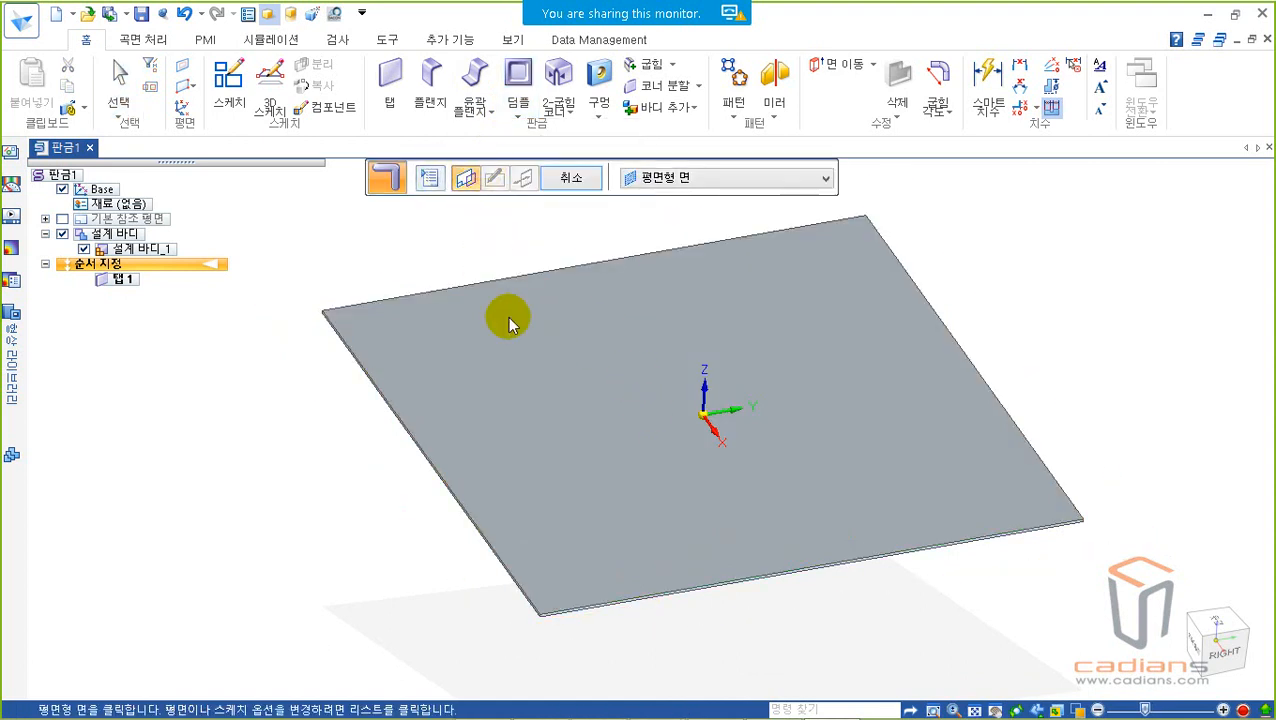
click(557, 406)
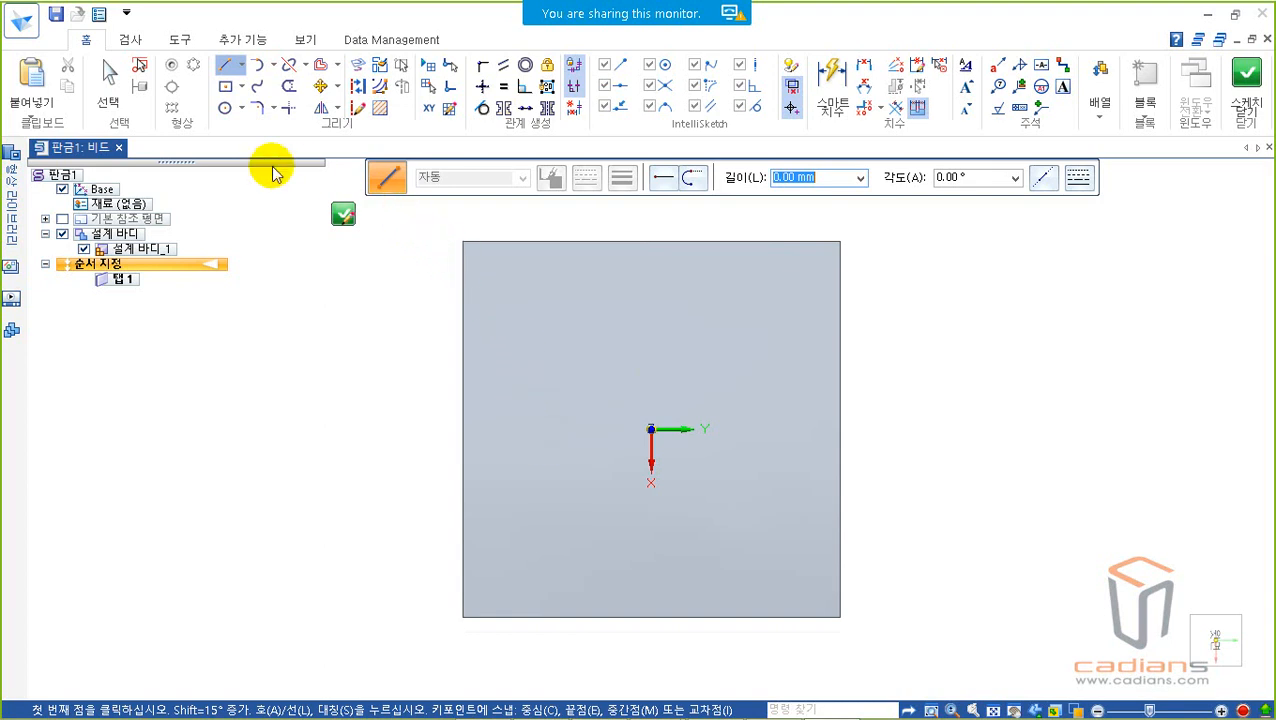
click(227, 68)
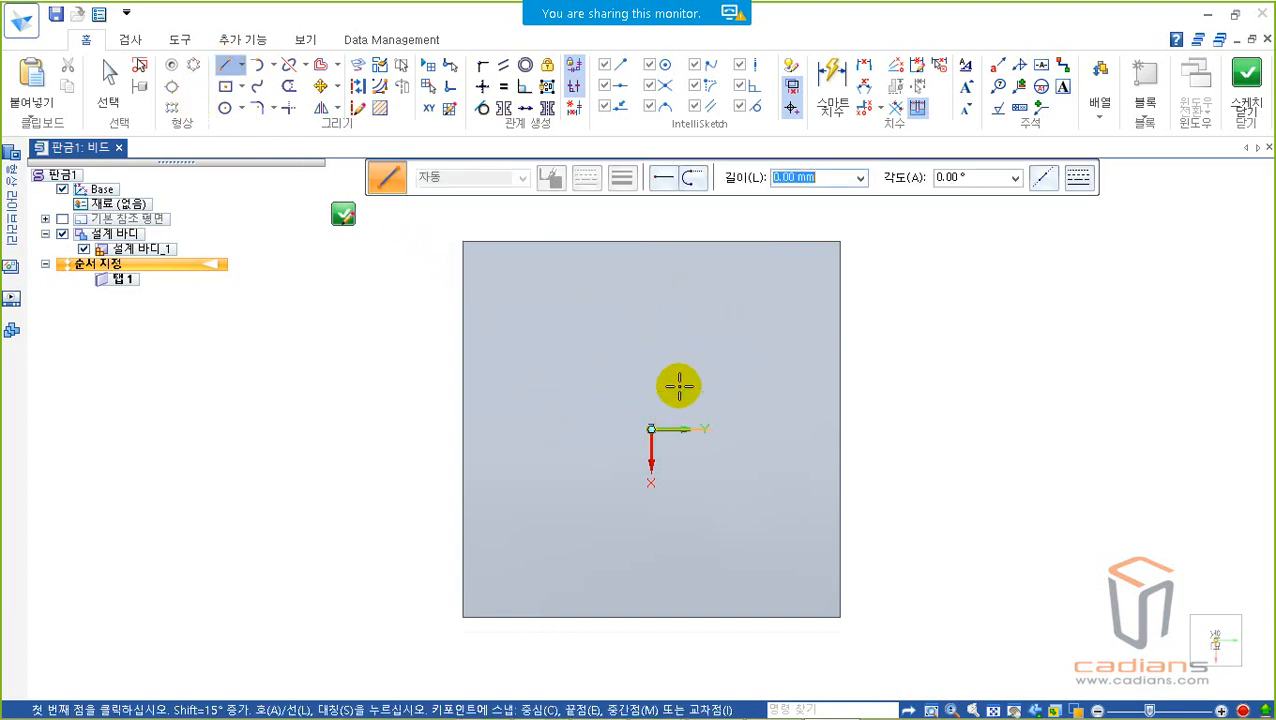
click(745, 310)
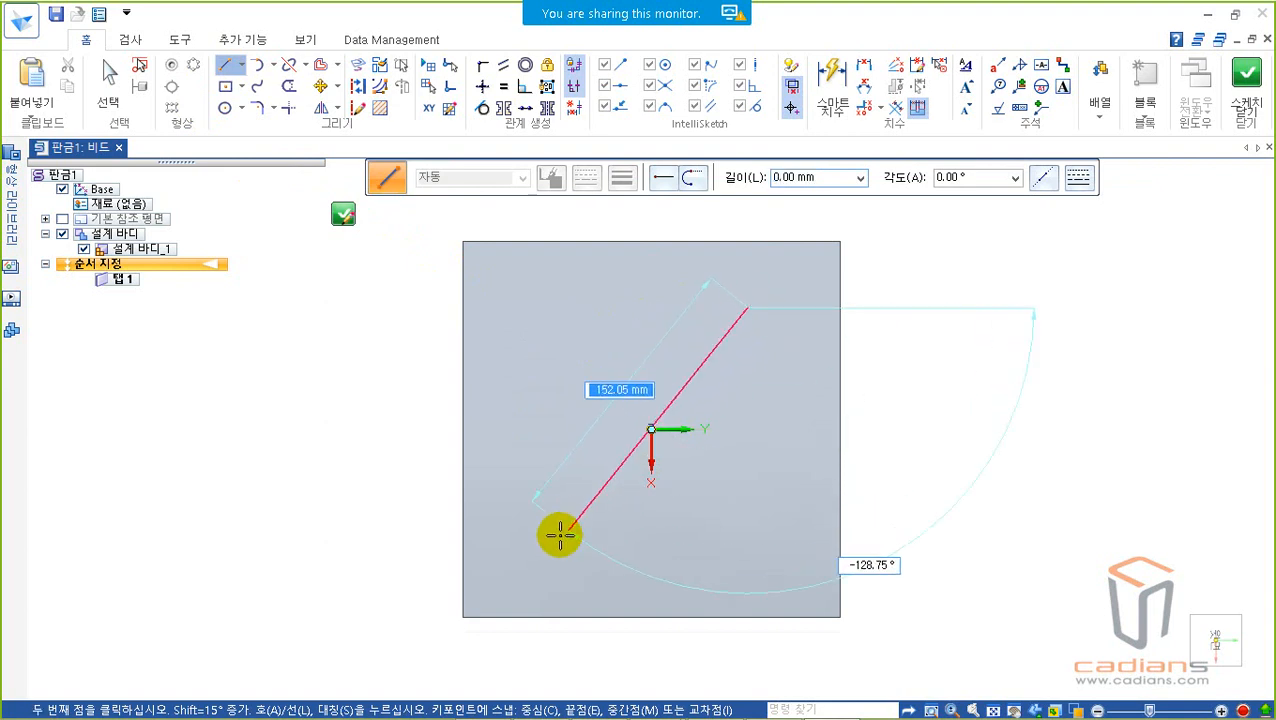
click(543, 556)
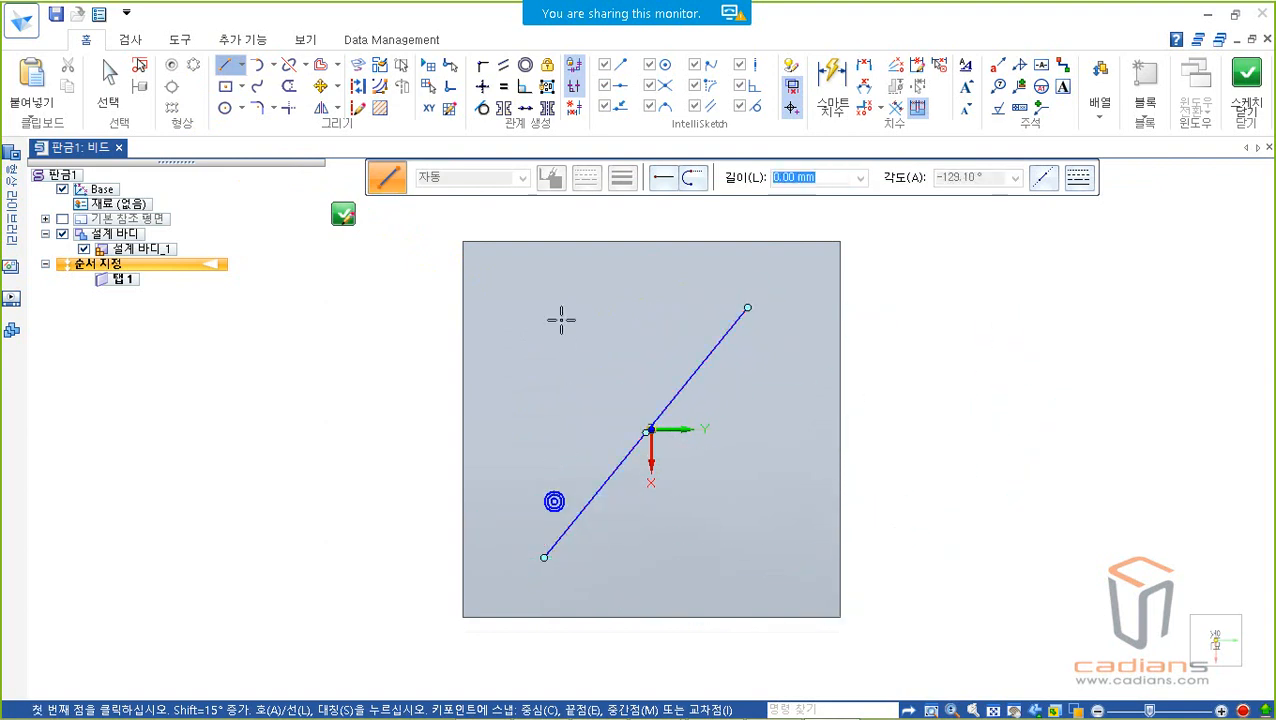
click(546, 310)
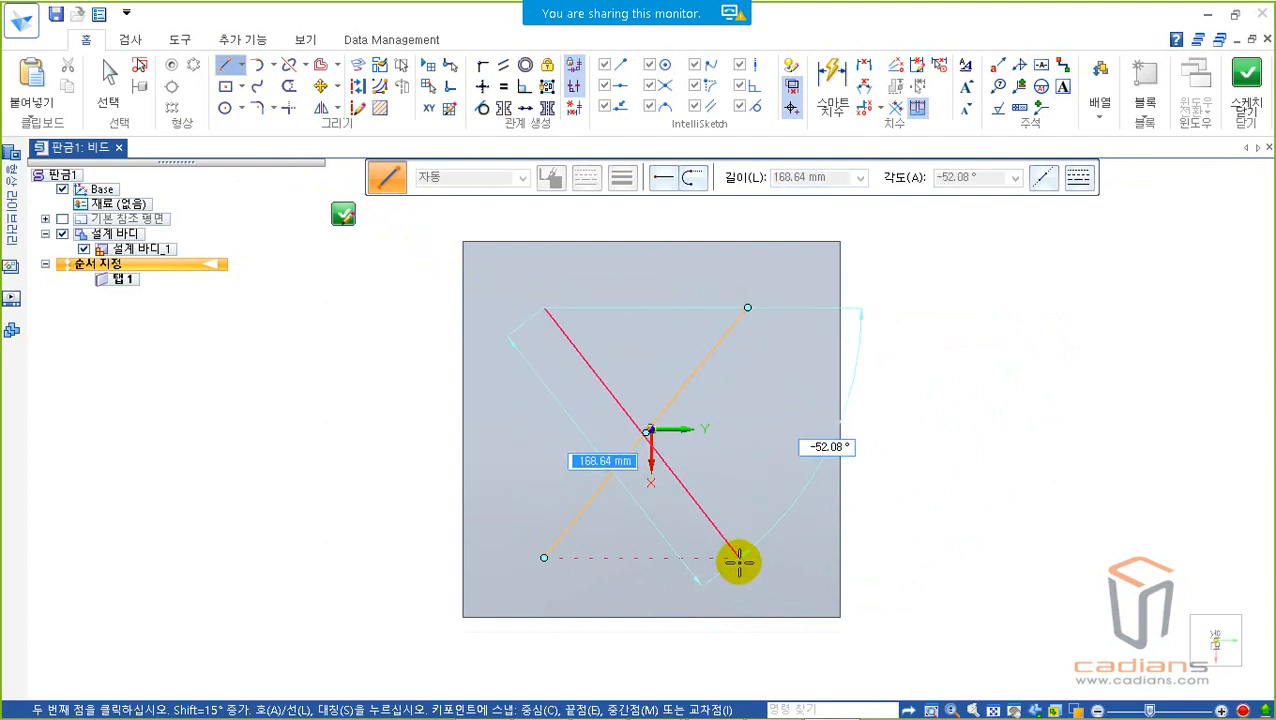
click(748, 557)
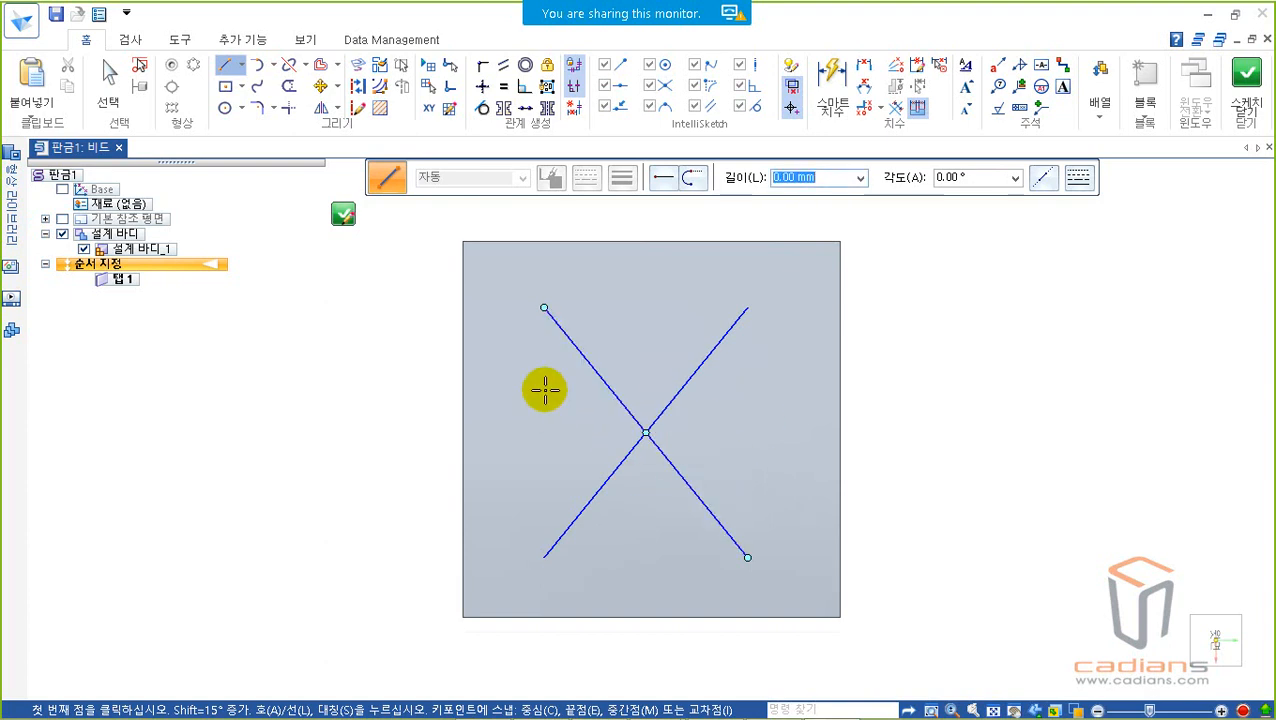
Step: Draw a horizontal line across the upper half of the X and delete it
click(769, 346)
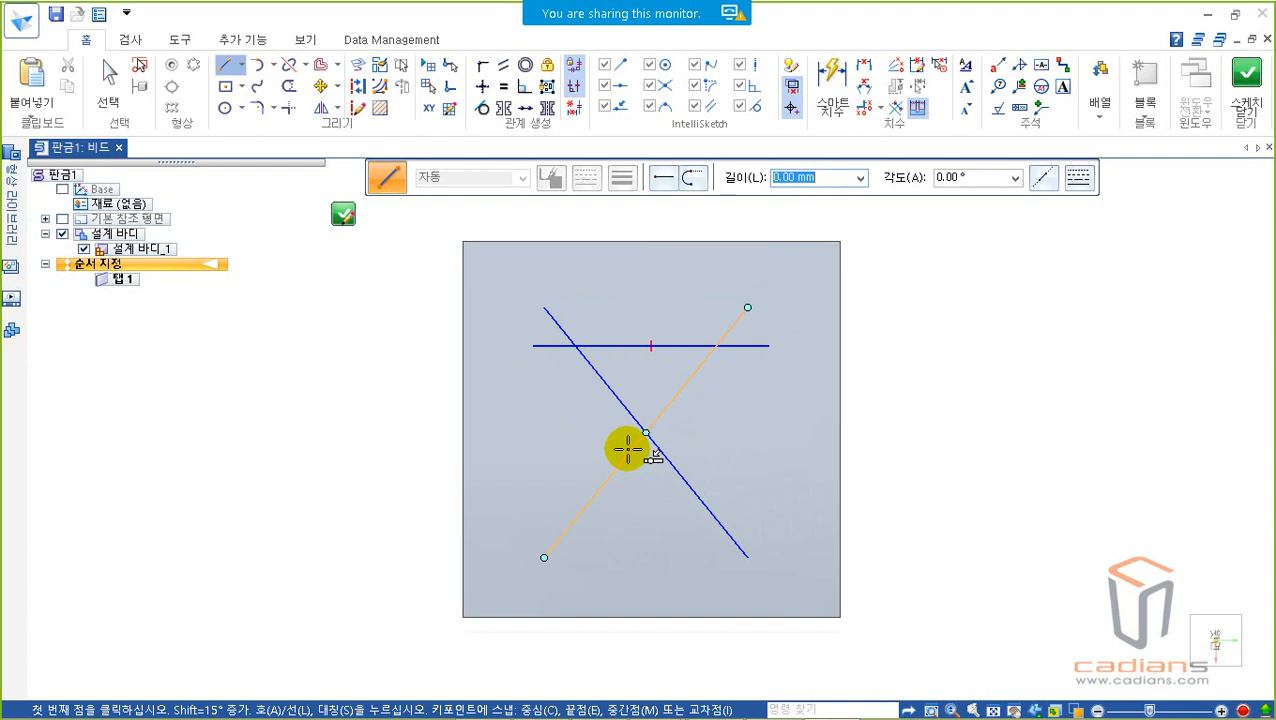
key(Escape)
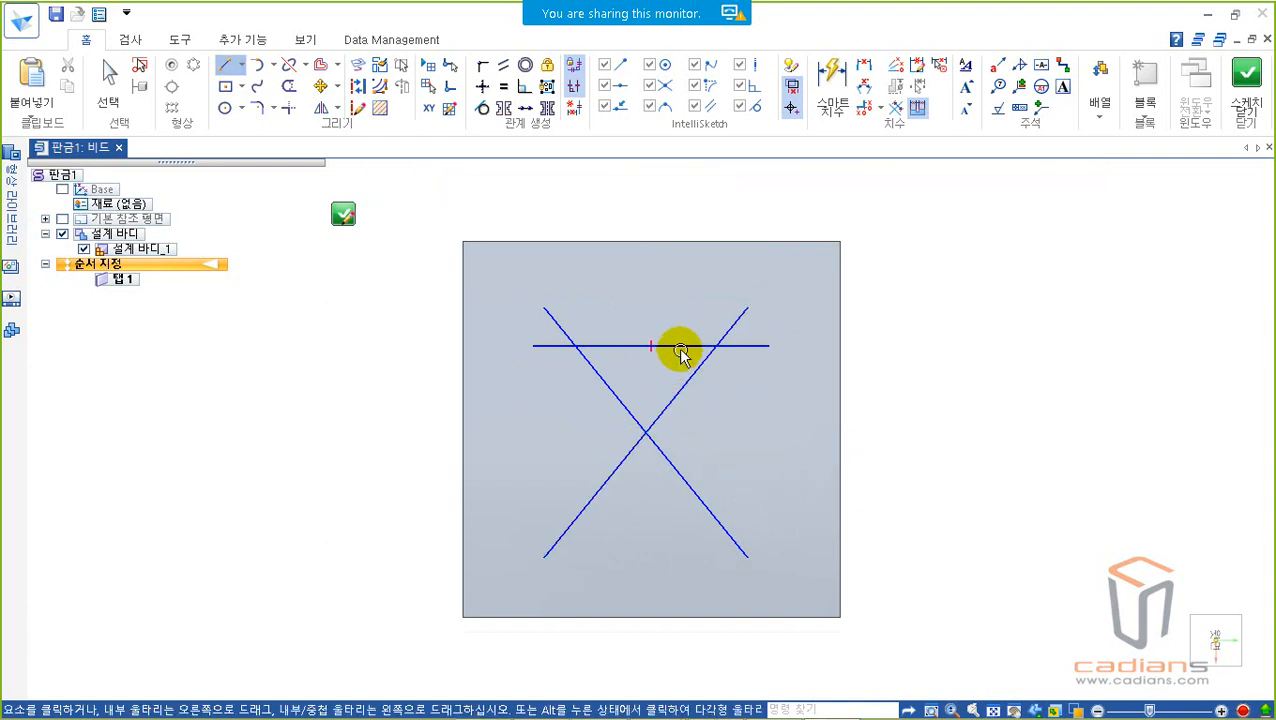
click(679, 348)
key(Delete)
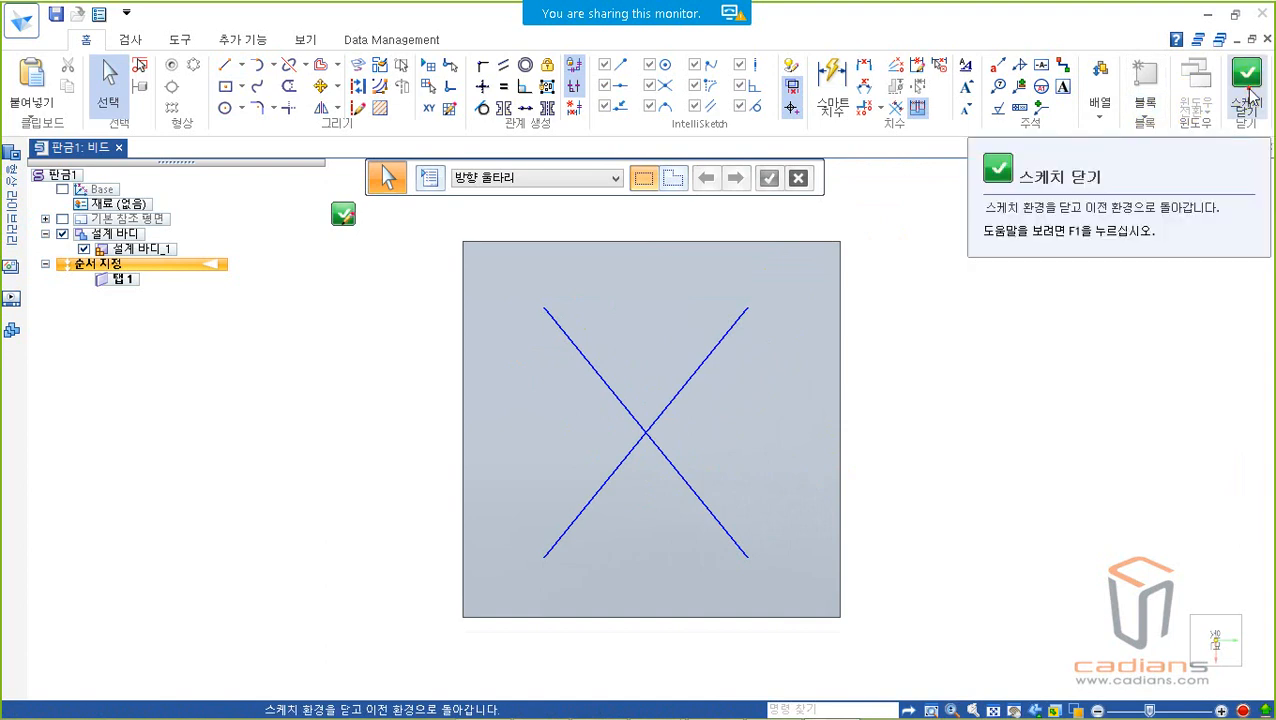
Step: Close the X-shaped bead sketch and open the bead options
click(1248, 86)
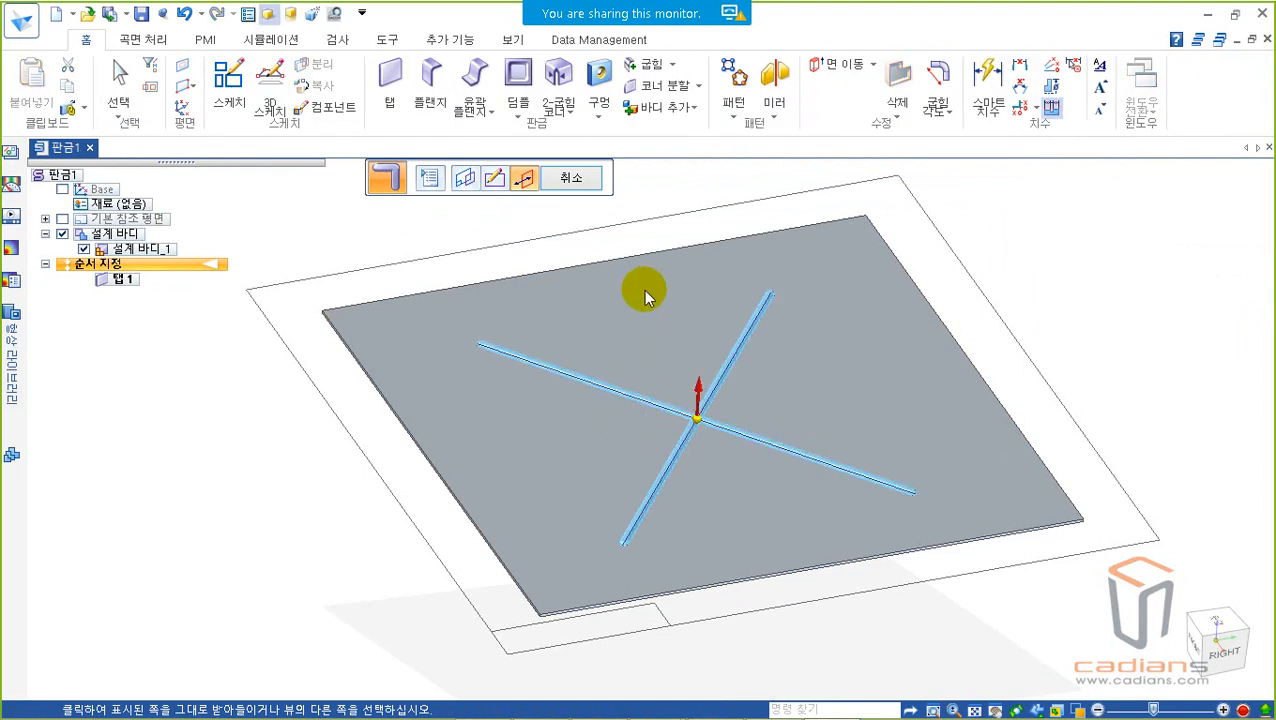
drag(443, 257, 925, 561)
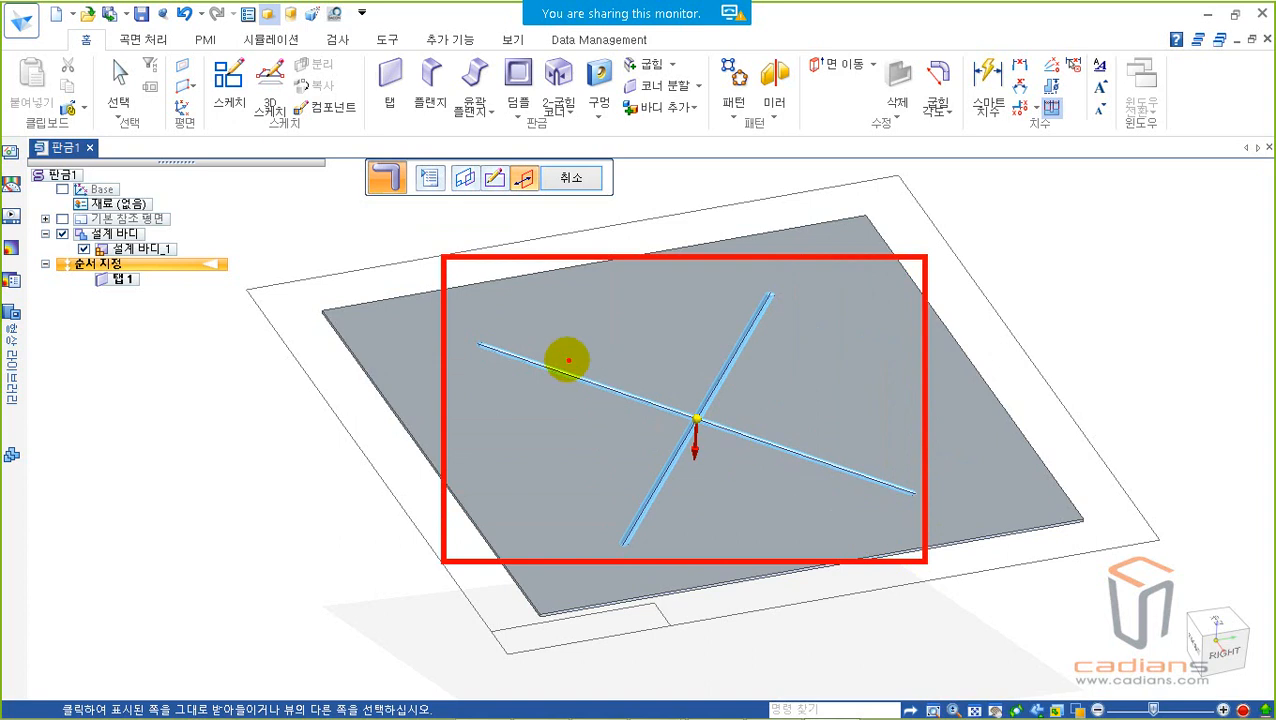
right_click(563, 354)
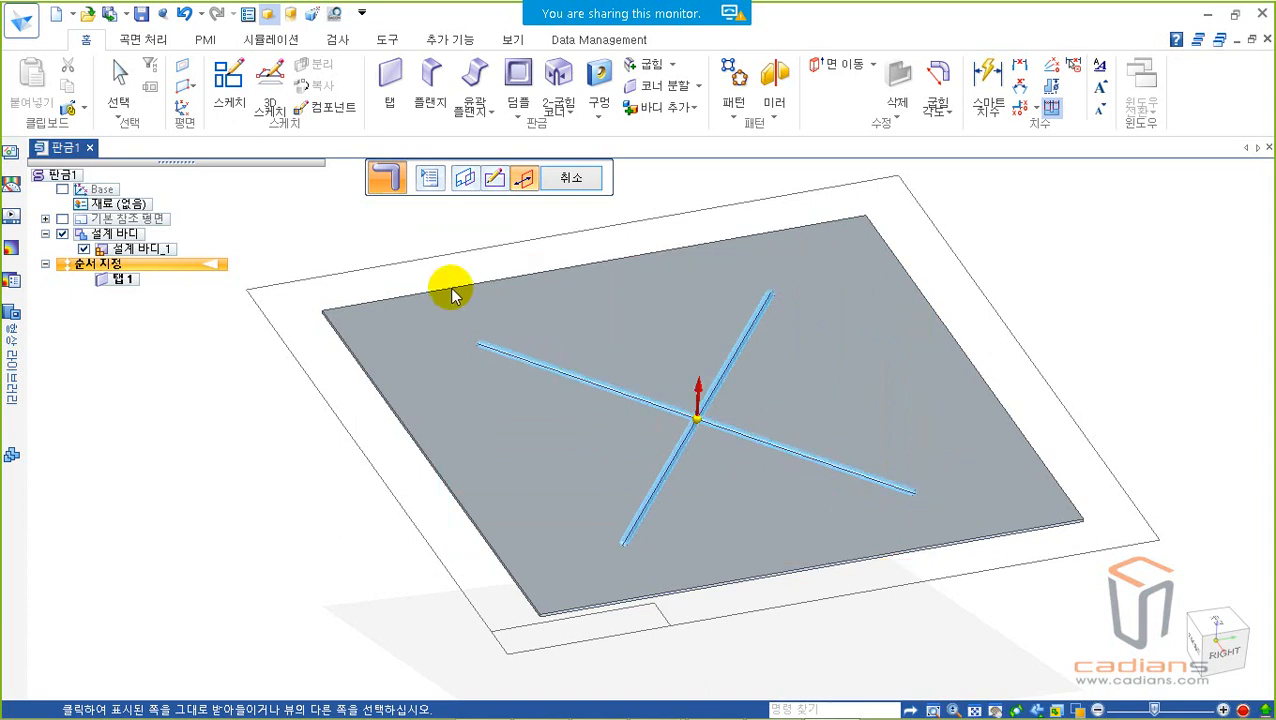
click(428, 178)
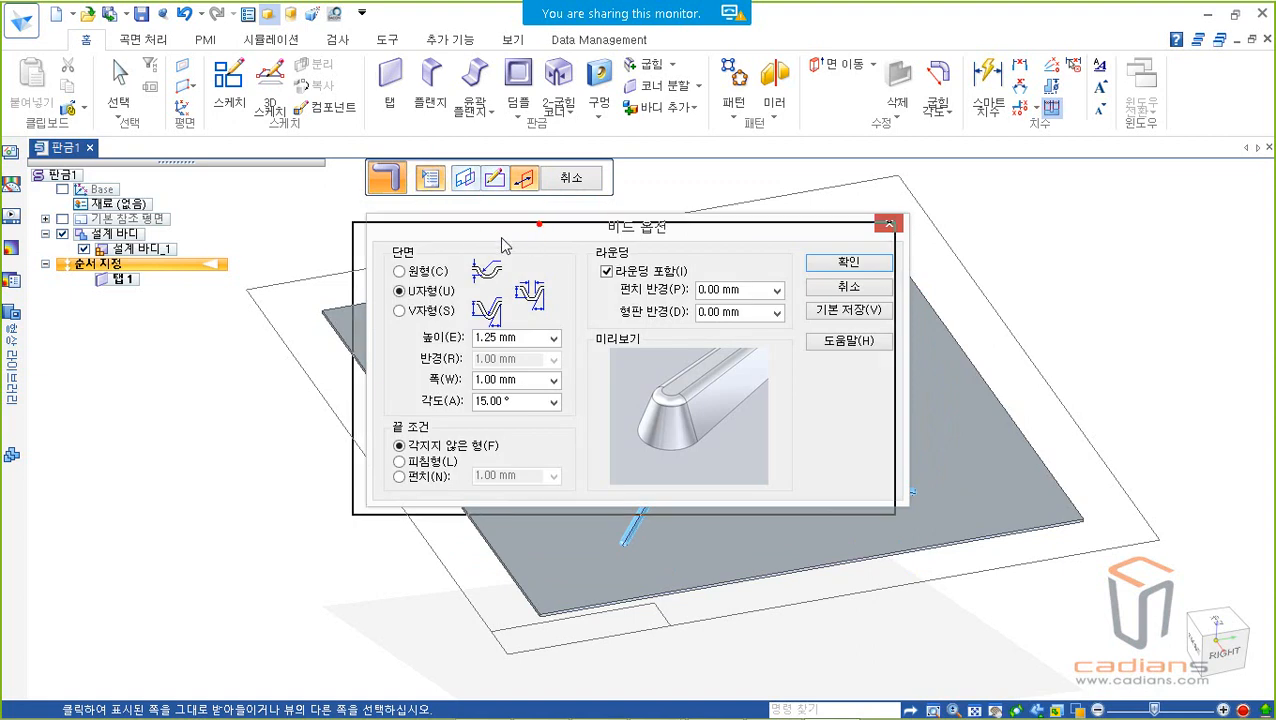
drag(543, 230, 497, 246)
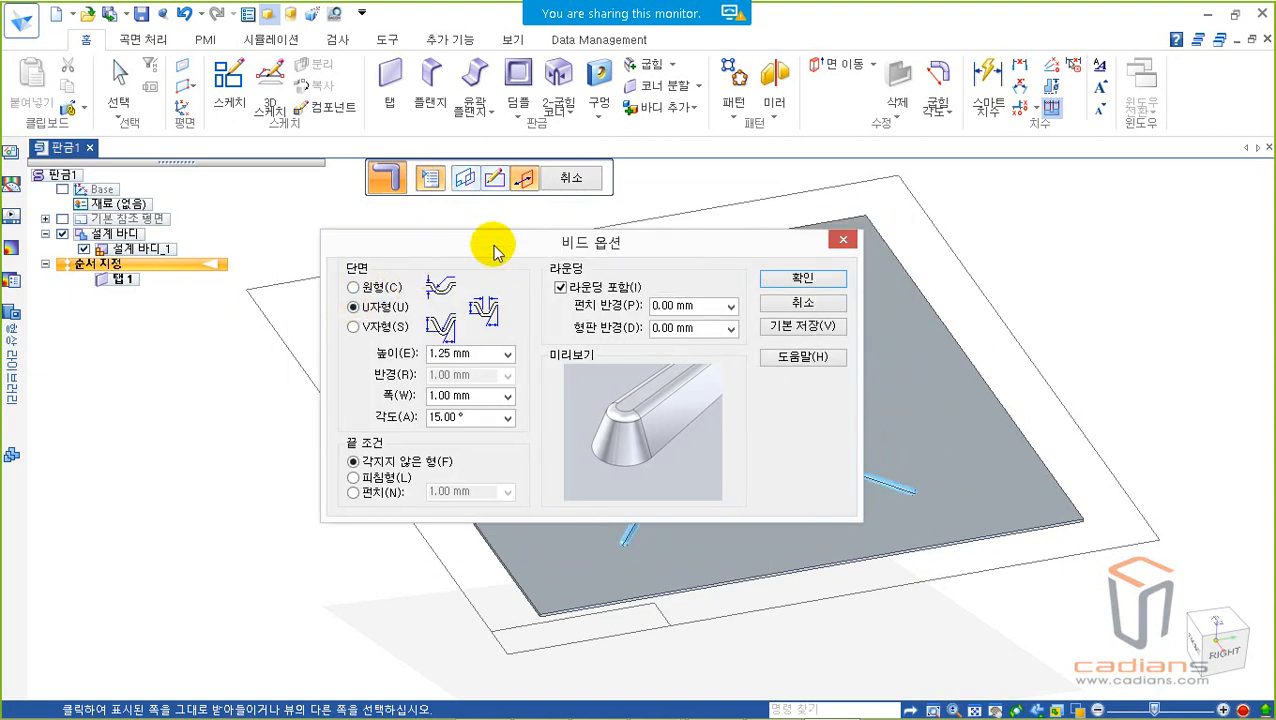
mouse_move(337, 247)
mouse_down()
mouse_move(462, 334)
mouse_move(520, 362)
mouse_move(520, 350)
mouse_up()
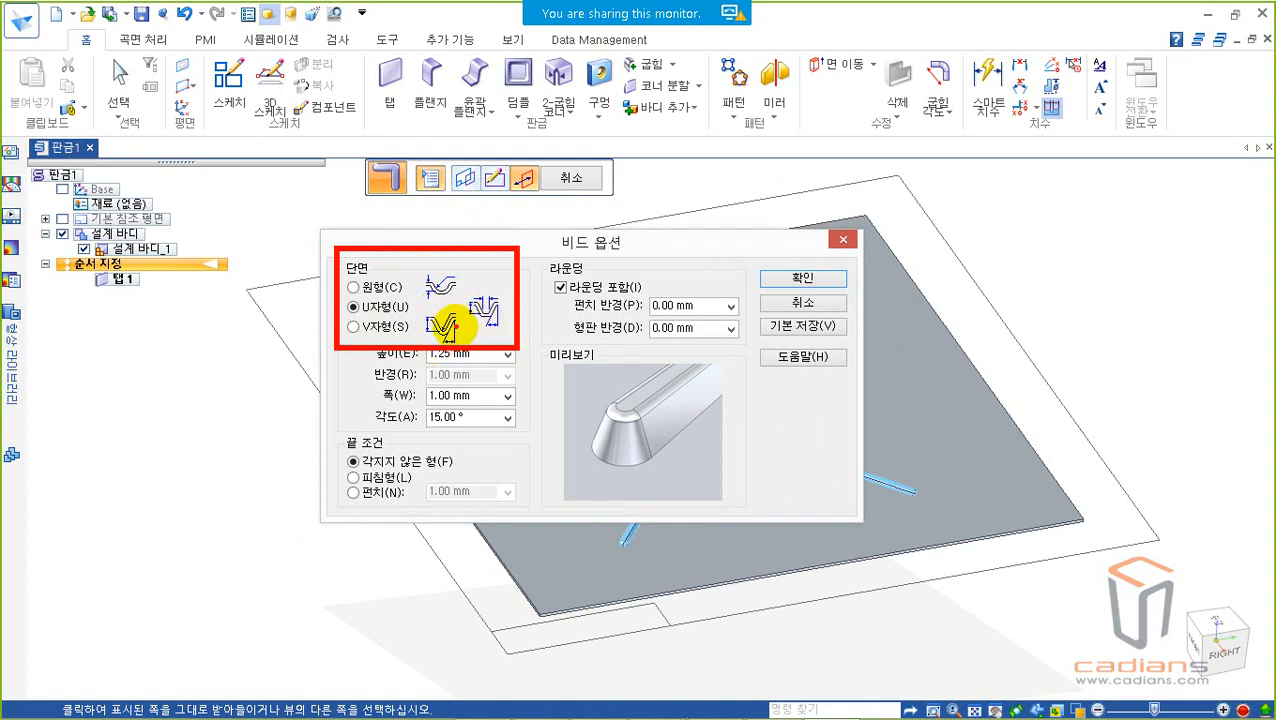
Step: Compare the V-shaped and U-shaped bead cross sections and choose the circular one
click(353, 287)
click(353, 327)
click(353, 287)
click(353, 307)
click(352, 326)
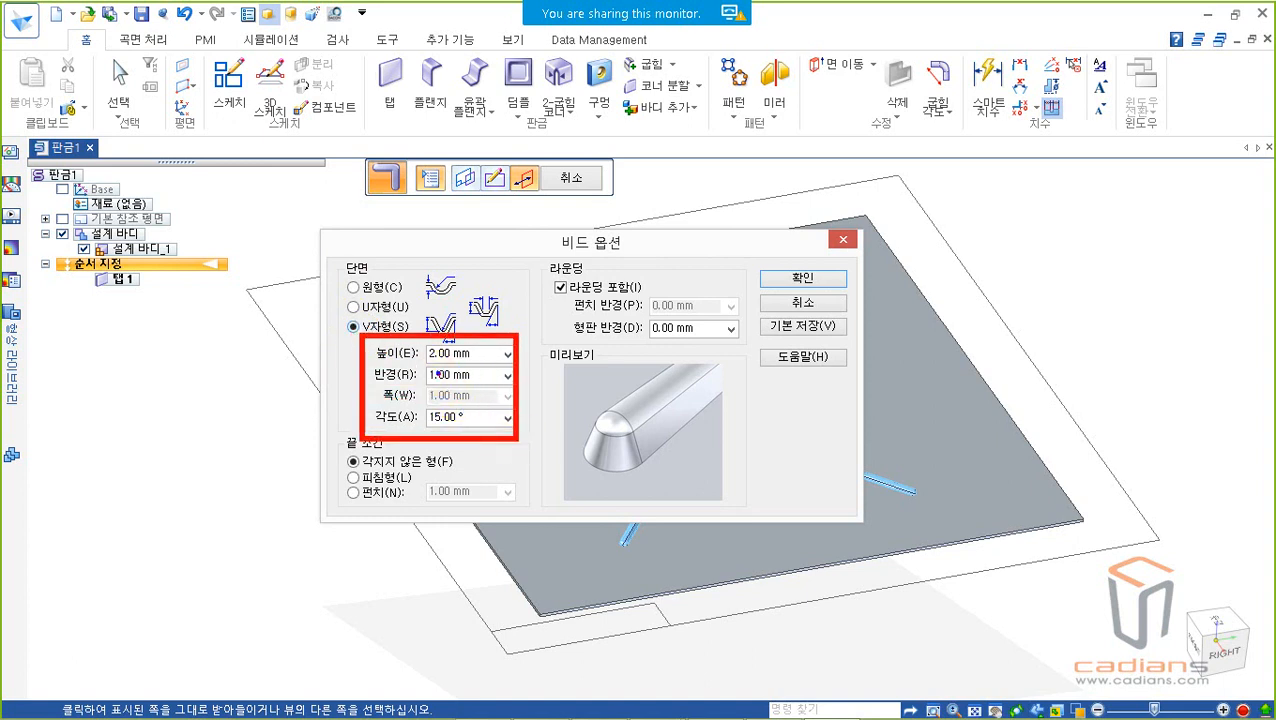
click(373, 287)
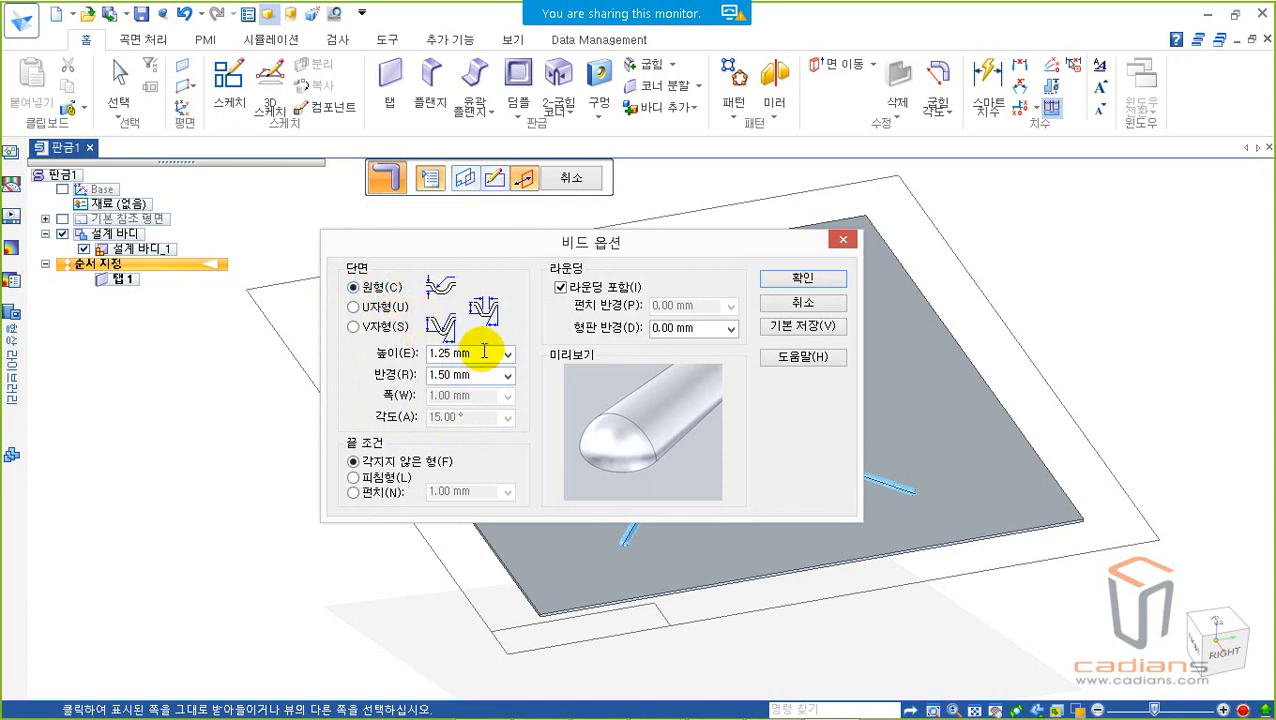
Step: Try to set the circular bead's height to 2 mm
drag(476, 372, 405, 378)
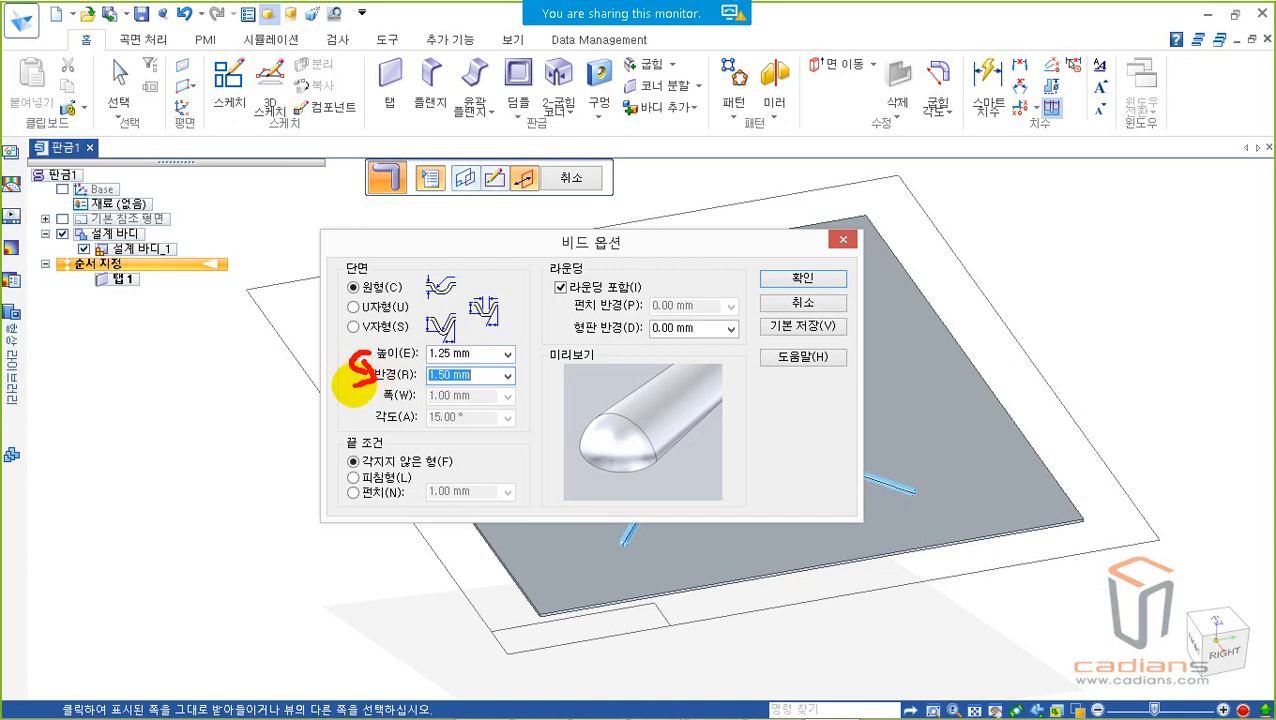
click(470, 353)
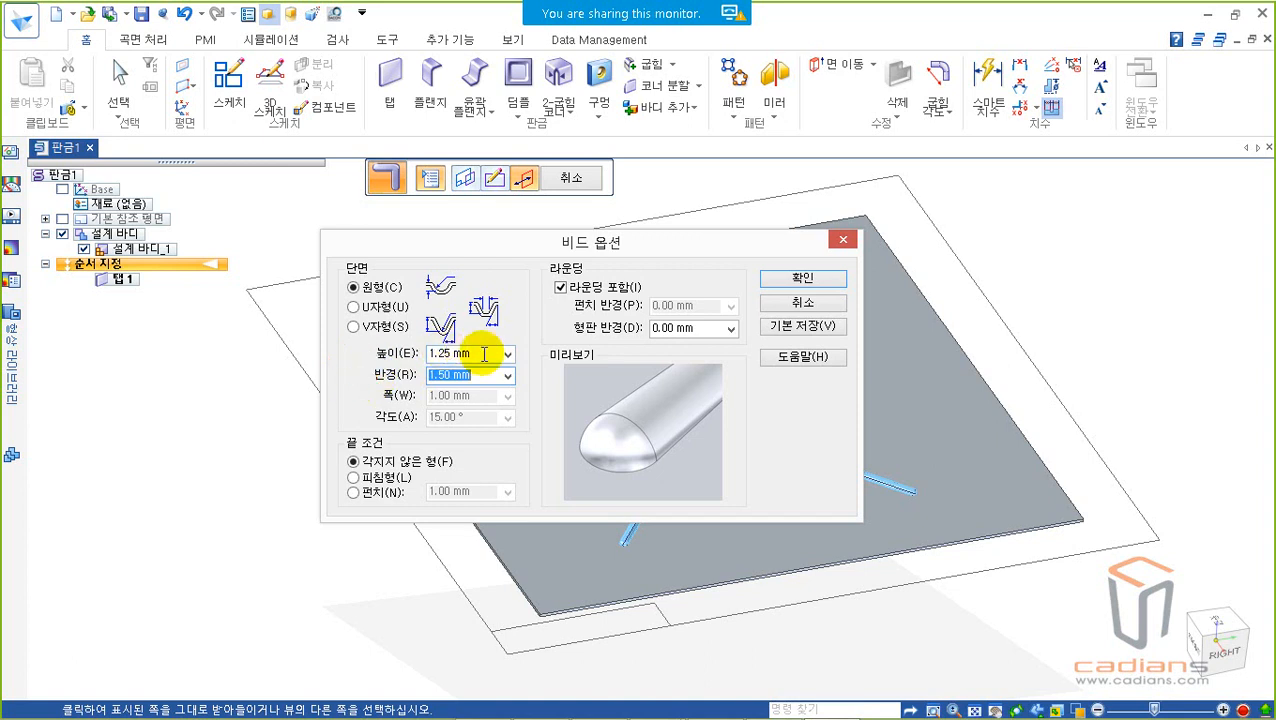
text(2)
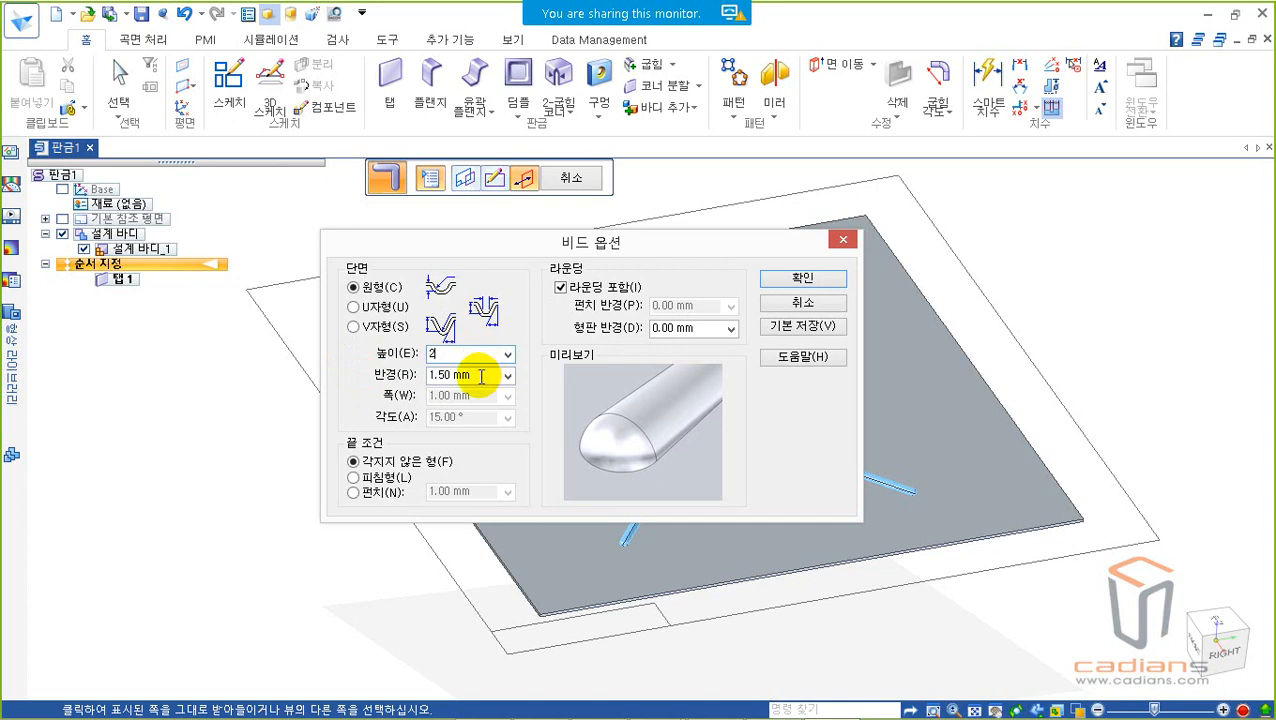
click(440, 374)
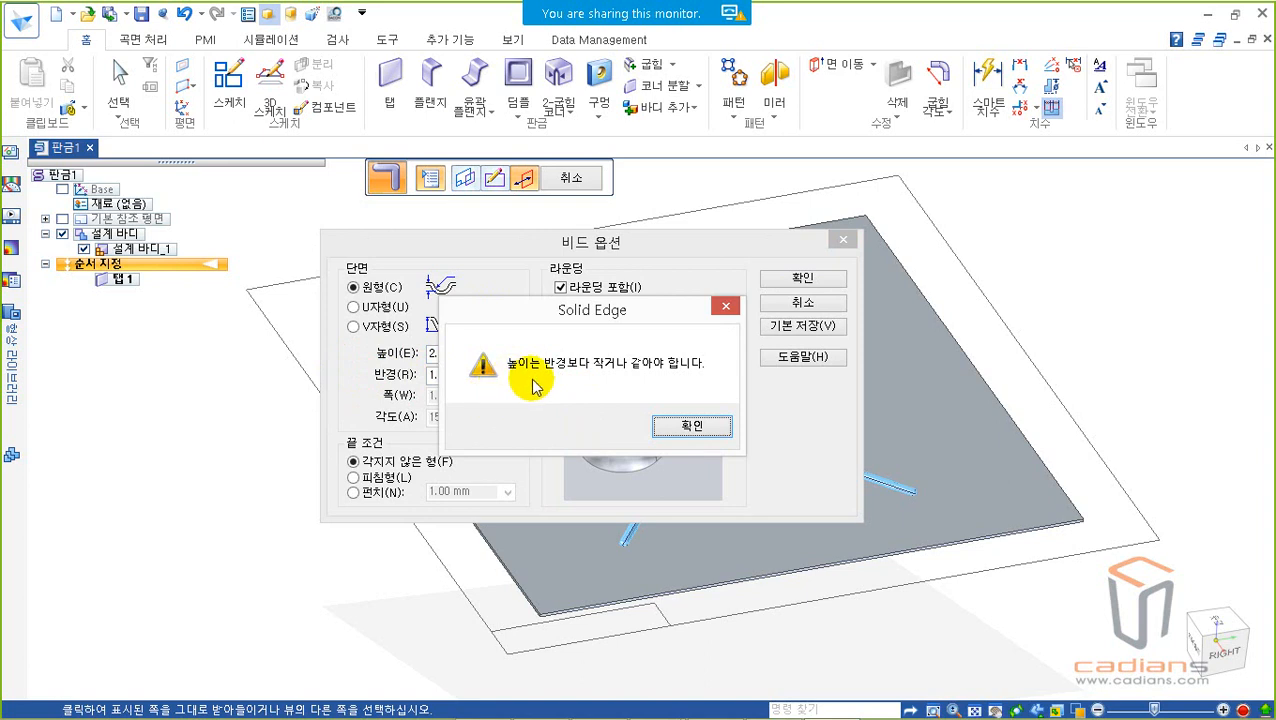
click(693, 425)
click(498, 402)
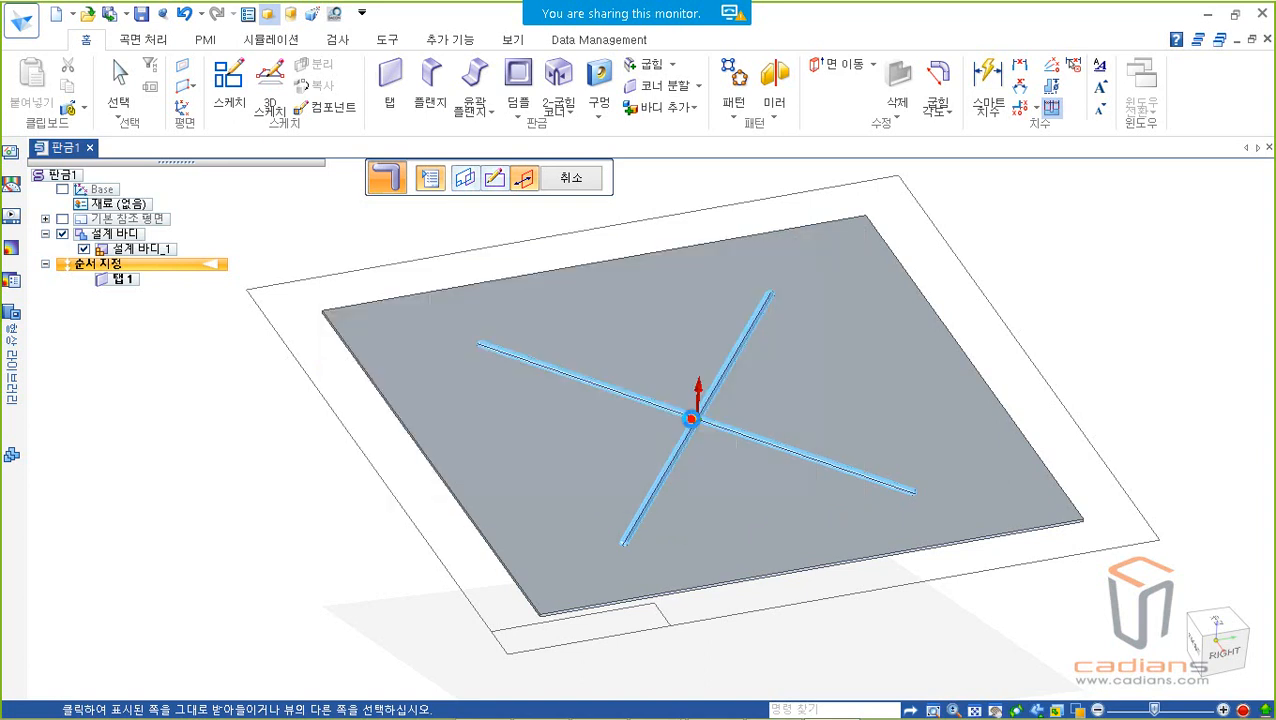
Step: Set the circular bead's radius to 15 mm and its height to 10 mm in the bead options
click(428, 178)
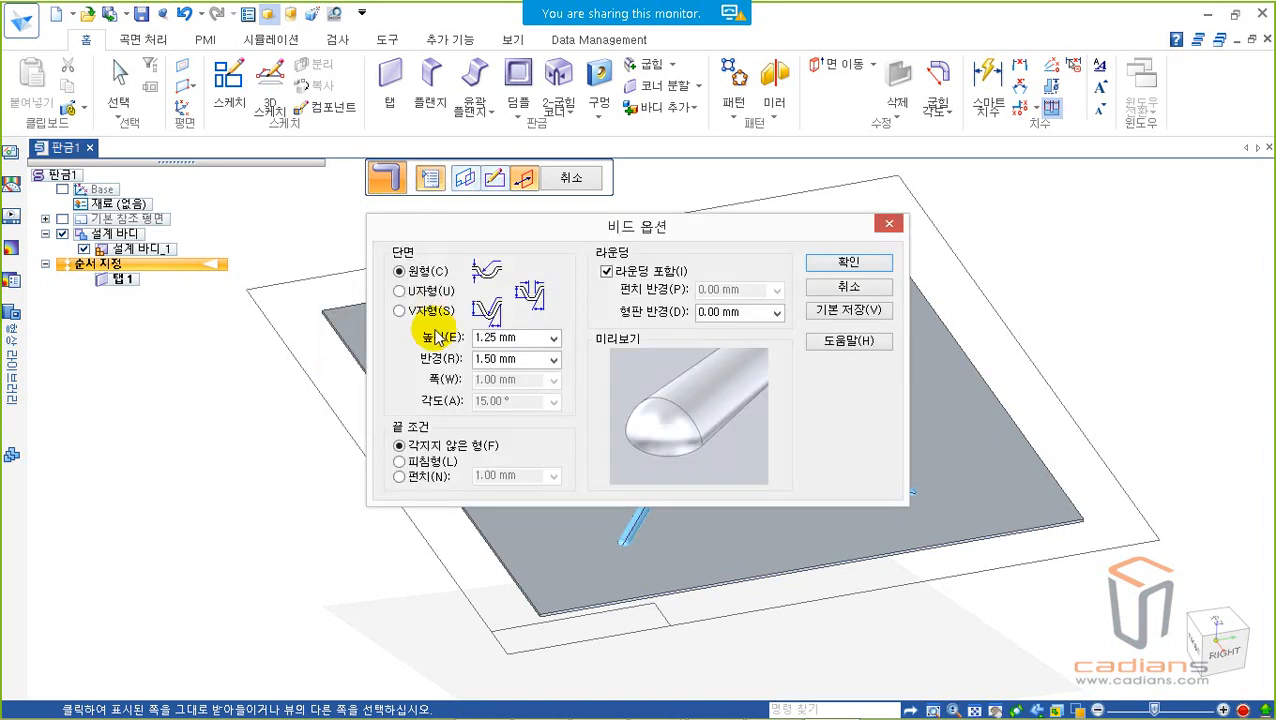
drag(515, 360, 428, 362)
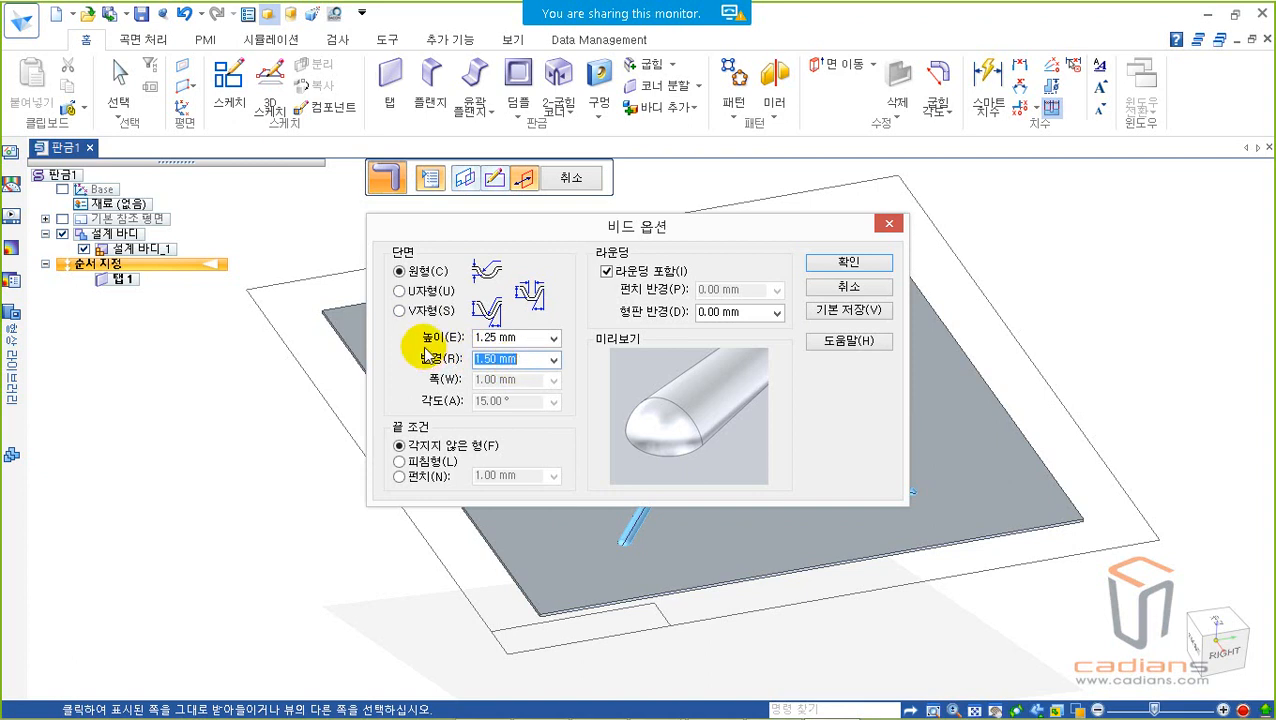
text(15)
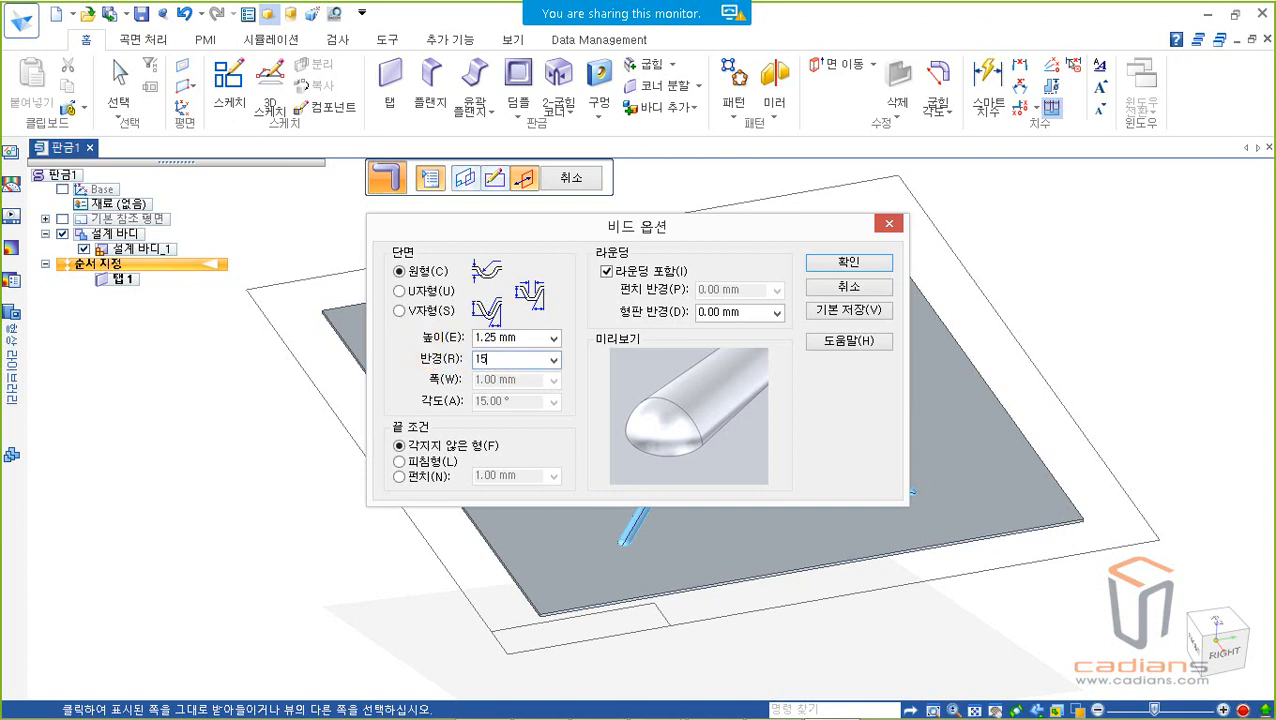
drag(474, 338, 527, 338)
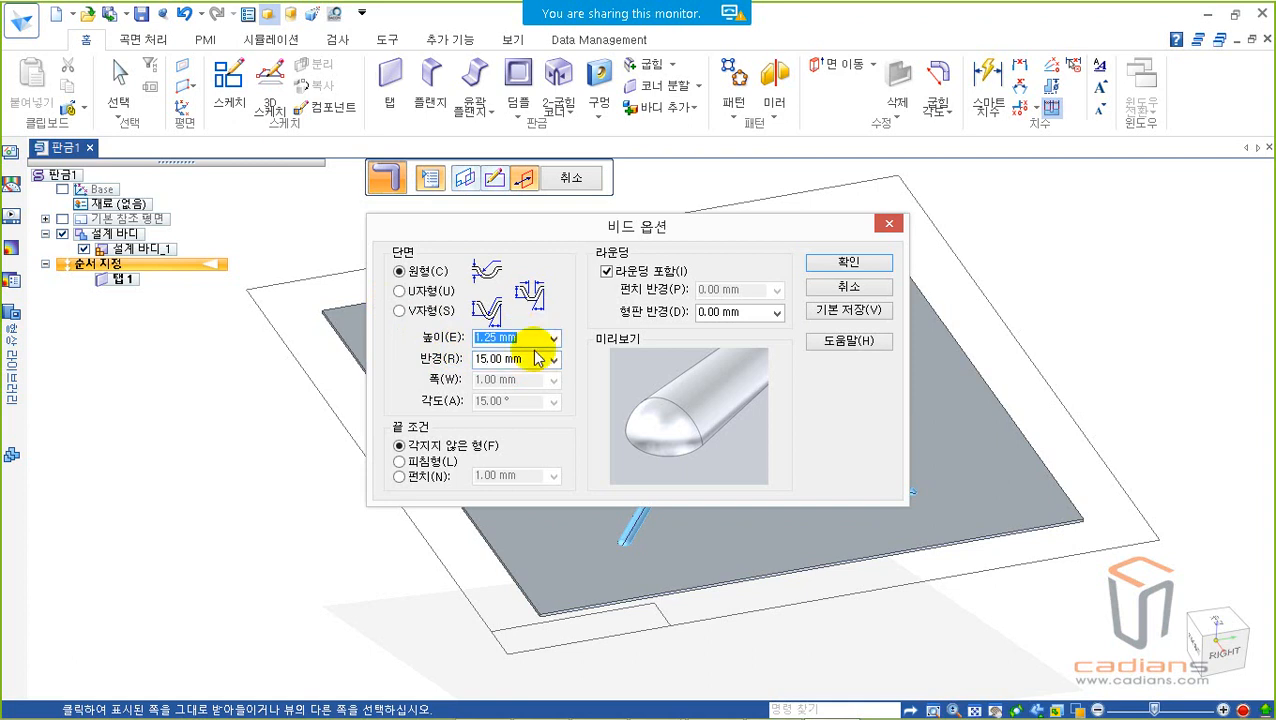
text(10)
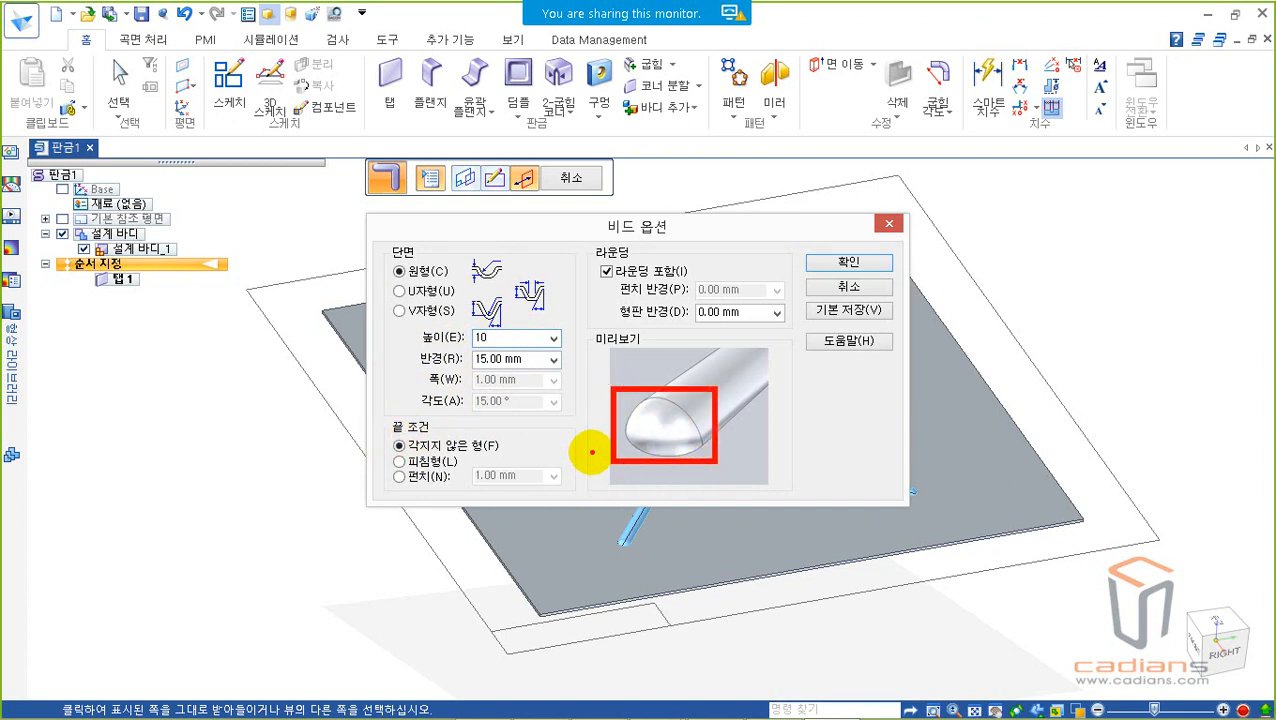
key(Escape)
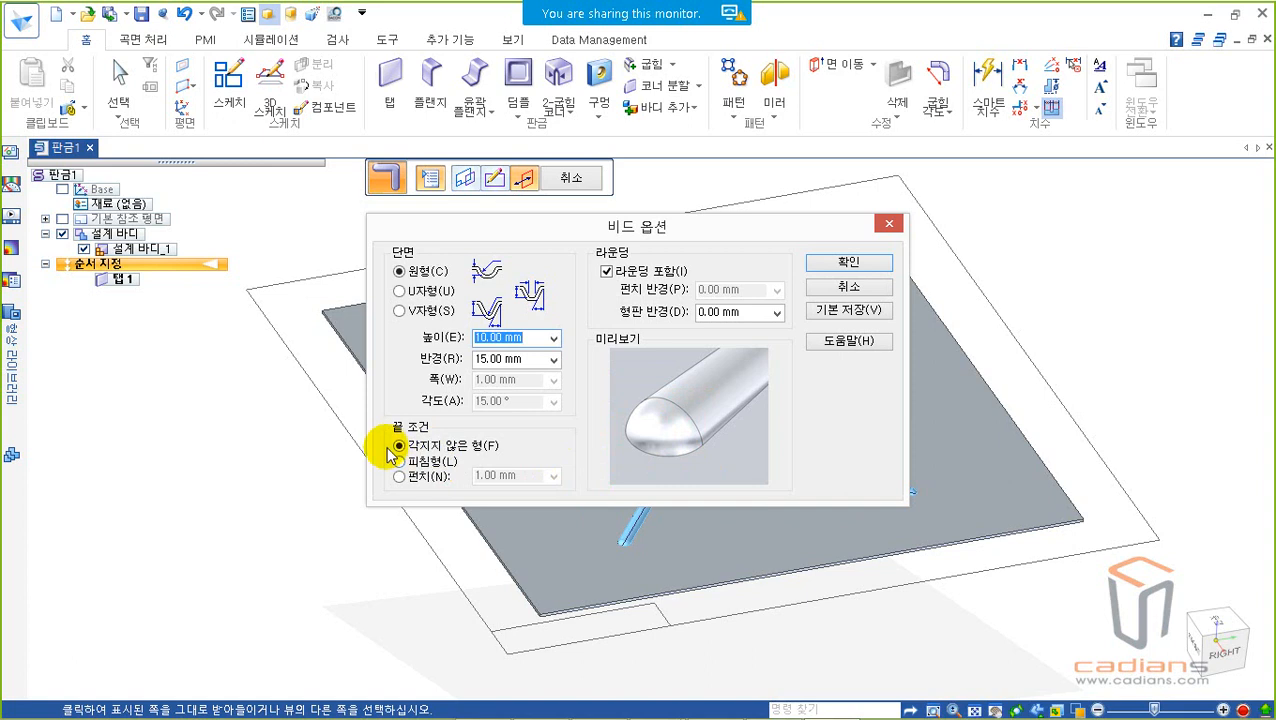
Step: Compare the lanced and punched end conditions of the bead and choose the formed one
click(399, 462)
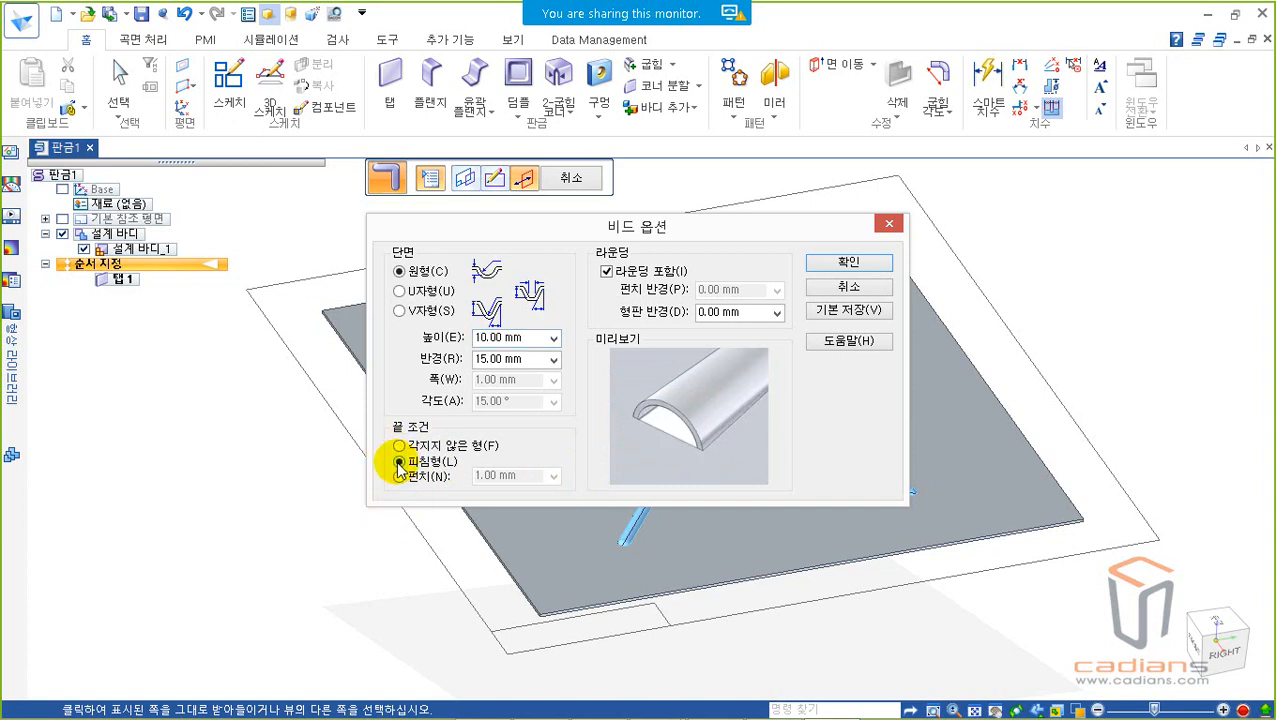
click(400, 477)
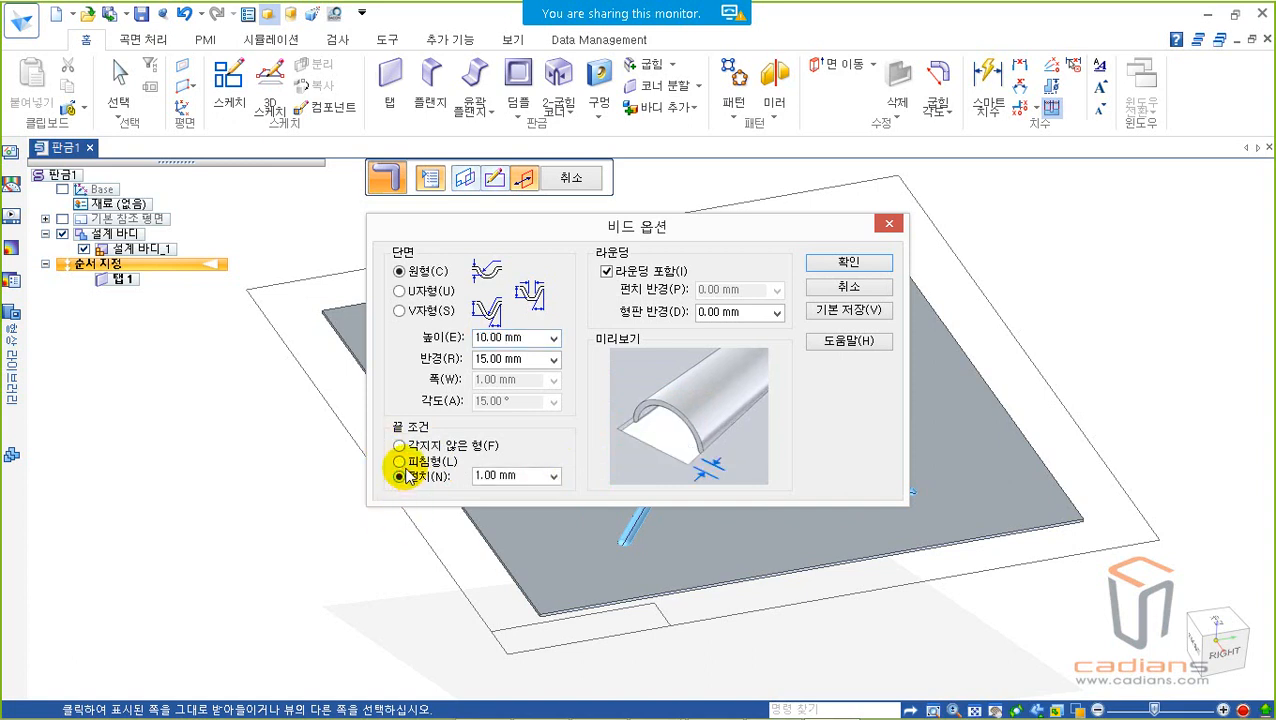
click(399, 461)
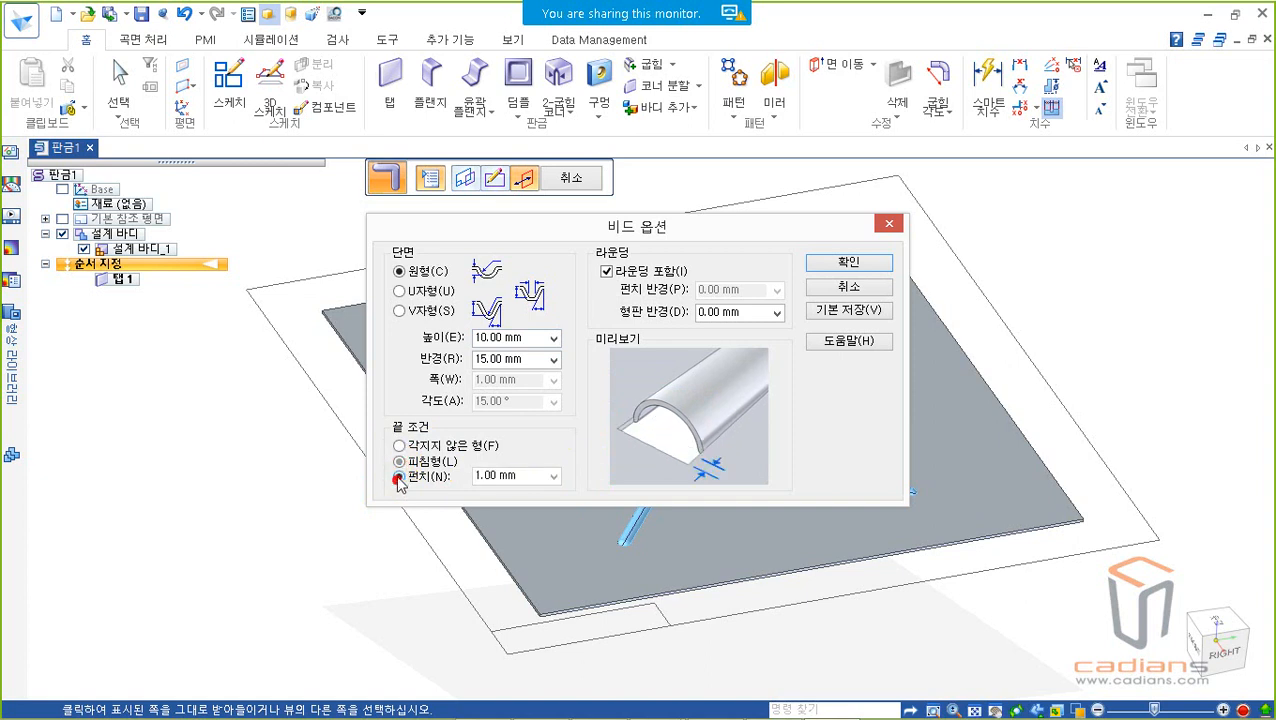
click(399, 461)
click(400, 445)
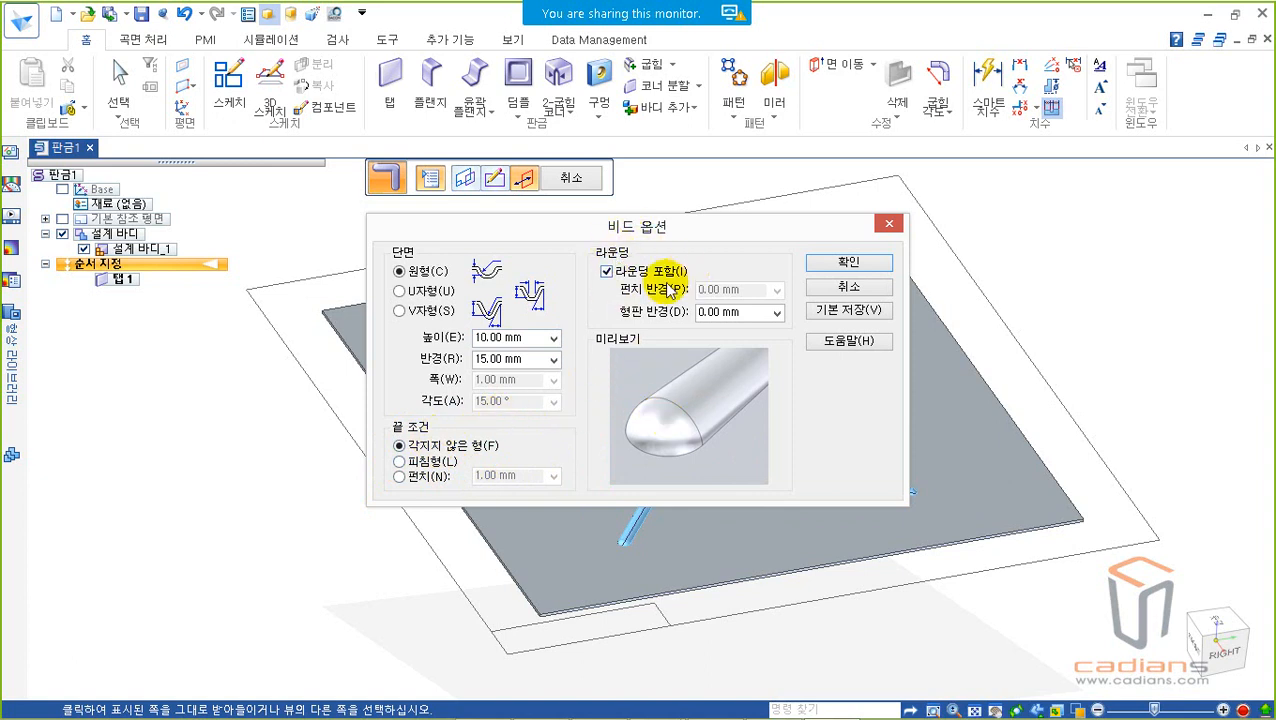
Step: Set the bead's die radius to 1.5 mm with rounding included and accept the options
mouse_move(621, 297)
mouse_down()
mouse_move(680, 293)
mouse_move(684, 330)
mouse_up()
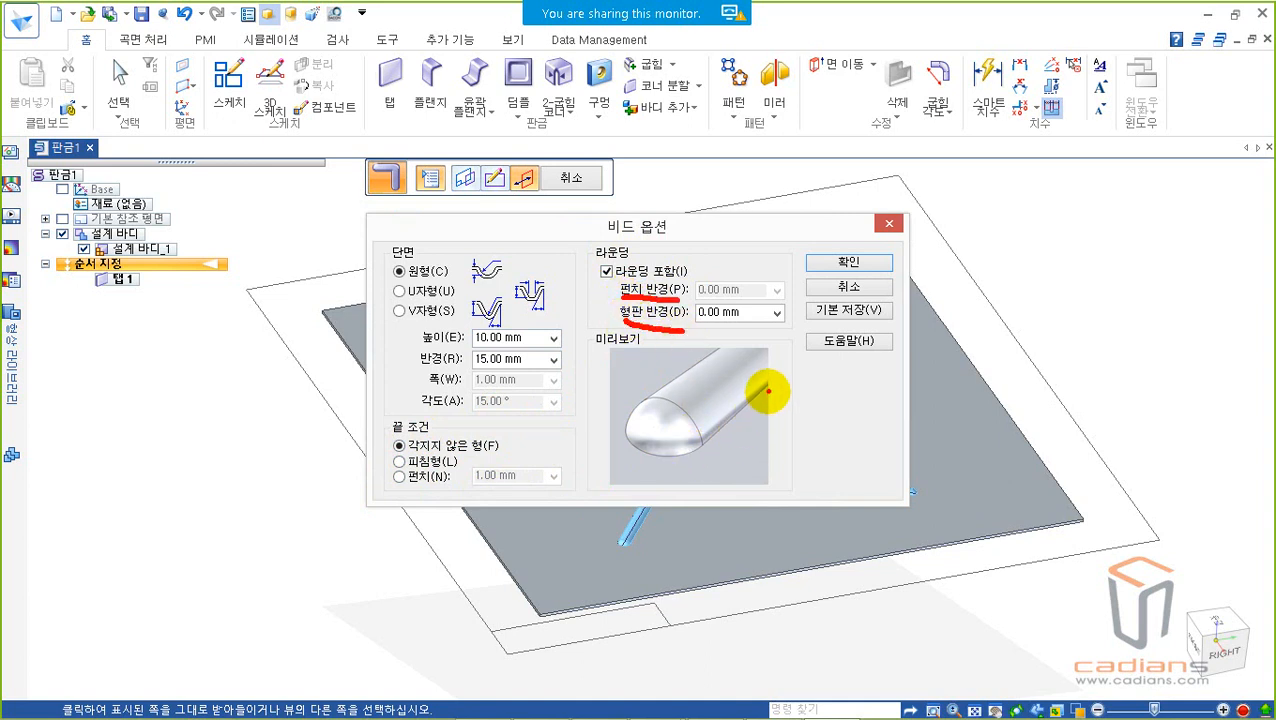
mouse_move(703, 437)
mouse_down()
mouse_move(668, 455)
mouse_move(628, 432)
mouse_move(638, 395)
mouse_move(665, 380)
mouse_up()
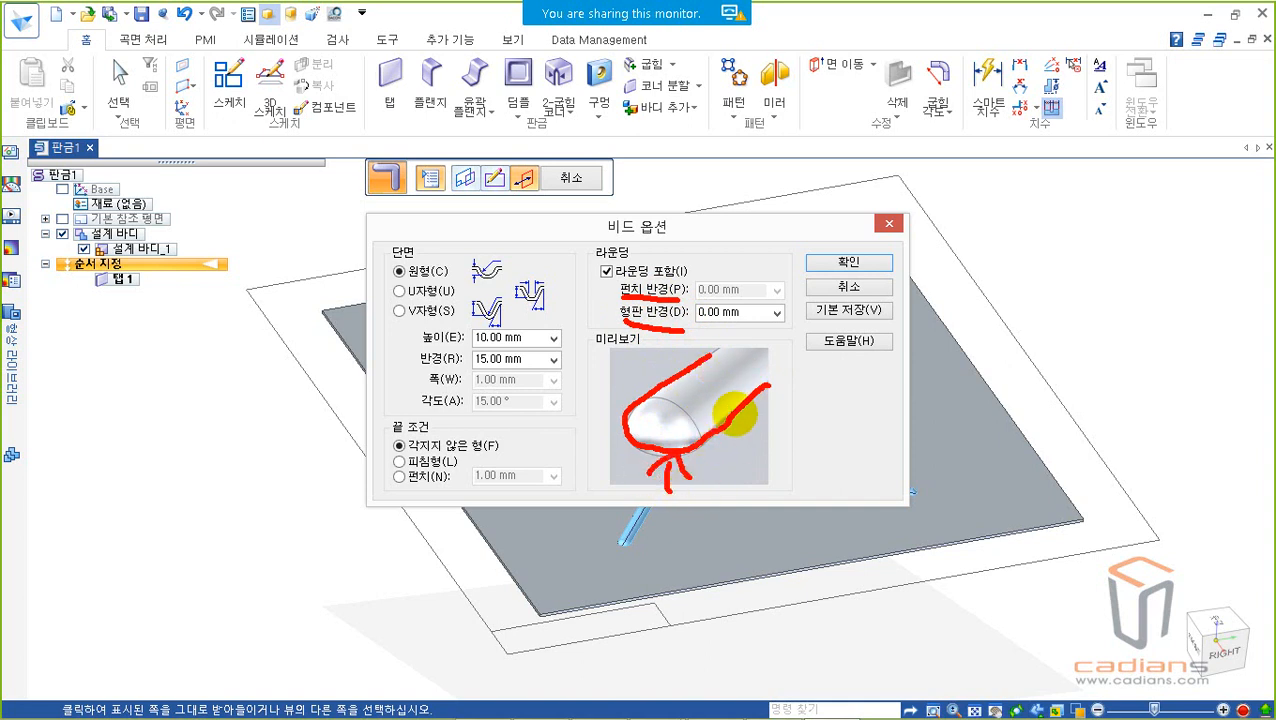
right_click(712, 390)
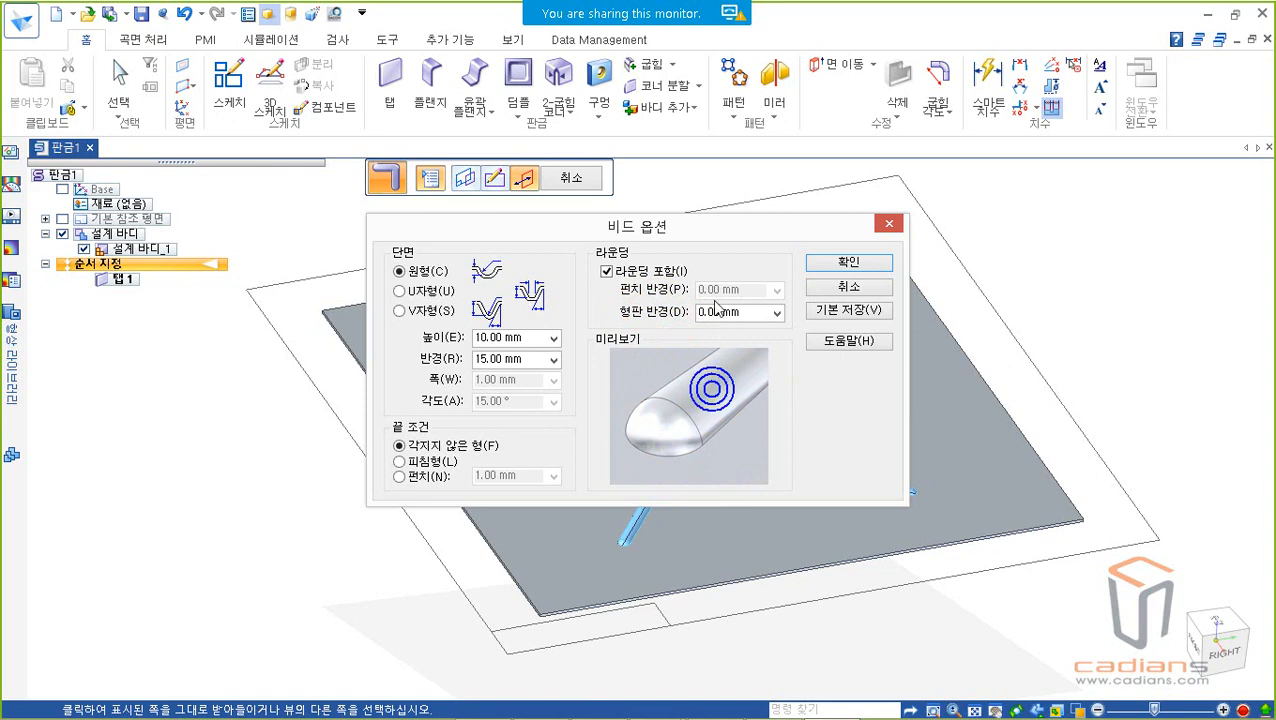
click(752, 313)
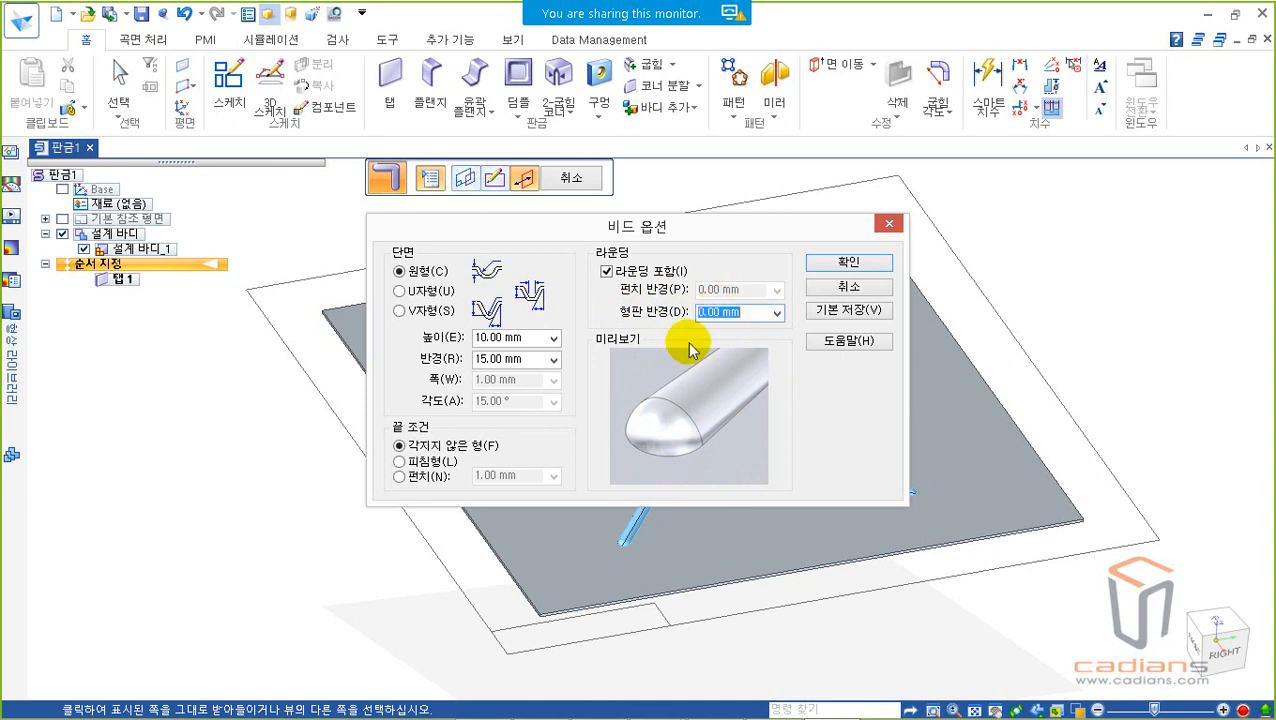
text(1.5)
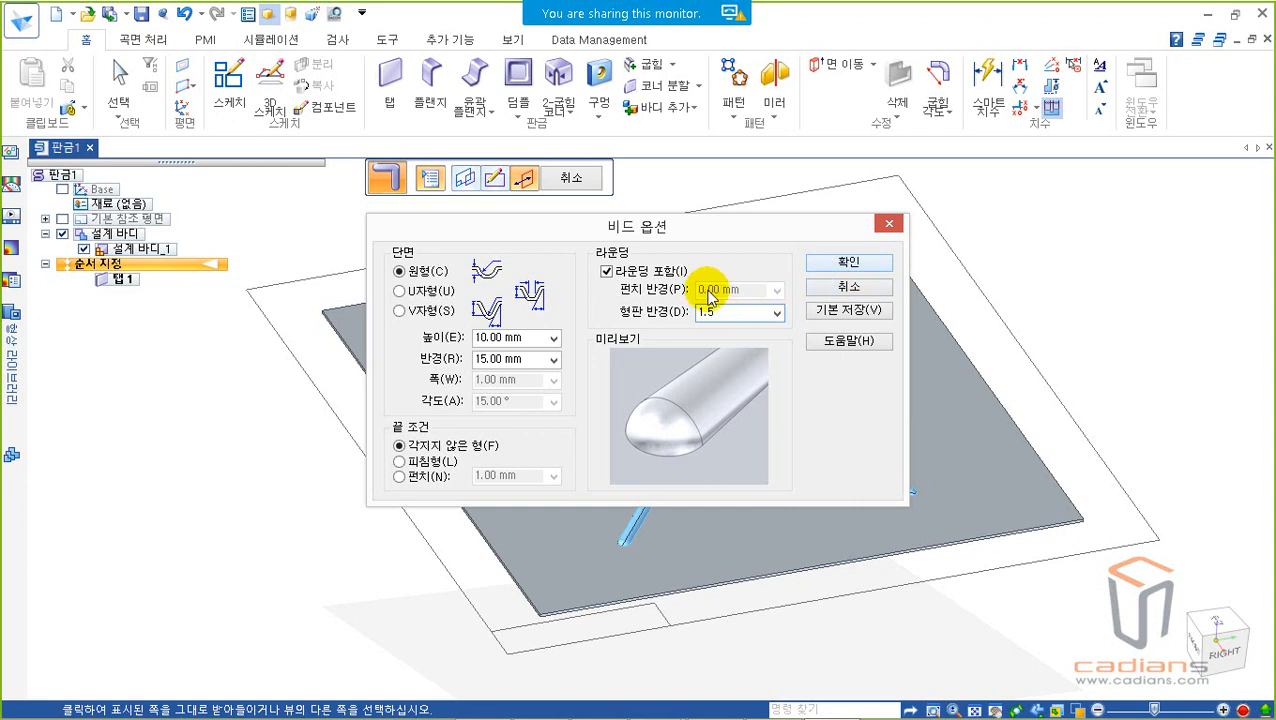
click(836, 264)
Step: Form the X-shaped bead downward into the plate and finish the feature
mouse_move(735, 427)
middle_down()
mouse_move(744, 329)
mouse_move(746, 447)
middle_up()
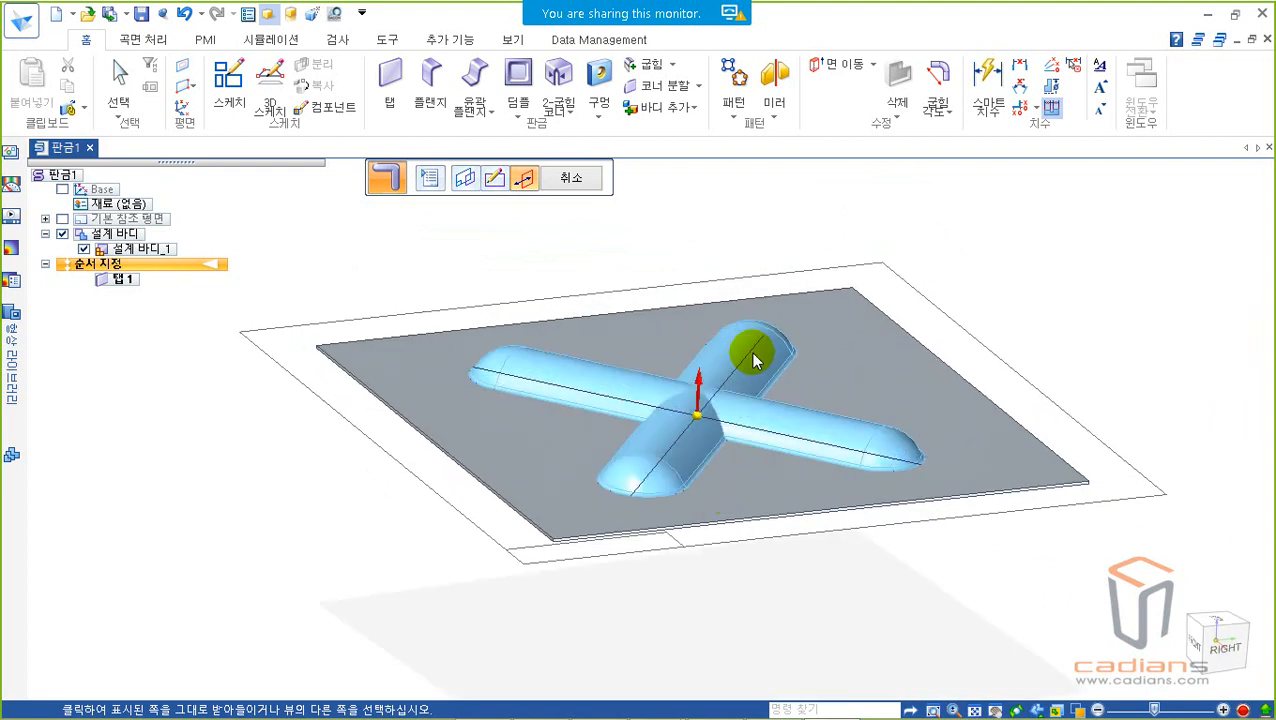
click(714, 532)
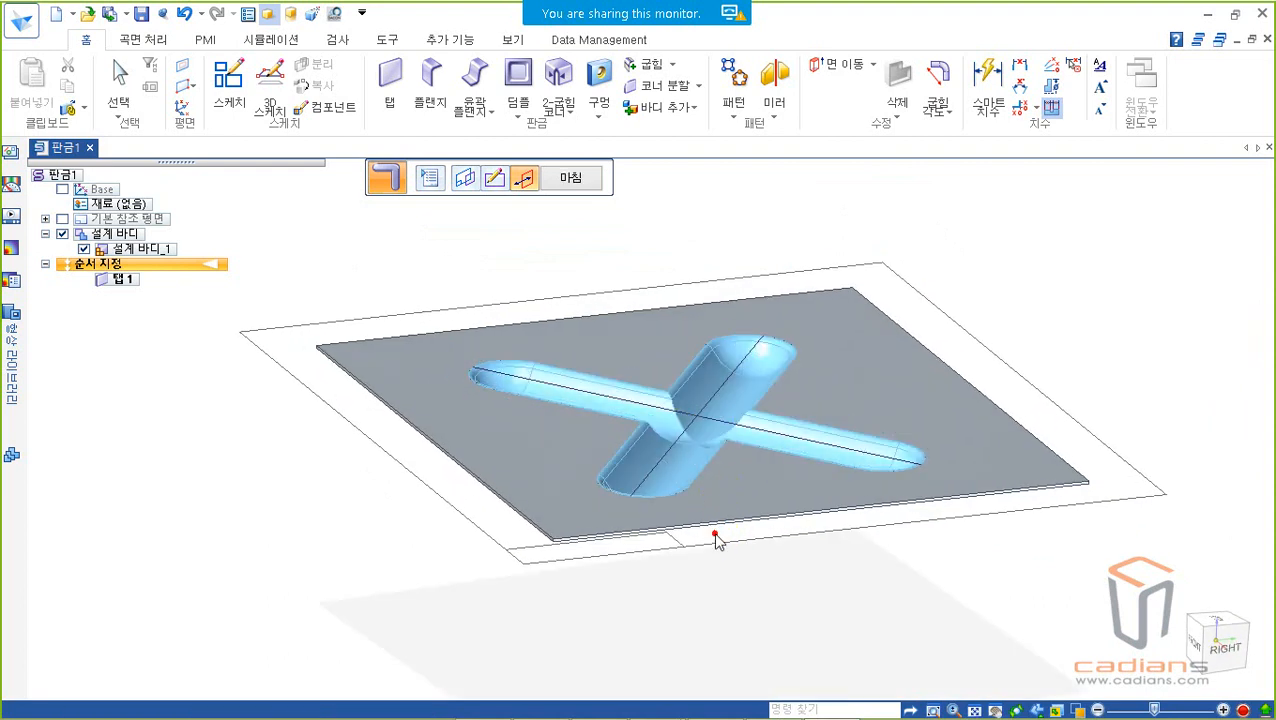
middle_drag(763, 349, 769, 450)
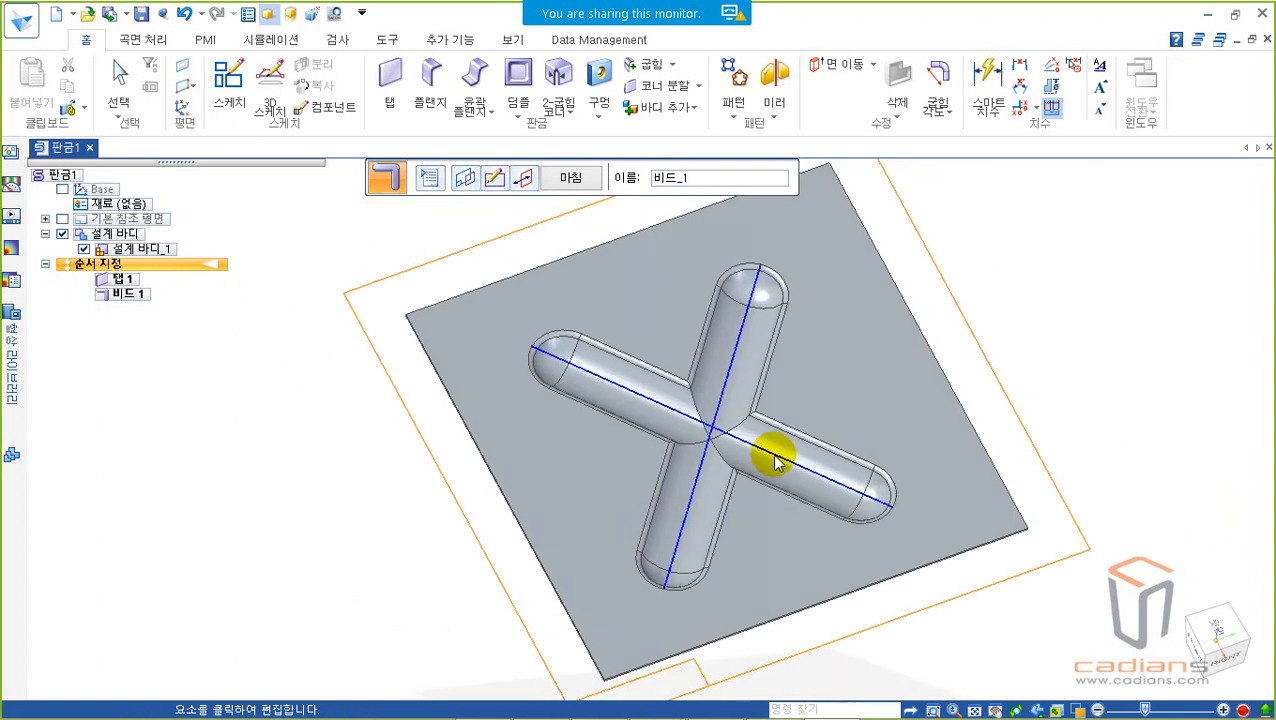
right_click(780, 425)
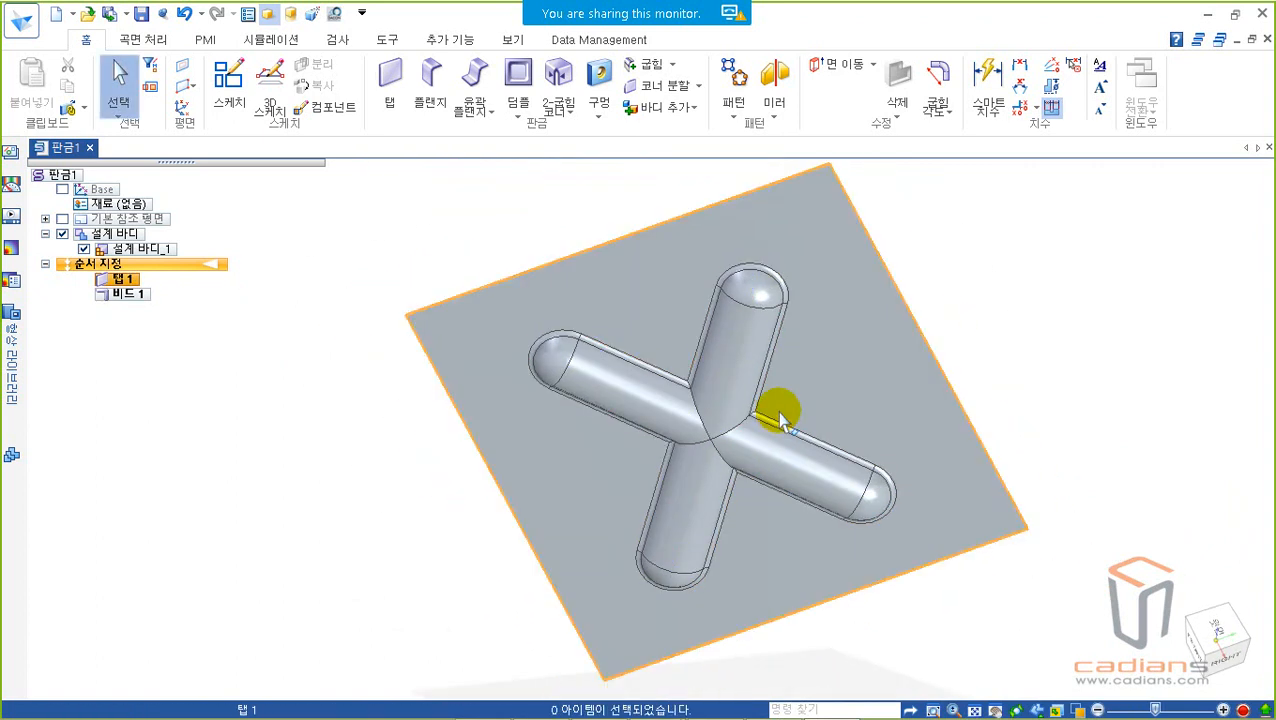
Step: Inspect the finished X-shaped bead from several angles and undo it
click(1016, 318)
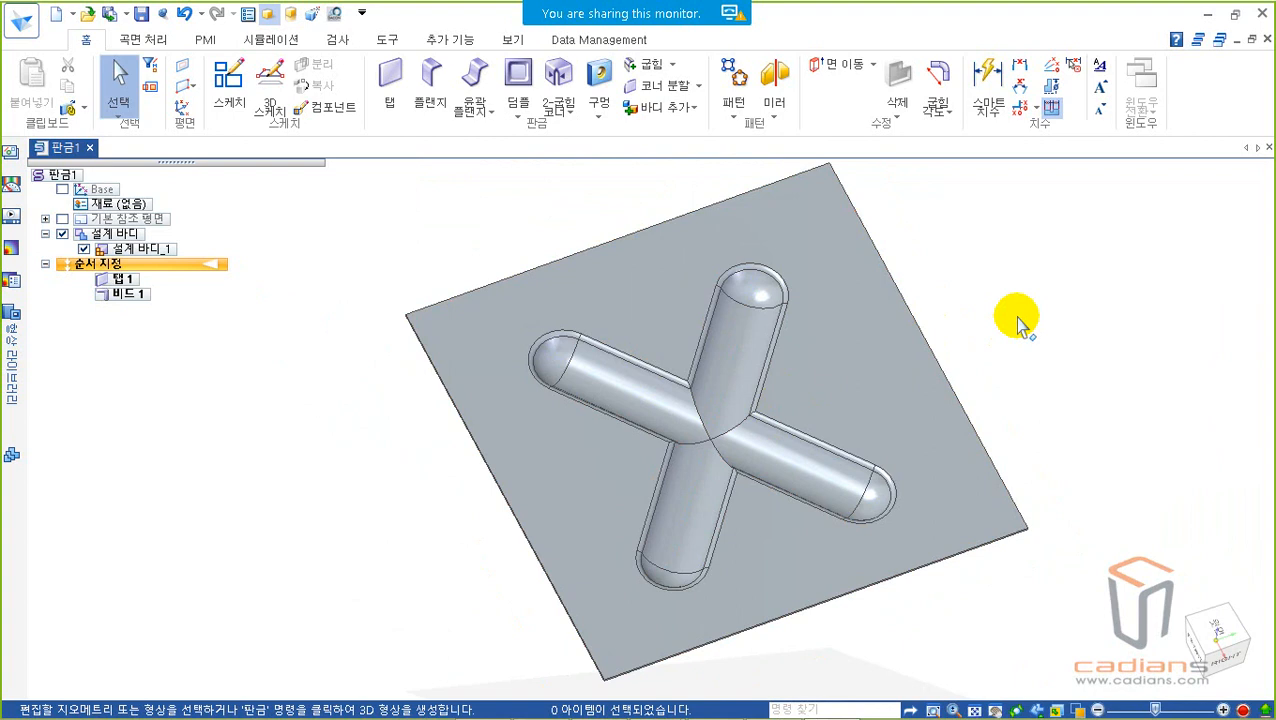
middle_drag(1031, 316, 1060, 318)
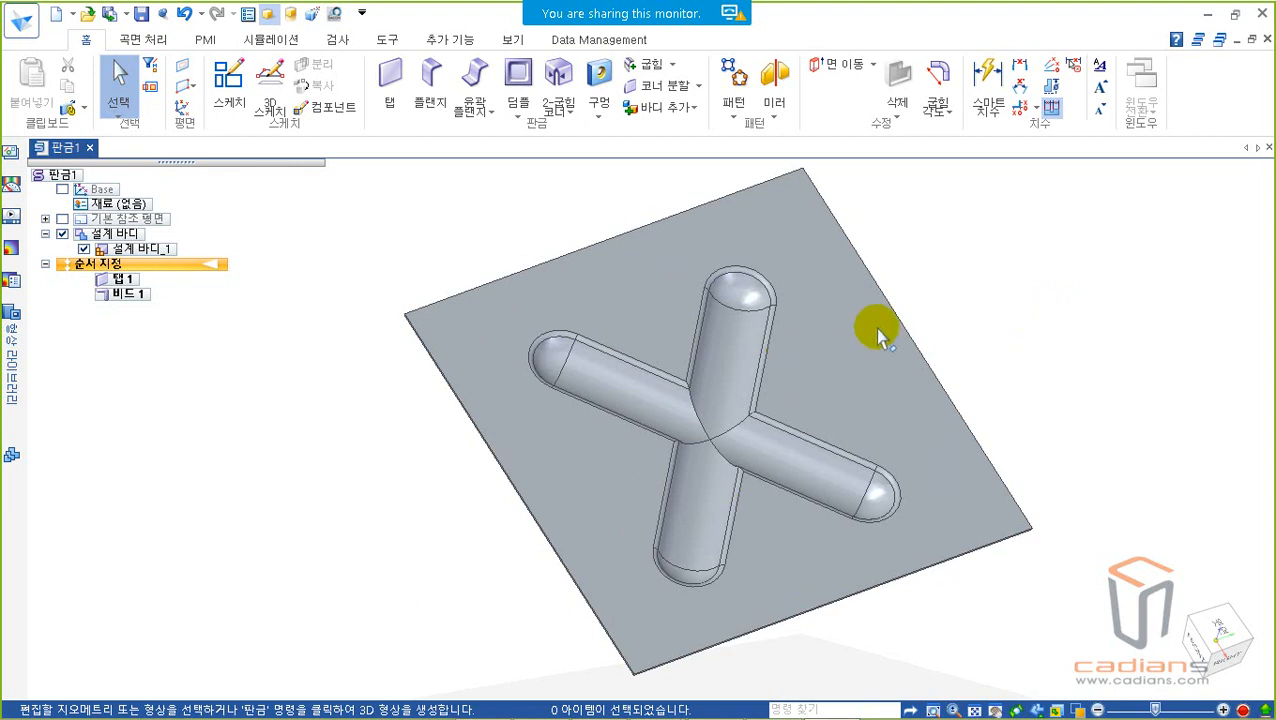
middle_drag(1040, 299, 1059, 362)
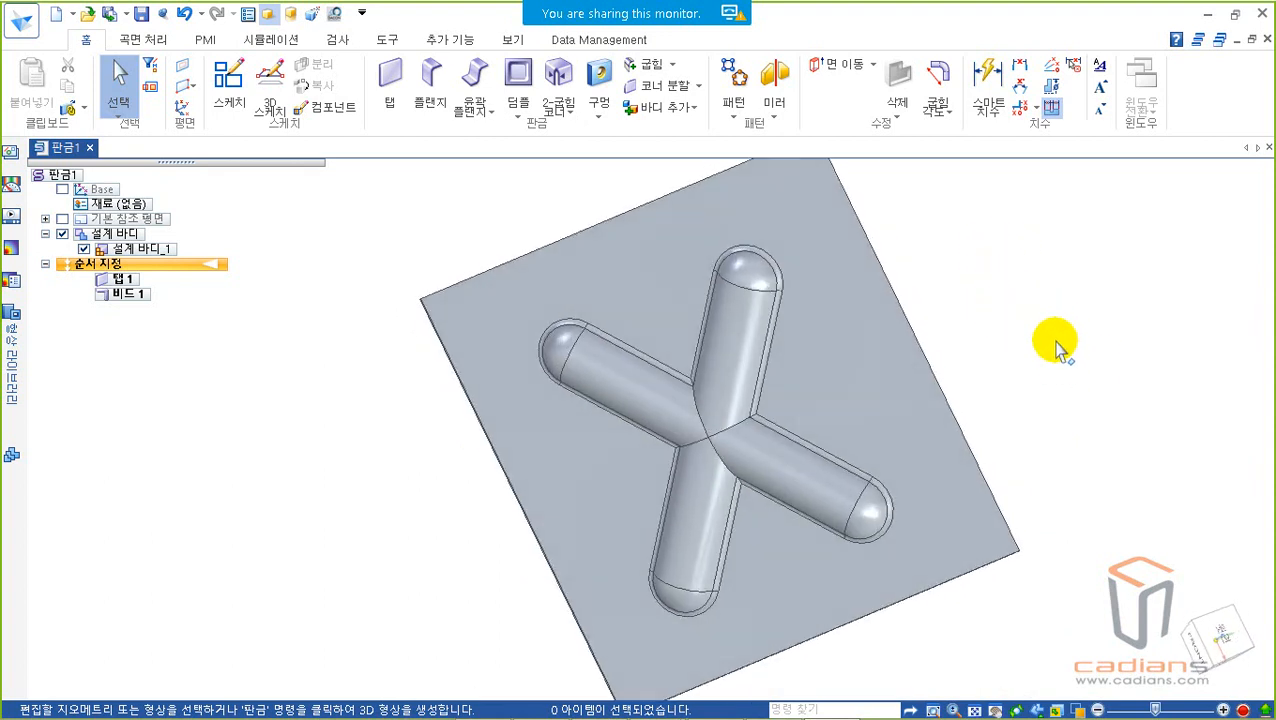
double_click(734, 377)
middle_drag(940, 327, 1005, 360)
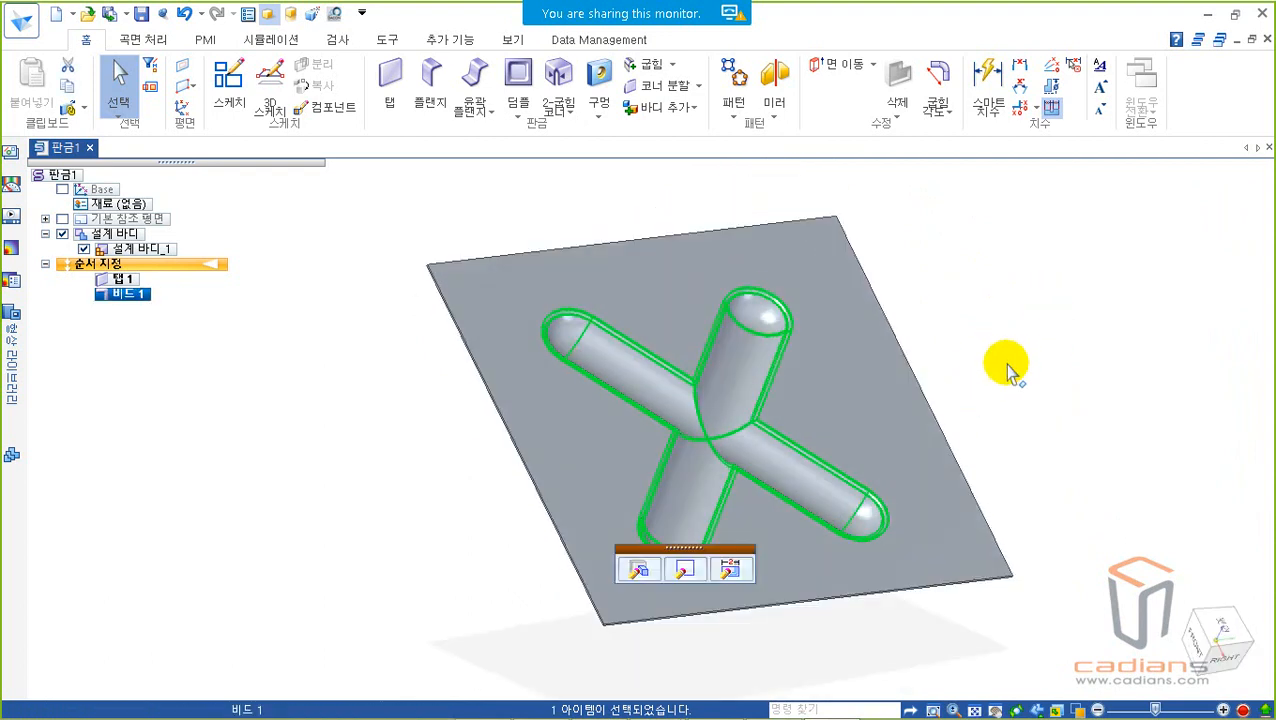
click(1029, 332)
key(ctrl+z)
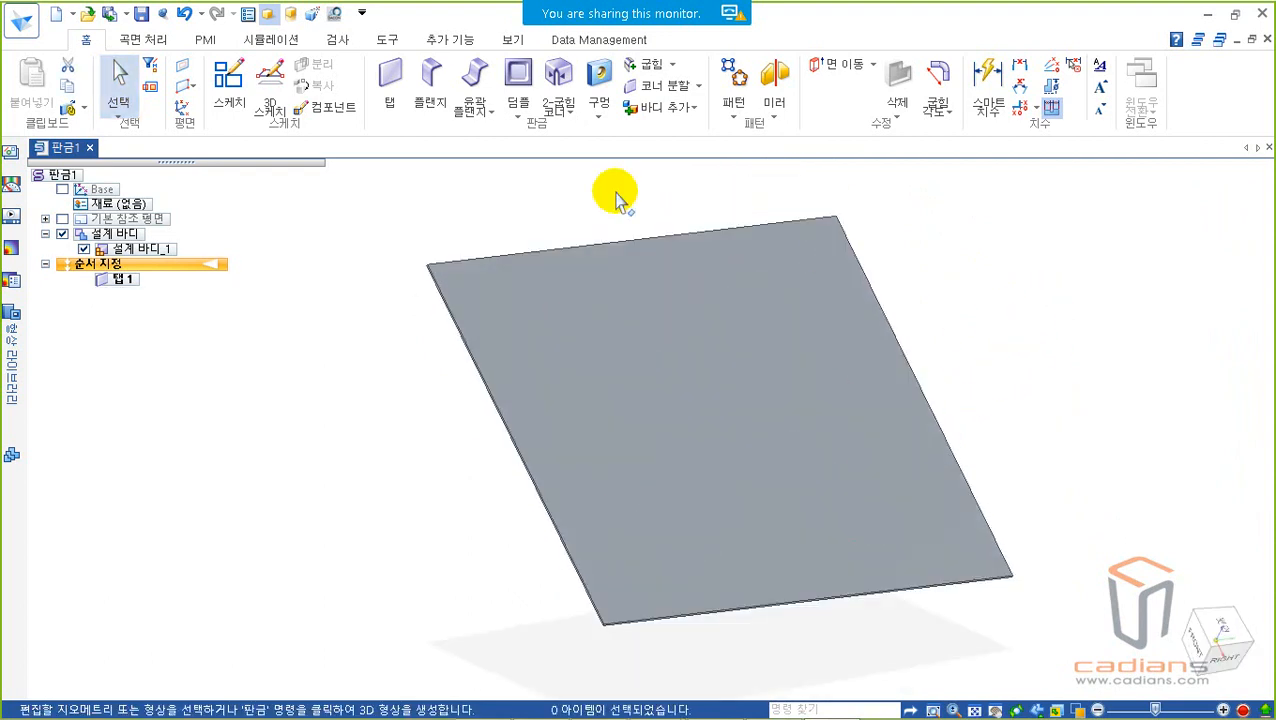
click(558, 112)
click(517, 106)
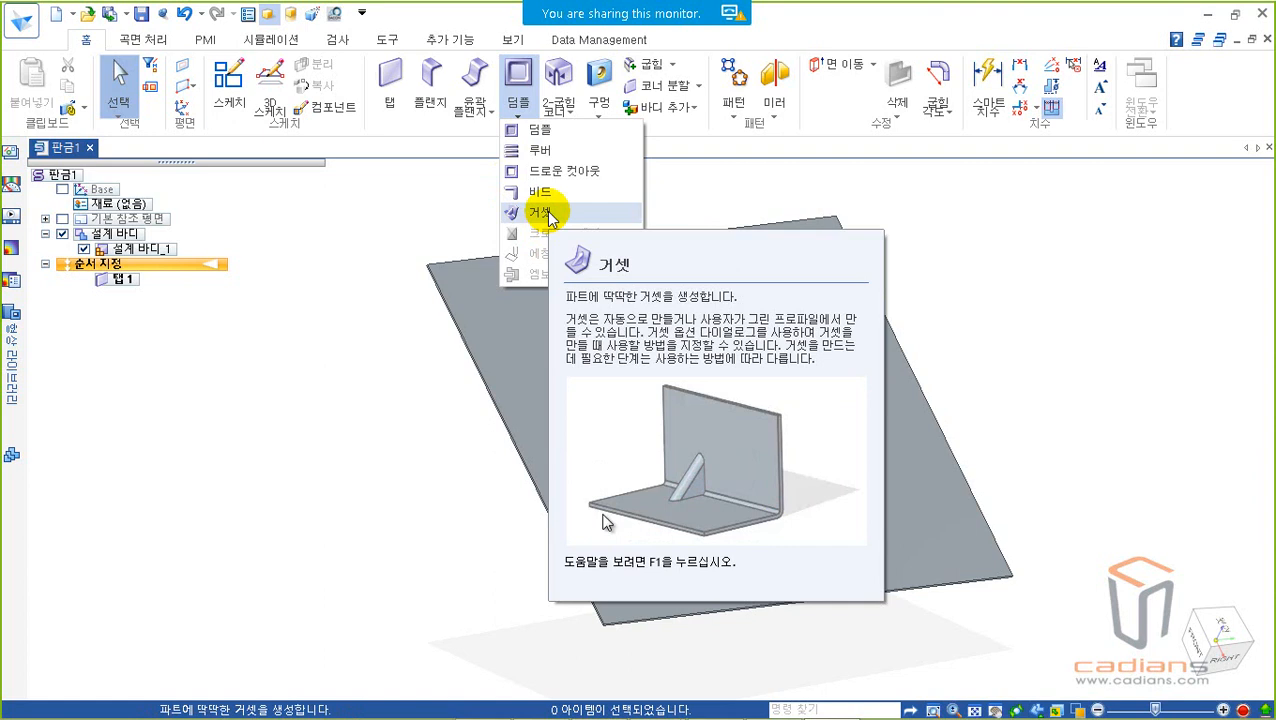
click(370, 228)
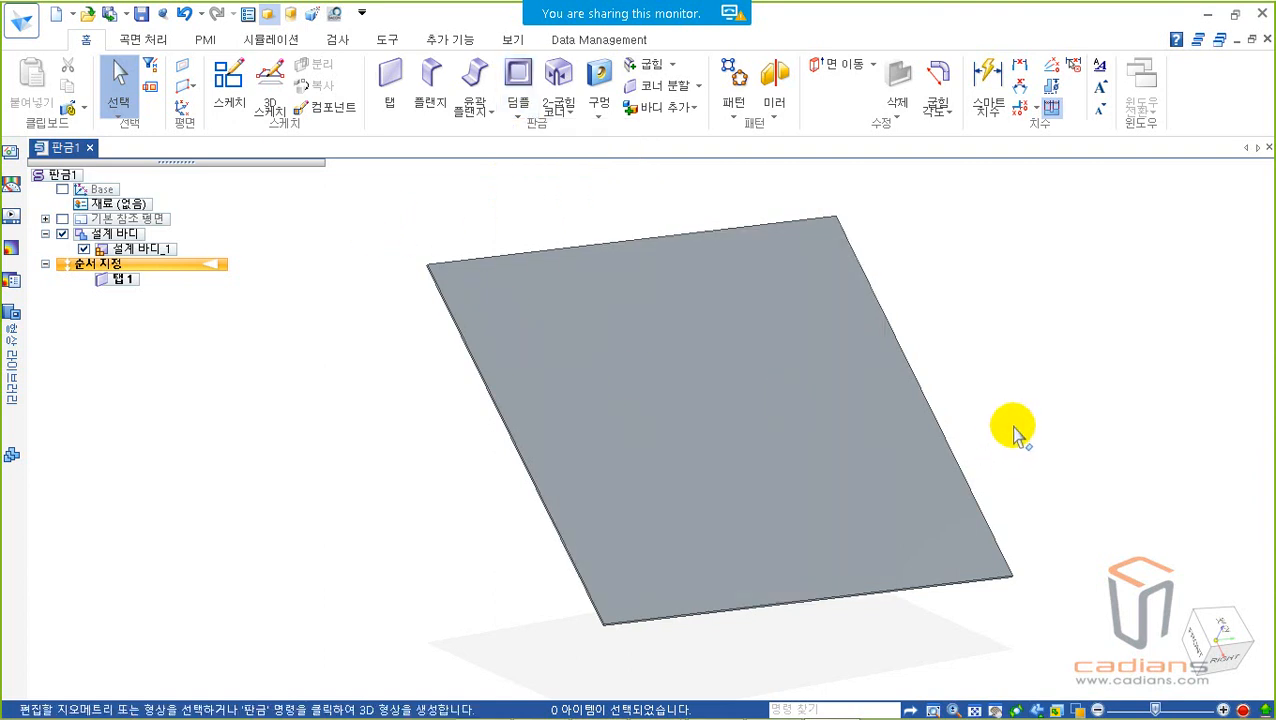
Step: Add a 100 mm flange upward at 90° along the plate's right-hand edge
middle_drag(1000, 408, 969, 373)
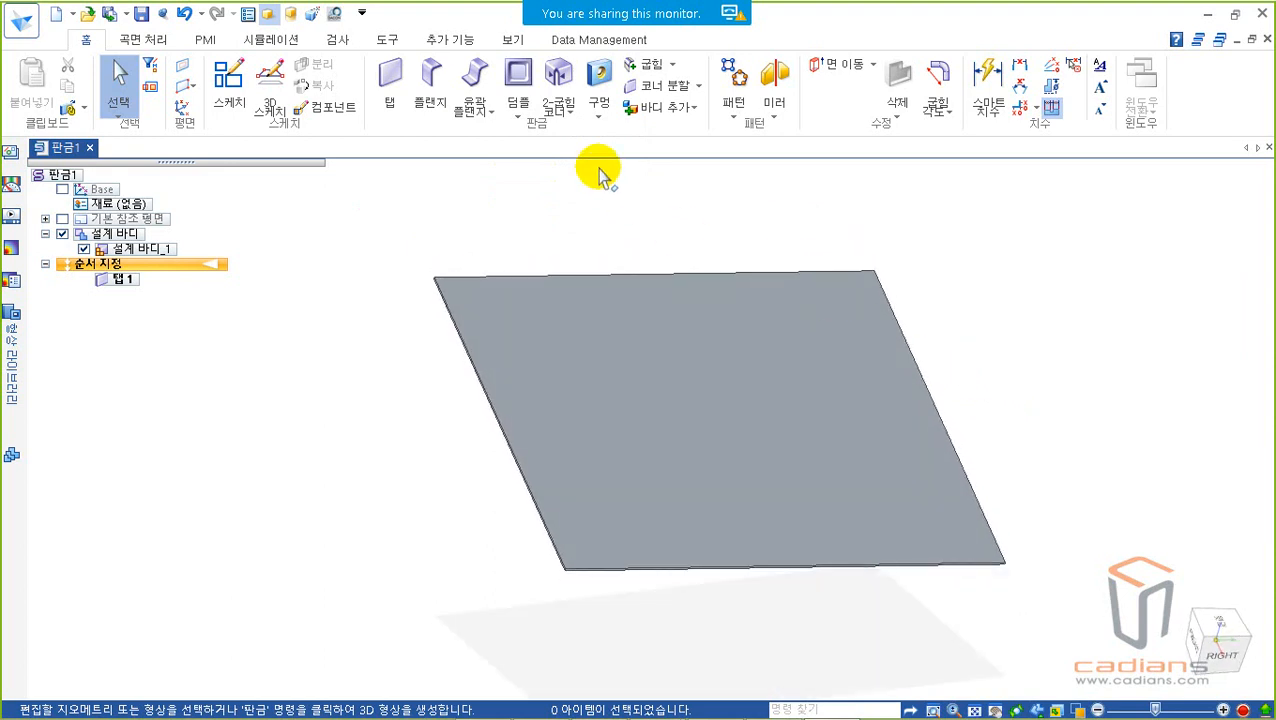
click(430, 106)
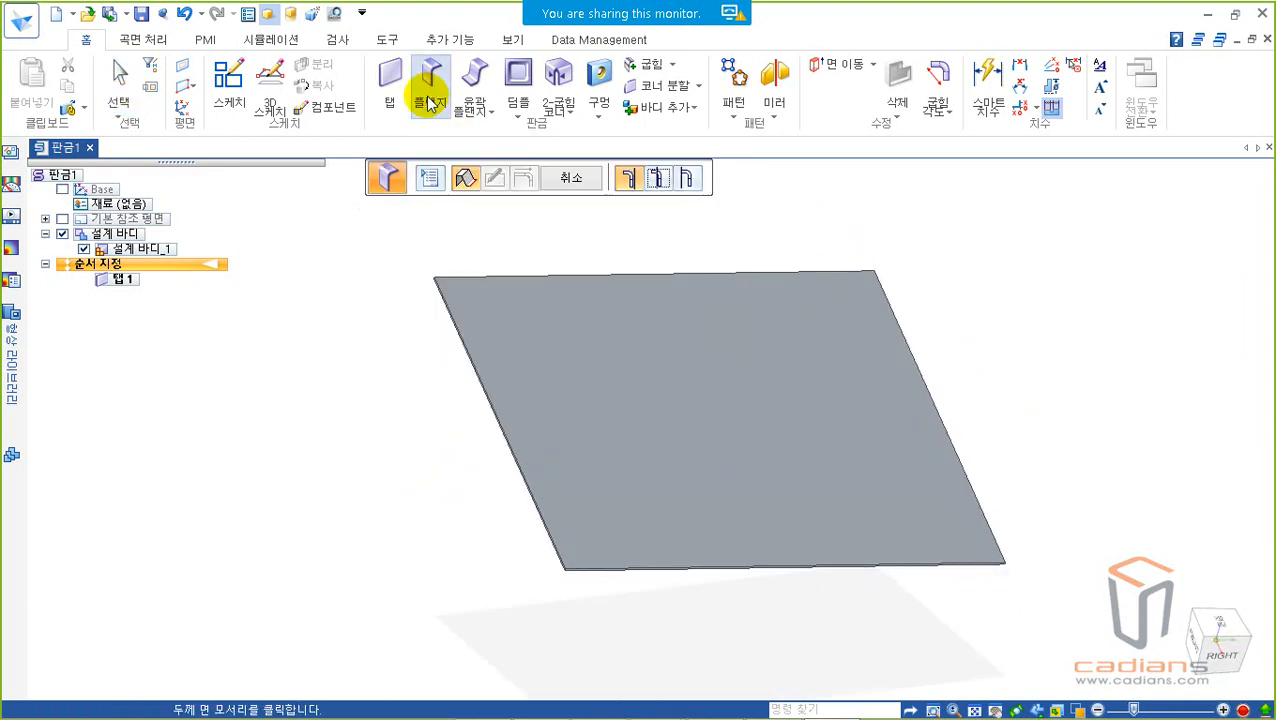
middle_drag(991, 402, 950, 390)
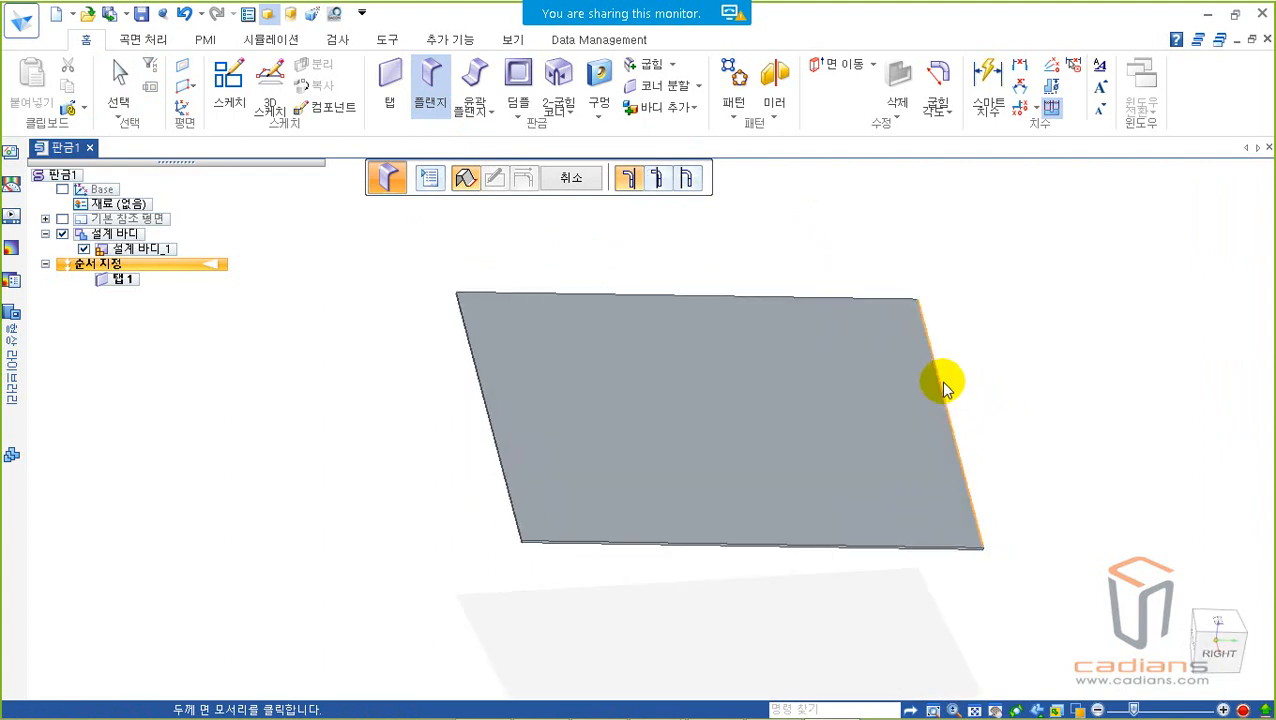
click(944, 383)
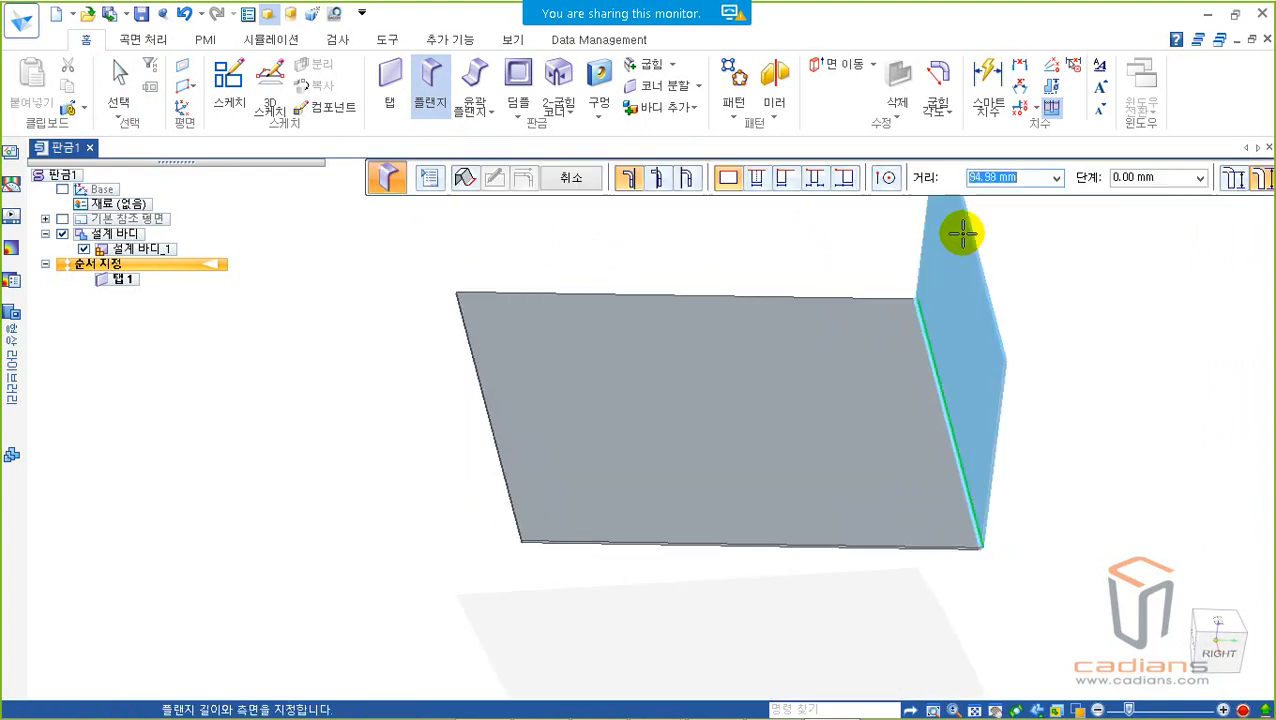
key(ctrl+r)
text(100)
key(Return)
click(1084, 321)
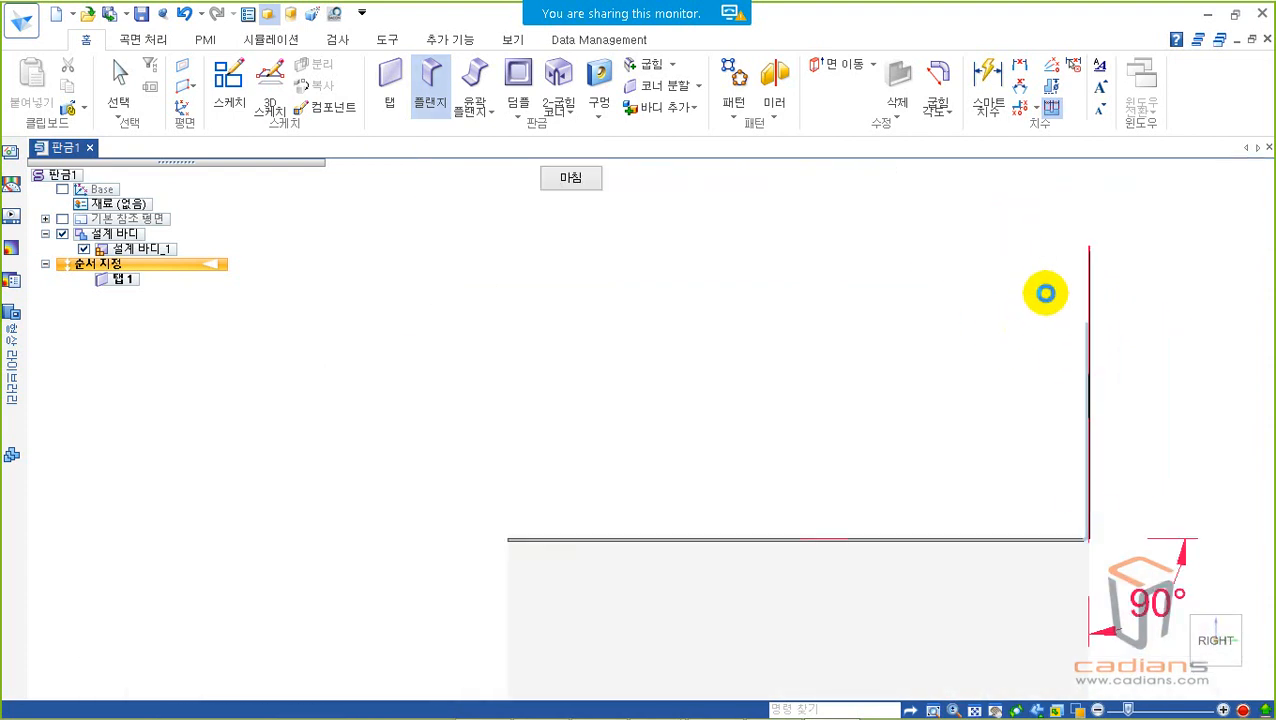
right_click(1004, 297)
key(Escape)
Step: Place a single gusset on the flange's inner bend, near the bend's front end
middle_drag(963, 293, 968, 412)
scroll(1014, 392, up, 3)
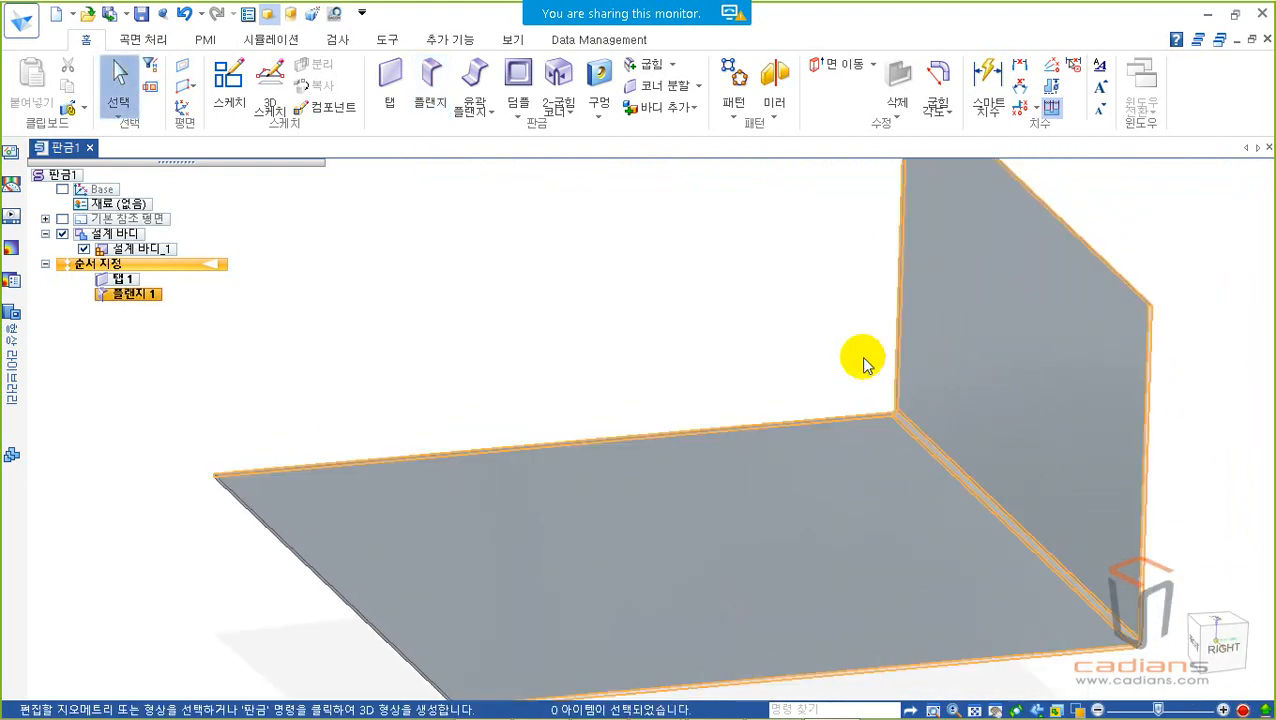
drag(870, 384, 1148, 664)
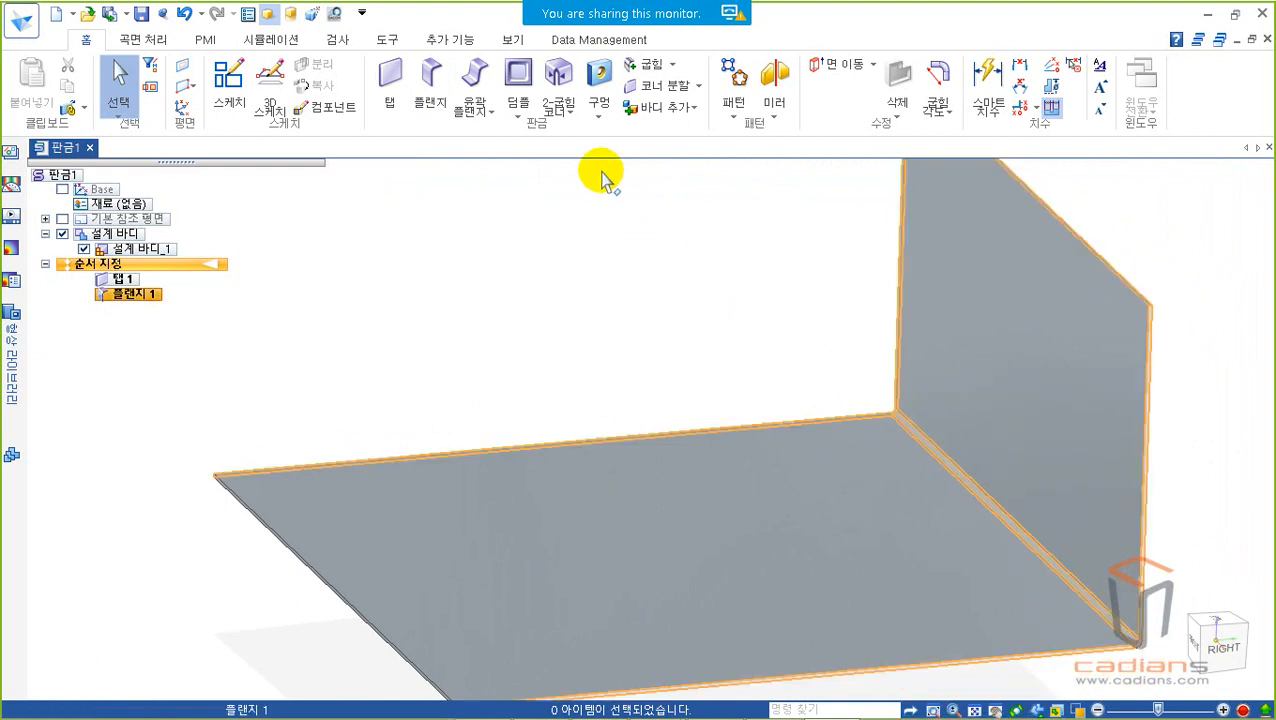
click(513, 103)
click(540, 211)
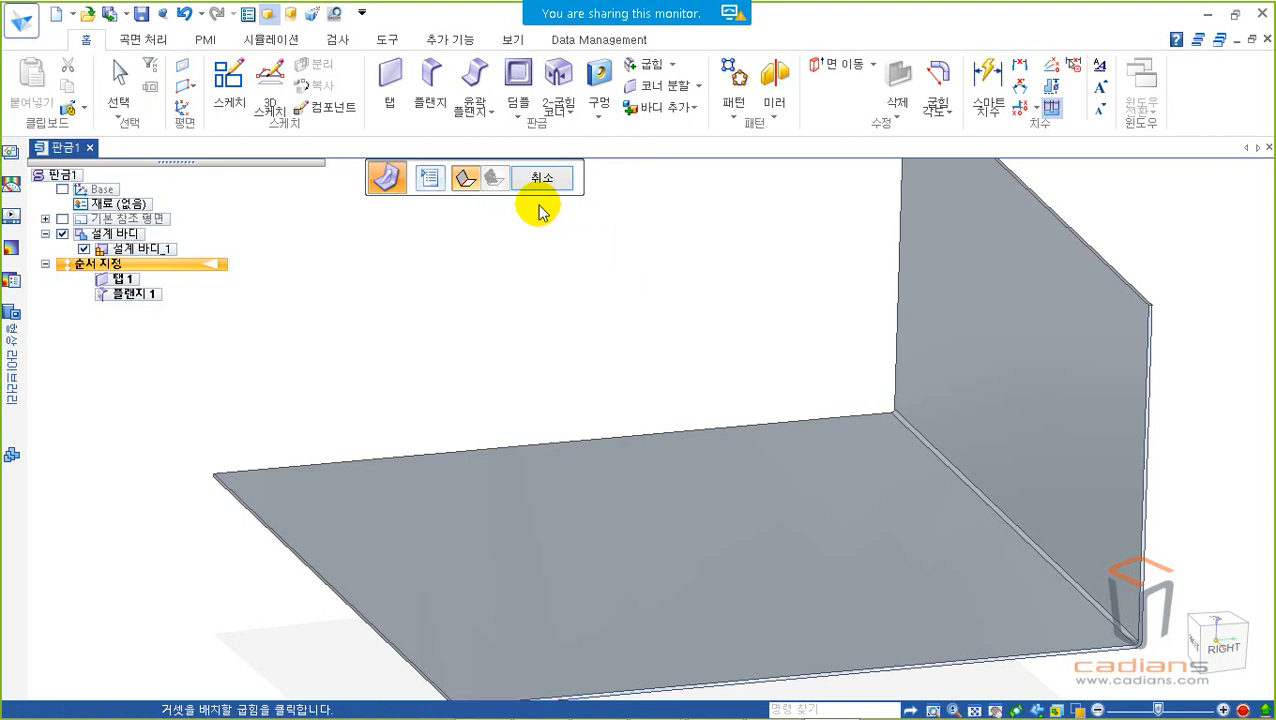
click(936, 455)
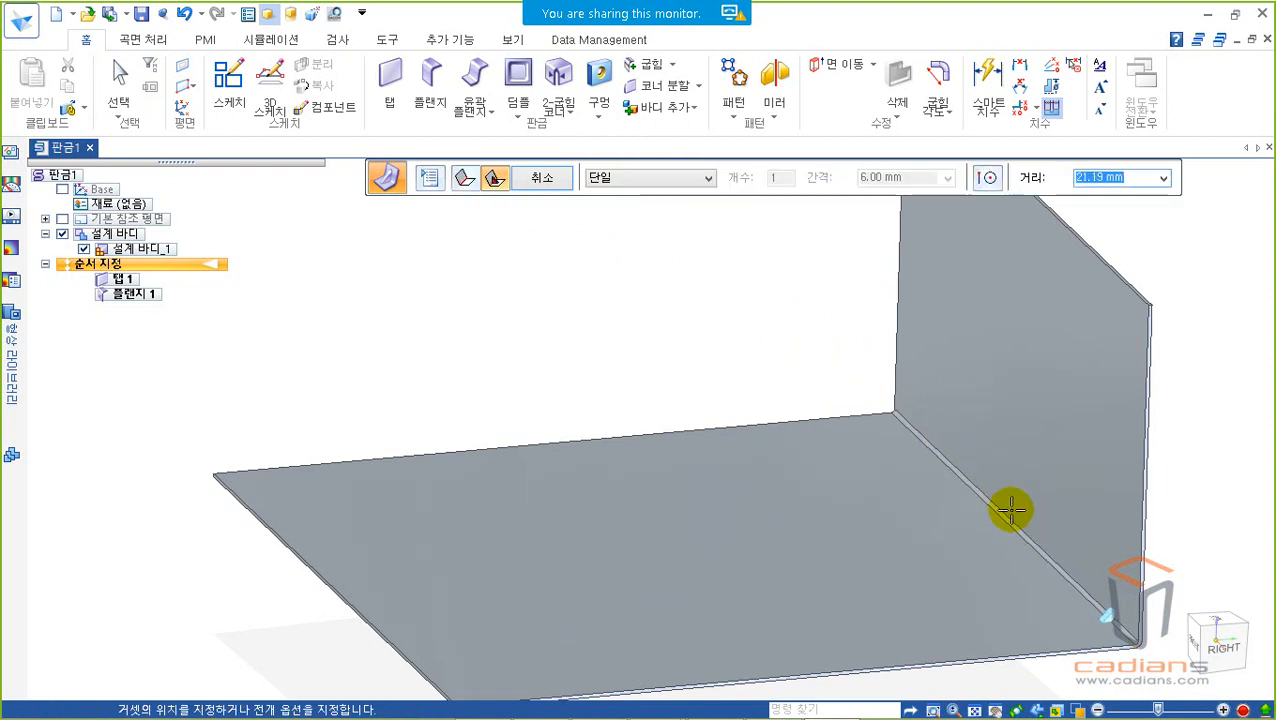
click(930, 512)
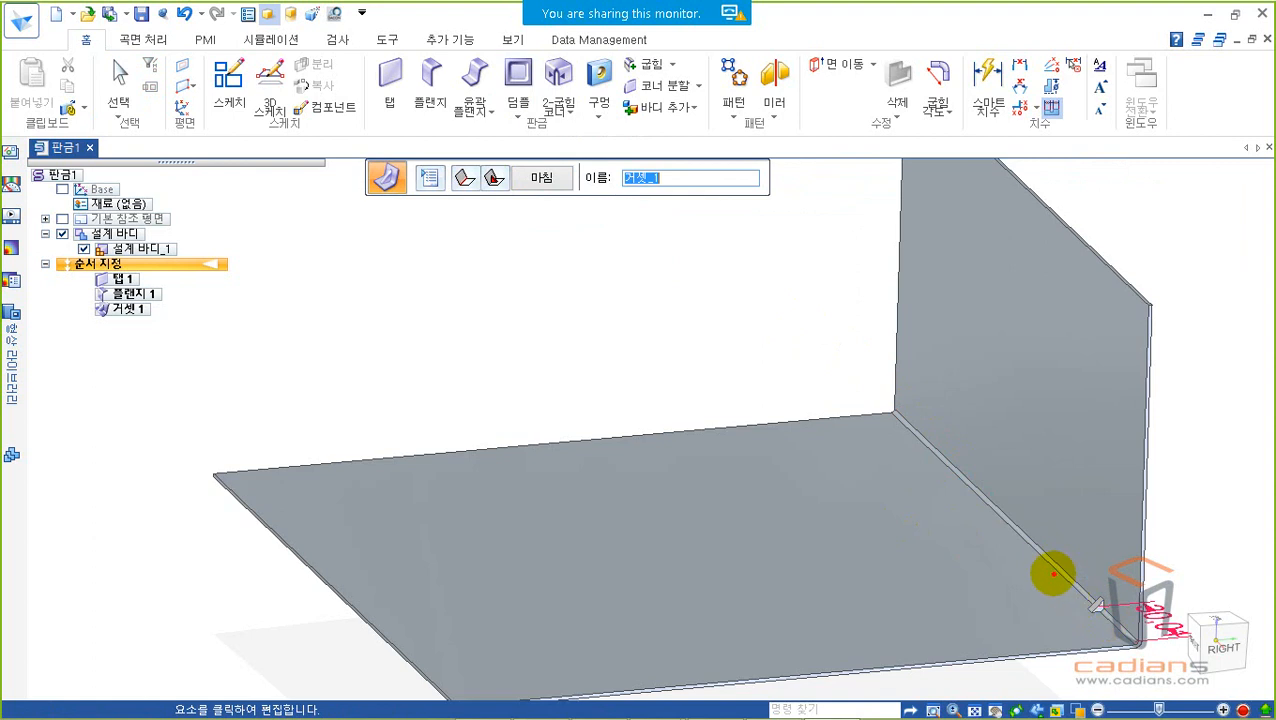
click(1090, 588)
Step: Edit the gusset's placement to use a Fit (맞춤) pattern with 5 gussets along the bend
click(495, 172)
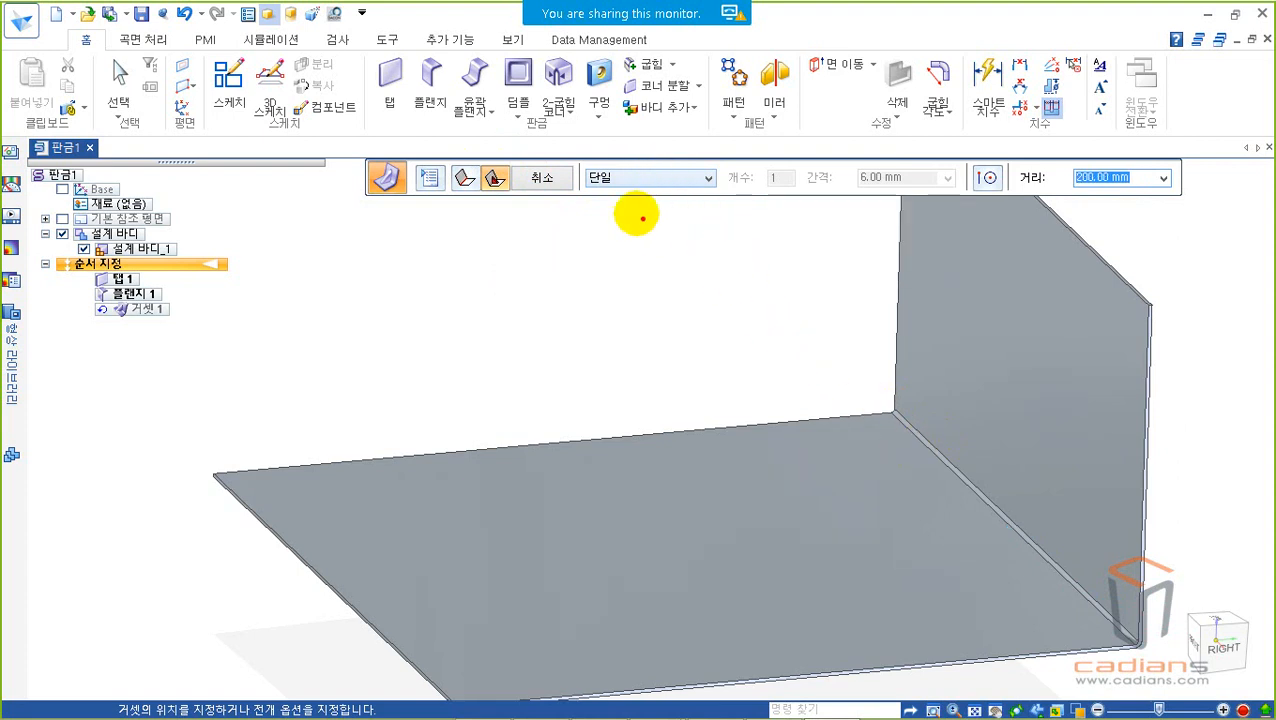
drag(573, 159, 719, 202)
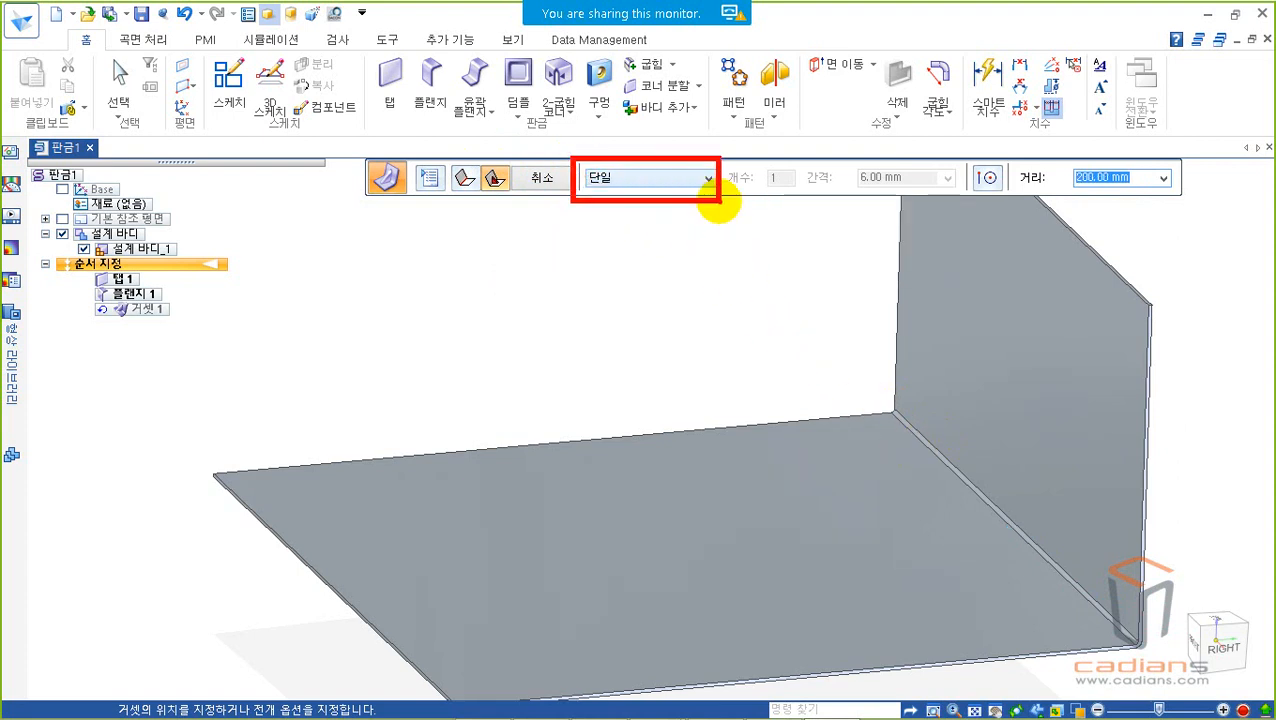
key(Escape)
click(681, 182)
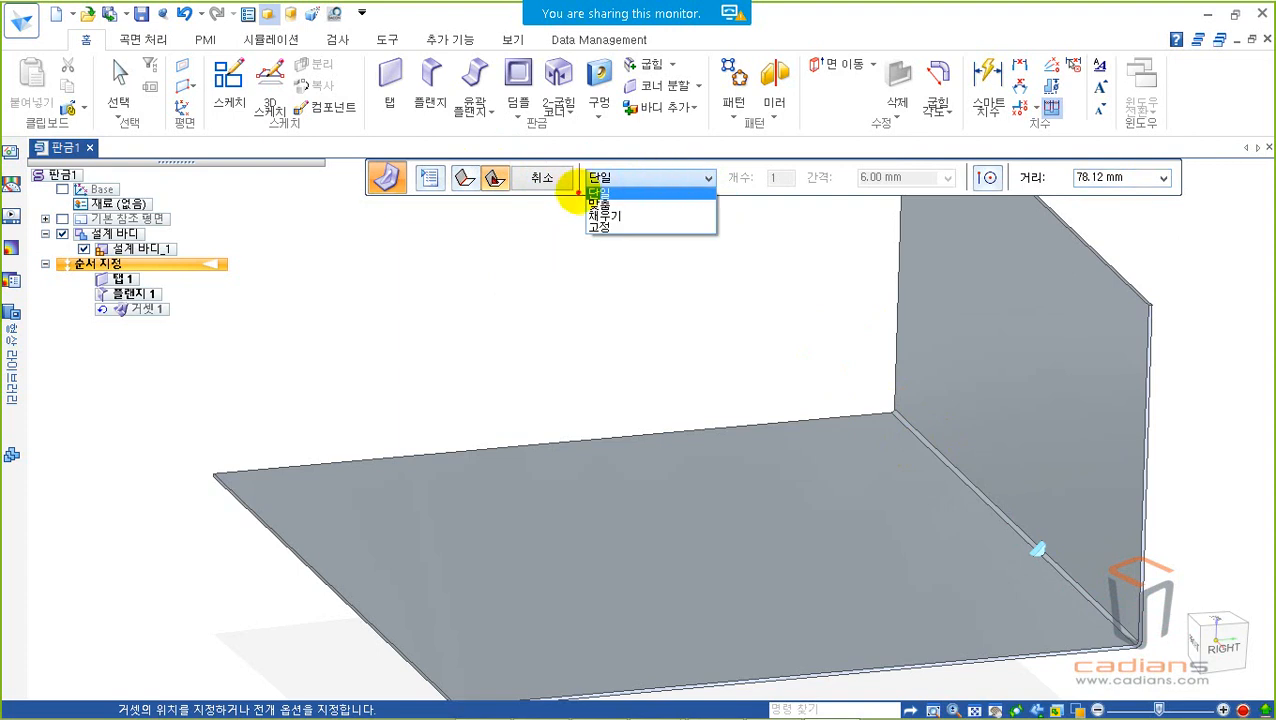
drag(572, 163, 644, 196)
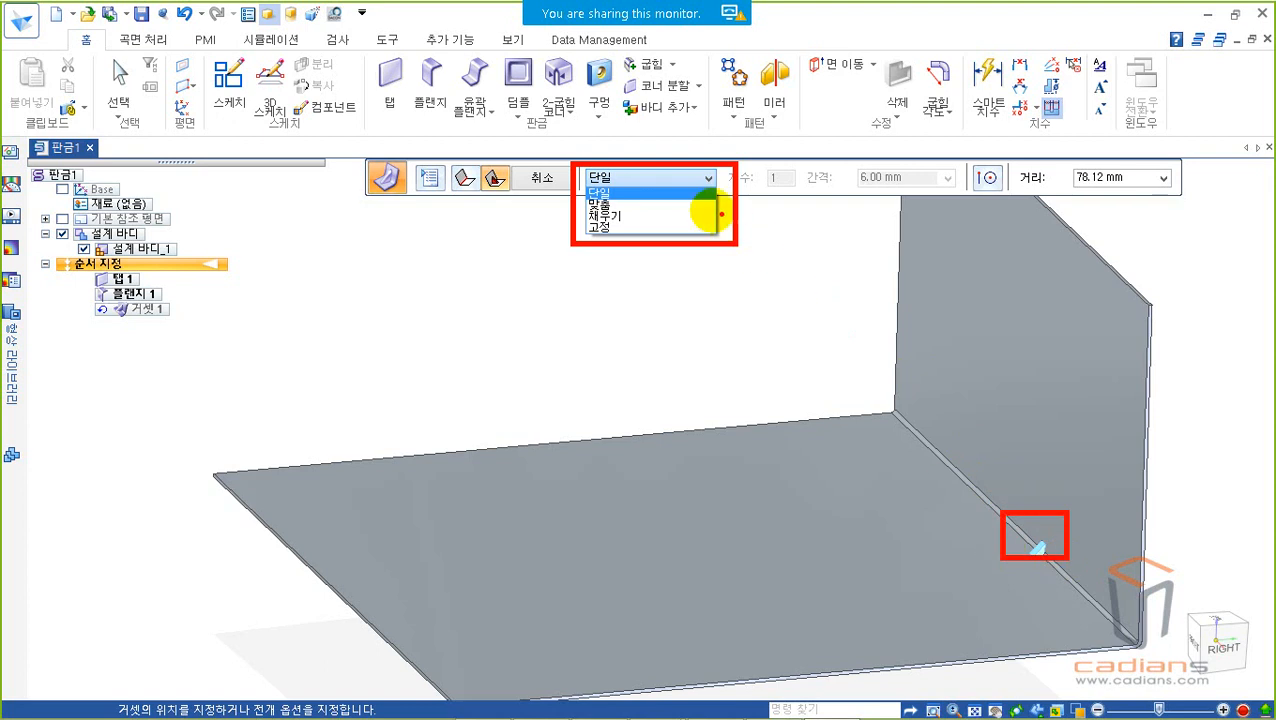
right_click(677, 200)
click(666, 179)
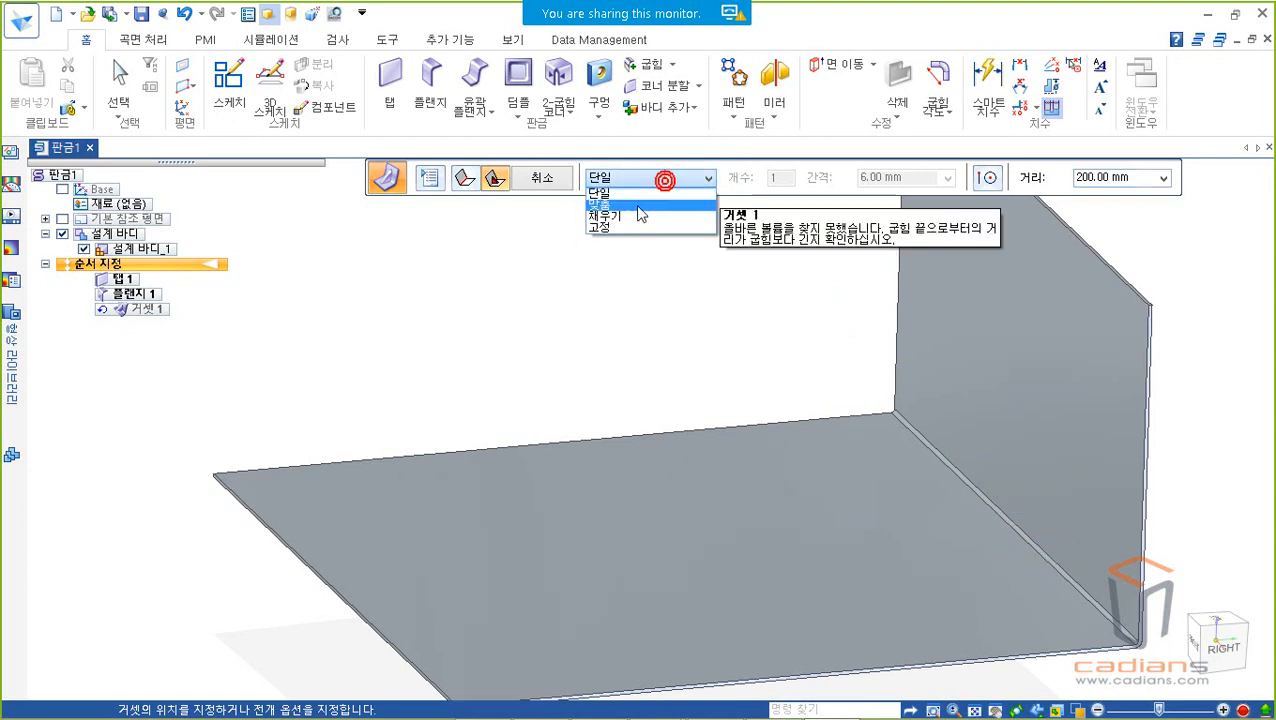
click(637, 206)
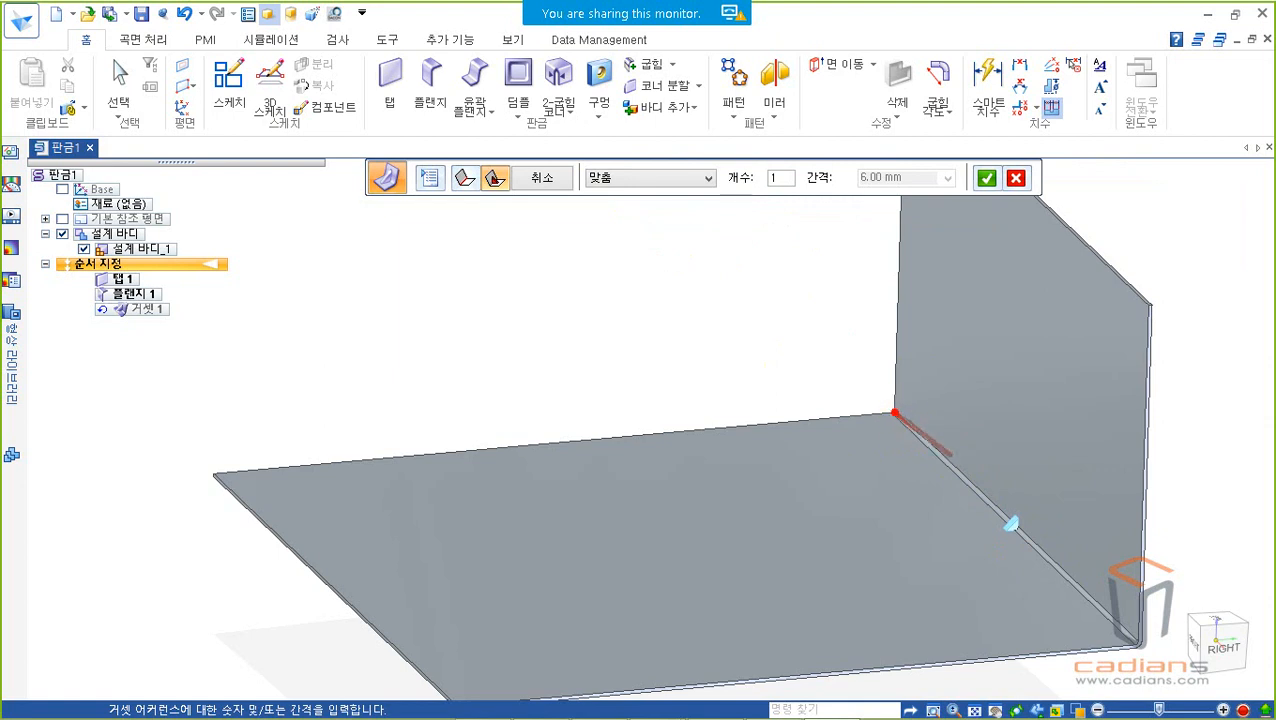
click(1117, 630)
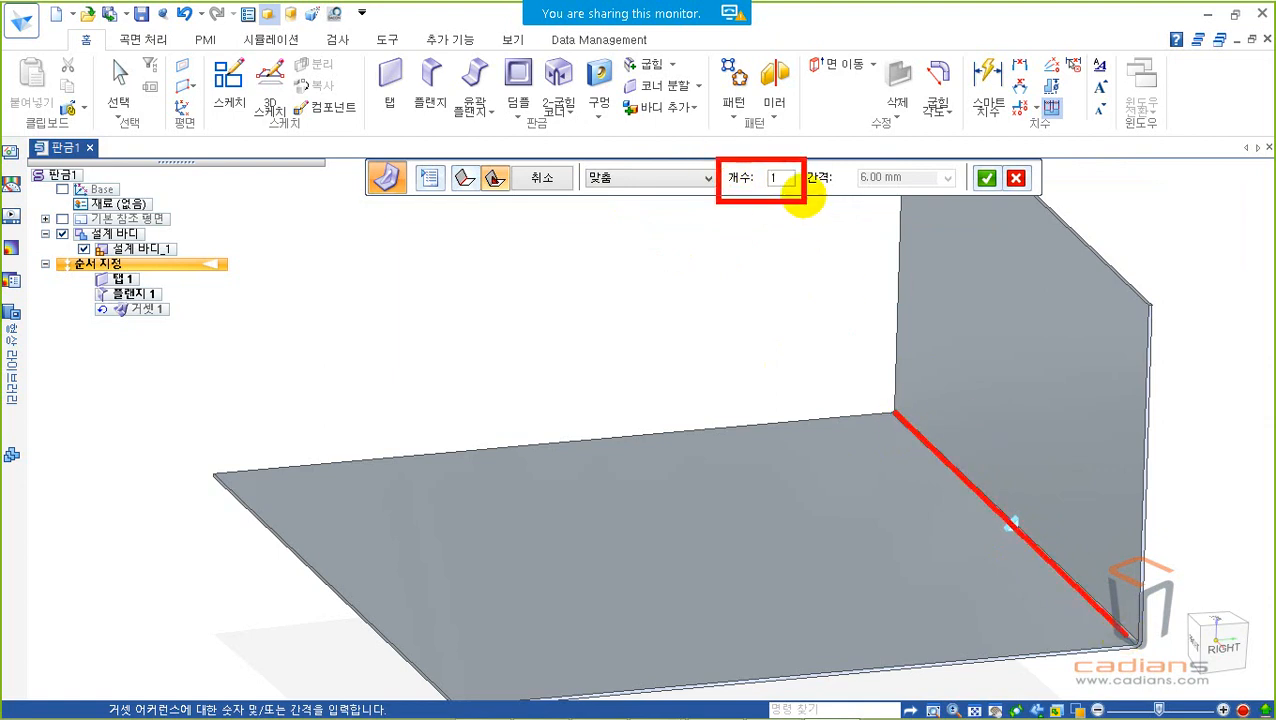
drag(785, 179, 757, 178)
text(5)
click(683, 178)
click(683, 178)
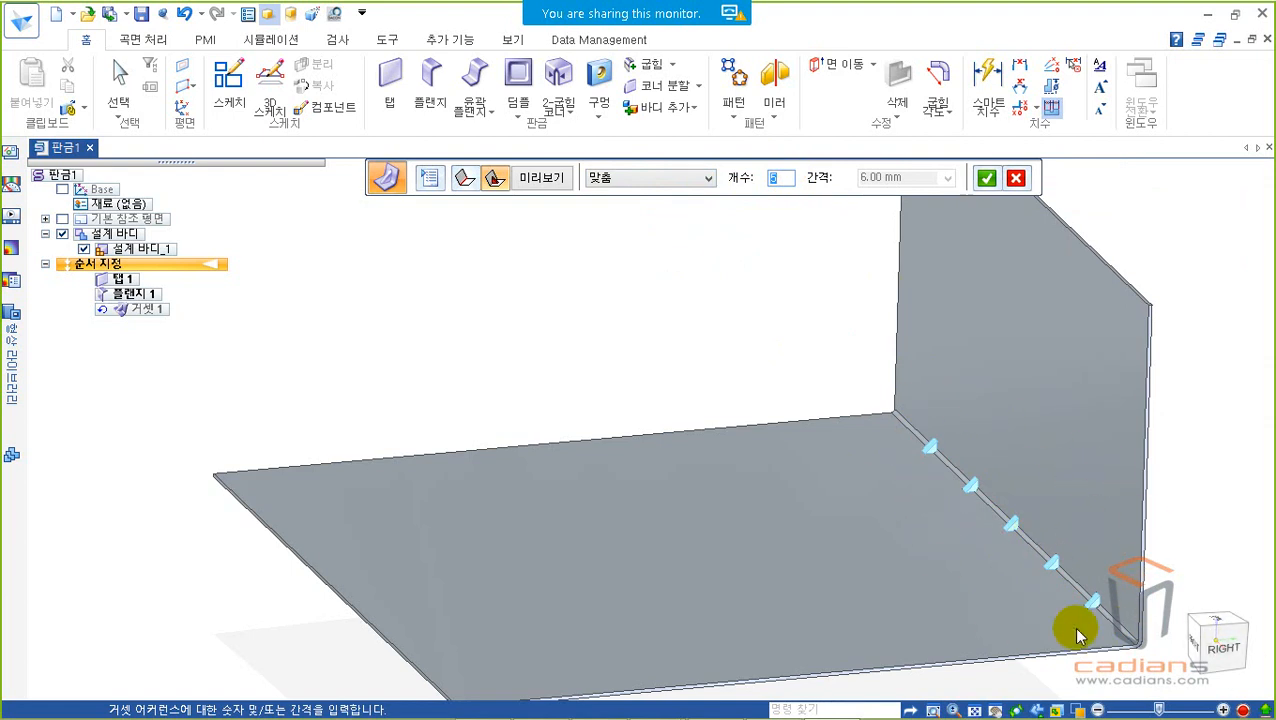
Step: Try the Fill (채우기) gusset pattern with 15 mm spacing along the bend
click(660, 177)
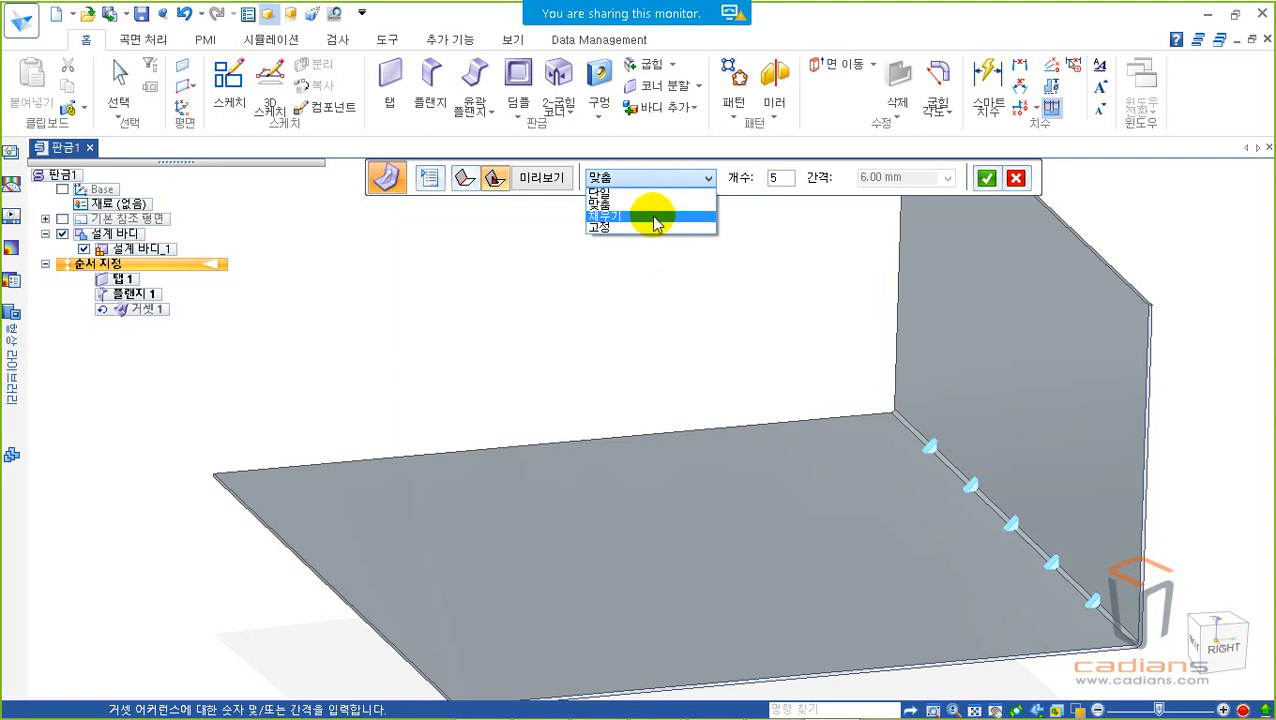
click(655, 217)
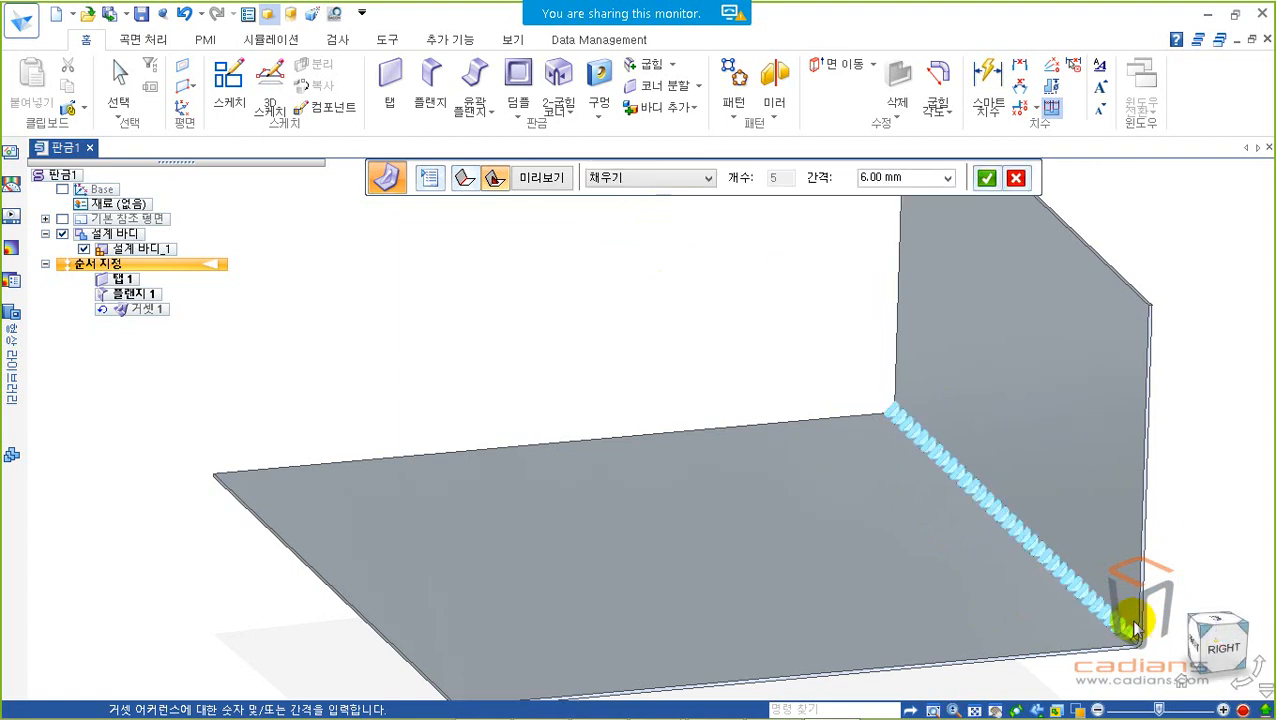
click(918, 179)
text(15)
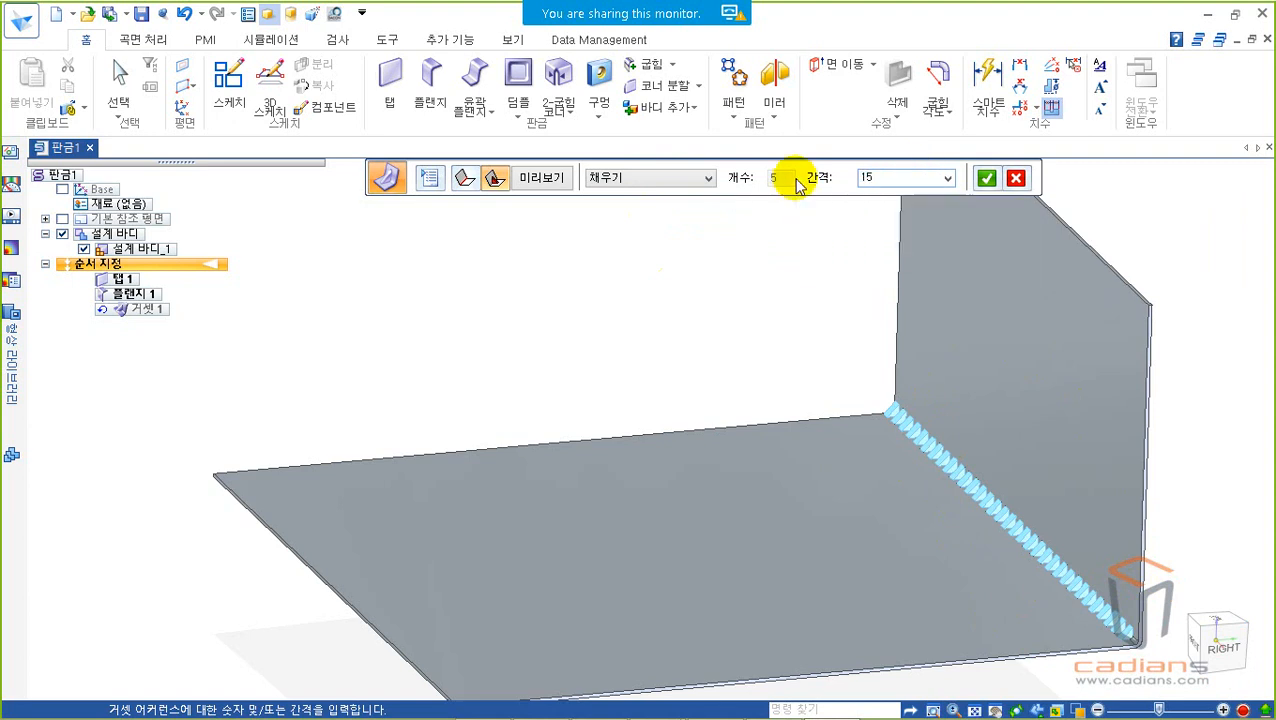
key(Return)
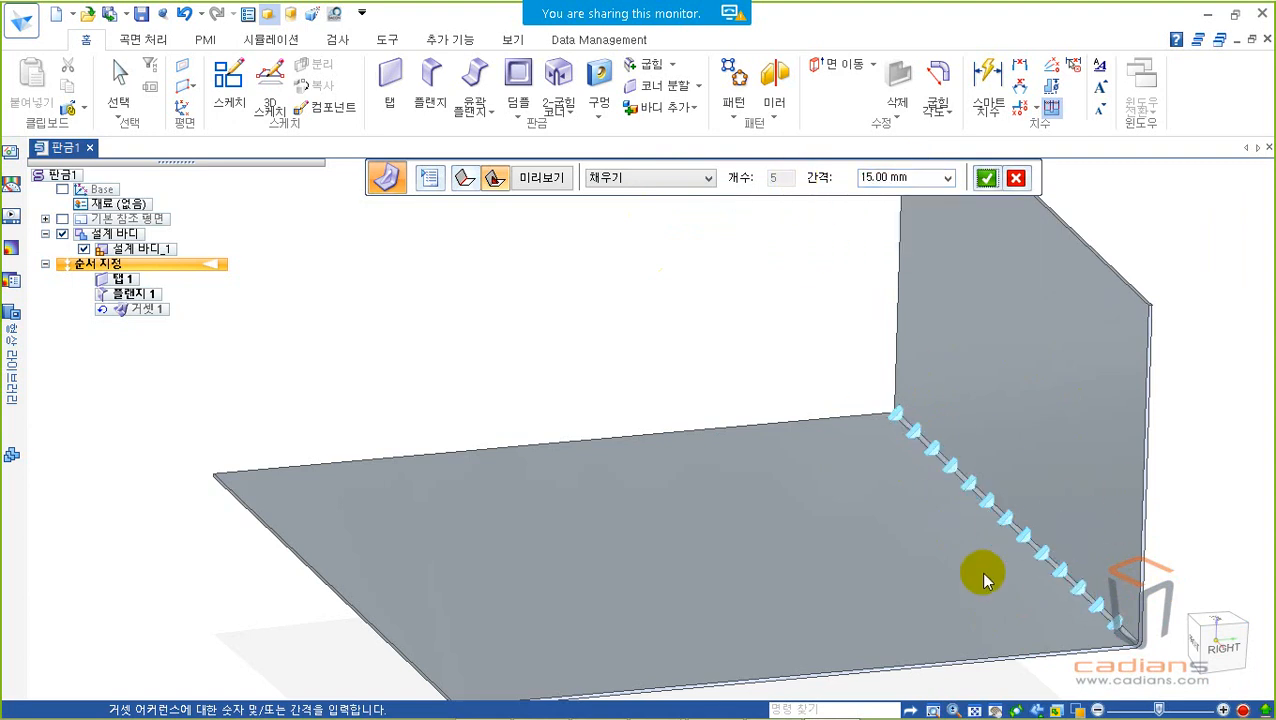
Step: Try the Fixed (고정) gusset pattern and return the gussets to the Fit (맞춤) pattern
click(685, 177)
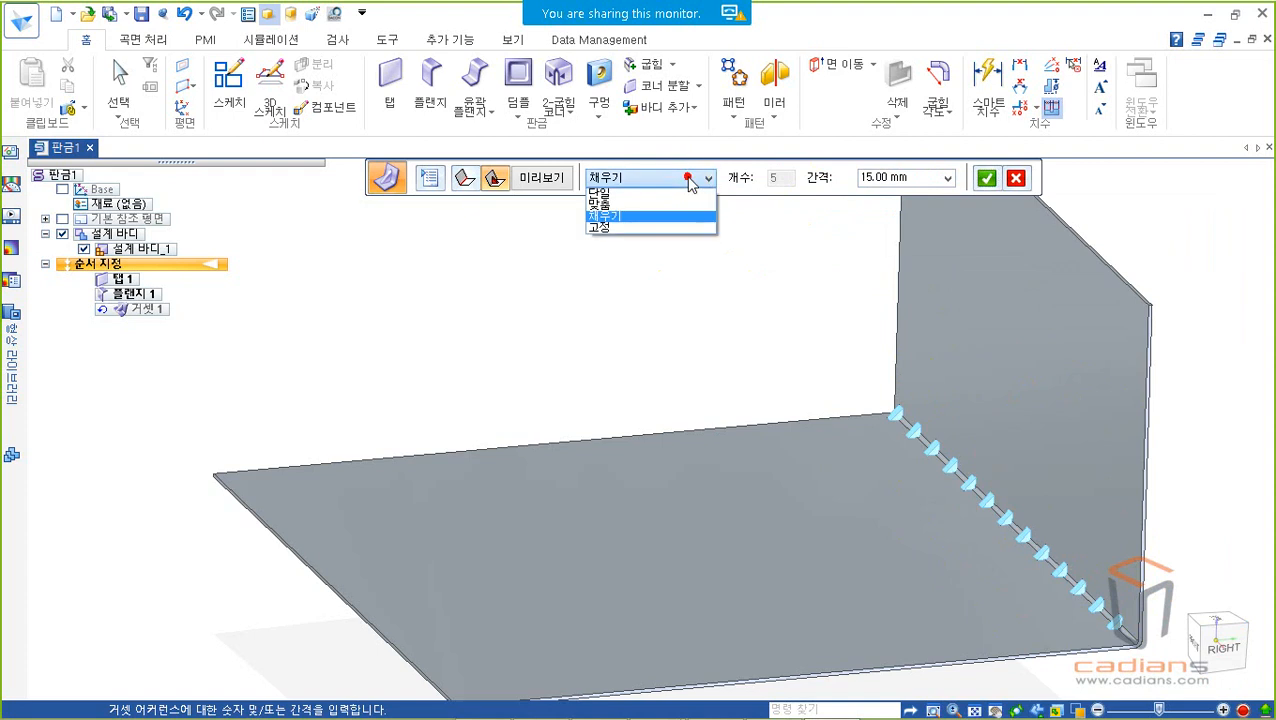
click(677, 227)
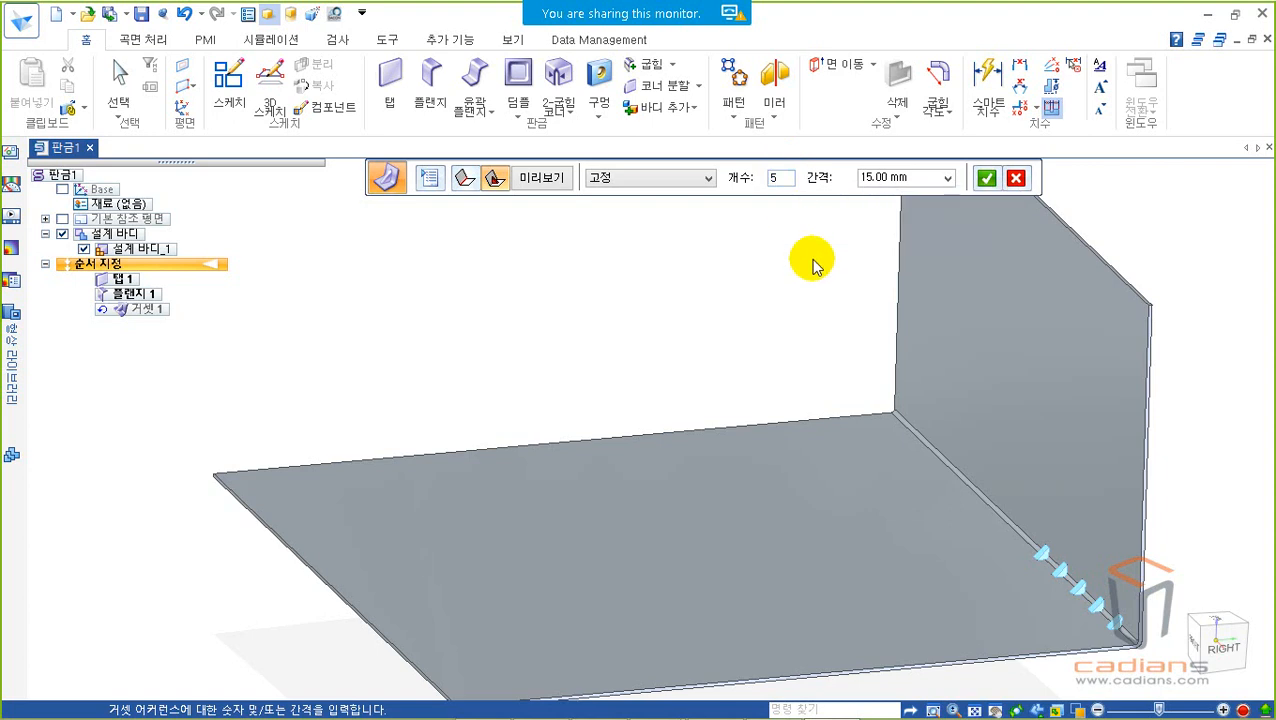
click(626, 178)
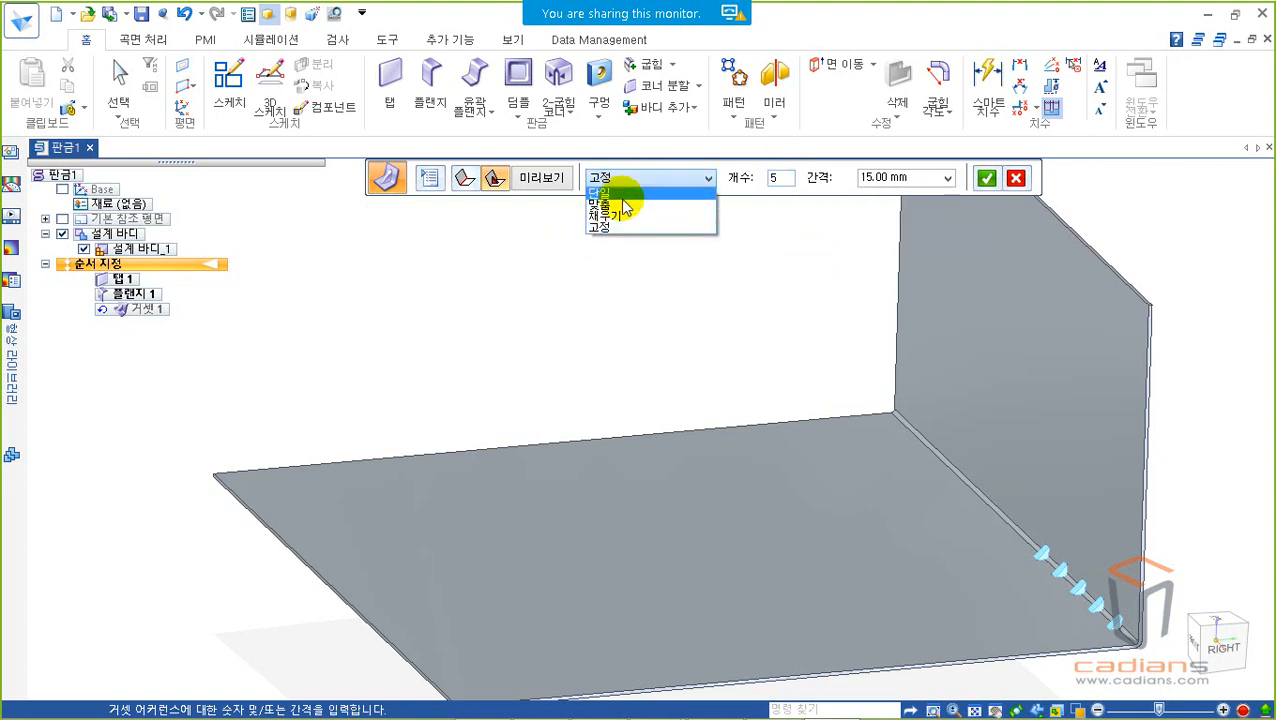
click(625, 204)
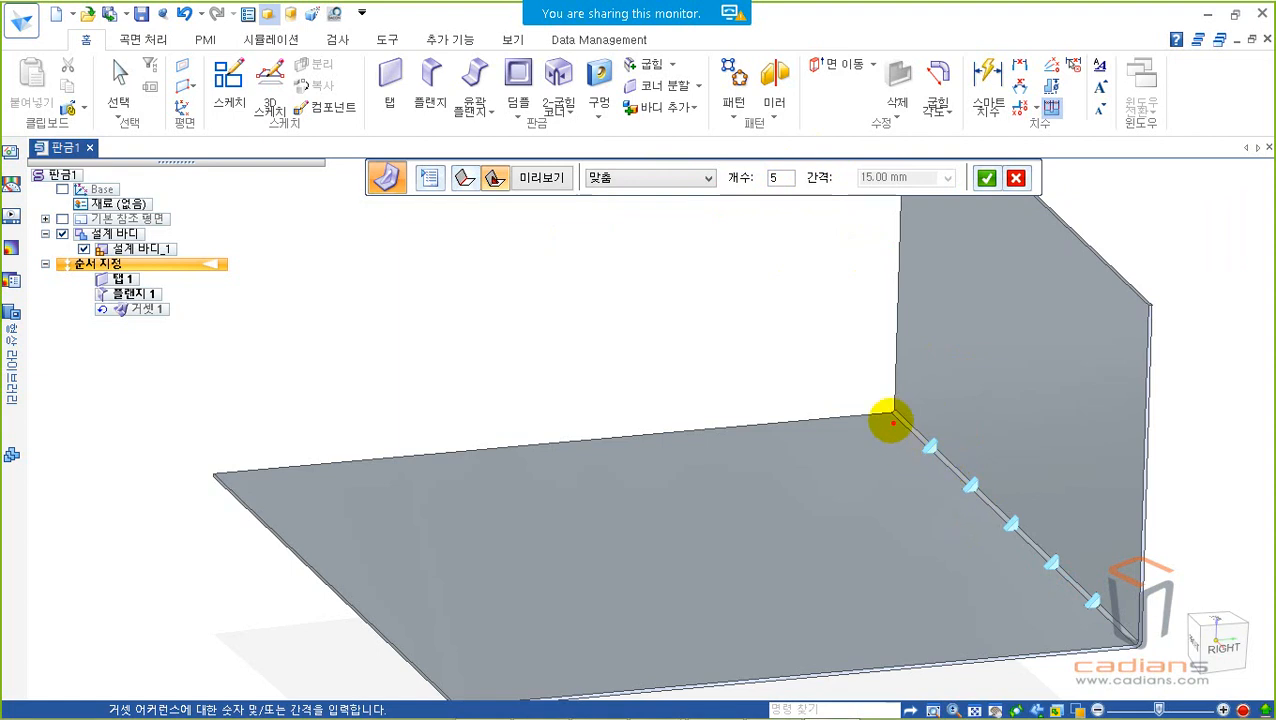
mouse_move(880, 388)
mouse_down()
mouse_move(1025, 498)
mouse_move(1138, 636)
mouse_up()
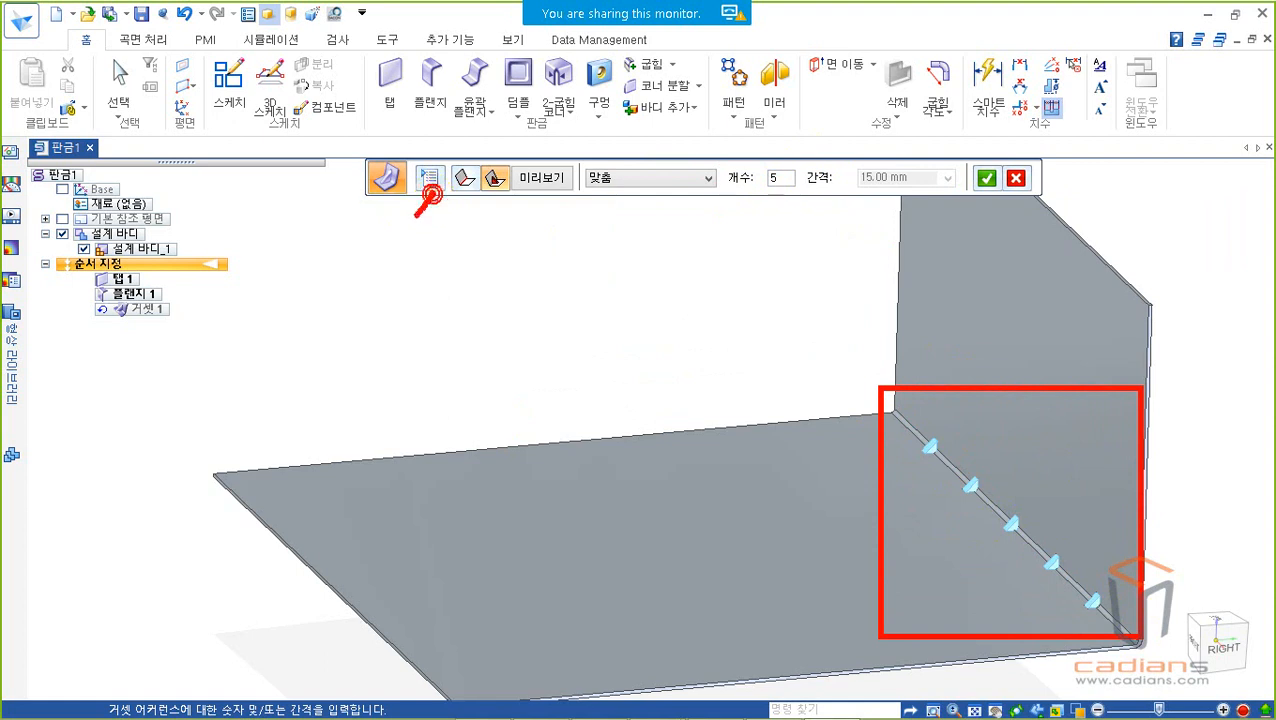
Step: Open the gusset options and examine the saved settings, the profile choices and the gusset shape choices
drag(438, 190, 421, 308)
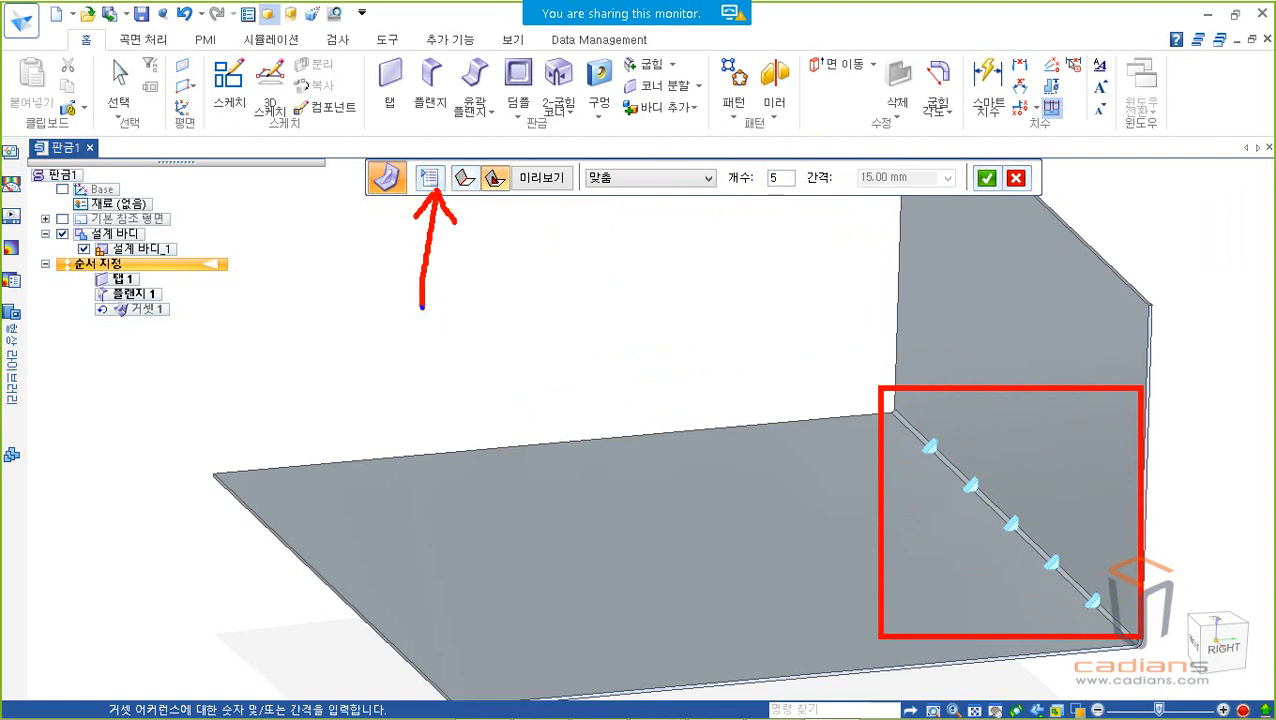
click(428, 177)
mouse_move(512, 44)
mouse_down()
mouse_move(458, 262)
mouse_move(435, 198)
mouse_move(444, 216)
mouse_move(828, 234)
mouse_up()
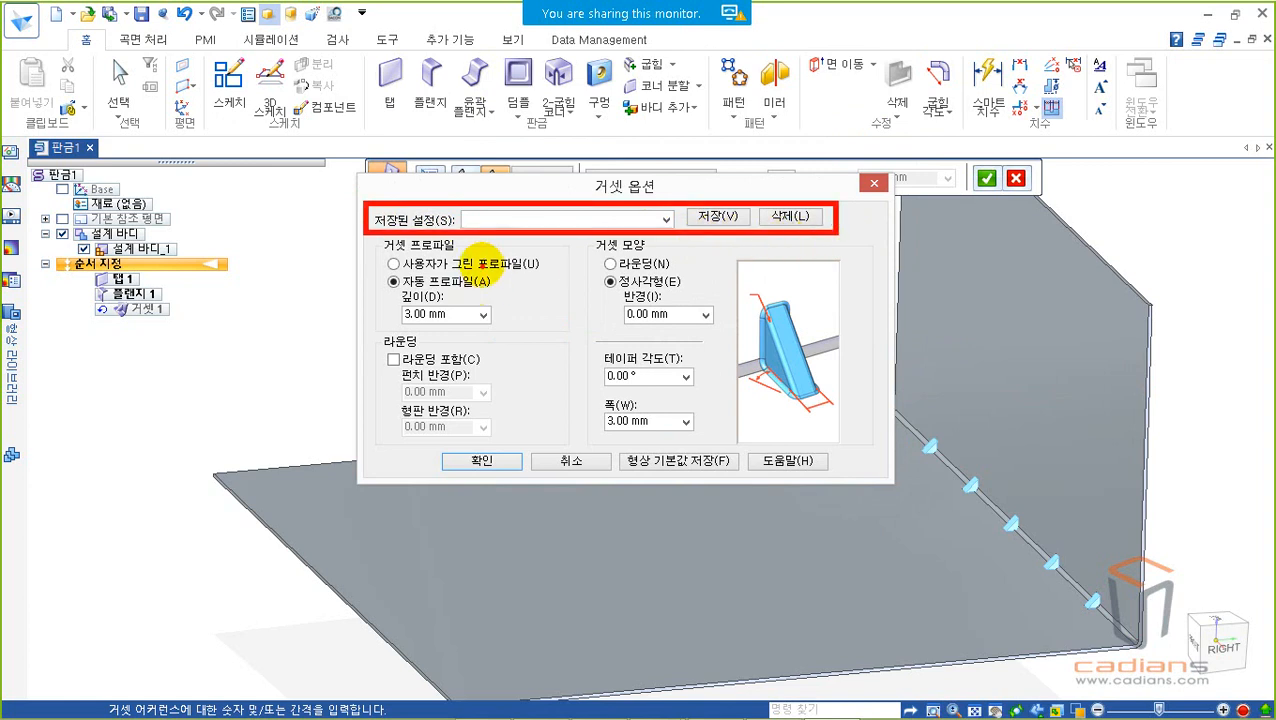
key(Escape)
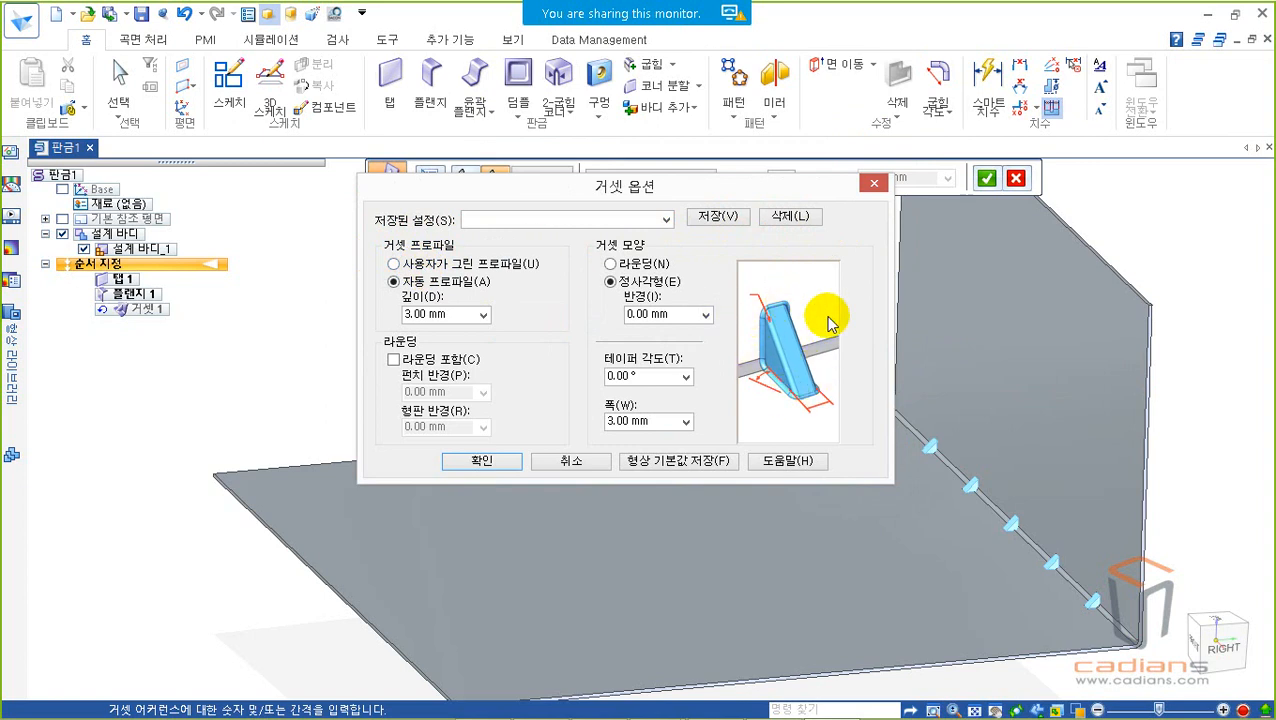
key(ctrl+2)
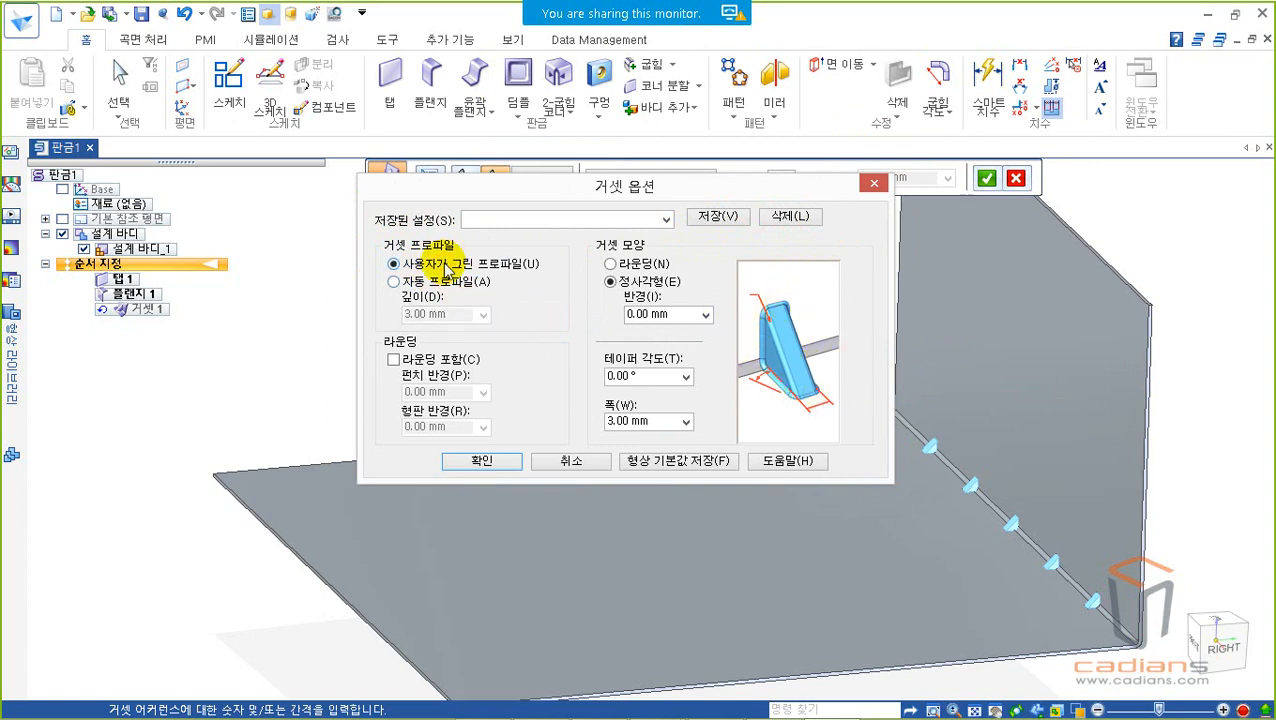
key(Escape)
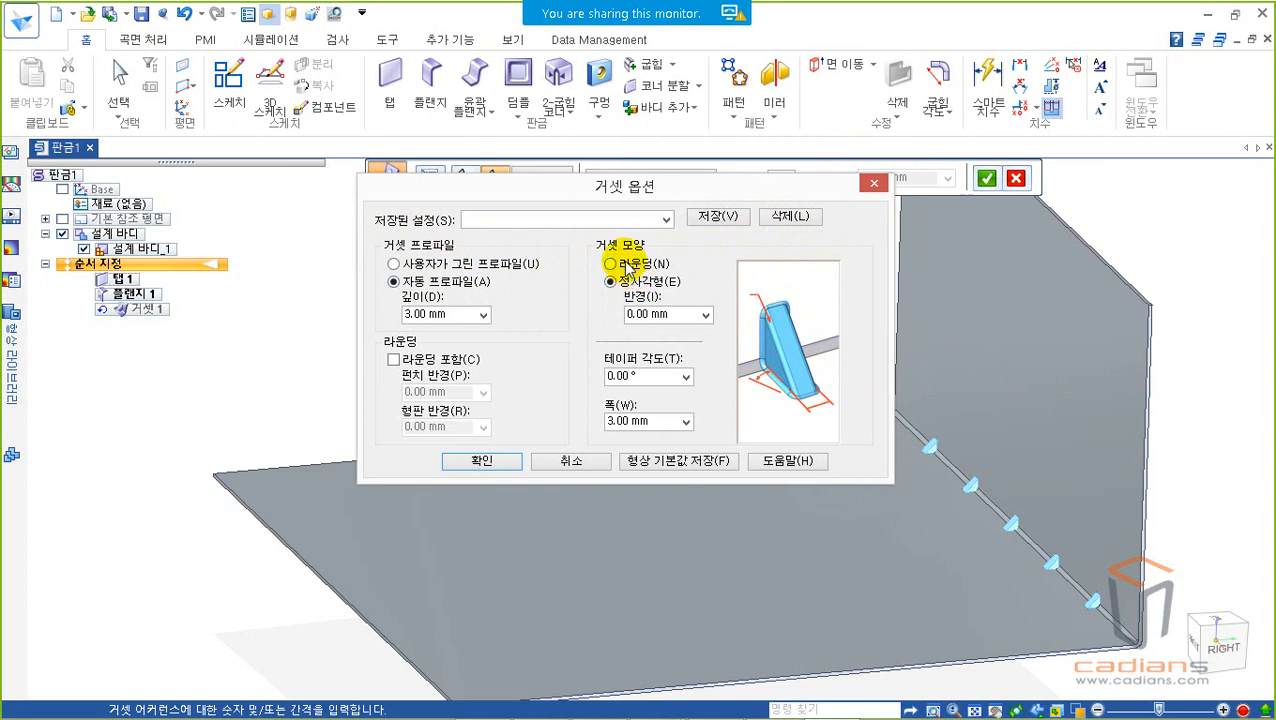
ctrl+drag(580, 236, 733, 345)
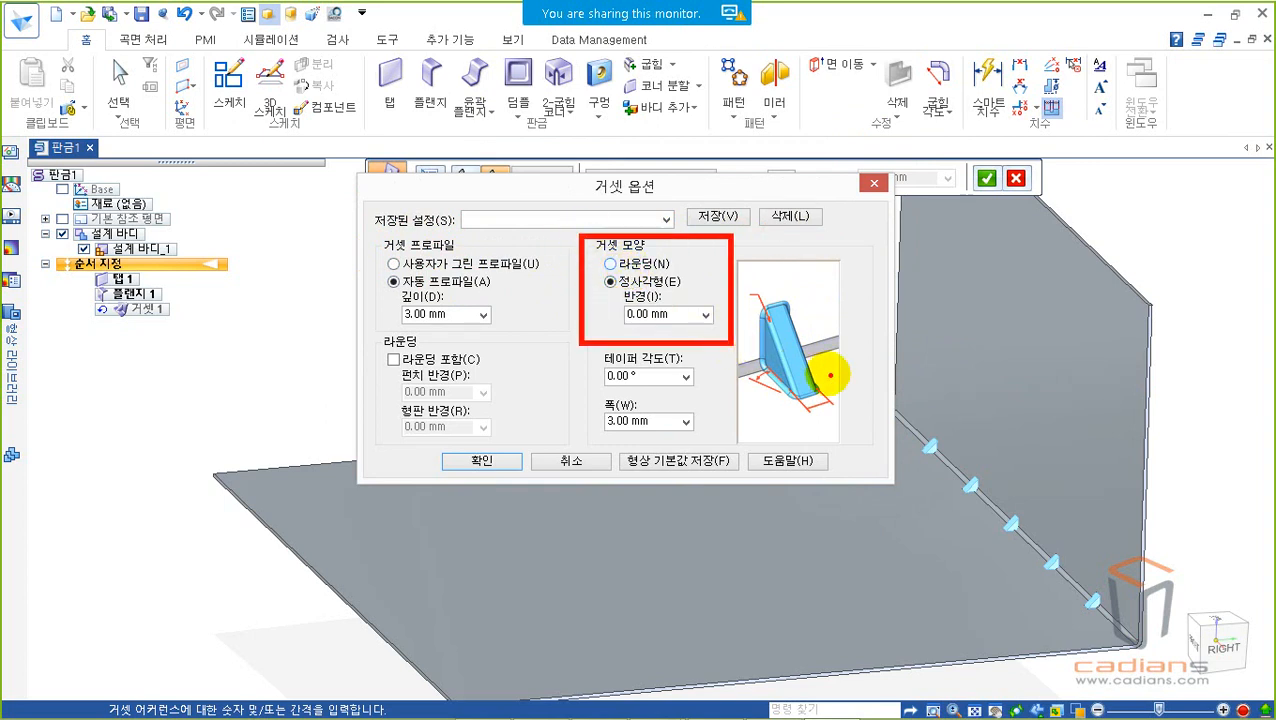
mouse_move(755, 273)
ctrl+mouse_down()
mouse_move(803, 308)
mouse_move(847, 415)
ctrl+mouse_up()
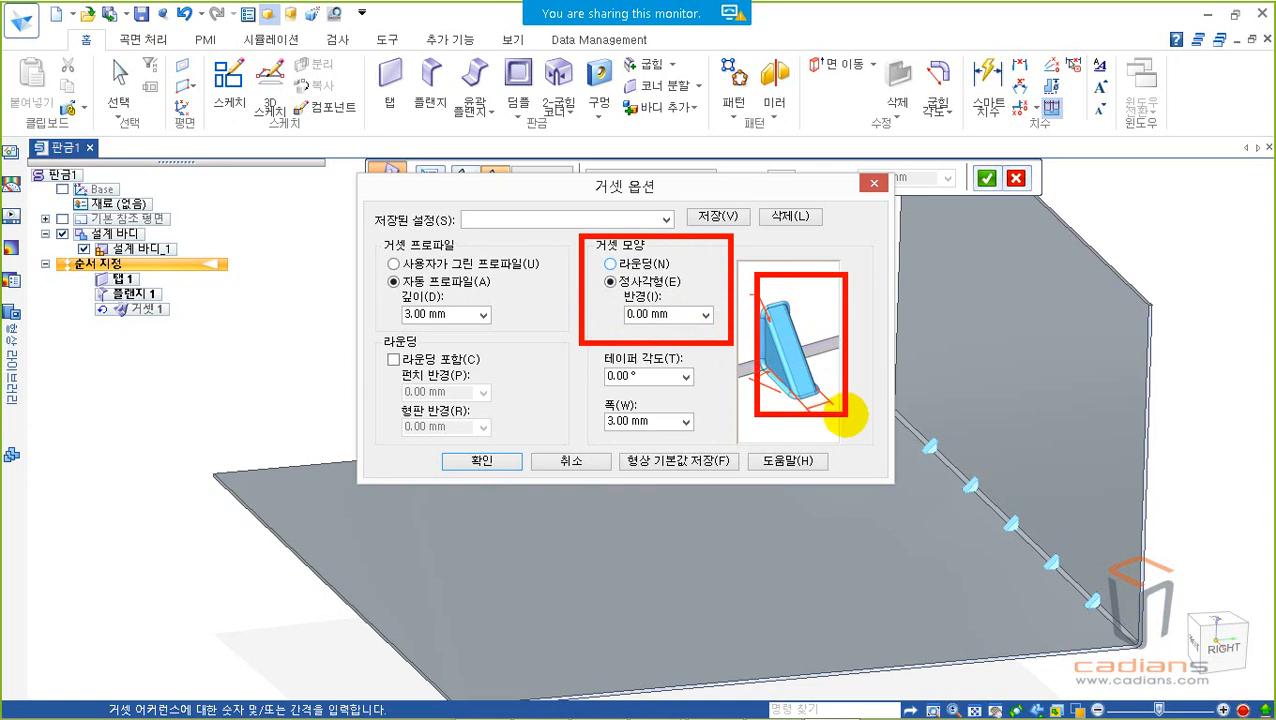
Step: Compare the gusset shape previews by switching between Round (라운딩) and Square (정사각형), ending on Square
click(636, 263)
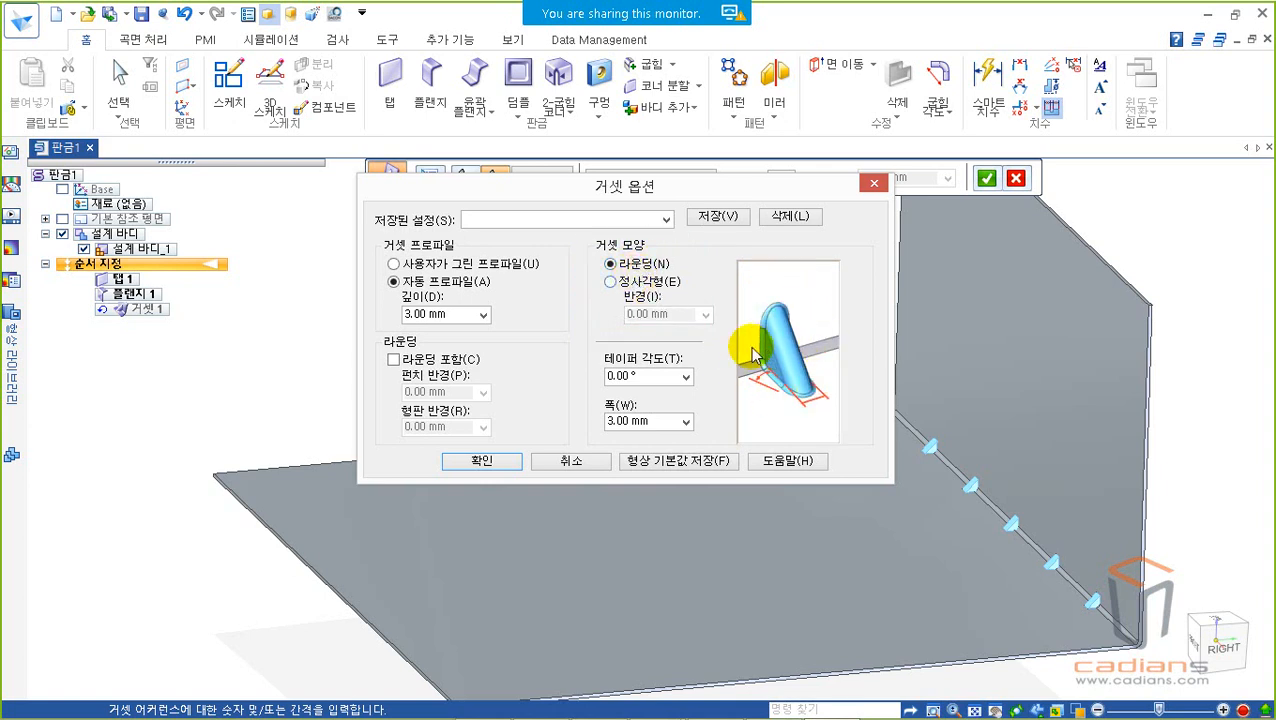
click(627, 283)
click(623, 263)
click(627, 283)
click(623, 263)
click(622, 280)
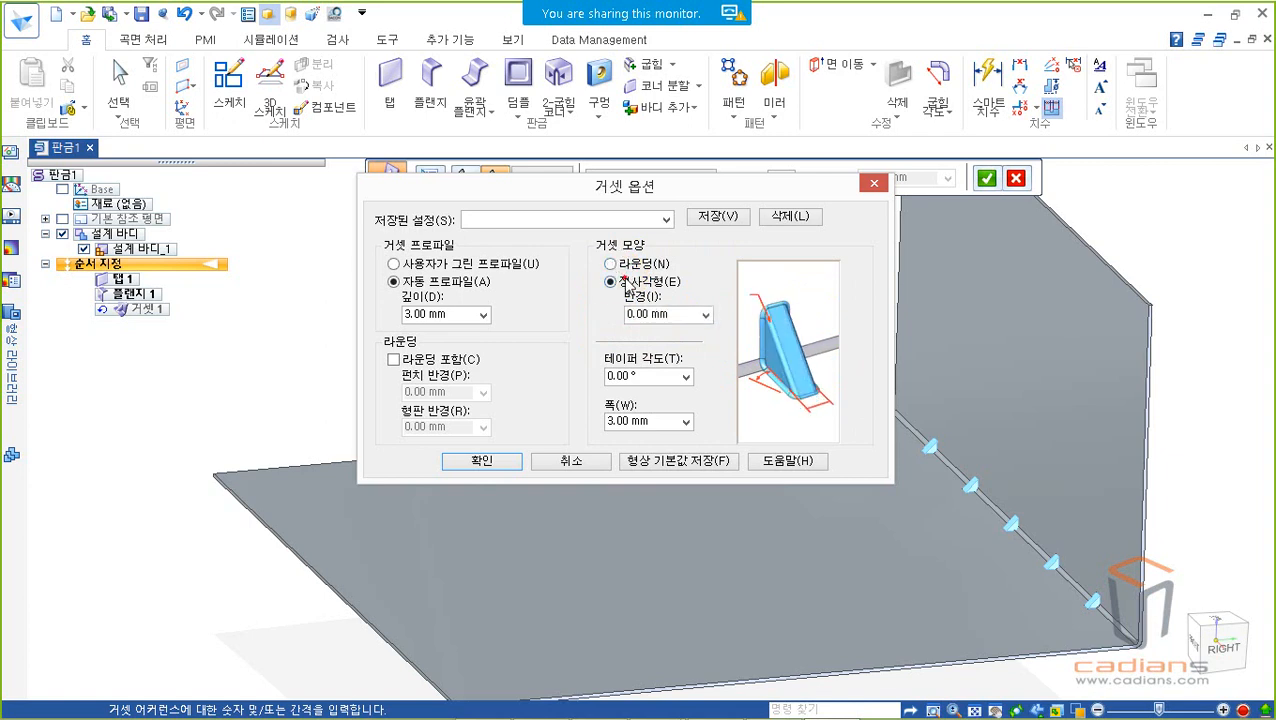
click(623, 264)
click(610, 281)
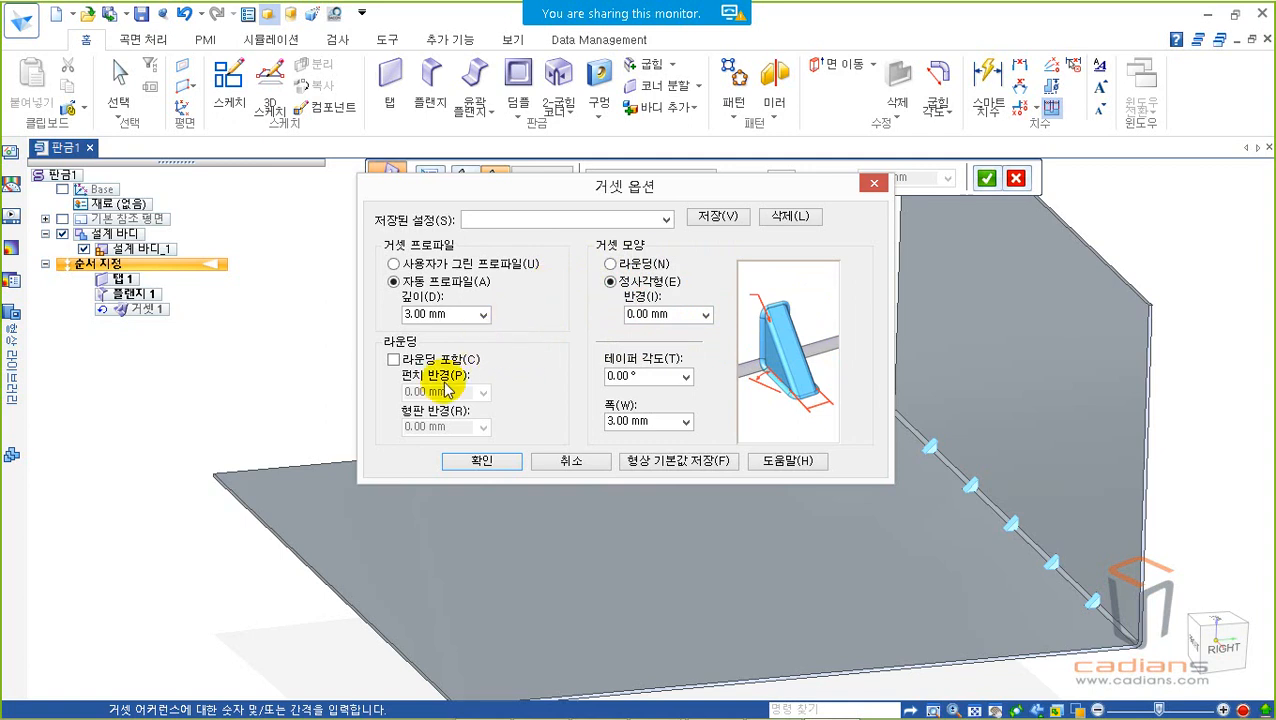
key(ctrl+2)
mouse_move(370, 331)
ctrl+mouse_down()
mouse_move(450, 388)
mouse_move(584, 450)
ctrl+mouse_up()
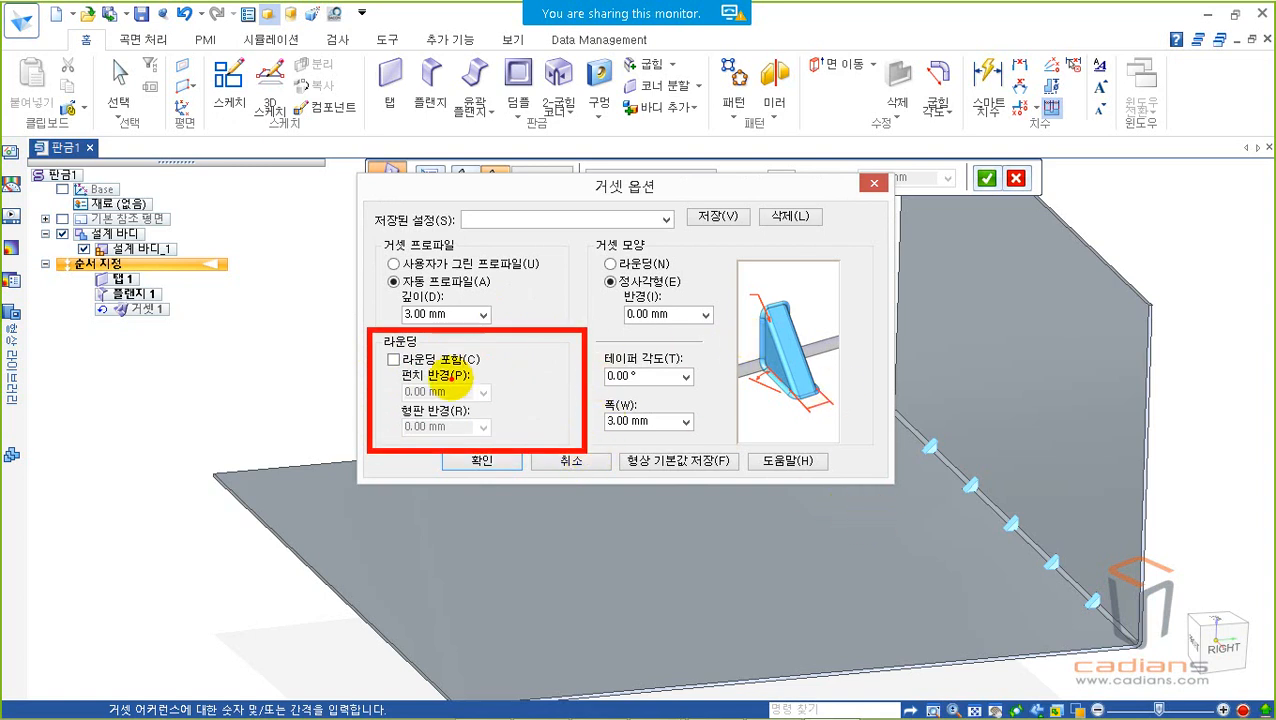
drag(495, 378, 549, 421)
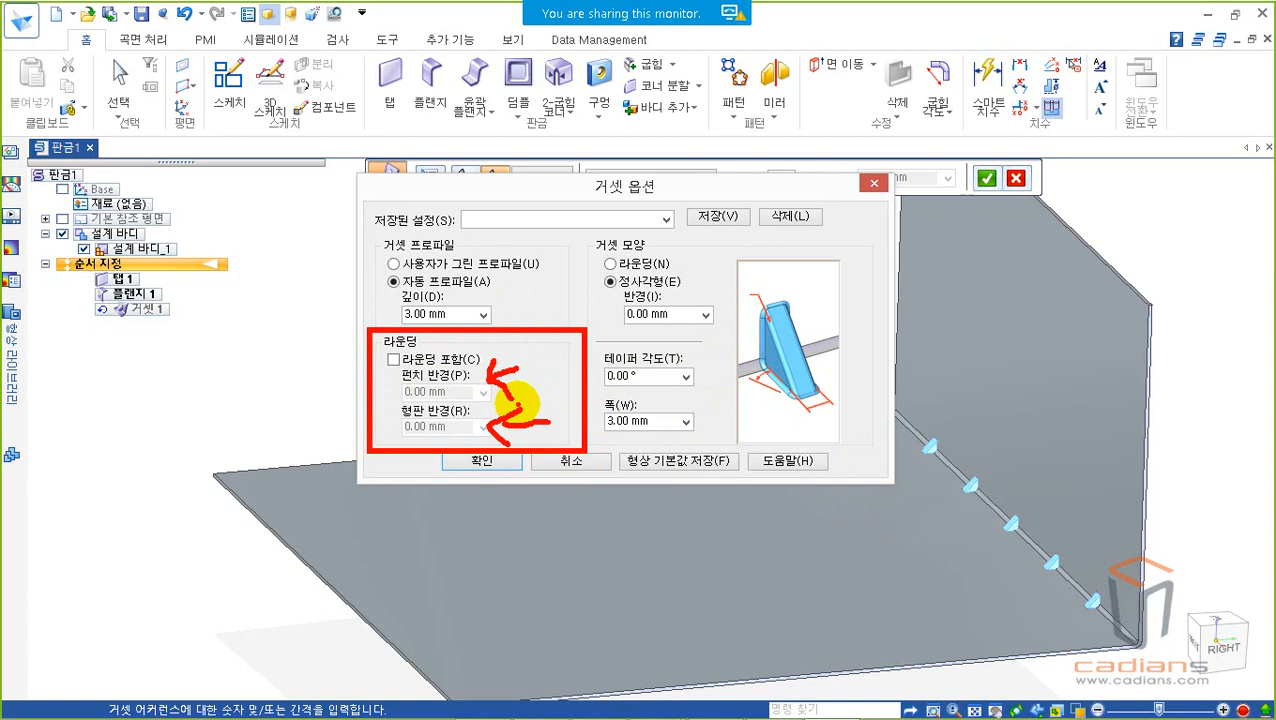
key(Escape)
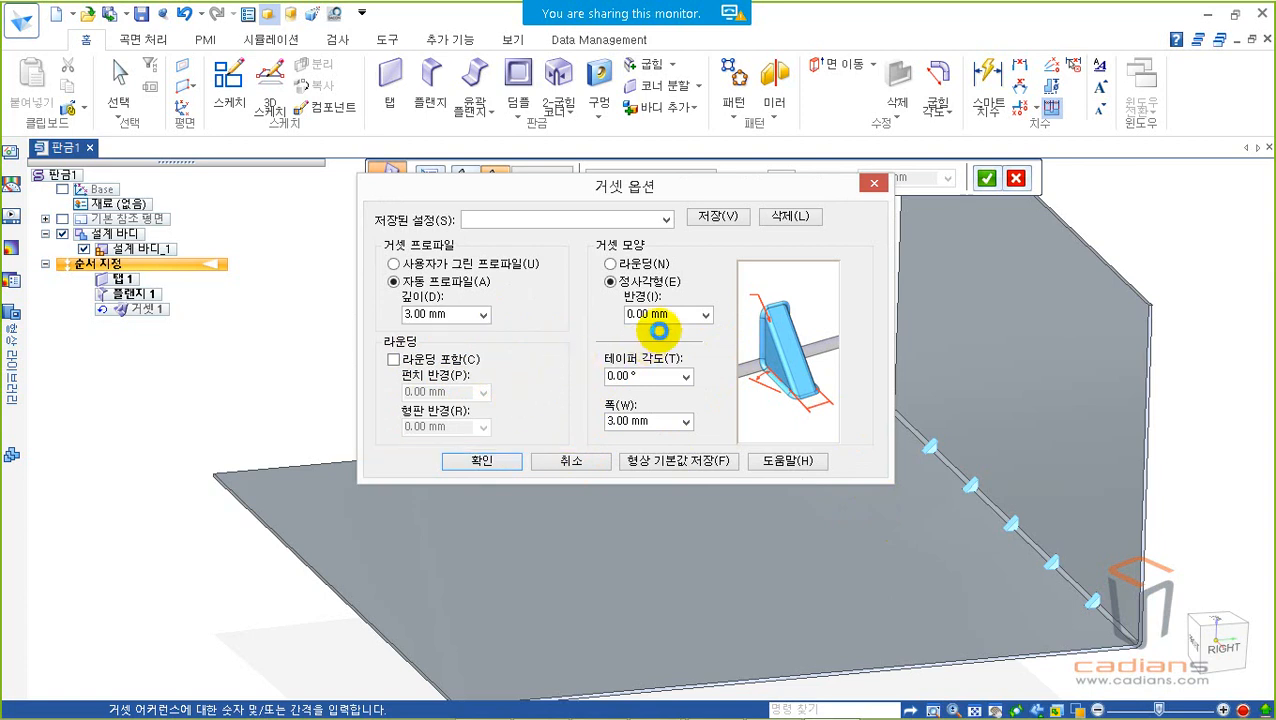
Step: Examine the taper angle, width and automatic profile depth options against the gusset preview picture
double_click(650, 376)
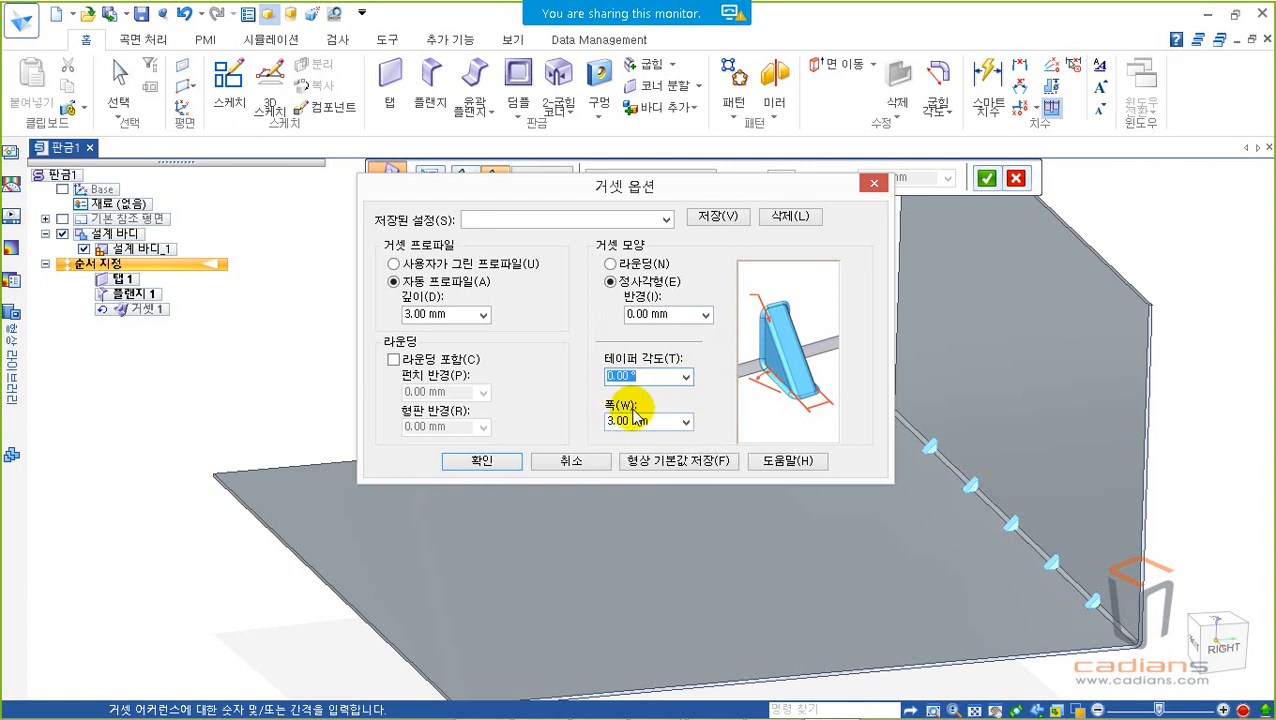
click(787, 381)
mouse_move(831, 427)
mouse_down()
mouse_move(786, 397)
mouse_move(849, 405)
mouse_move(827, 433)
mouse_up()
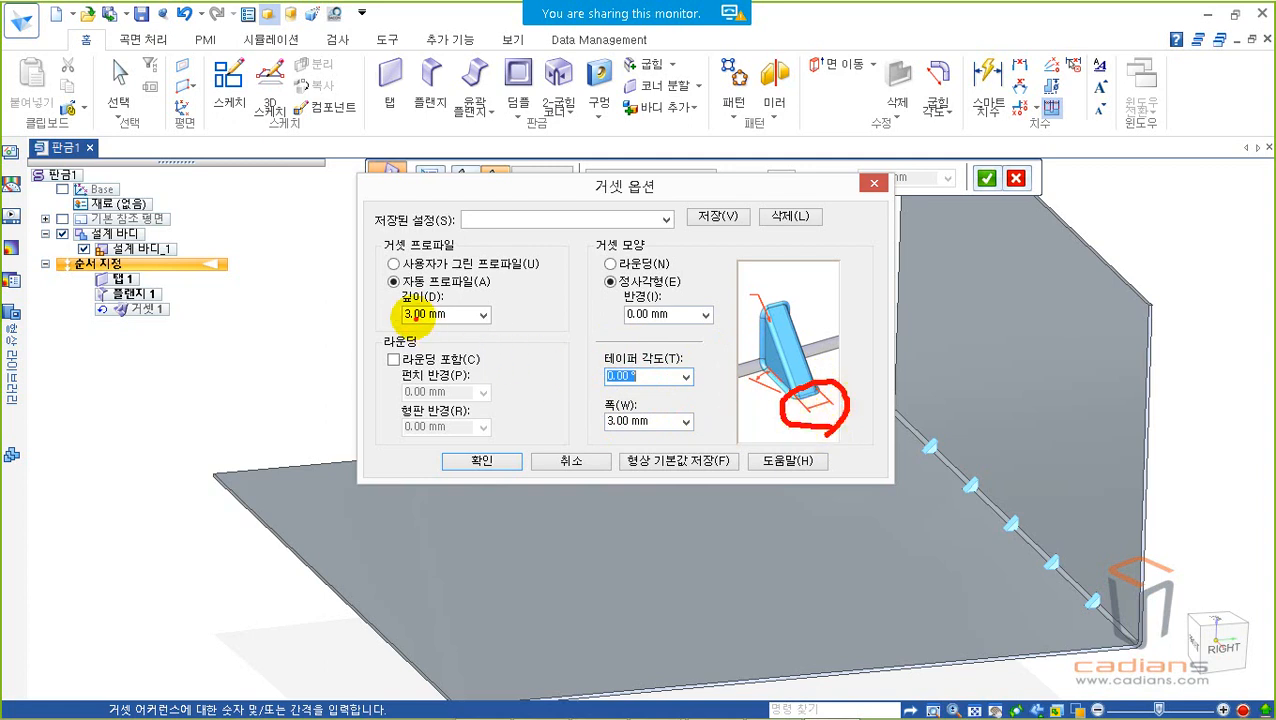
drag(366, 234, 568, 330)
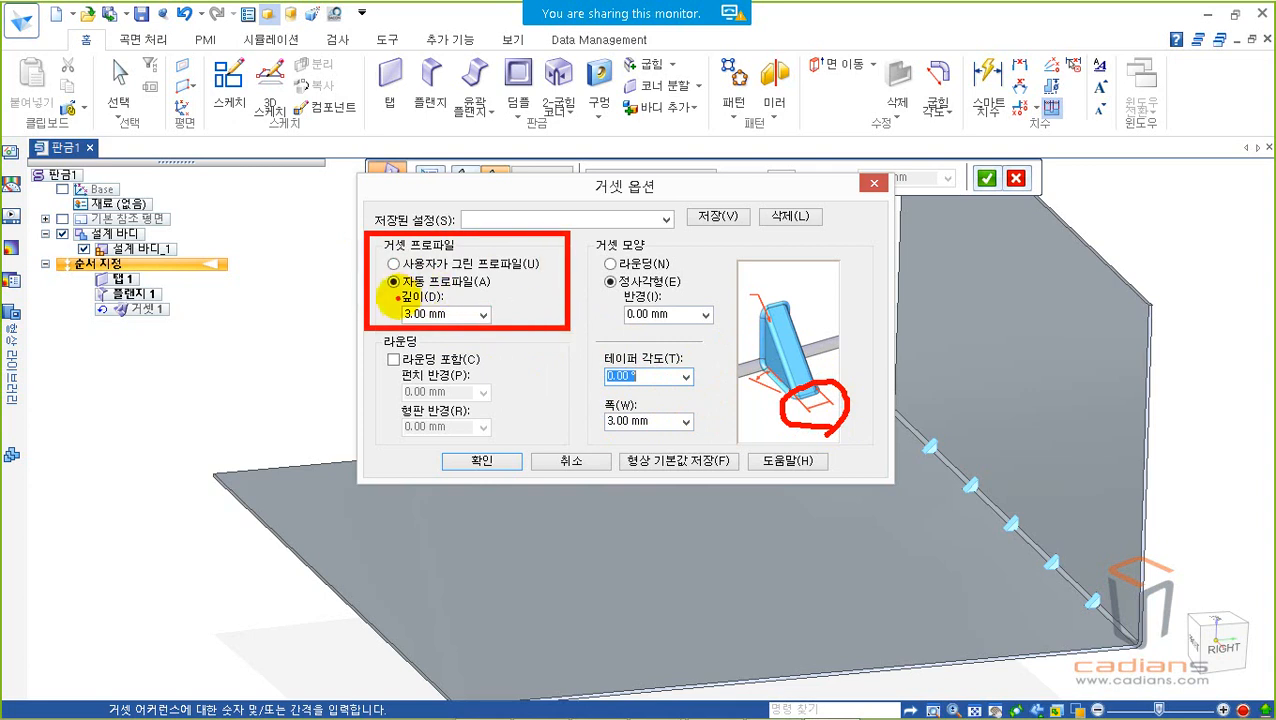
drag(390, 287, 511, 326)
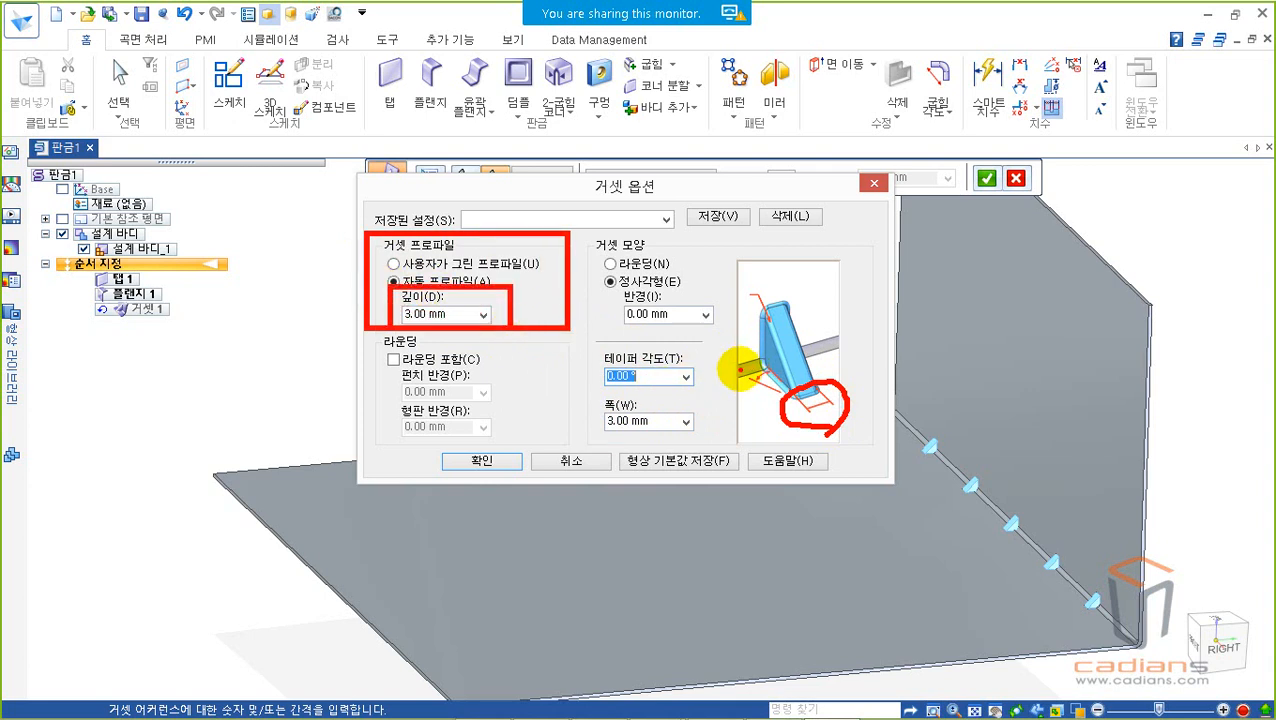
drag(741, 369, 768, 362)
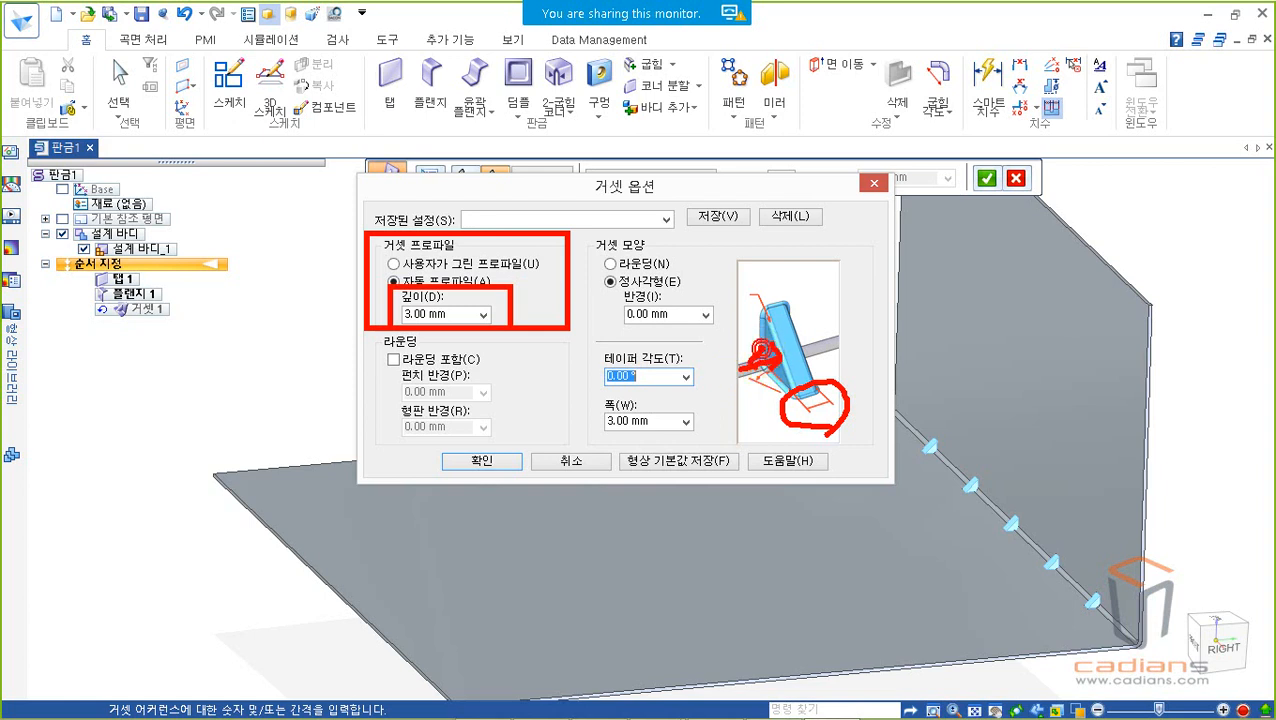
drag(790, 271, 801, 330)
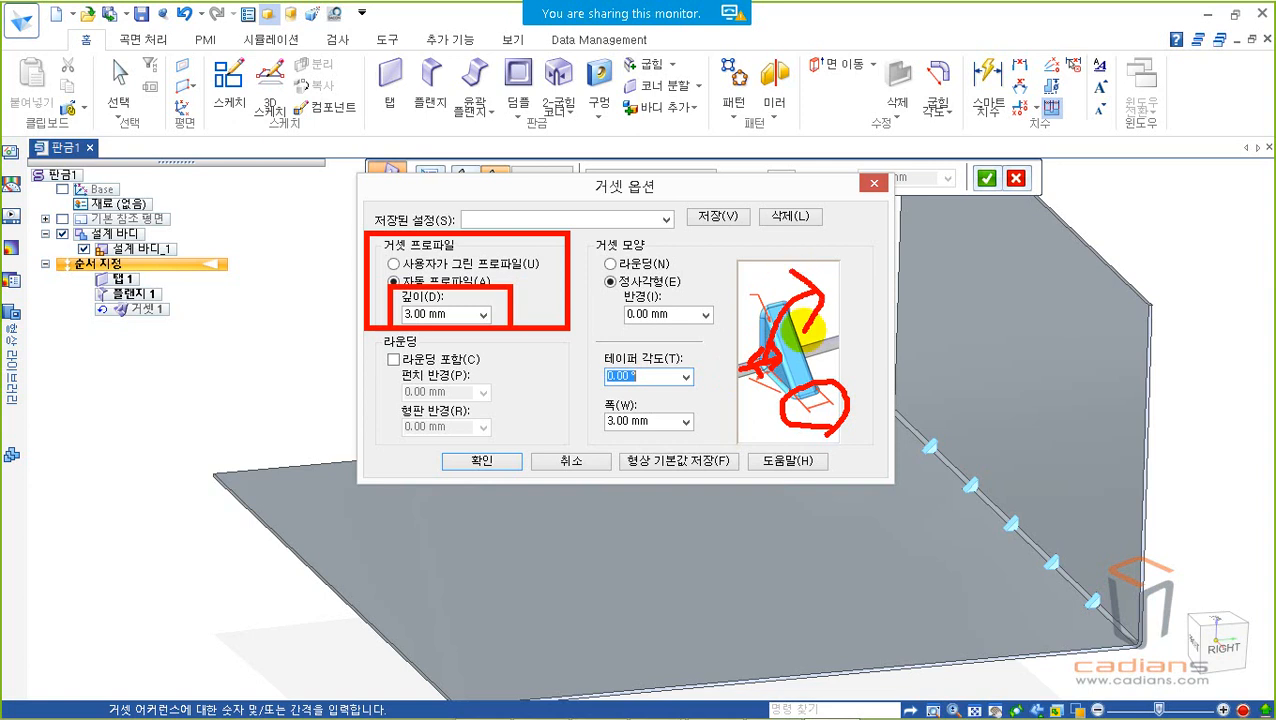
key(Escape)
Step: Set the gusset's profile depth to 30 mm, width to 10 mm and taper angle to 10°
click(443, 314)
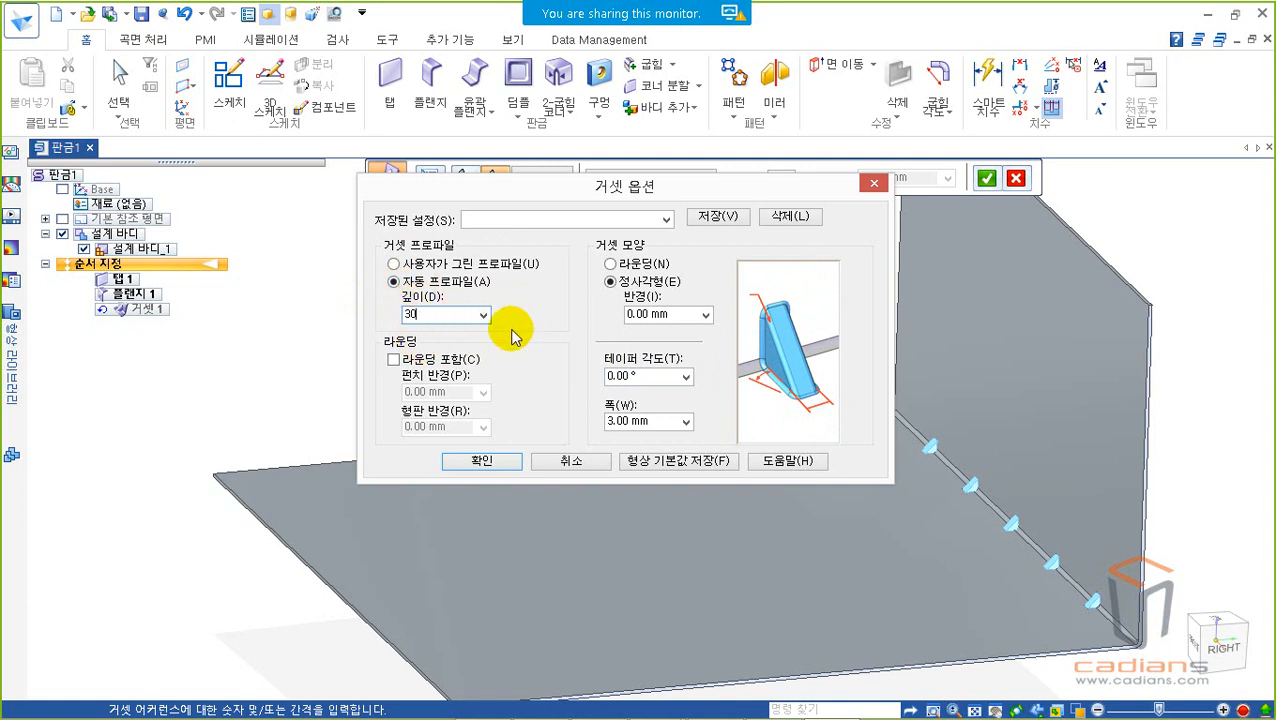
click(655, 421)
text(10)
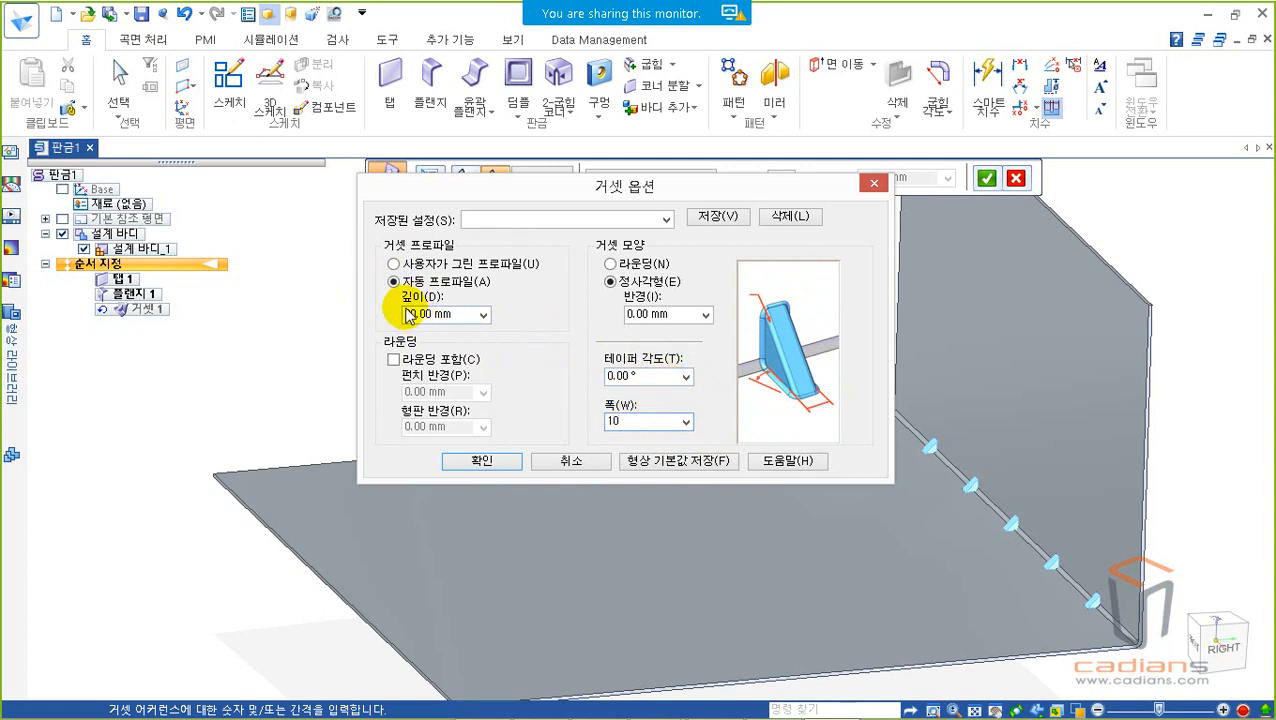
click(664, 377)
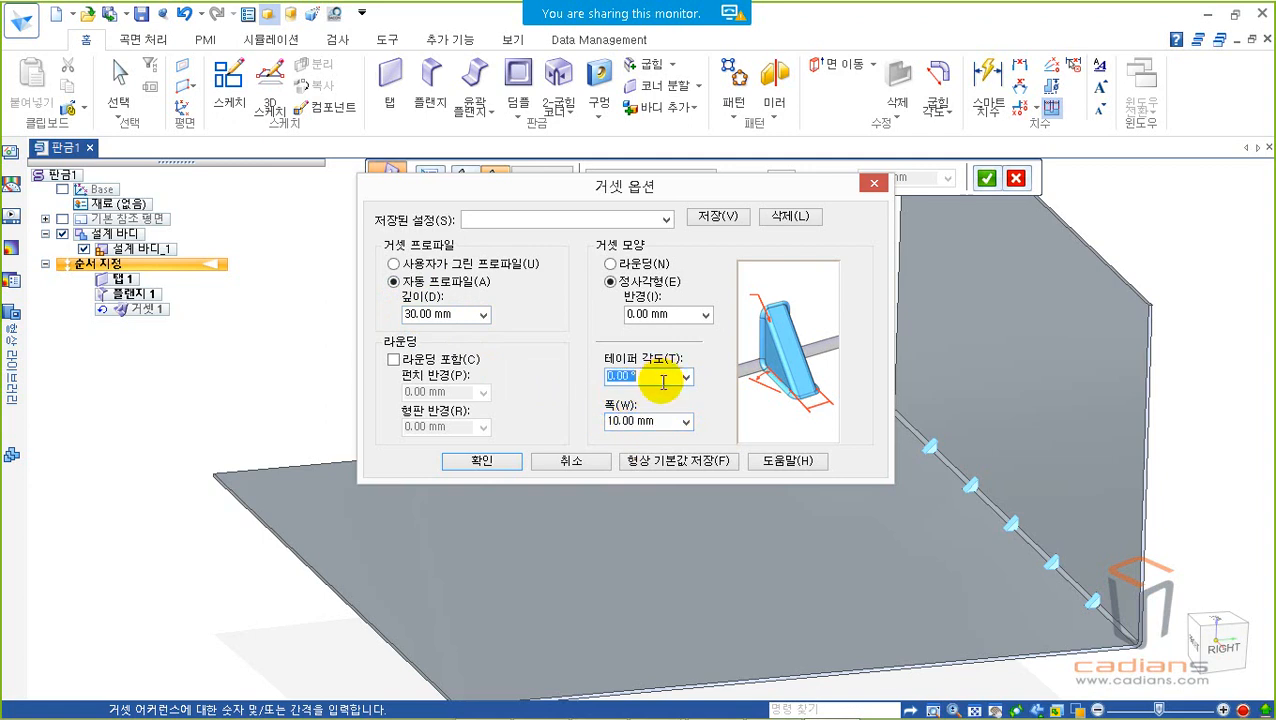
text(10)
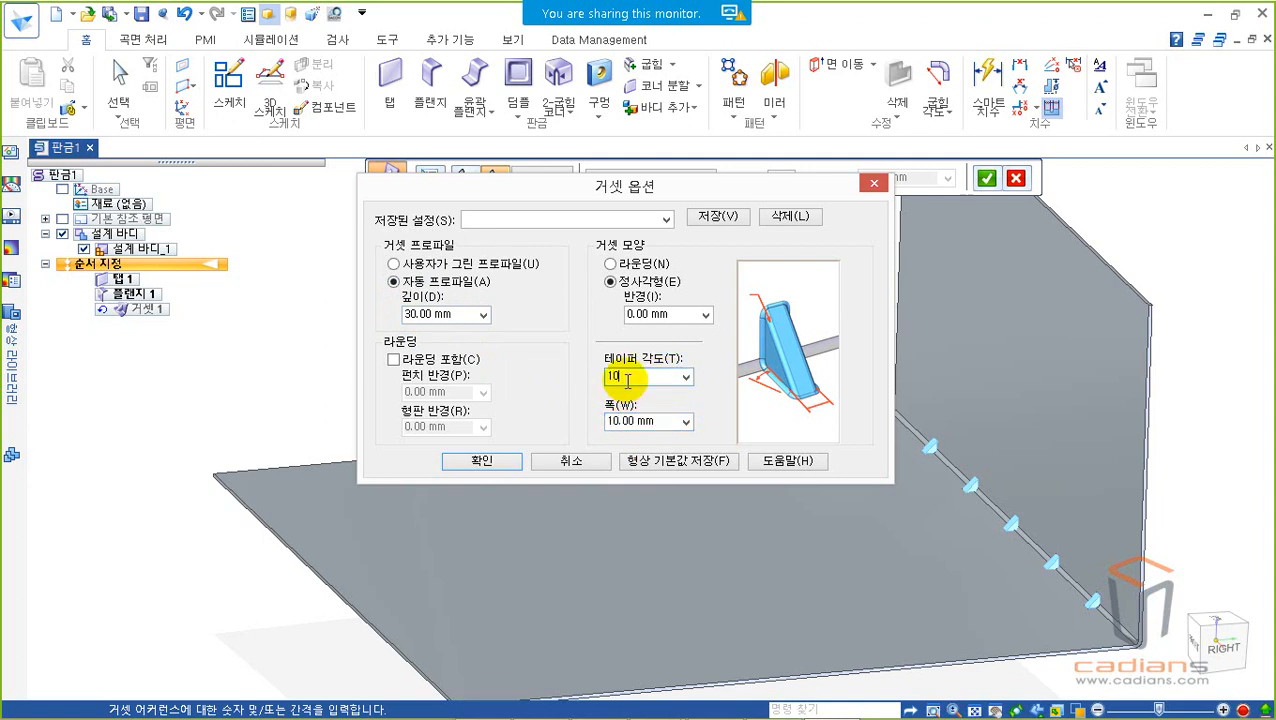
Step: Include rounding on the gusset with a 1 mm punch radius and 3 mm die radius, and apply the options
click(393, 360)
click(470, 391)
text(1)
click(455, 426)
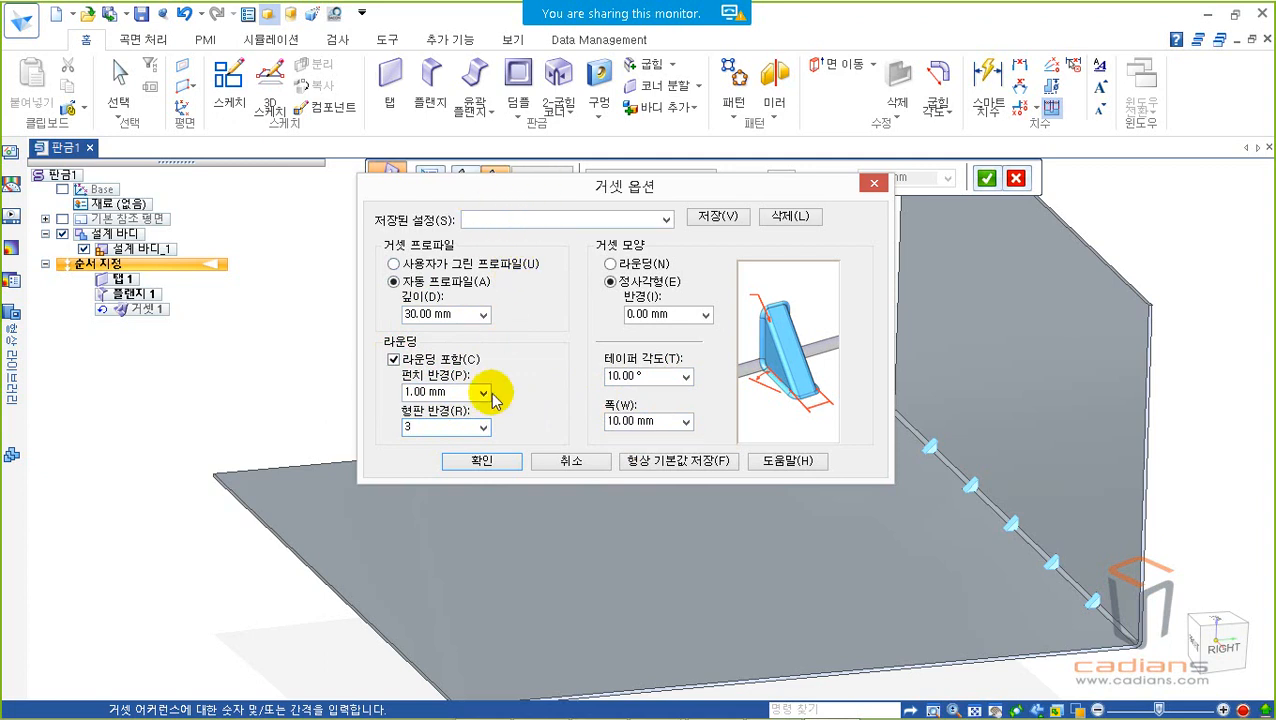
click(482, 462)
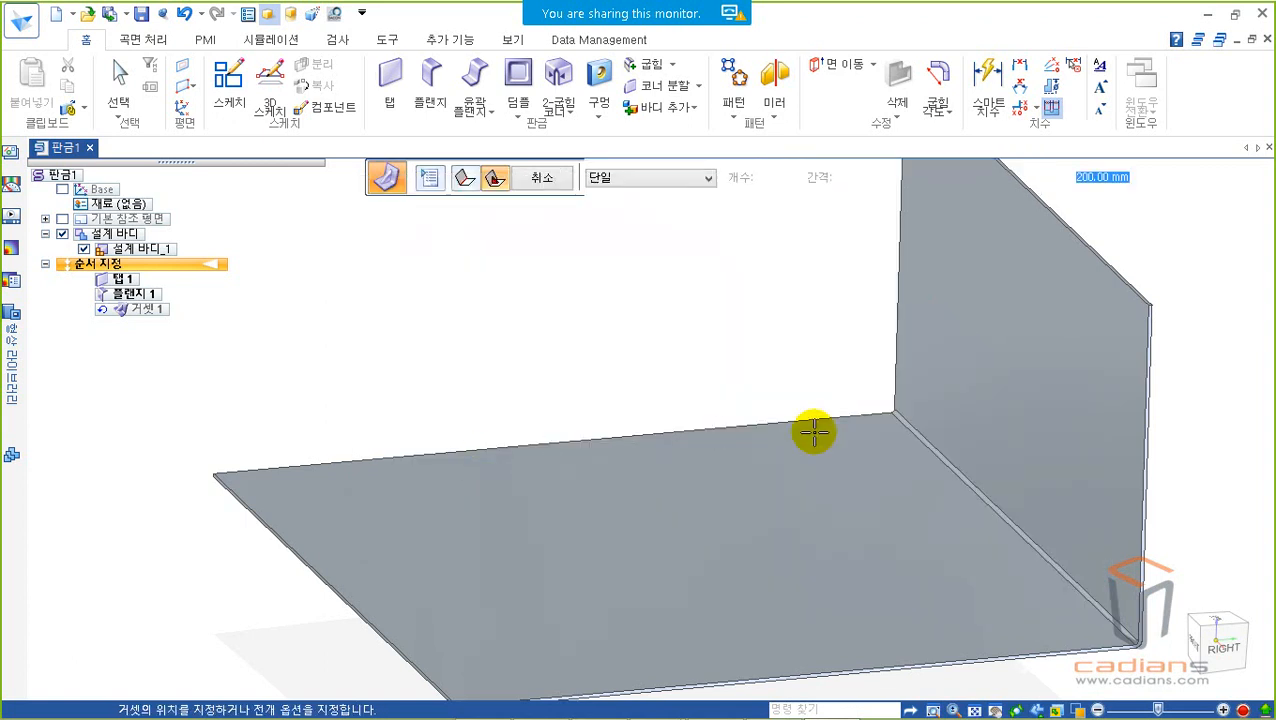
Step: Examine the gusset depth along both plate faces and the rounding where the gussets meet the sheet
middle_drag(878, 437, 932, 542)
scroll(932, 442, up, 2)
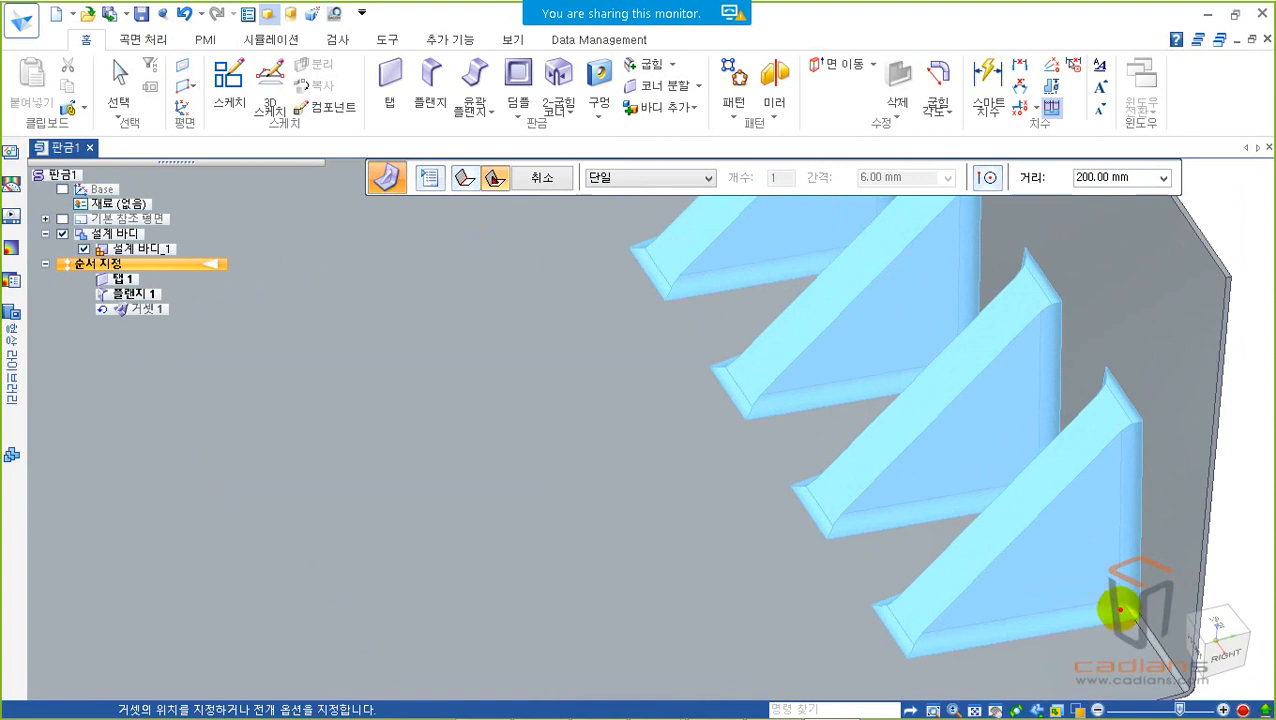
mouse_move(1122, 610)
mouse_down()
mouse_move(1102, 521)
mouse_move(1119, 609)
mouse_move(951, 617)
mouse_up()
mouse_move(1071, 570)
mouse_down()
mouse_move(1125, 455)
mouse_move(1141, 498)
mouse_up()
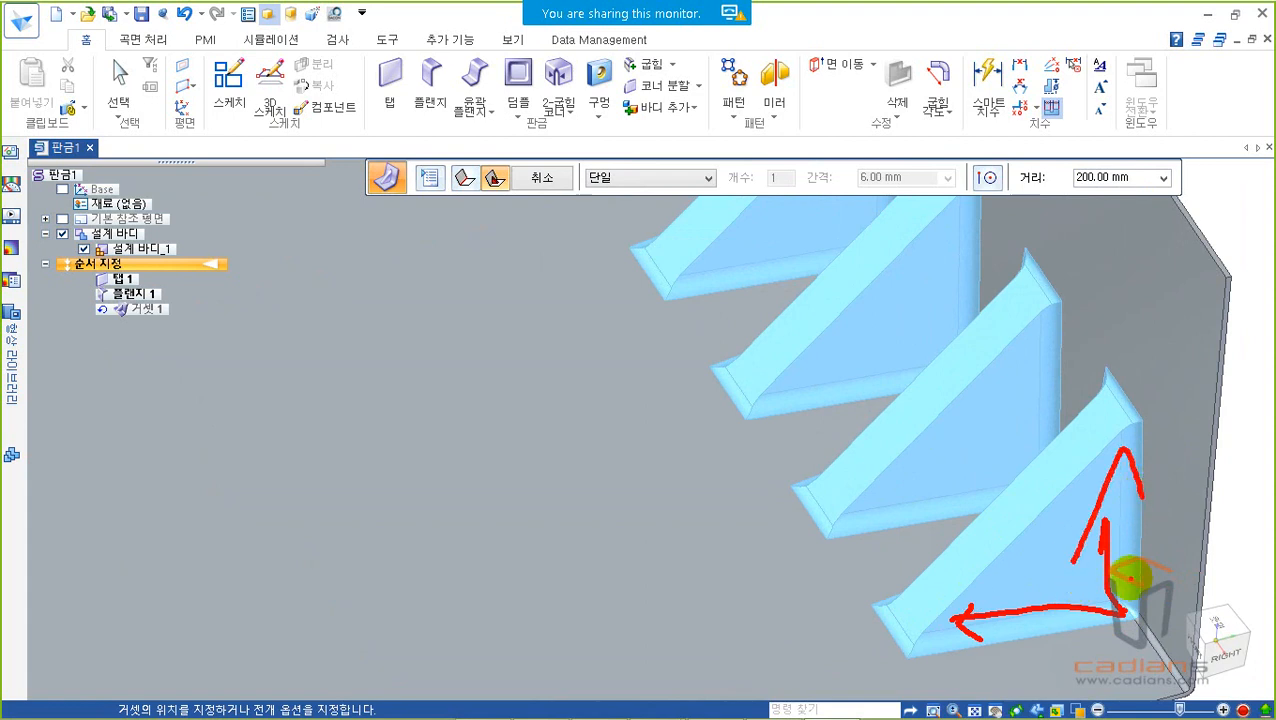
key(Escape)
mouse_move(1103, 530)
middle_down()
mouse_move(1085, 515)
mouse_move(1086, 490)
mouse_move(1145, 505)
mouse_move(1116, 534)
middle_up()
key(ctrl+2)
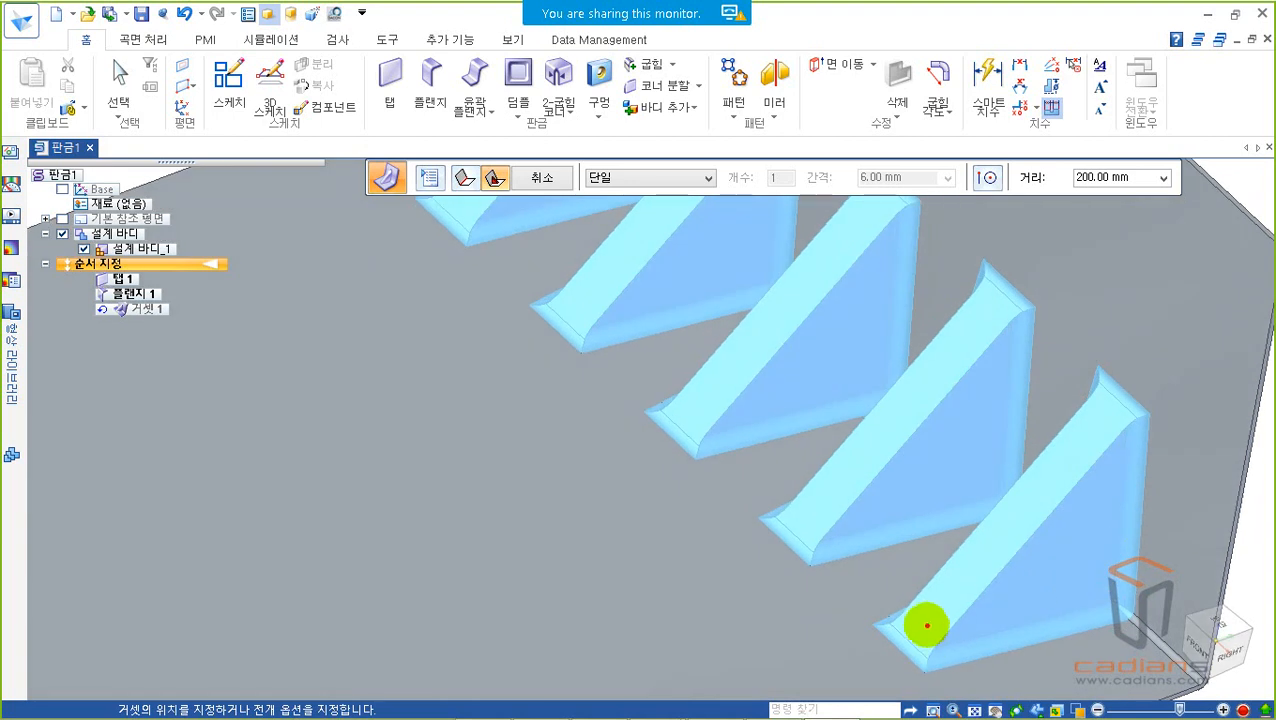
mouse_move(940, 630)
mouse_down()
mouse_move(917, 603)
mouse_move(946, 638)
mouse_up()
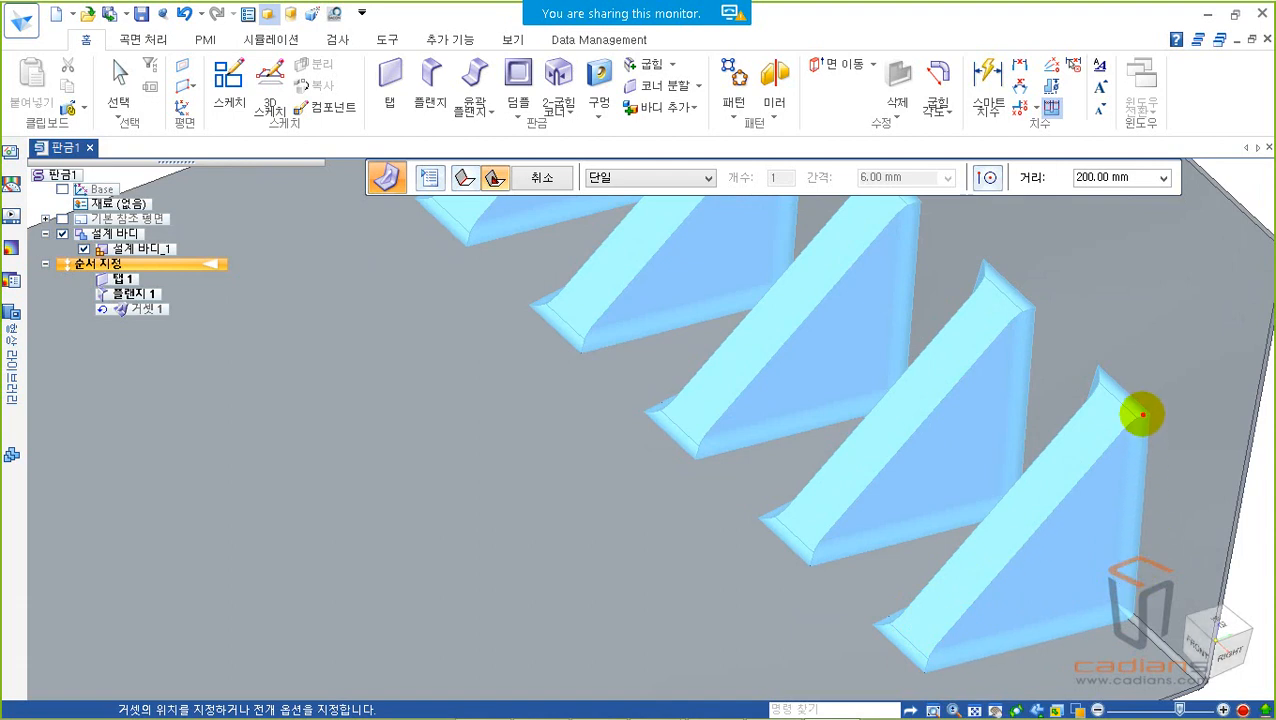
mouse_move(1136, 468)
mouse_down()
mouse_move(1133, 545)
mouse_move(1112, 605)
mouse_move(930, 658)
mouse_up()
key(Escape)
Step: Examine the gusset width, the tapered sides and the edges of the sloped face from the other side
middle_drag(1050, 510, 758, 382)
scroll(1023, 481, down, 2)
middle_drag(1022, 480, 504, 315)
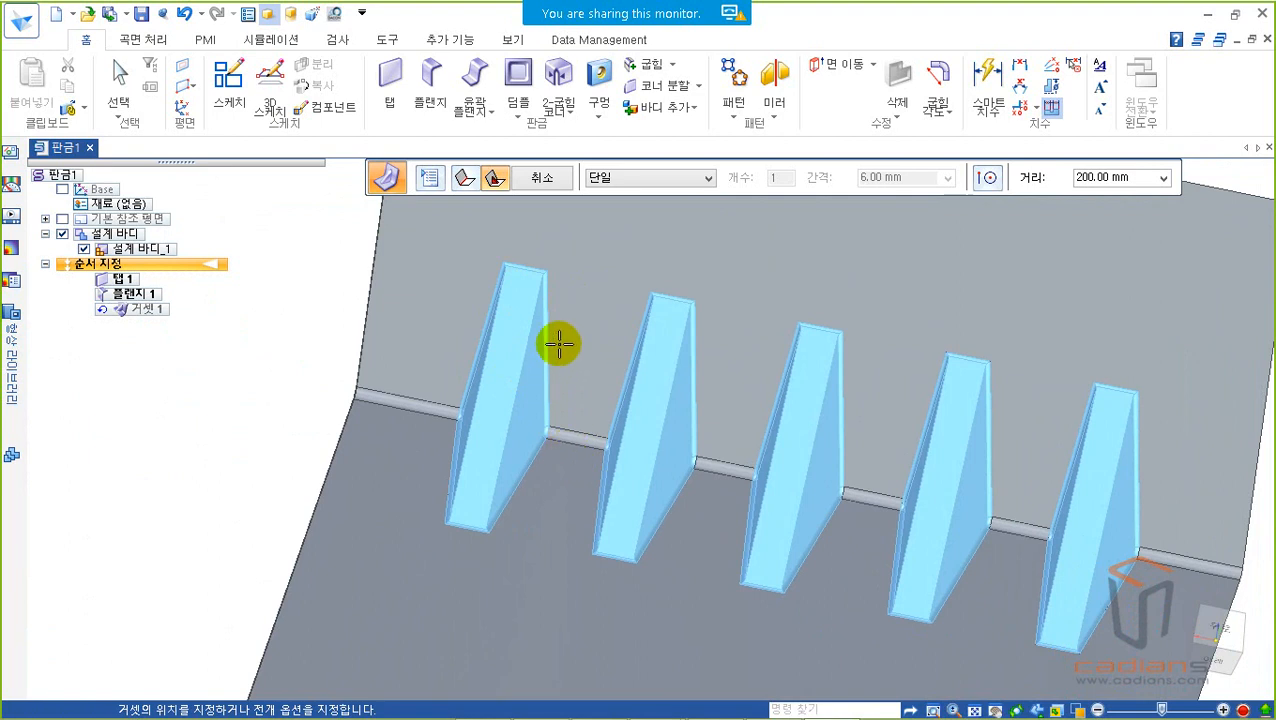
right_click(494, 246)
scroll(518, 367, up, 8)
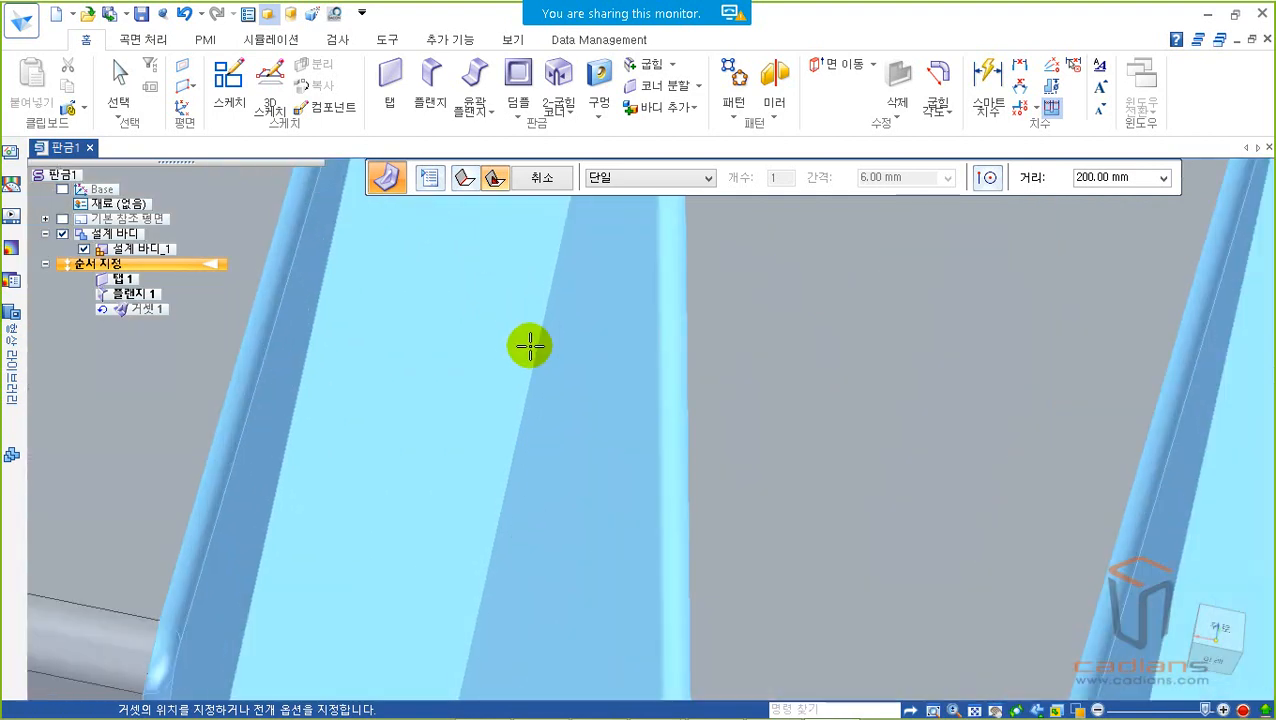
scroll(530, 346, down, 5)
scroll(597, 378, down, 5)
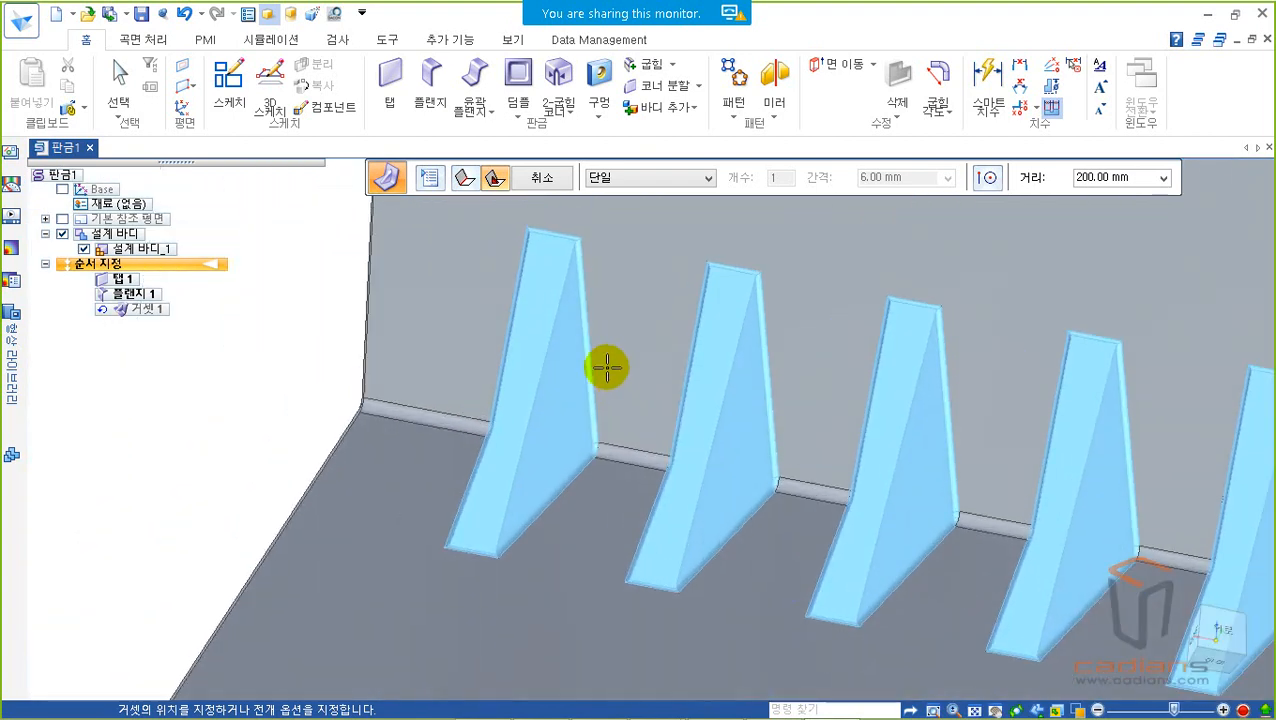
drag(560, 260, 612, 456)
right_click(615, 470)
drag(572, 247, 500, 543)
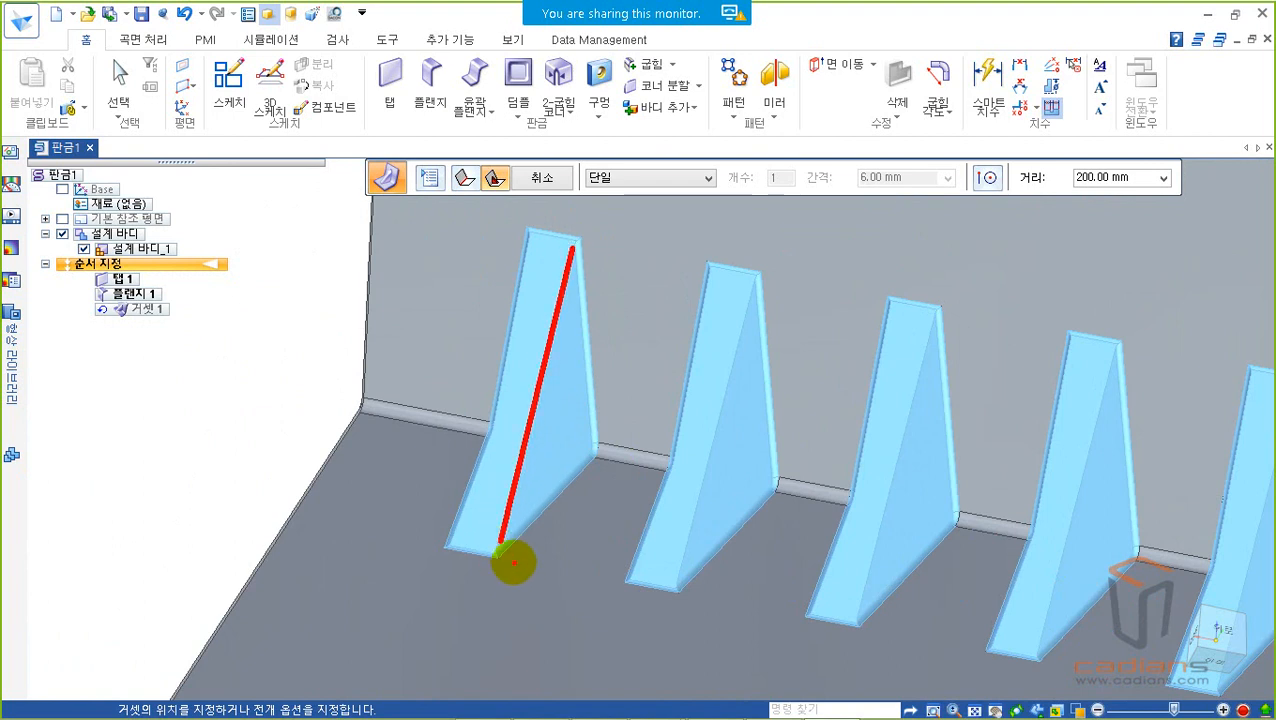
right_click(517, 549)
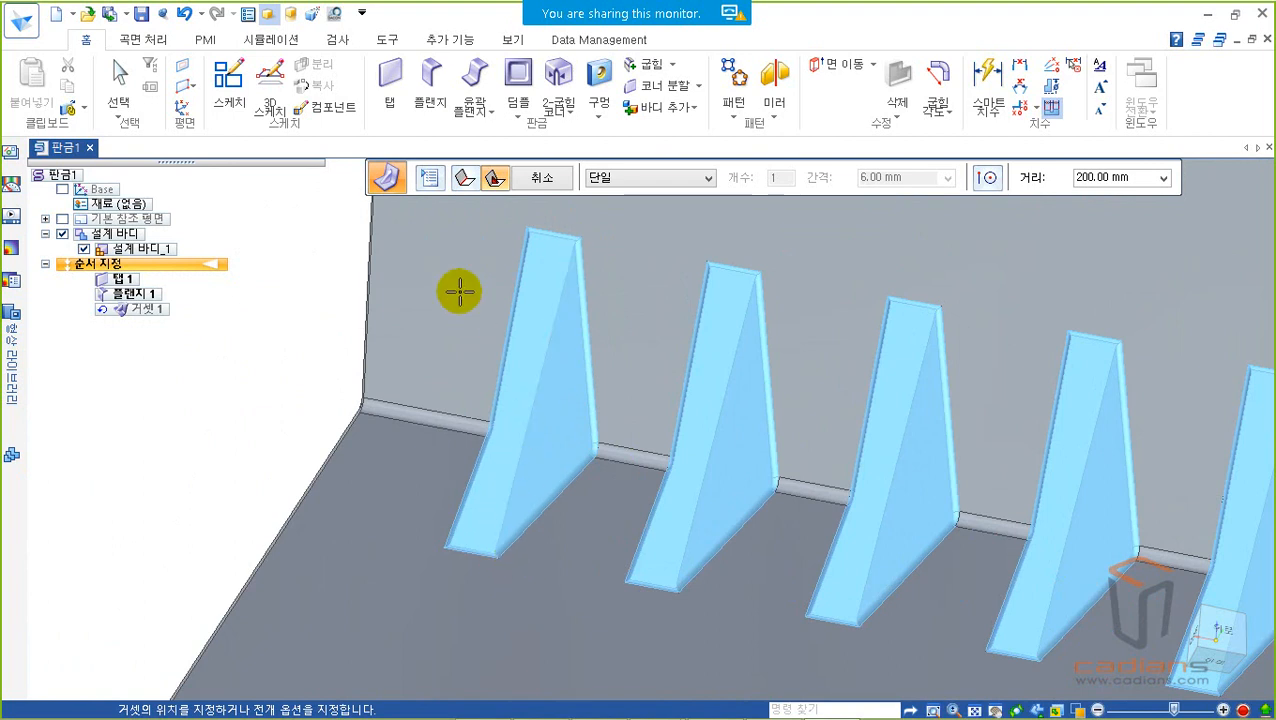
Step: Set the Square (정사각형) gusset shape's radius to 1 mm and examine the edges of its sloped face
click(431, 178)
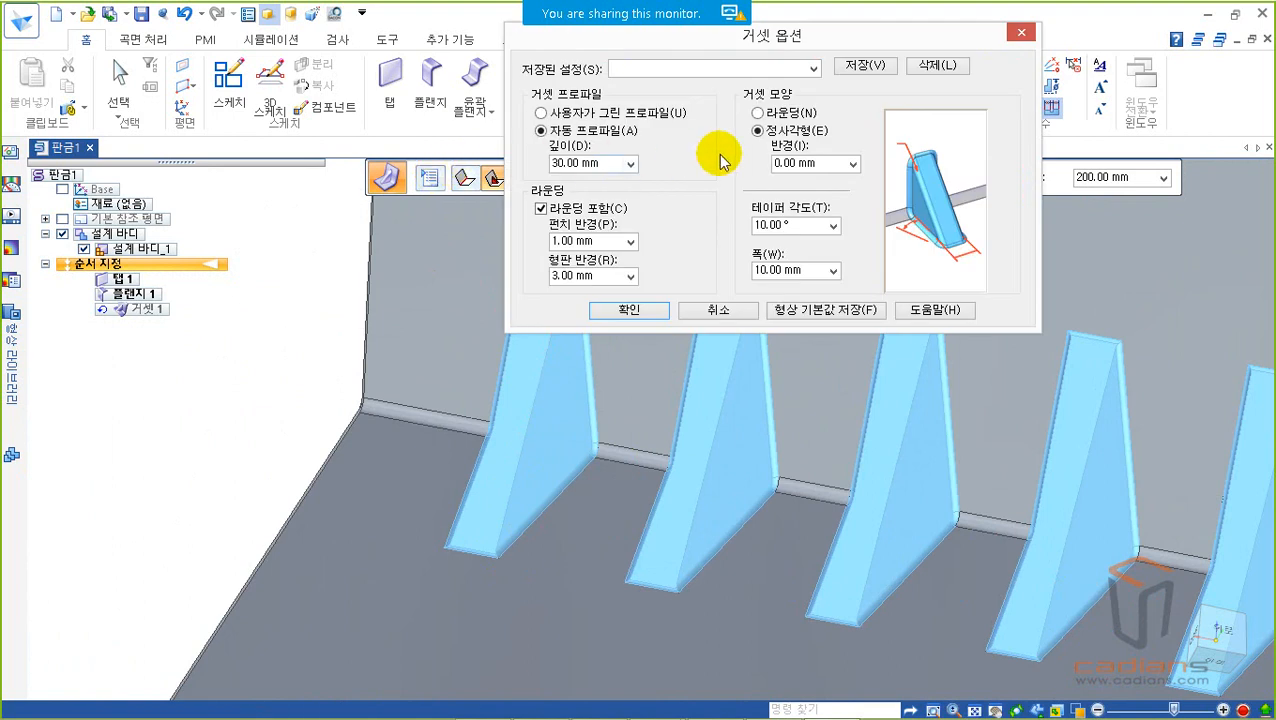
drag(743, 121, 872, 186)
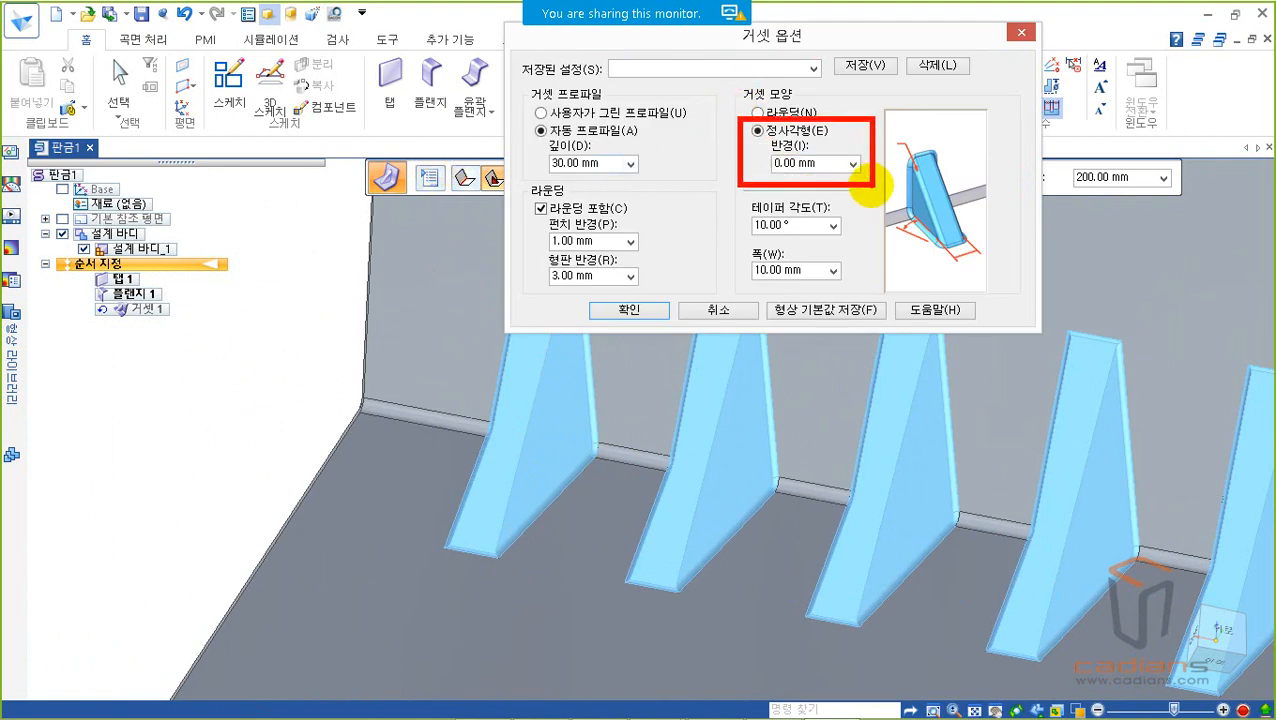
right_click(871, 182)
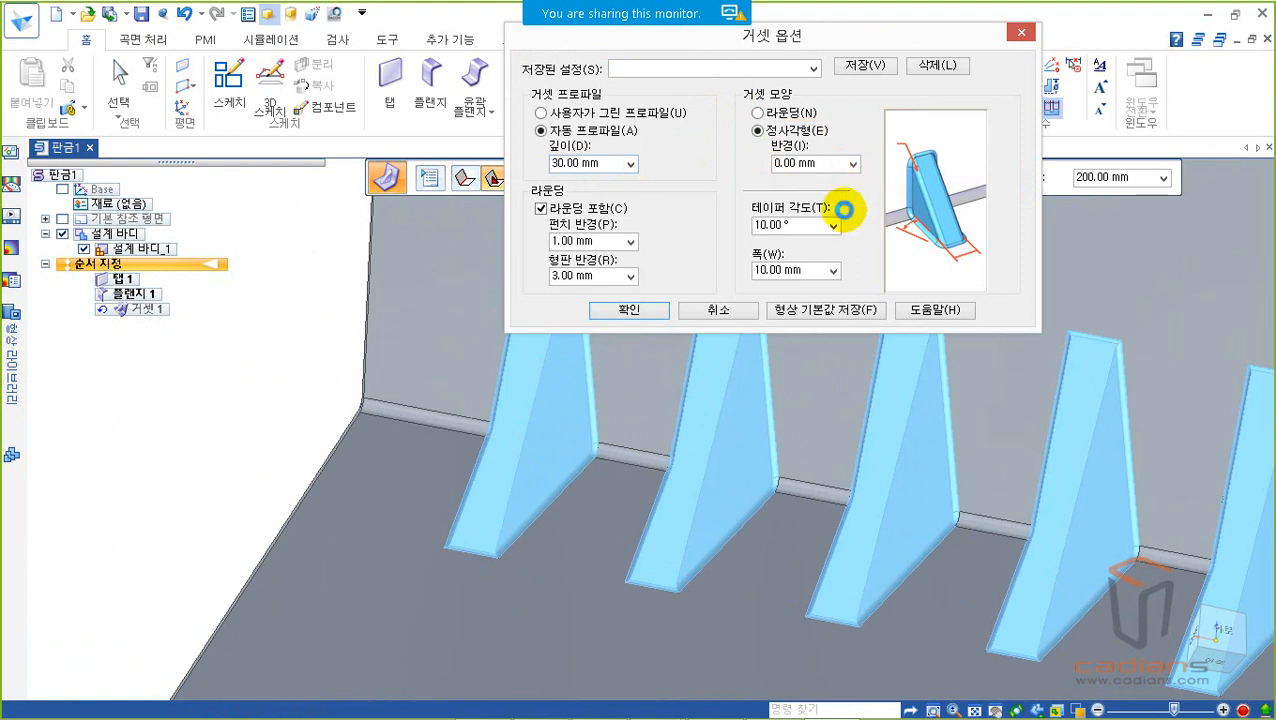
drag(818, 159, 751, 163)
text(1)
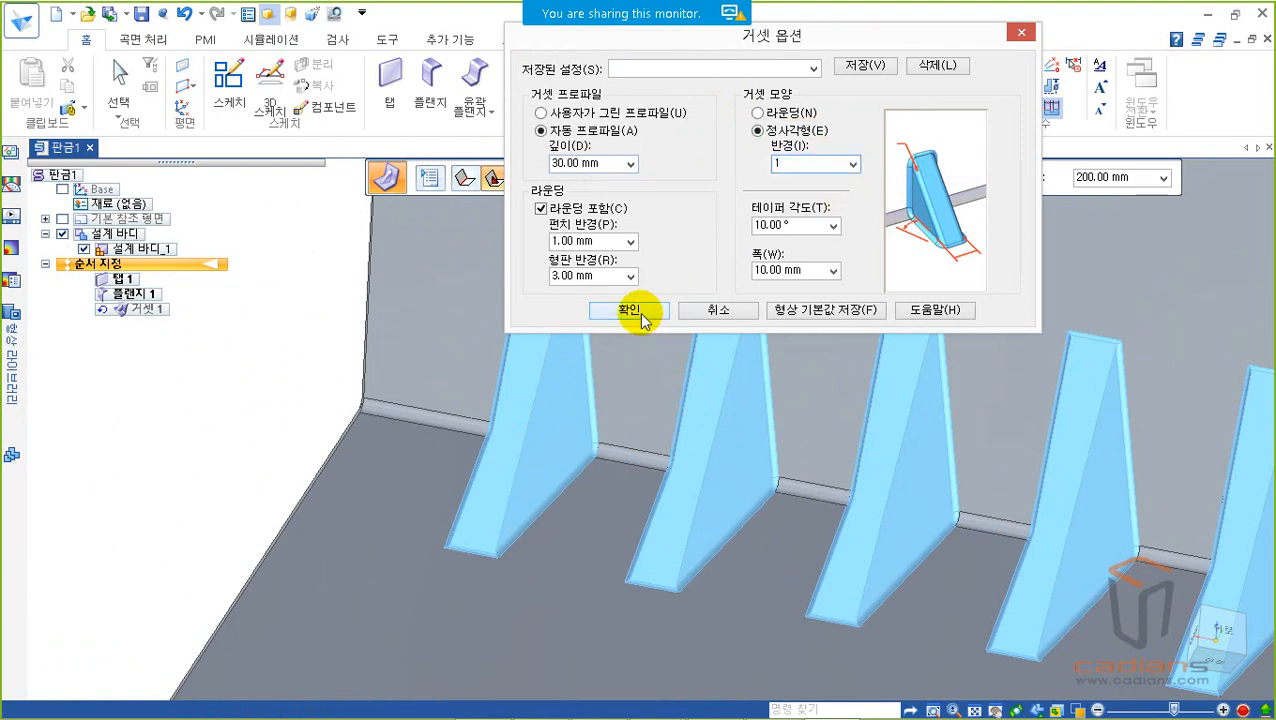
click(641, 315)
scroll(571, 255, up, 4)
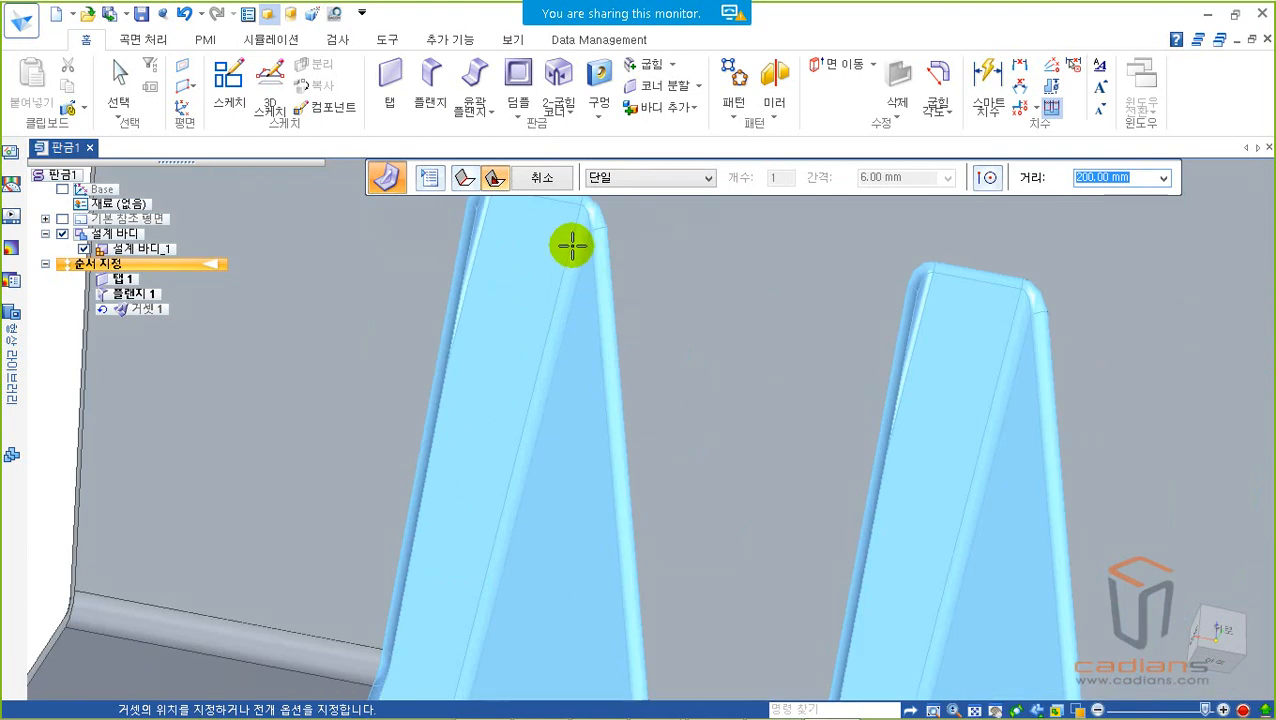
middle_drag(565, 283, 927, 415)
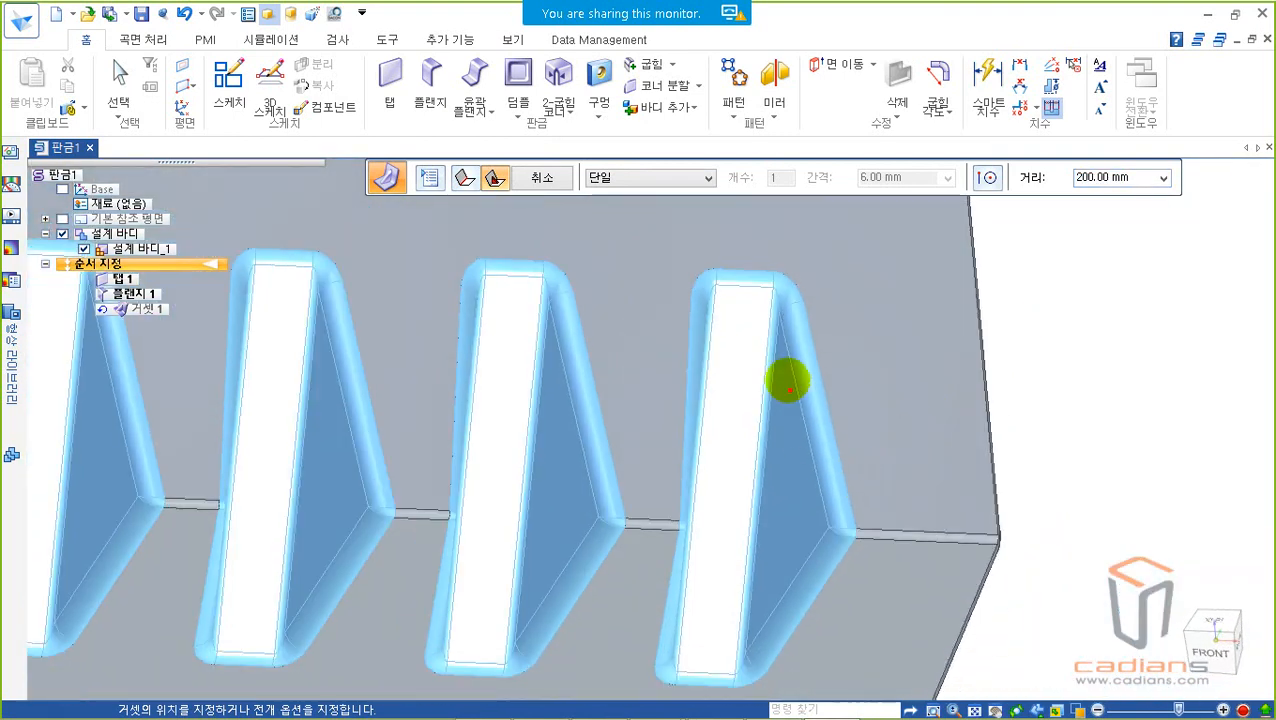
shift+drag(772, 298, 744, 653)
shift+drag(709, 288, 676, 658)
mouse_move(889, 413)
middle_down()
mouse_move(840, 347)
mouse_move(789, 376)
middle_up()
Step: Try to place the gussets at 200 mm along the bend and leave the command
click(706, 430)
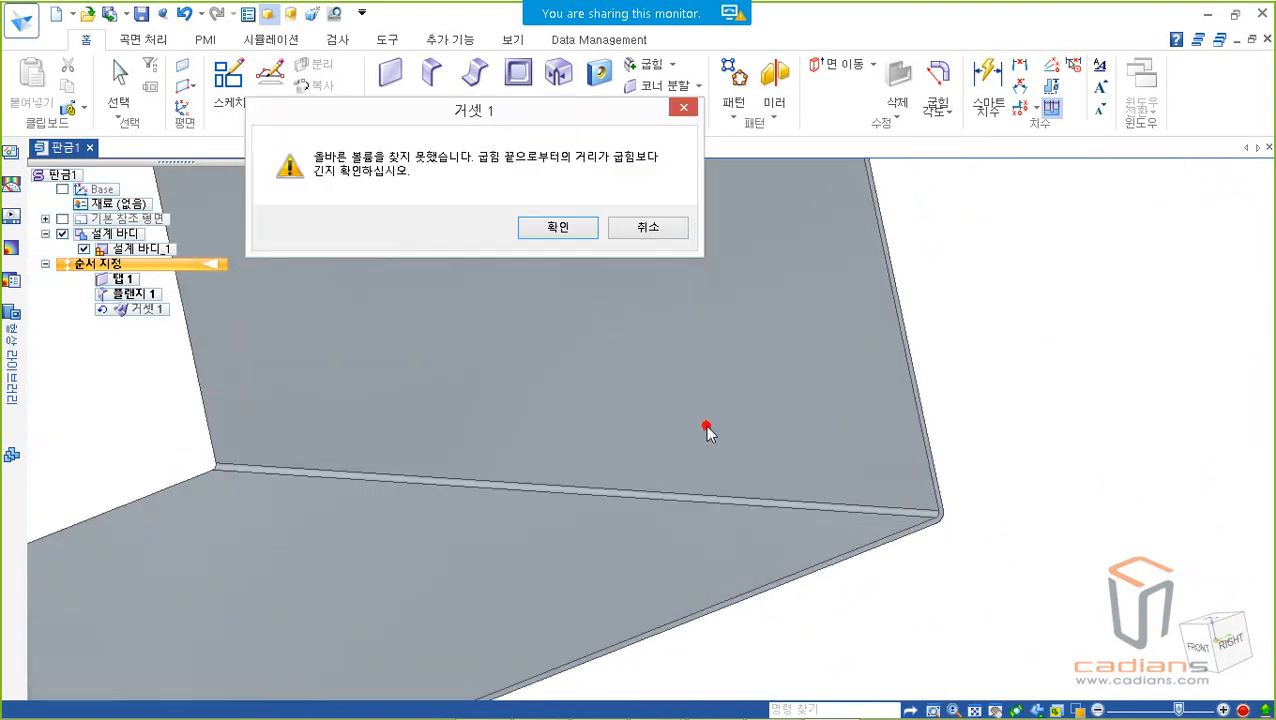
click(562, 228)
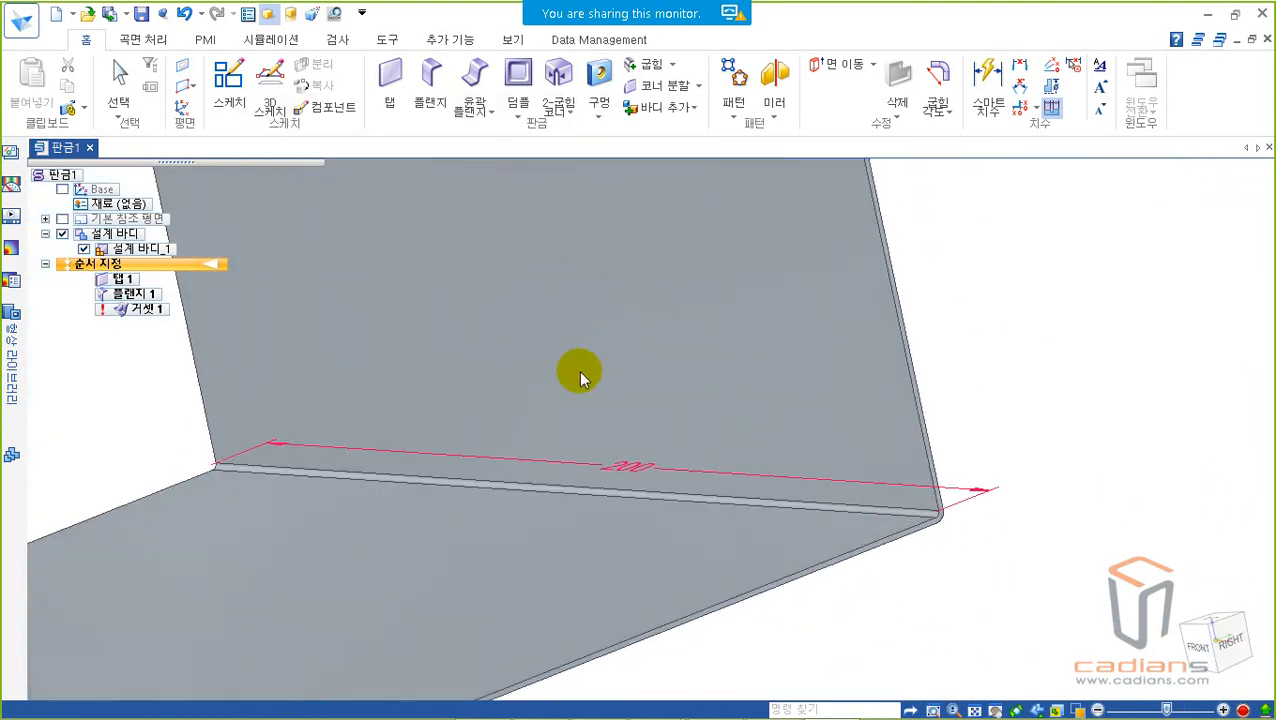
key(Escape)
key(Escape)
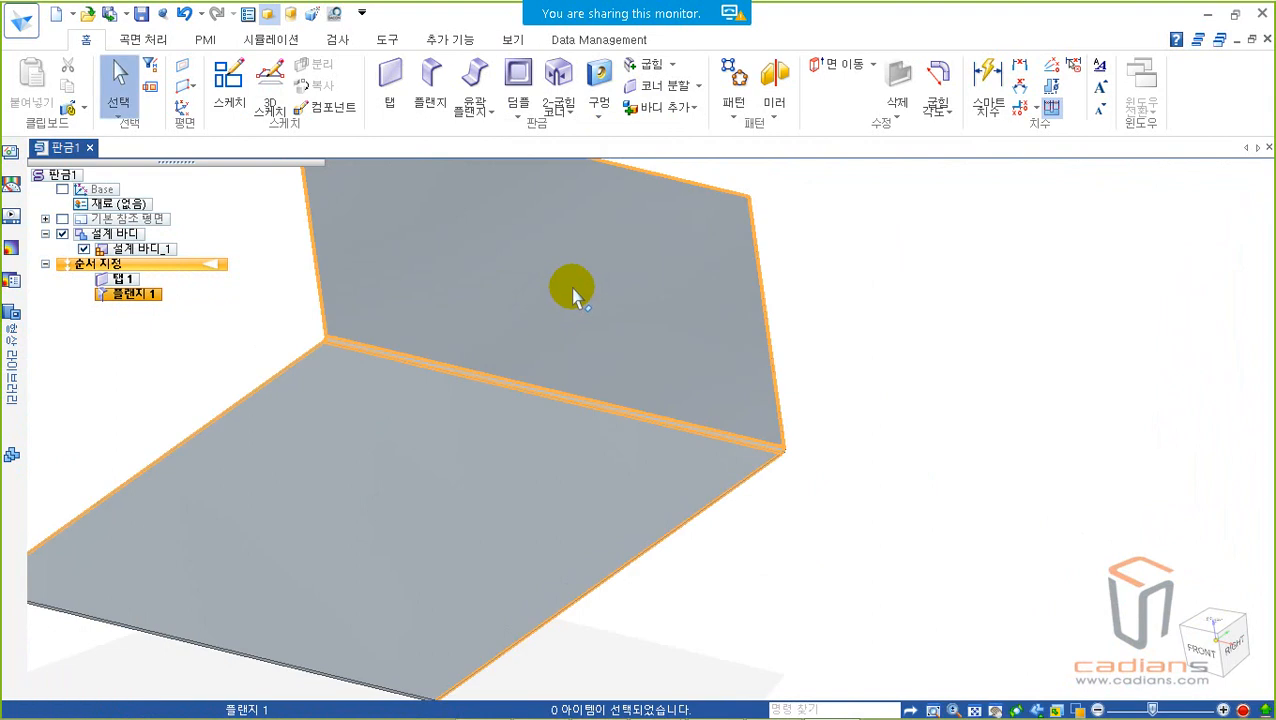
Step: Place a gusset on the flange's bend about 113 mm from the bend's front end
click(537, 107)
click(561, 206)
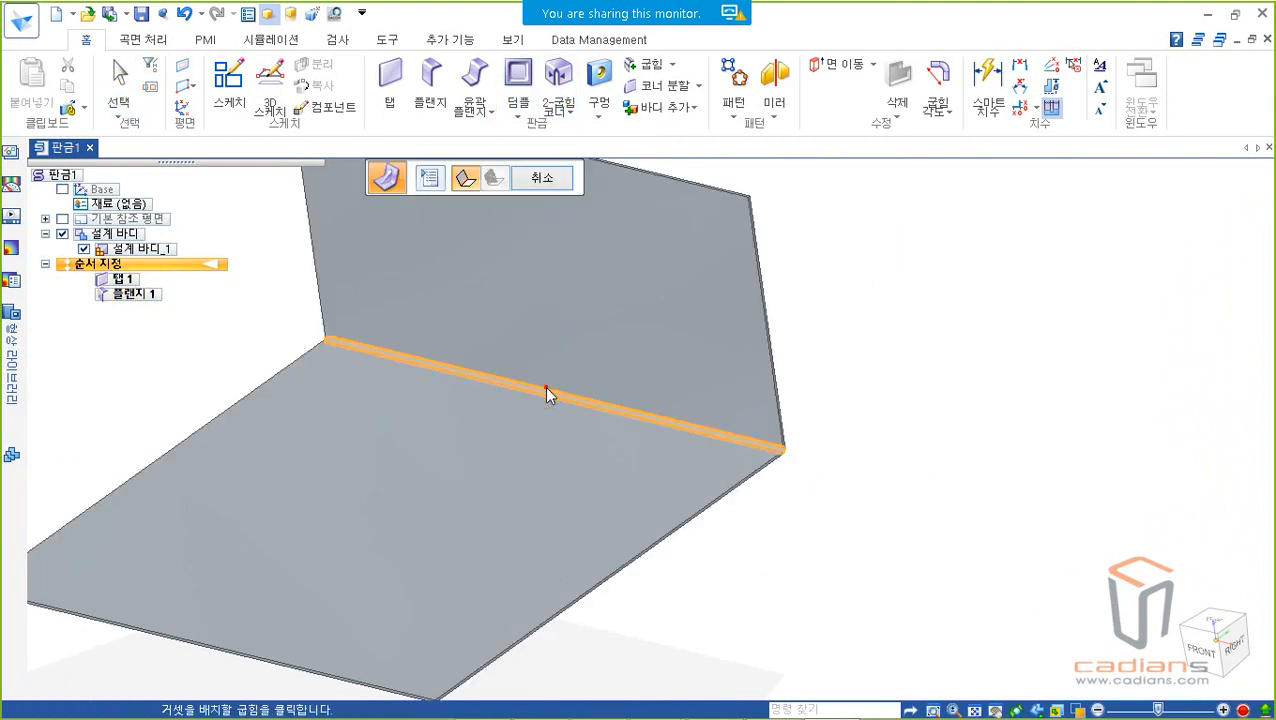
click(527, 384)
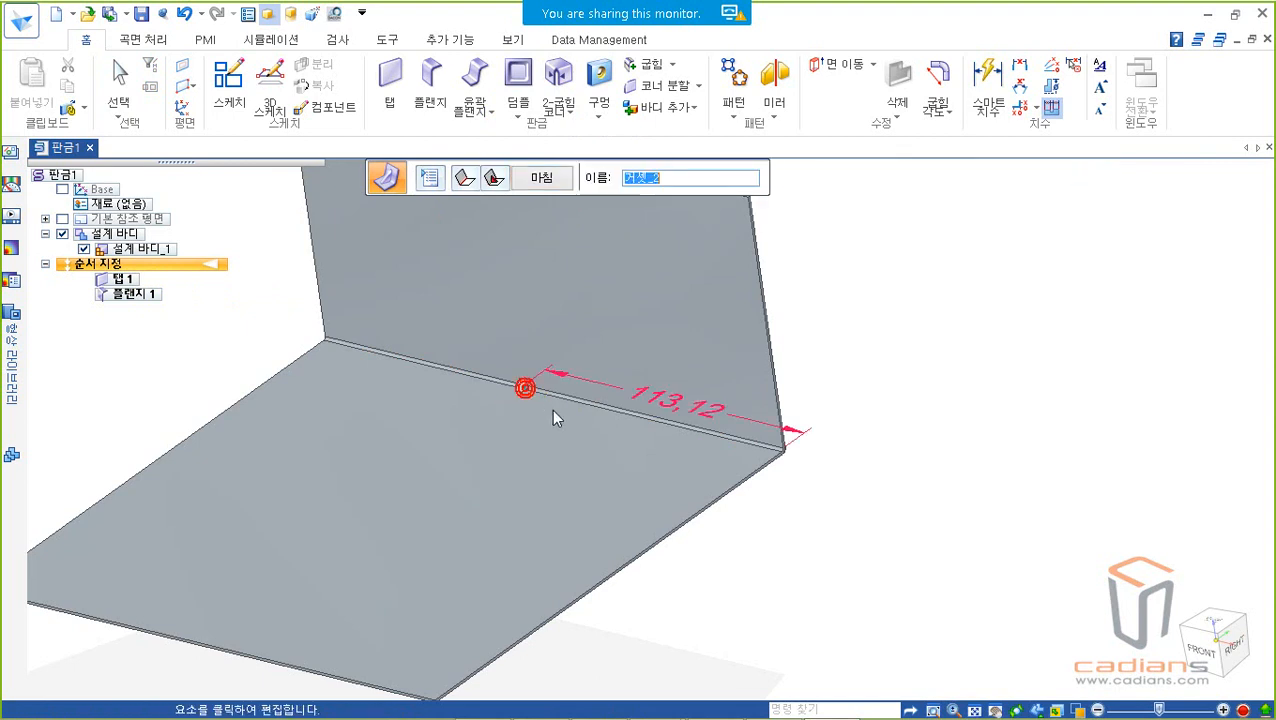
key(Escape)
scroll(550, 409, up, 4)
middle_drag(506, 355, 596, 400)
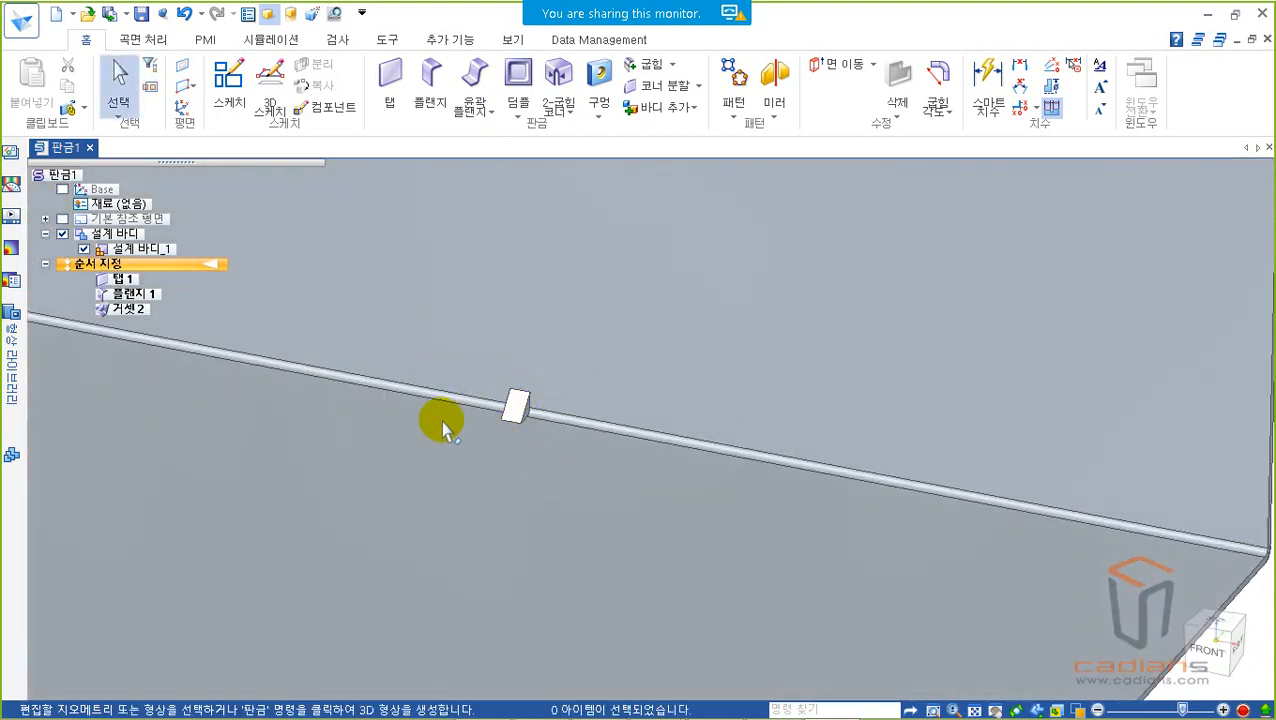
middle_drag(669, 455, 812, 455)
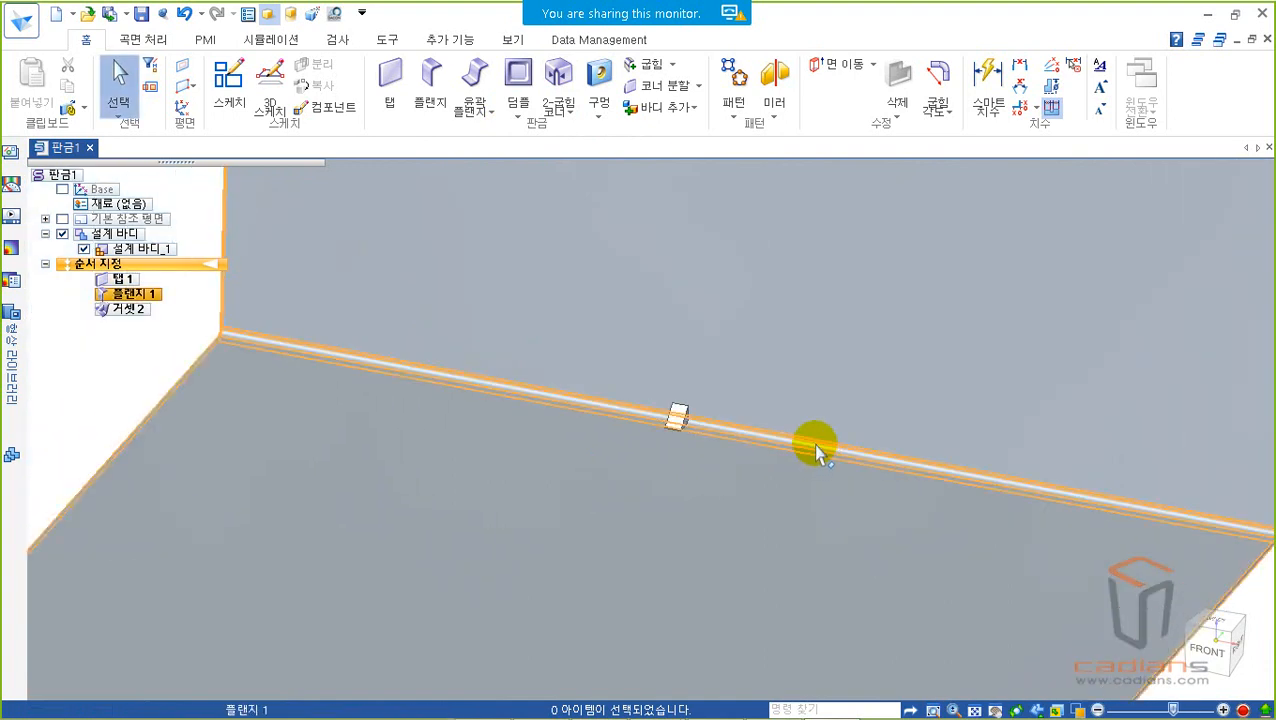
key(ctrl+i)
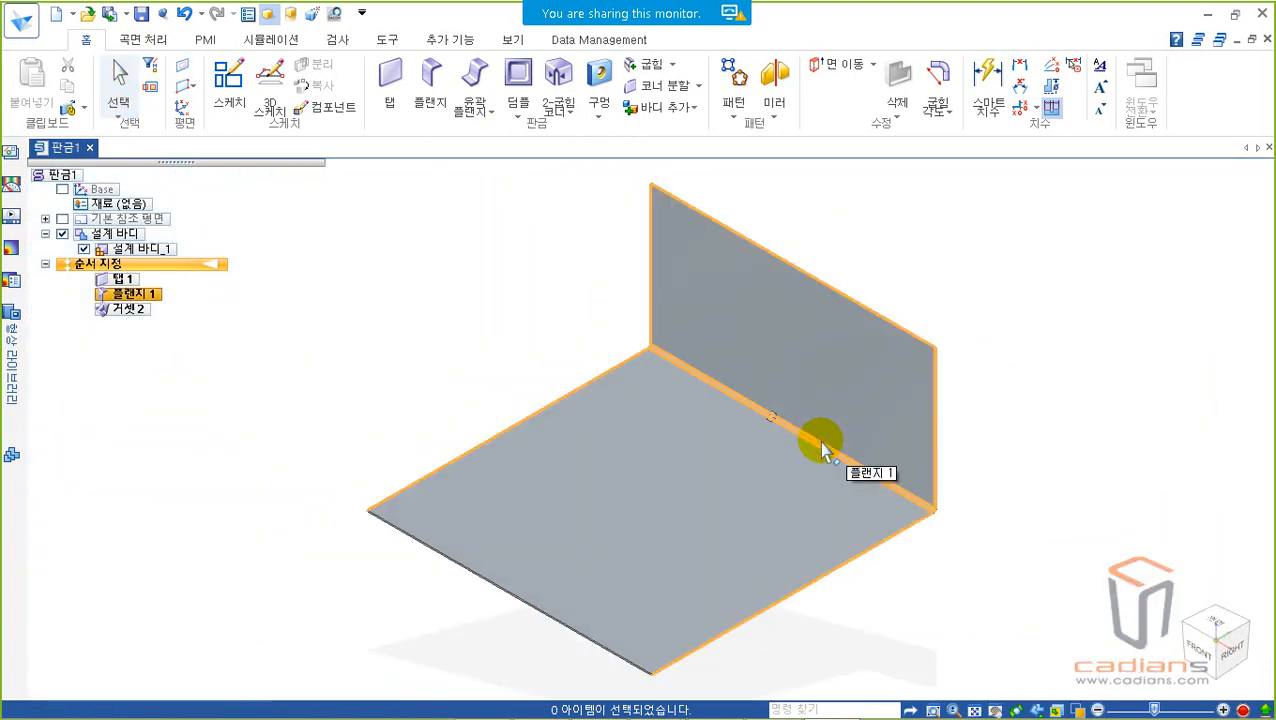
click(1085, 317)
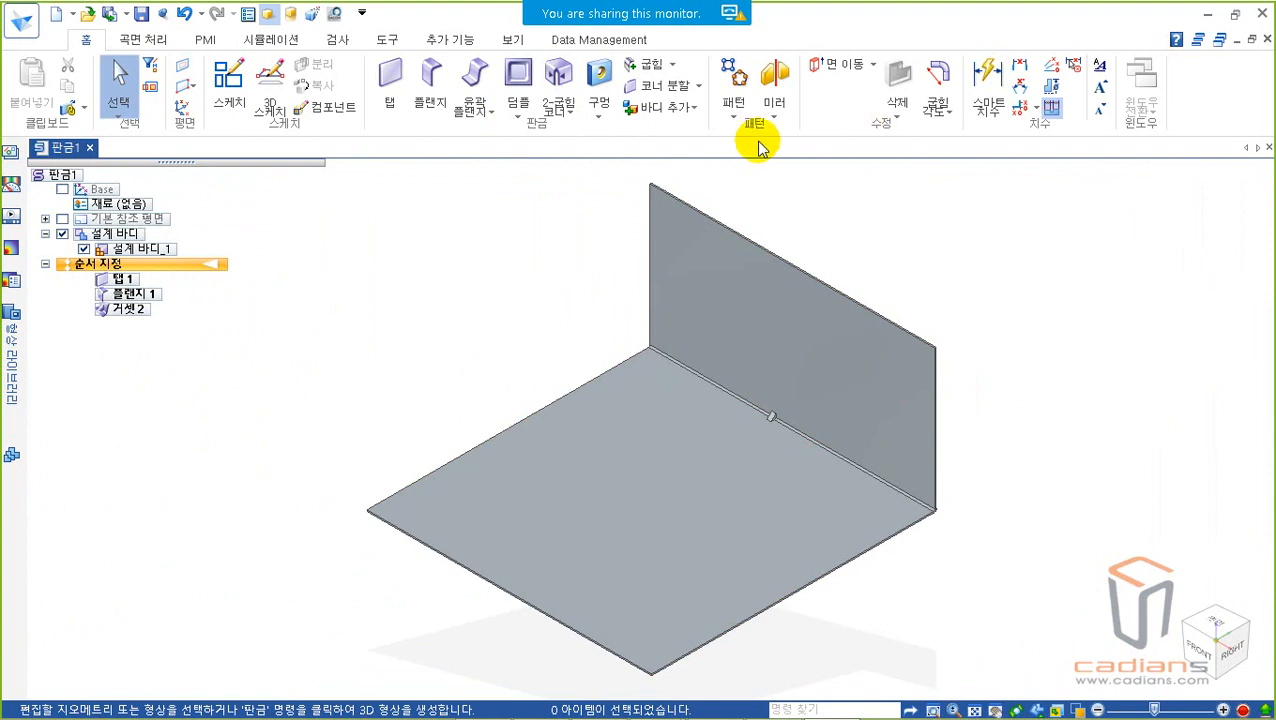
Step: Open the list of sheet metal forming commands
click(520, 112)
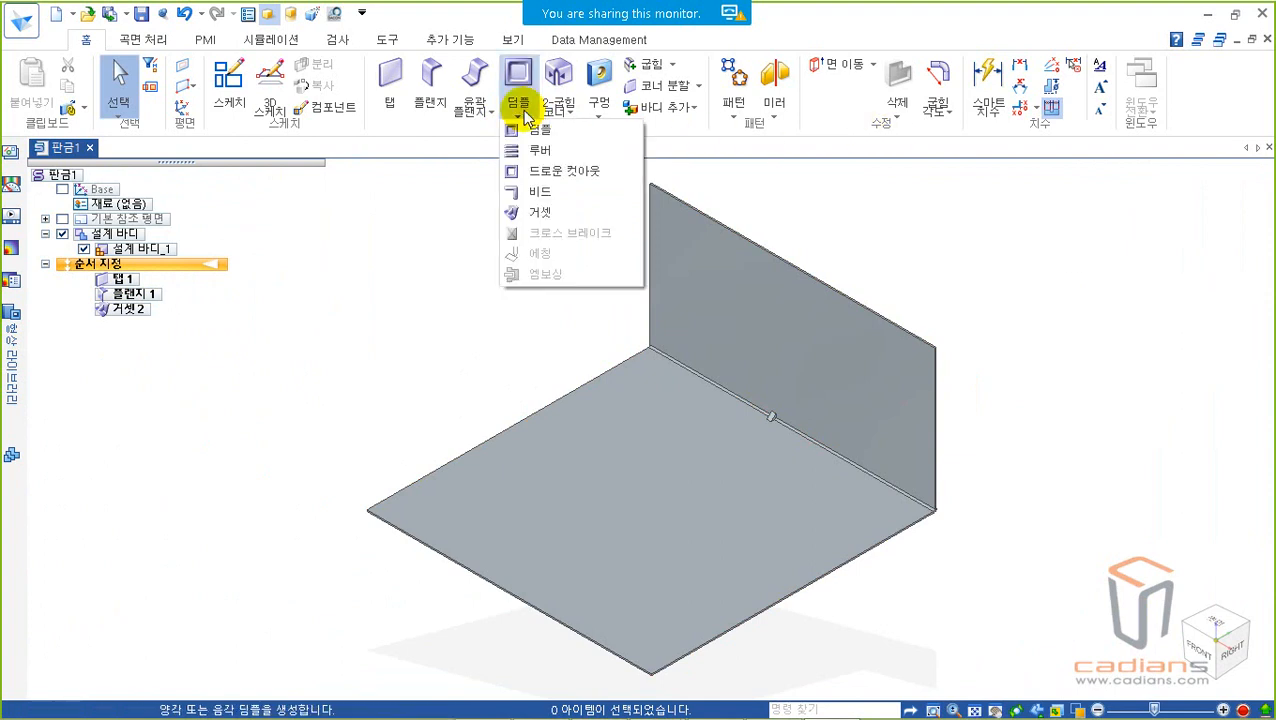